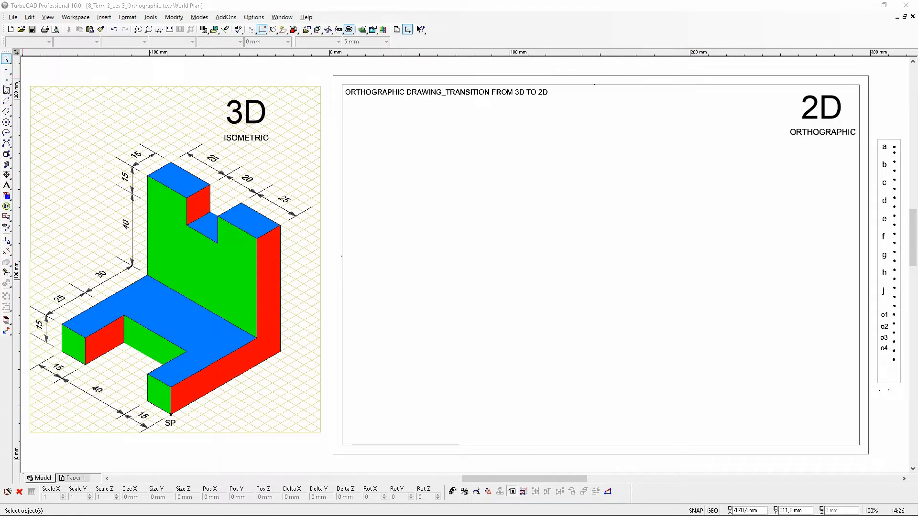
- Draw a horizontal black line across the inner frame of the 2D sheet, from the marked point on its left border to its right border
drag(7, 92, 18, 98)
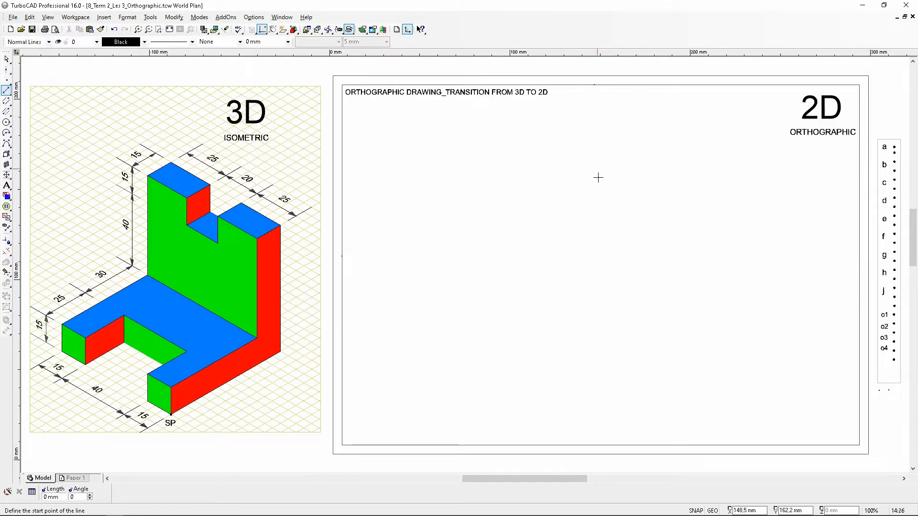
scroll(341, 255, up, 3)
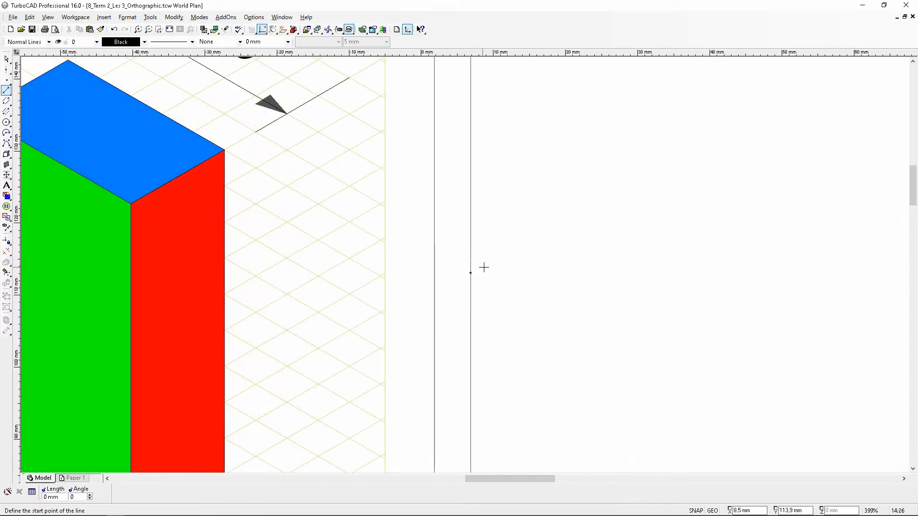
scroll(474, 272, up, 4)
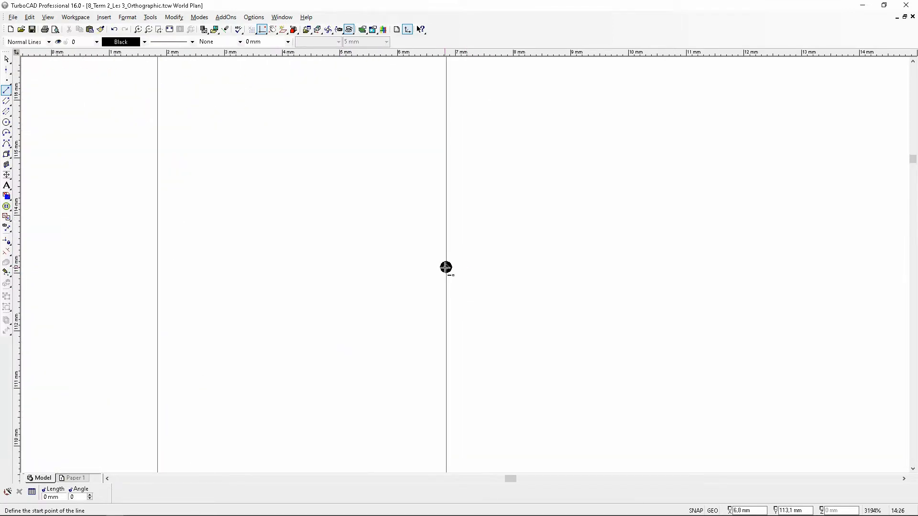
click(440, 266)
scroll(464, 264, down, 1)
scroll(464, 264, down, 4)
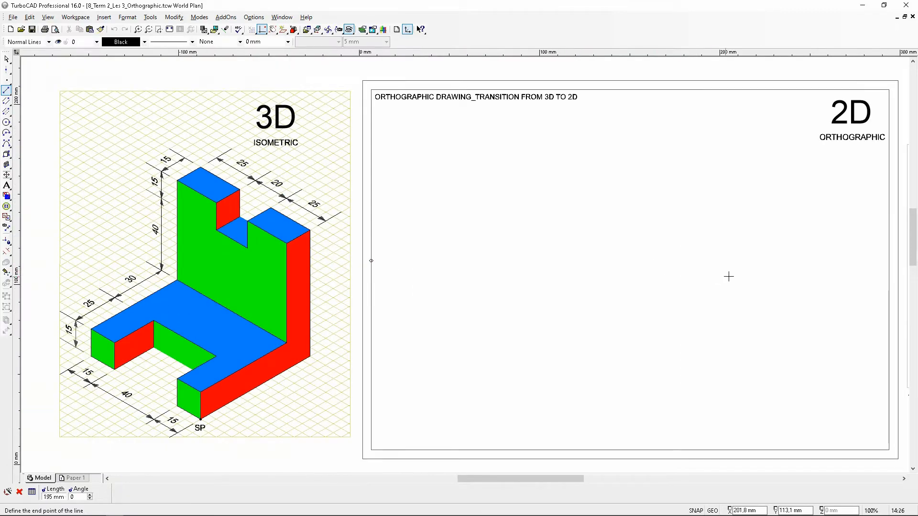
click(887, 258)
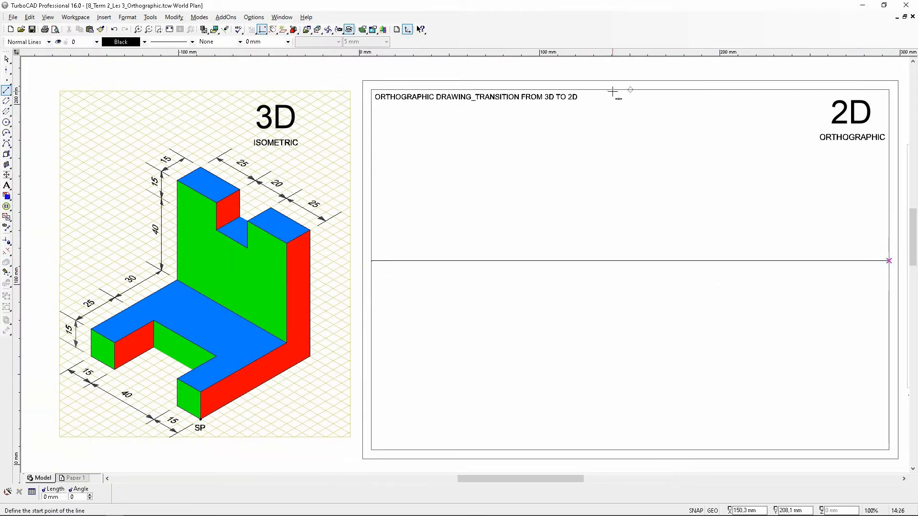
- Draw a vertical black line through the 2D sheet, from the marked point on the inner frame's top border to its bottom border
scroll(631, 91, up, 2)
scroll(444, 260, up, 3)
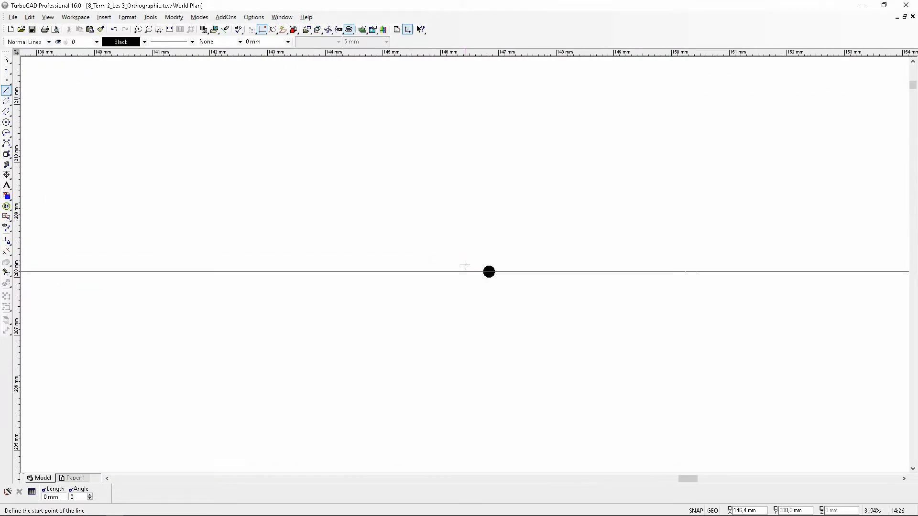
click(492, 272)
scroll(454, 262, down, 3)
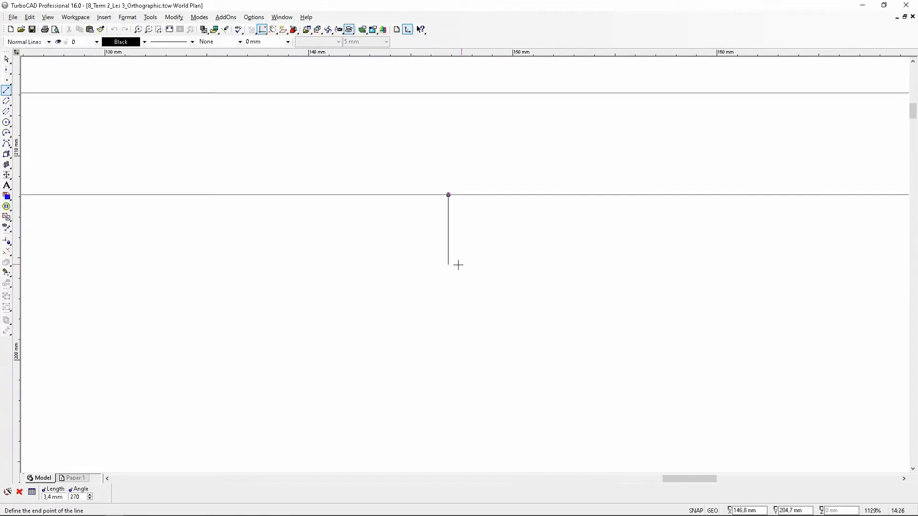
scroll(470, 307, down, 3)
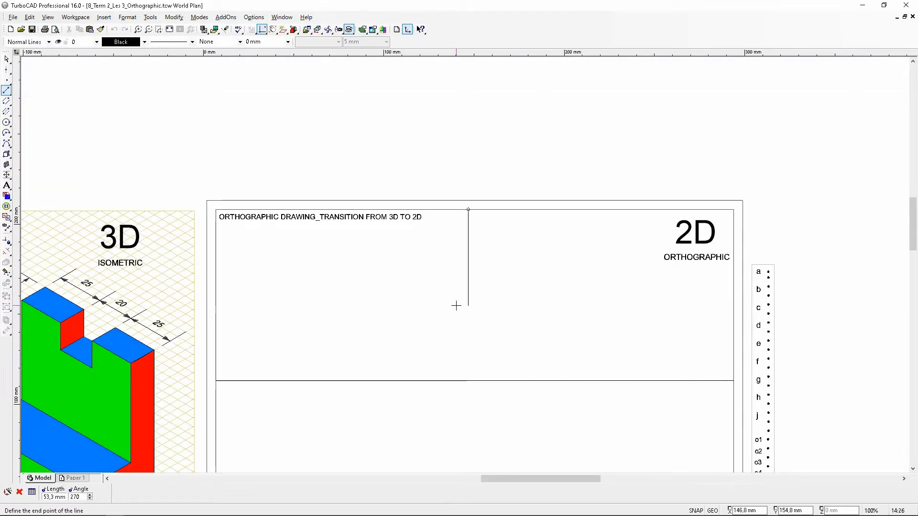
scroll(467, 371, up, 1)
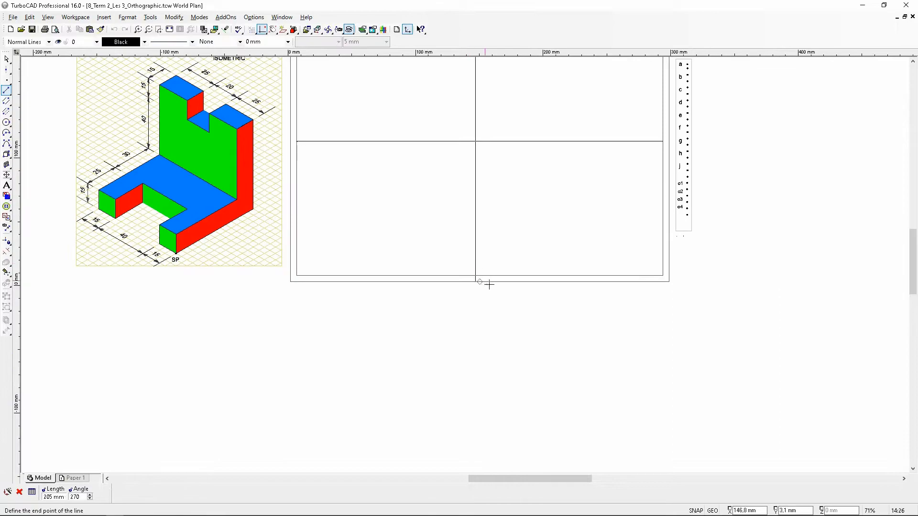
click(476, 274)
scroll(461, 258, down, 1)
scroll(464, 265, up, 1)
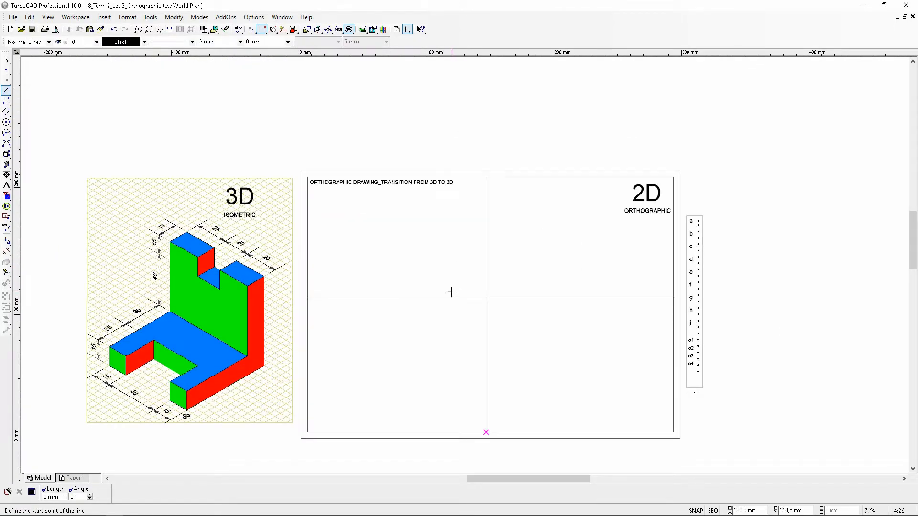
click(170, 30)
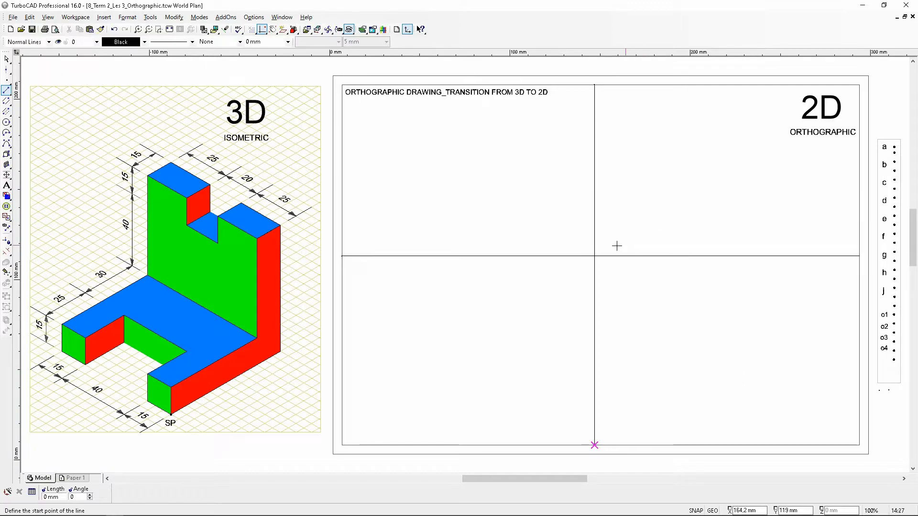
- Draw a line about 130 mm long at 45 degrees from the intersection of the two axes into the sheet's upper-right quadrant
click(594, 256)
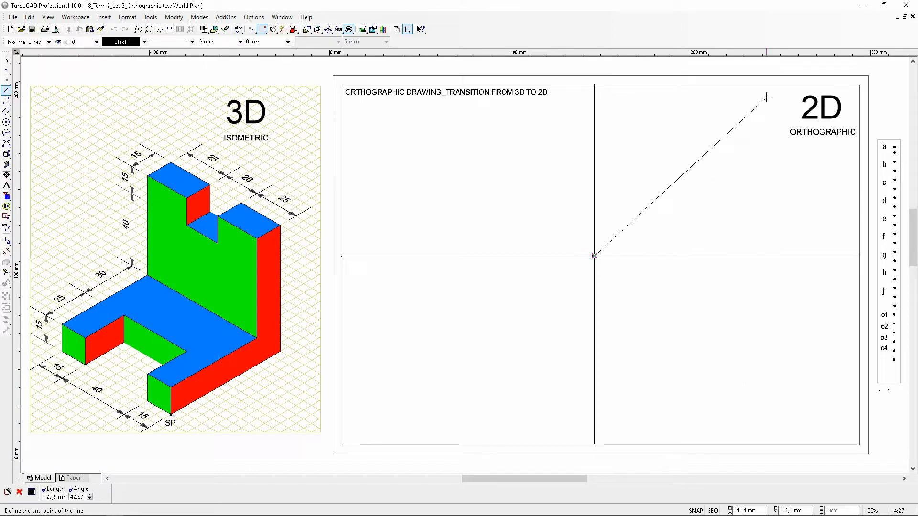
key(Tab)
key(Tab)
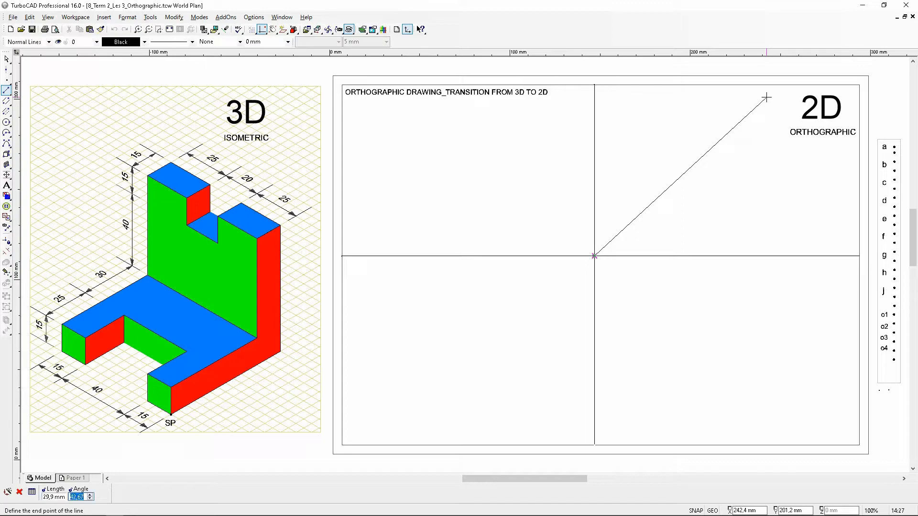
text(45)
key(Return)
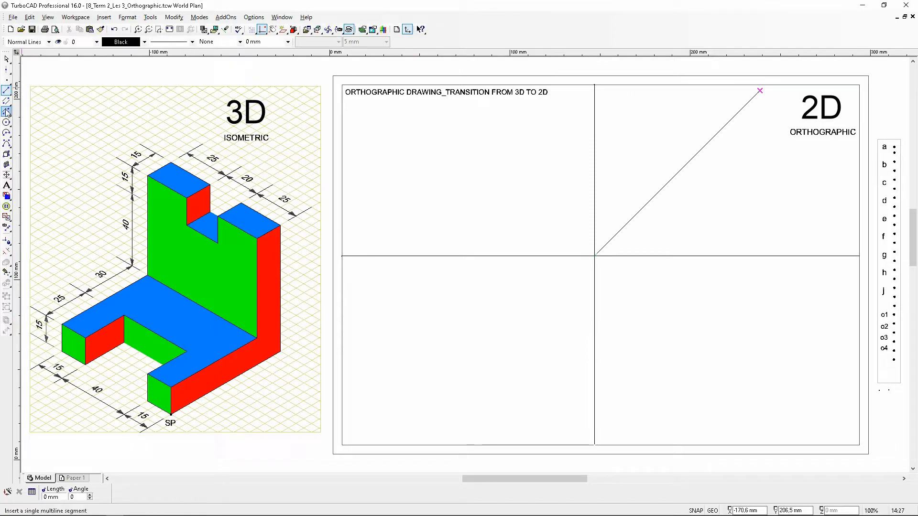
- Place a construction circle with a 5 mm radius centred on the intersection of the horizontal and vertical axes
drag(8, 71, 39, 87)
scroll(595, 256, up, 4)
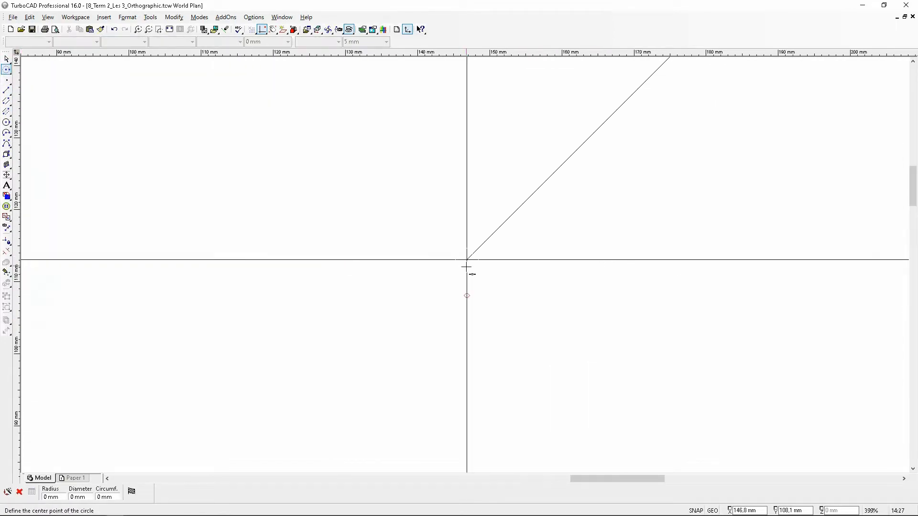
click(468, 253)
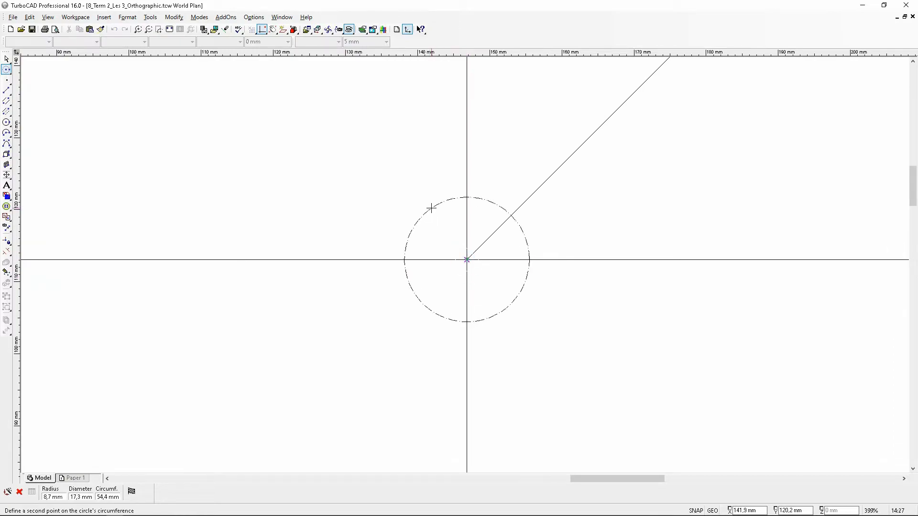
scroll(467, 260, down, 4)
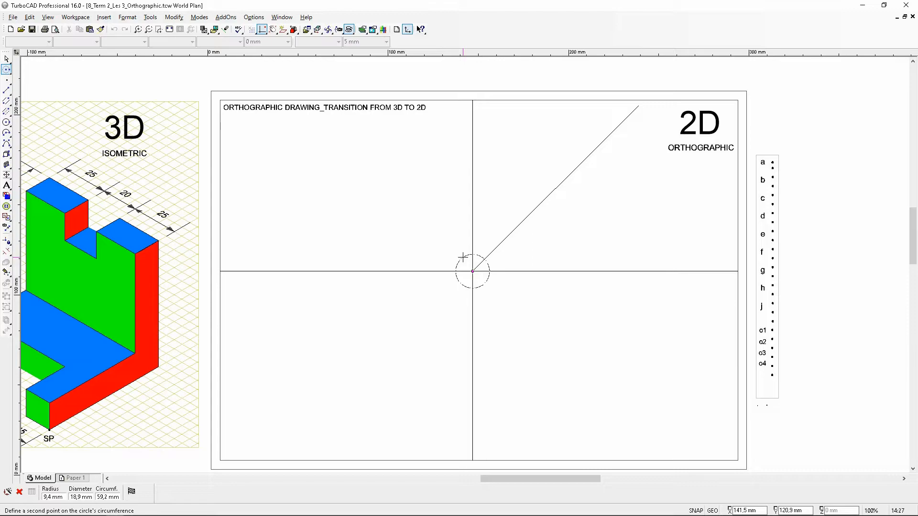
key(Tab)
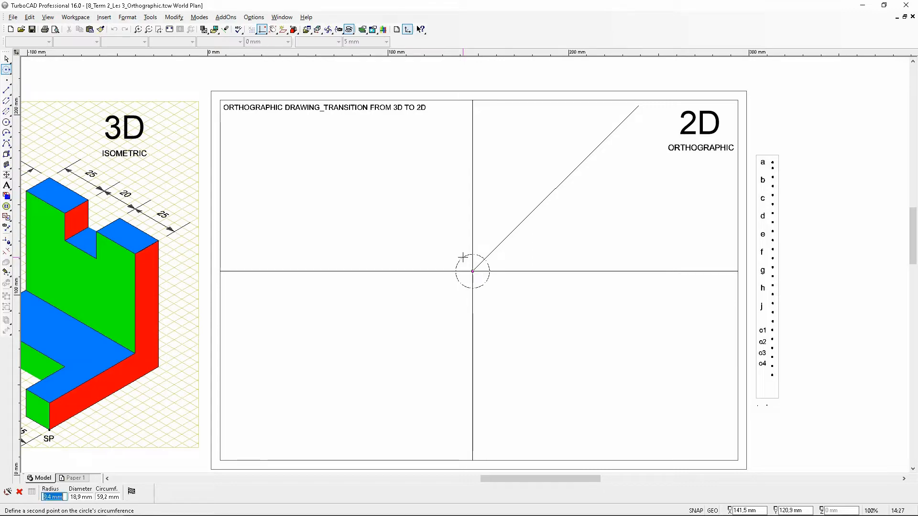
text(5)
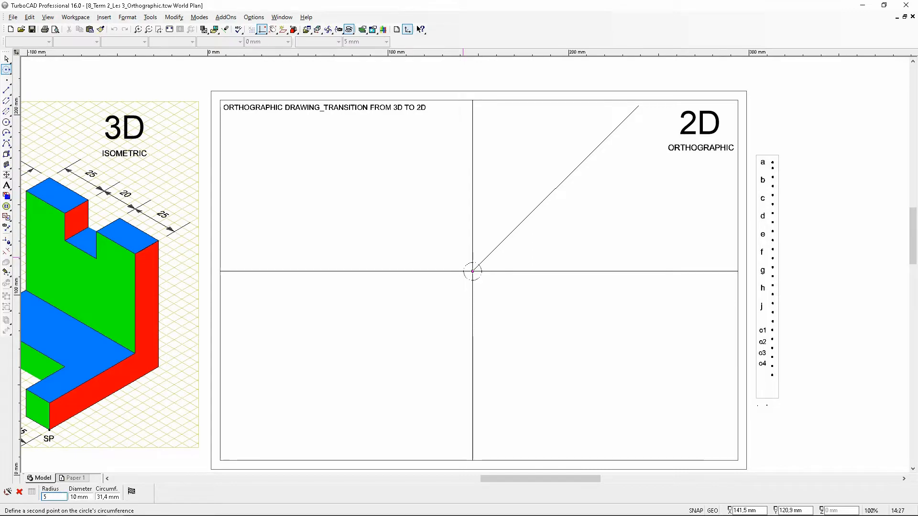
key(Return)
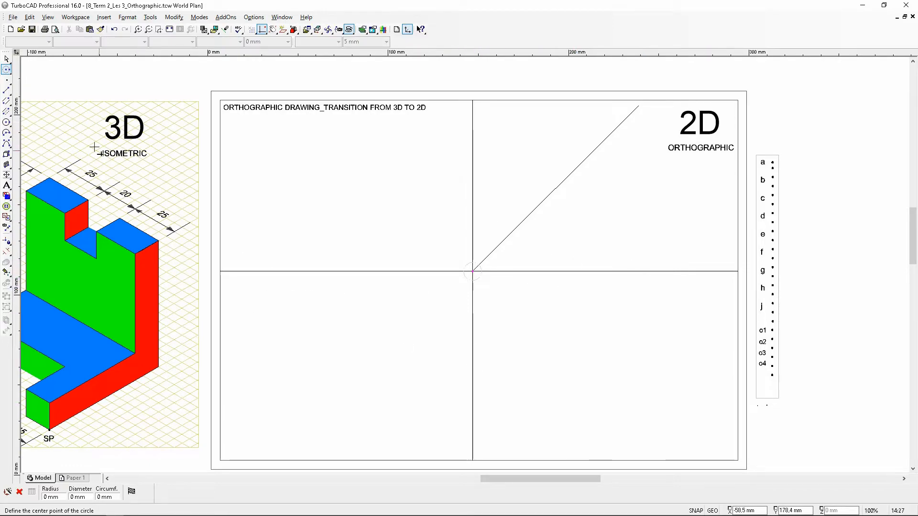
- Draw a Light Gray horizontal line from the top of the construction circle to the inner frame's right border
click(6, 91)
click(144, 42)
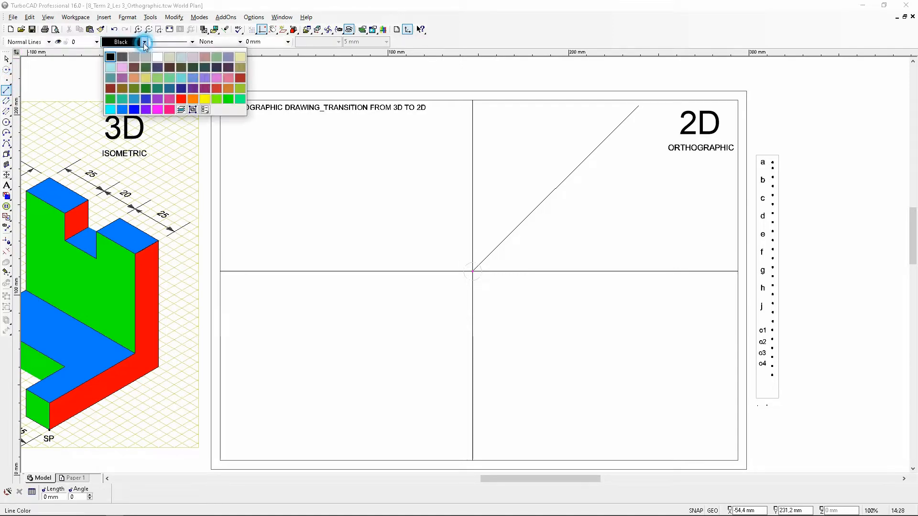
click(123, 59)
scroll(442, 260, up, 5)
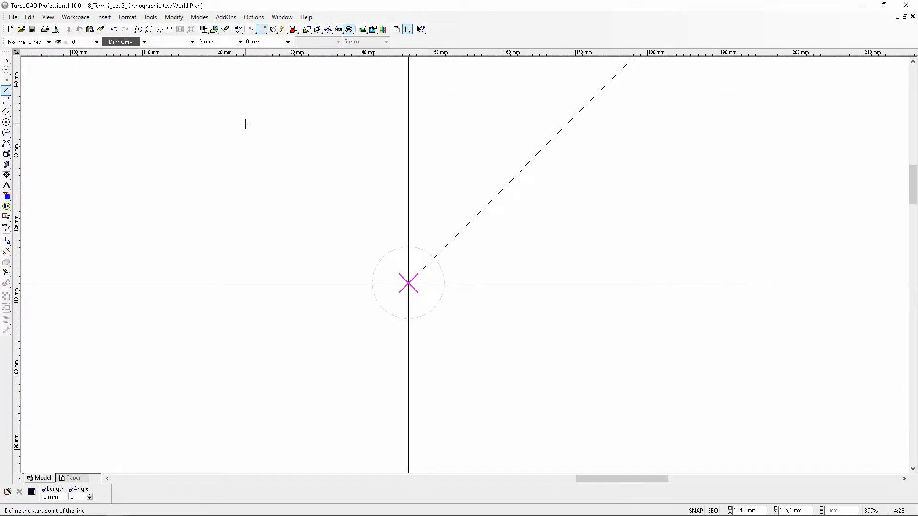
click(144, 42)
click(145, 57)
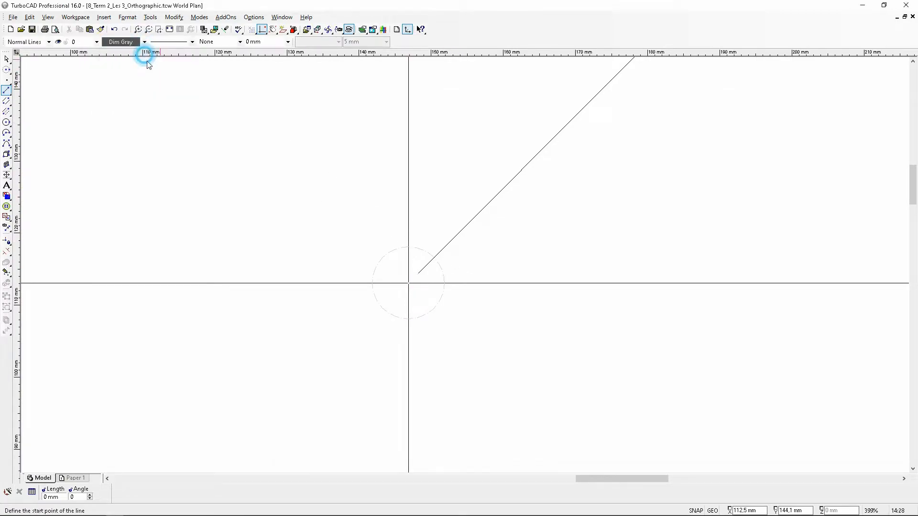
click(408, 246)
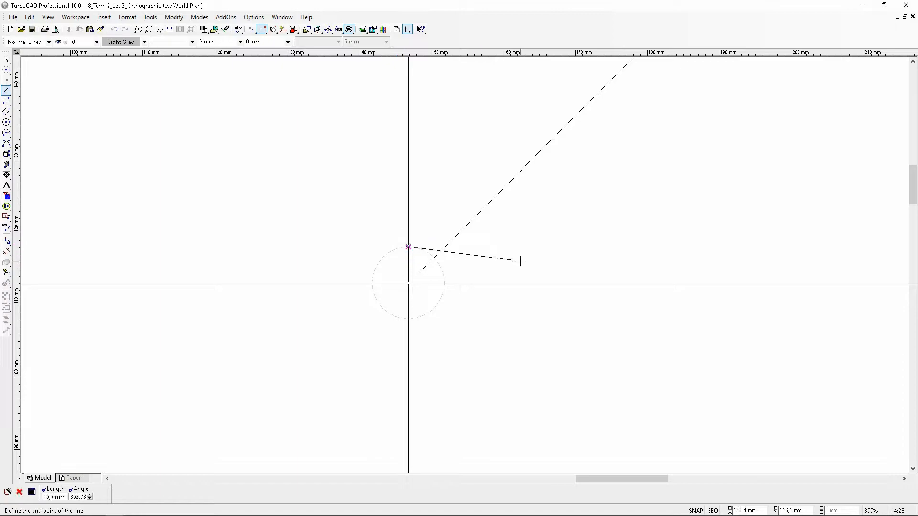
scroll(531, 256, down, 5)
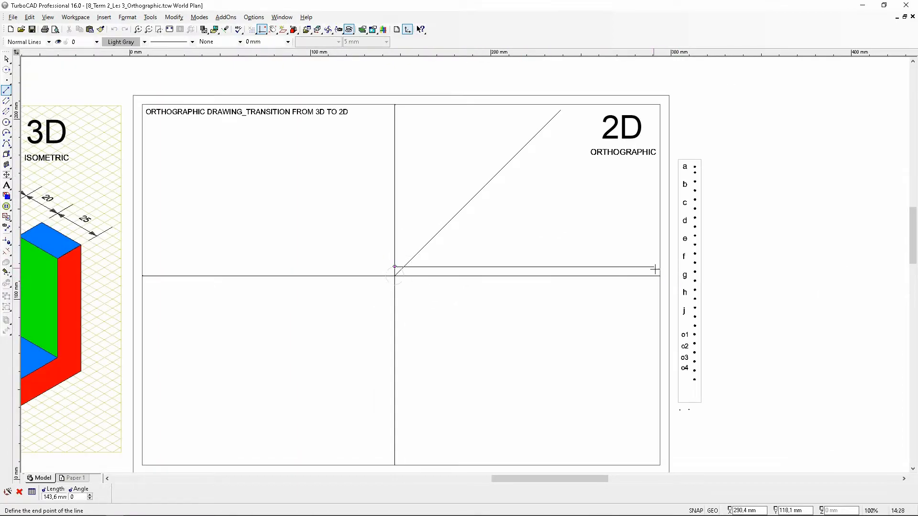
click(656, 269)
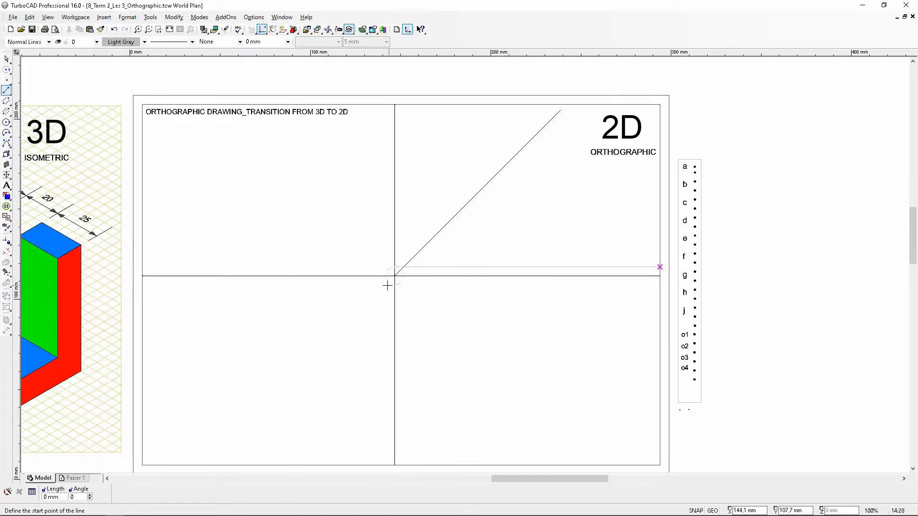
- Extend the Light Gray line above the horizontal axis to the inner frame's left border
scroll(392, 278, up, 5)
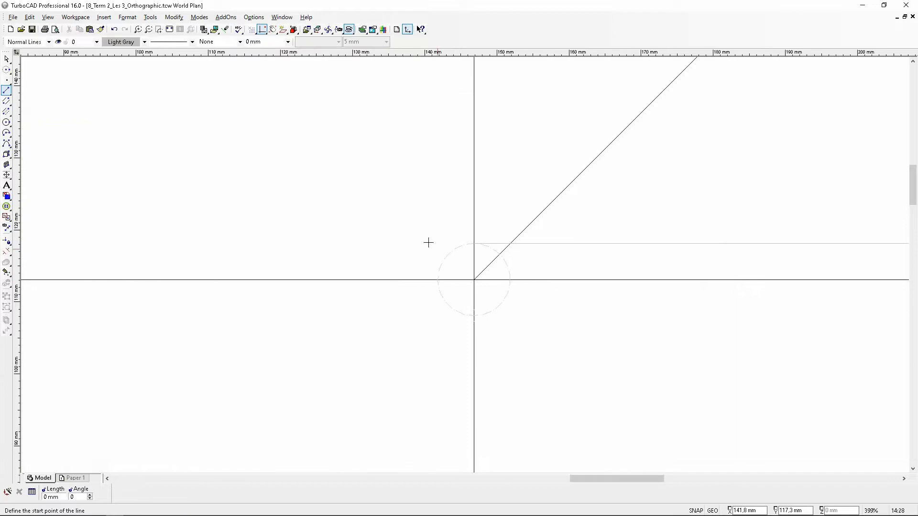
click(6, 252)
click(16, 259)
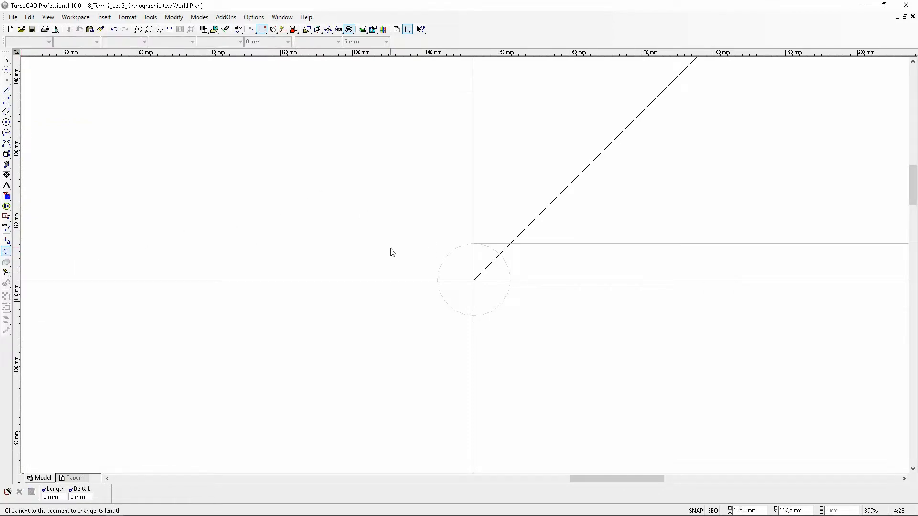
click(562, 243)
scroll(369, 296, down, 3)
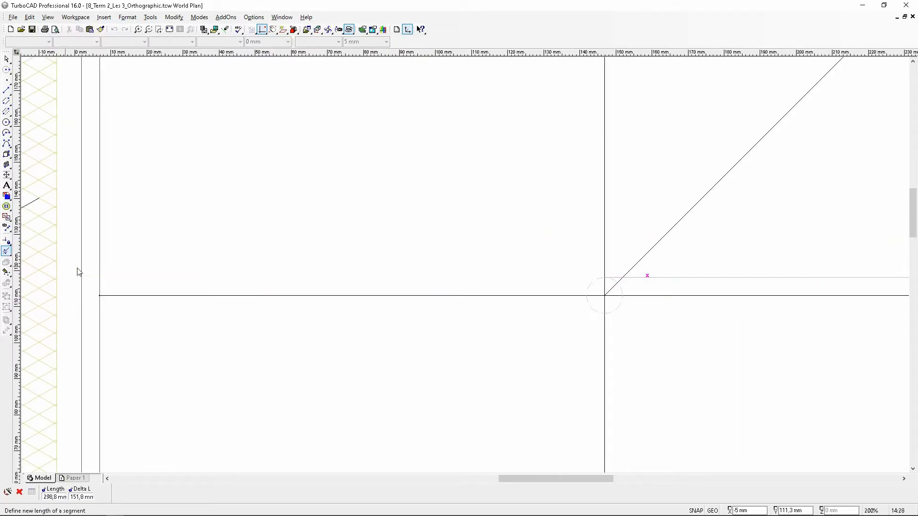
click(102, 285)
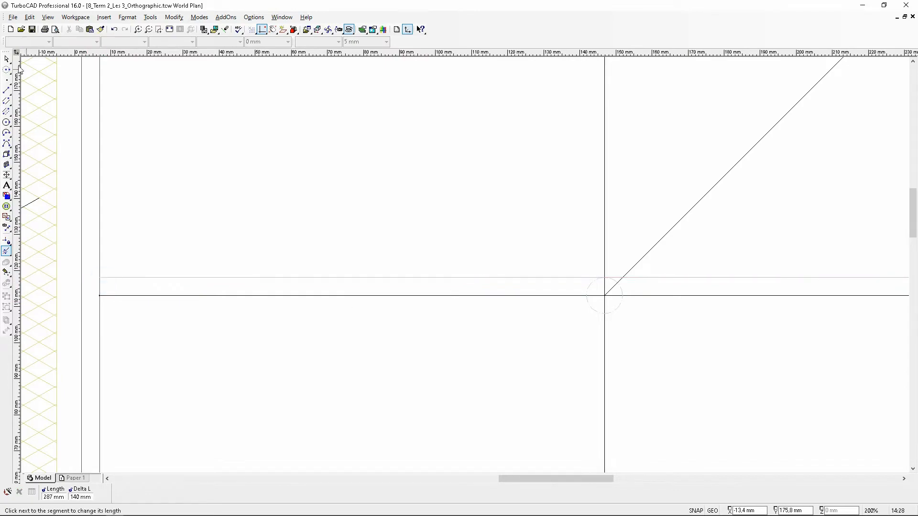
- Draw a second Light Gray horizontal line from the bottom of the construction circle to the inner frame's right border
click(8, 90)
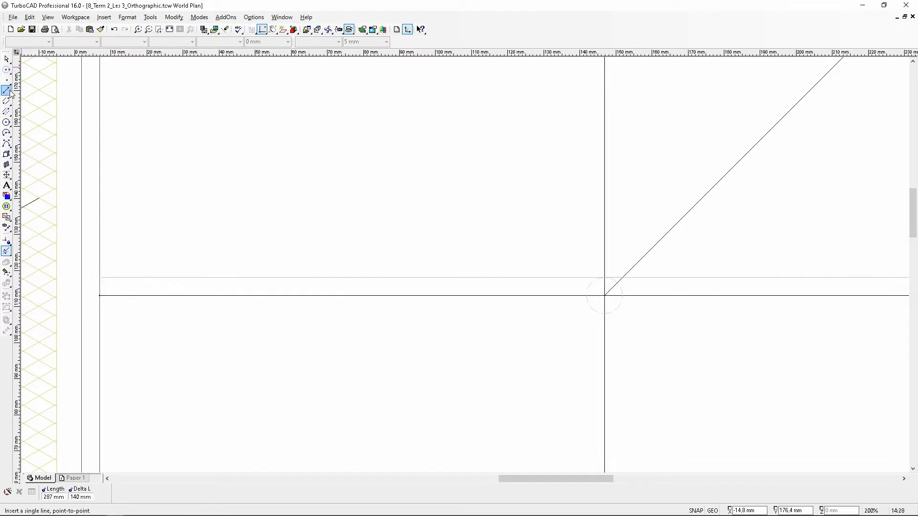
click(605, 314)
scroll(473, 265, down, 3)
click(663, 263)
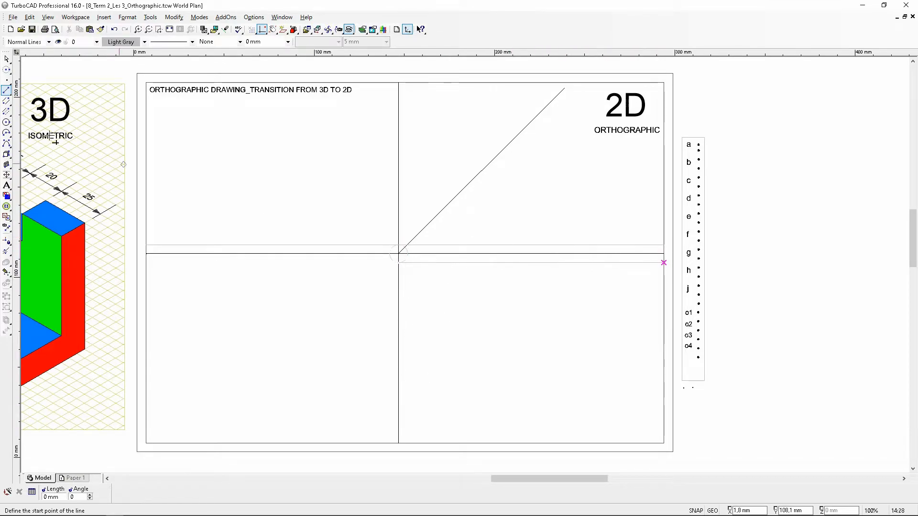
- Extend the Light Gray line below the horizontal axis to the inner frame's left border
click(6, 251)
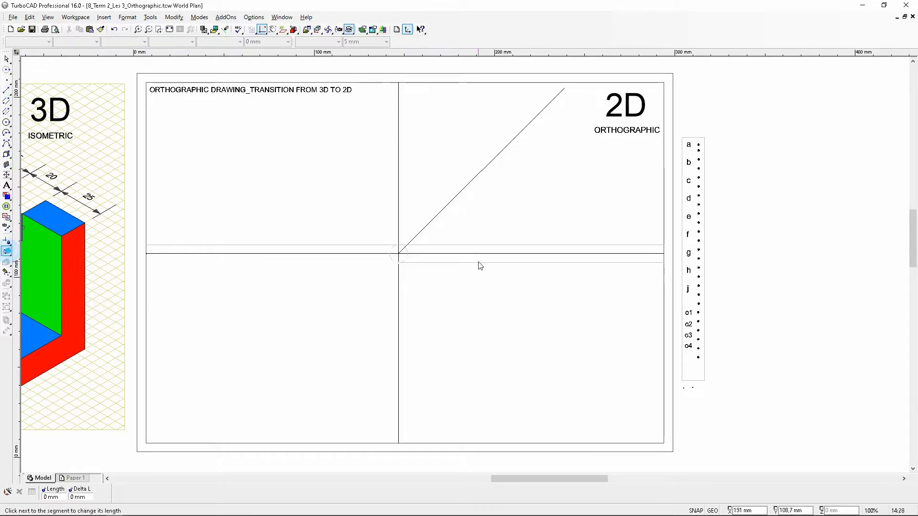
click(416, 263)
click(154, 254)
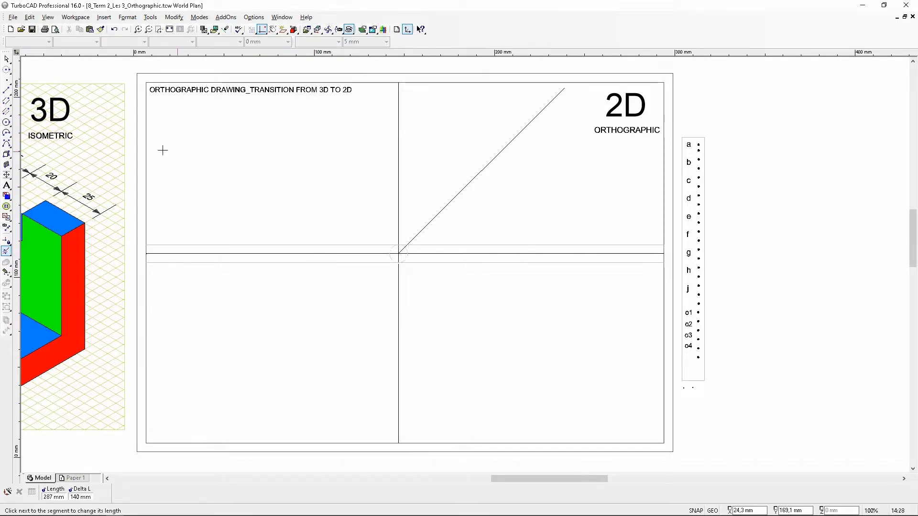
- Draw a Light Gray vertical line from the left side of the construction circle up to near the inner frame's top border
click(7, 91)
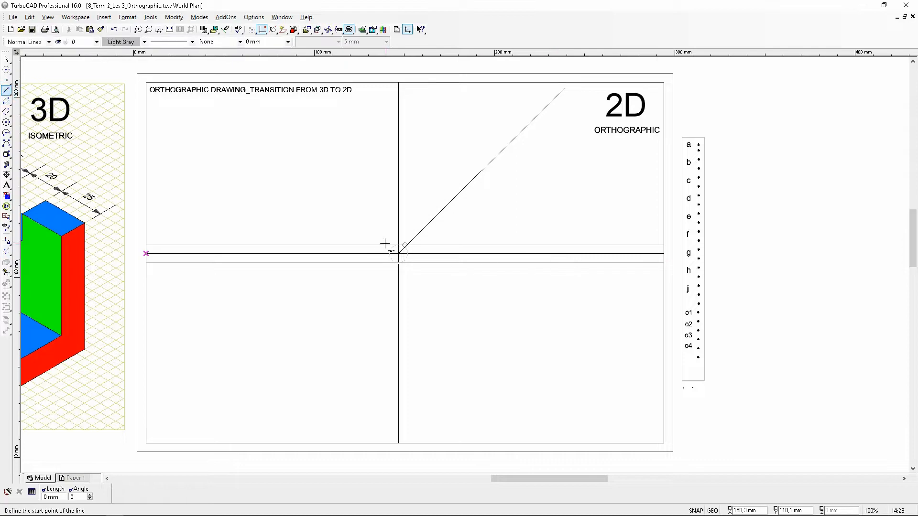
scroll(386, 245, up, 1)
click(474, 273)
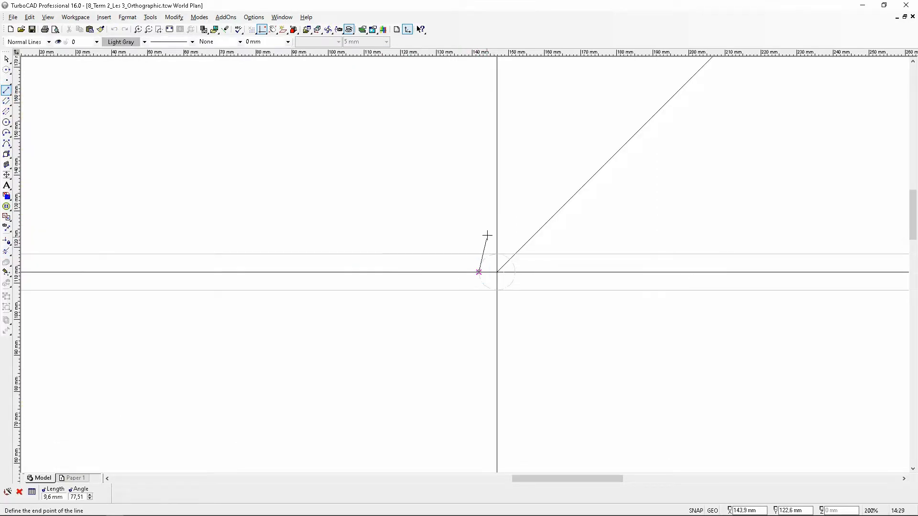
scroll(496, 210, down, 1)
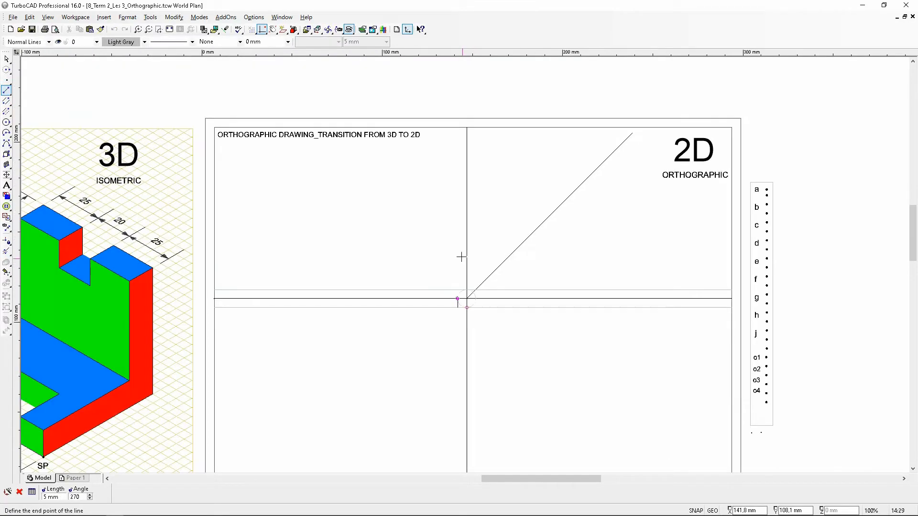
click(458, 138)
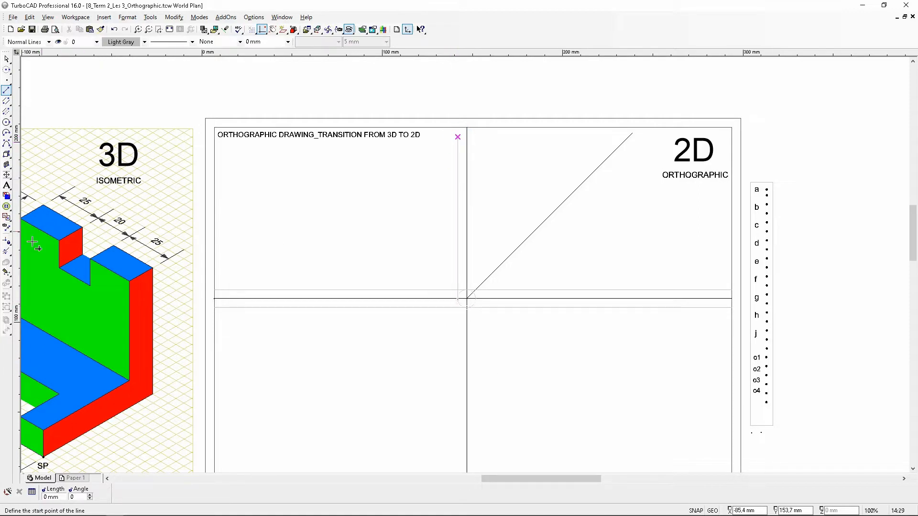
- Extend the Light Gray vertical line left of the axis down to the inner frame's bottom border
click(6, 251)
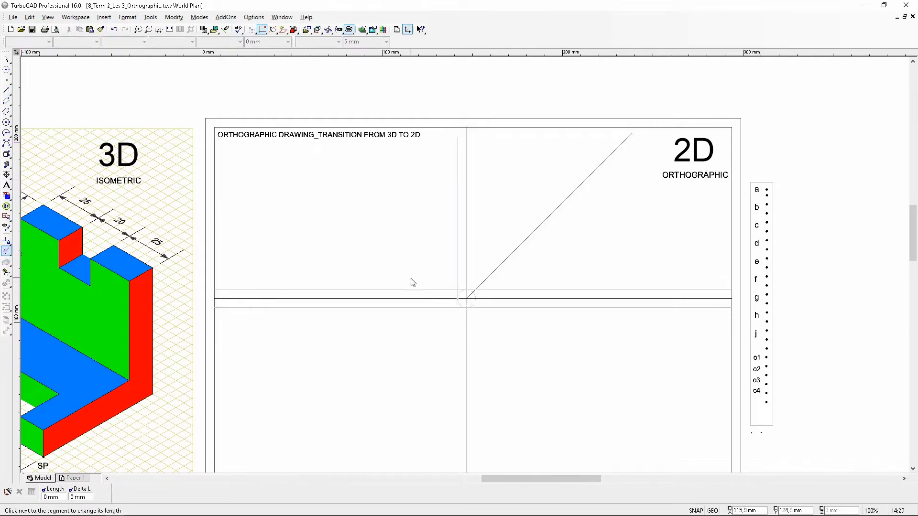
click(458, 275)
scroll(440, 424, down, 2)
scroll(469, 308, up, 2)
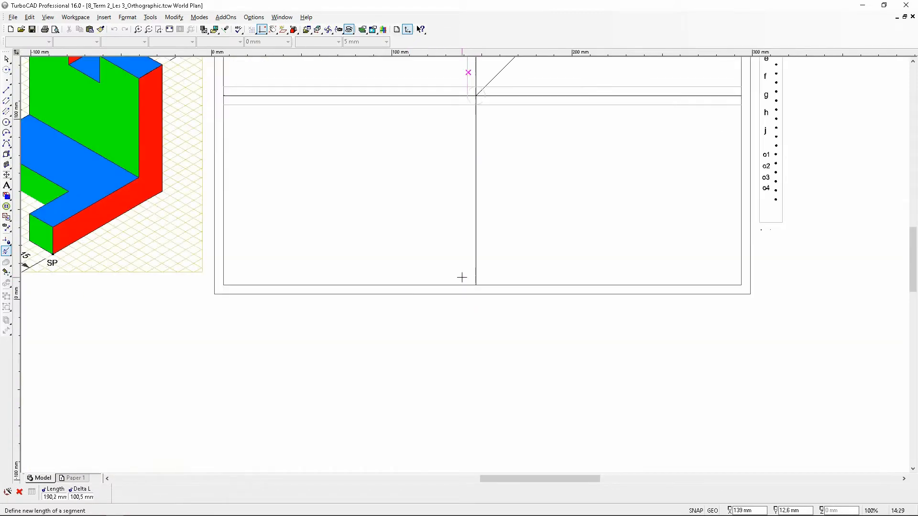
click(471, 286)
scroll(463, 242, down, 2)
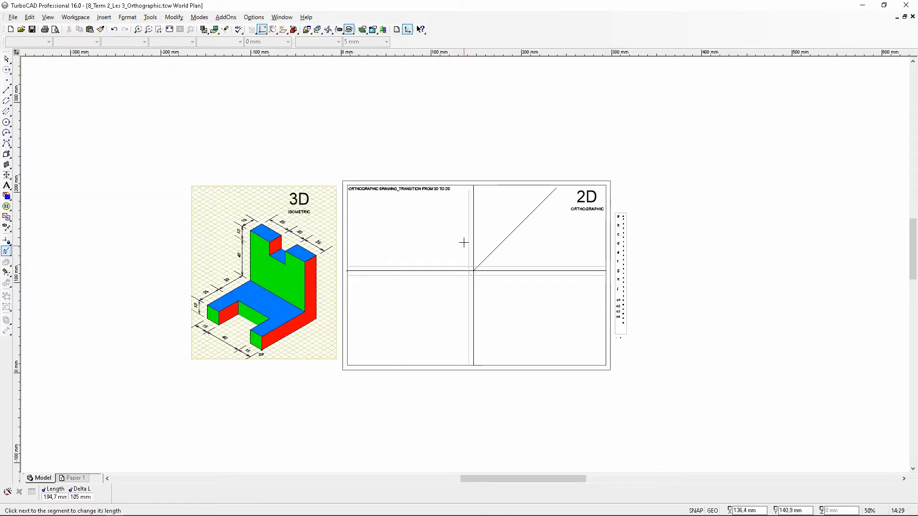
scroll(464, 265, up, 2)
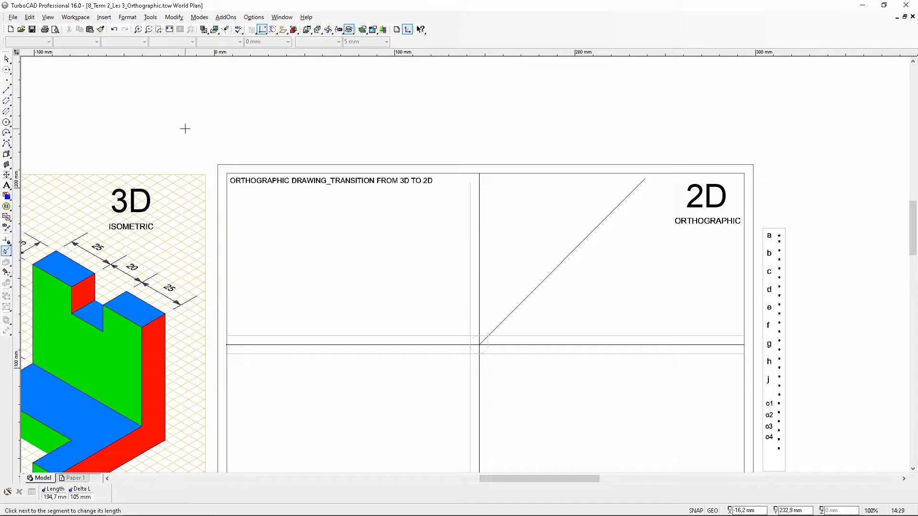
click(29, 17)
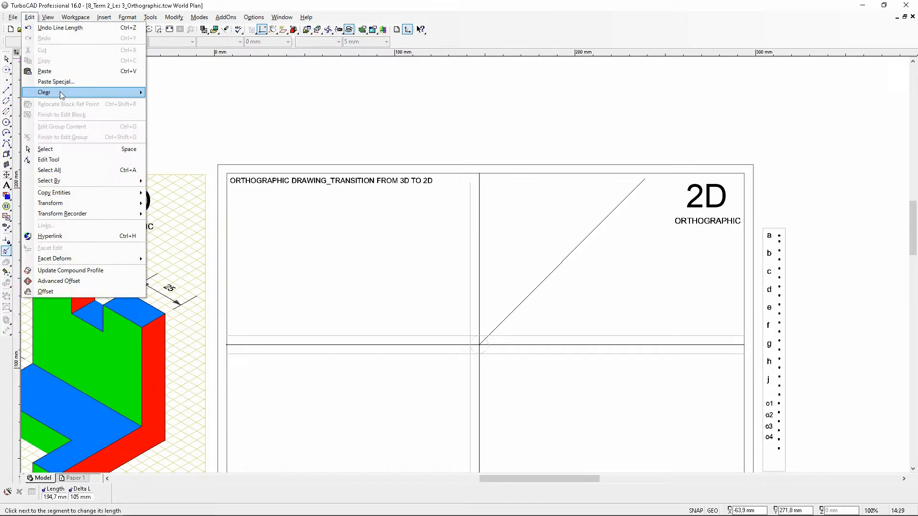
mouse_move(62, 95)
click(164, 121)
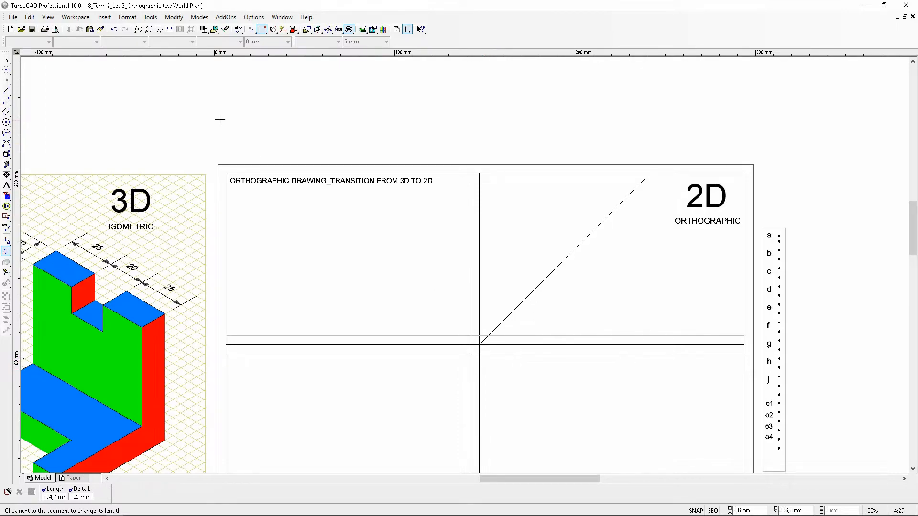
click(114, 29)
- Draw a Light Gray vertical line about 105 mm long from the right side of the construction circle to the inner frame's bottom border
click(6, 90)
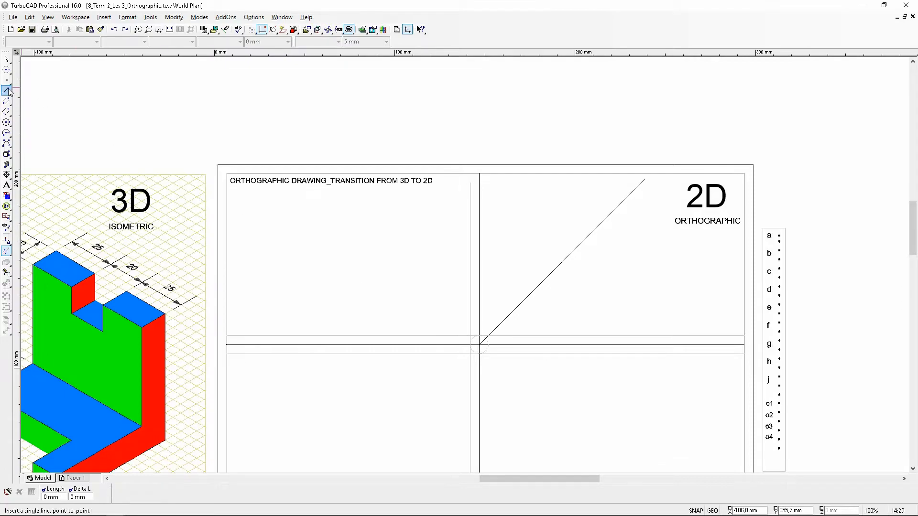
click(487, 347)
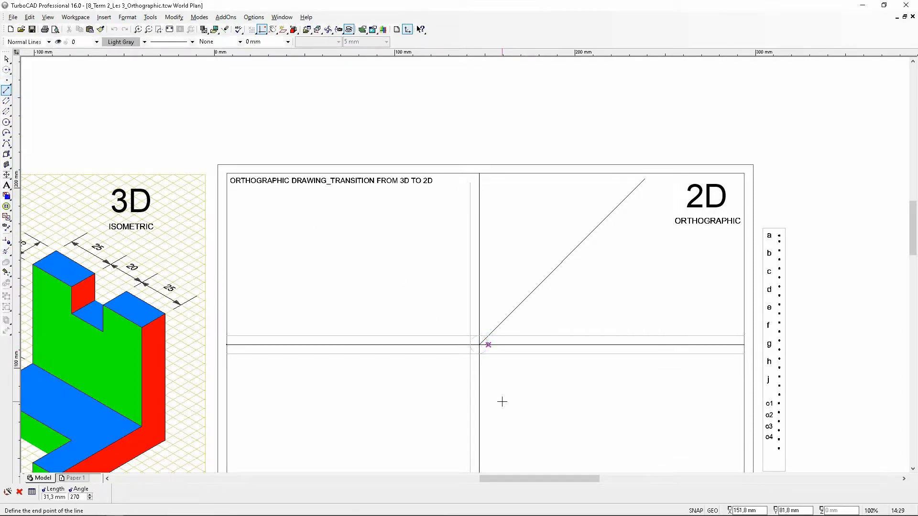
scroll(467, 283, down, 2)
scroll(467, 284, up, 2)
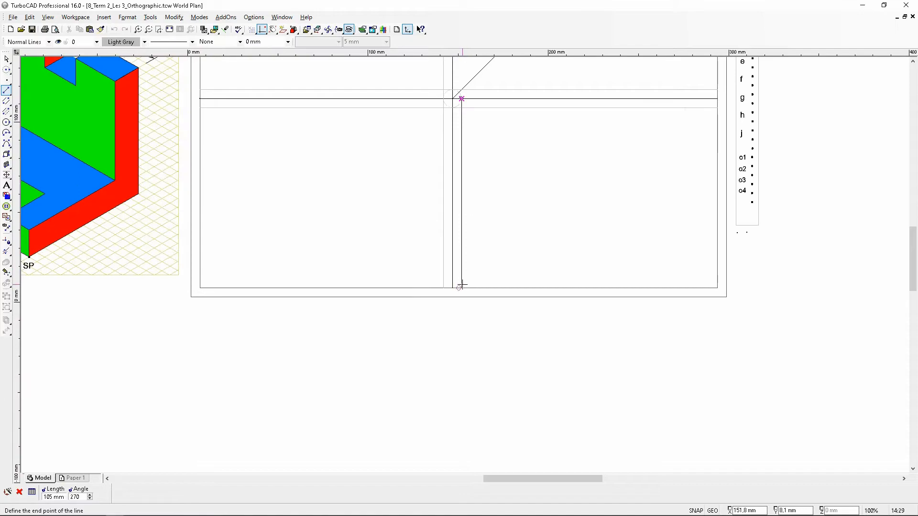
click(461, 288)
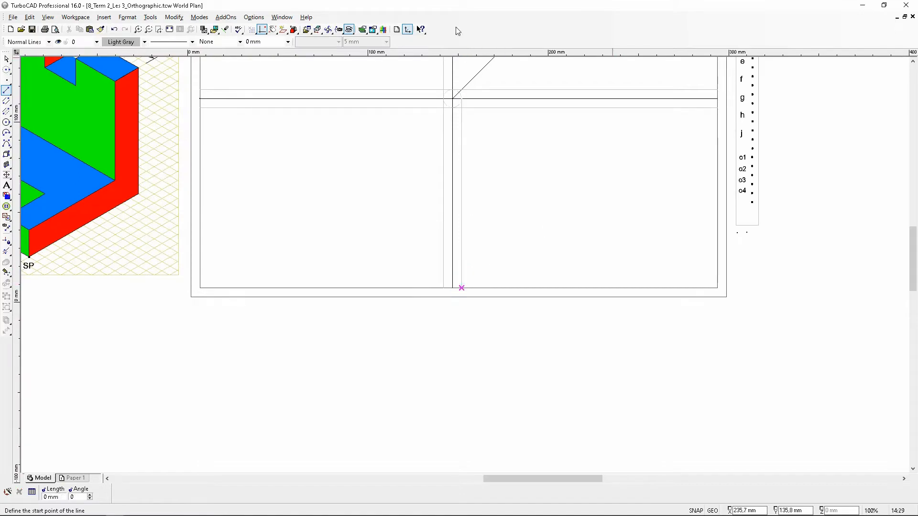
- Extend the Light Gray line right of the vertical axis up to where the 45-degree line meets the upper horizontal guide line
click(6, 251)
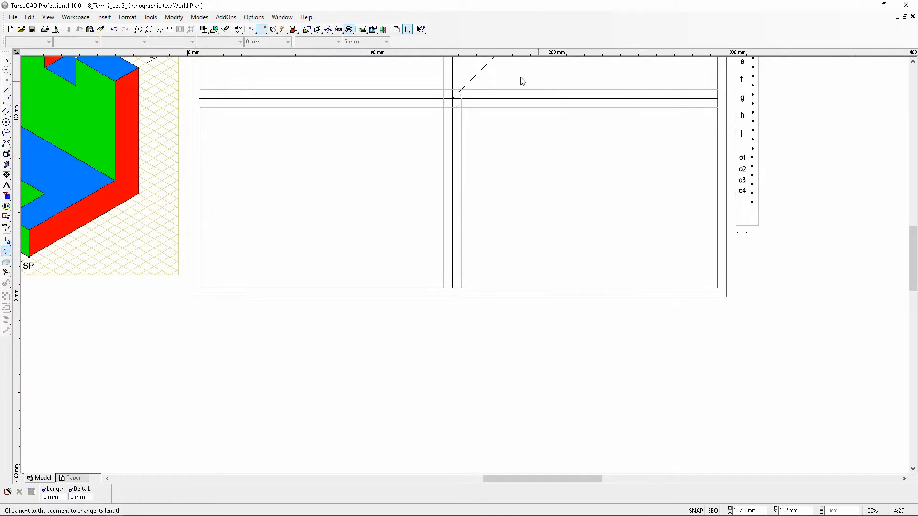
click(463, 126)
scroll(464, 125, down, 2)
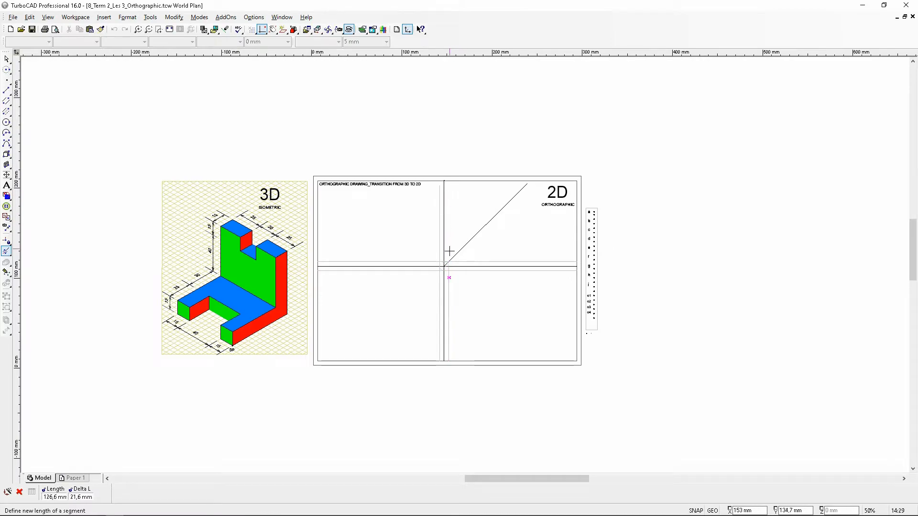
scroll(449, 251, up, 4)
click(460, 306)
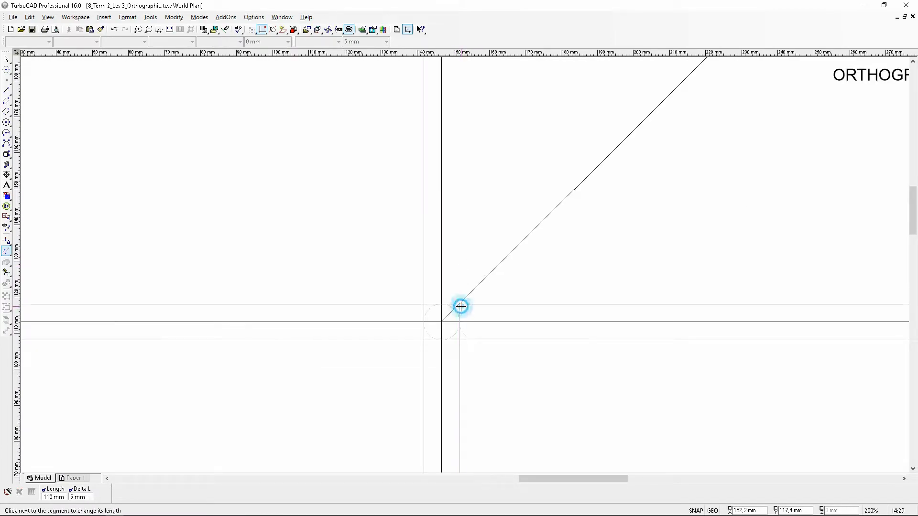
- Clear all construction lines and circles from the drawing
scroll(465, 265, down, 2)
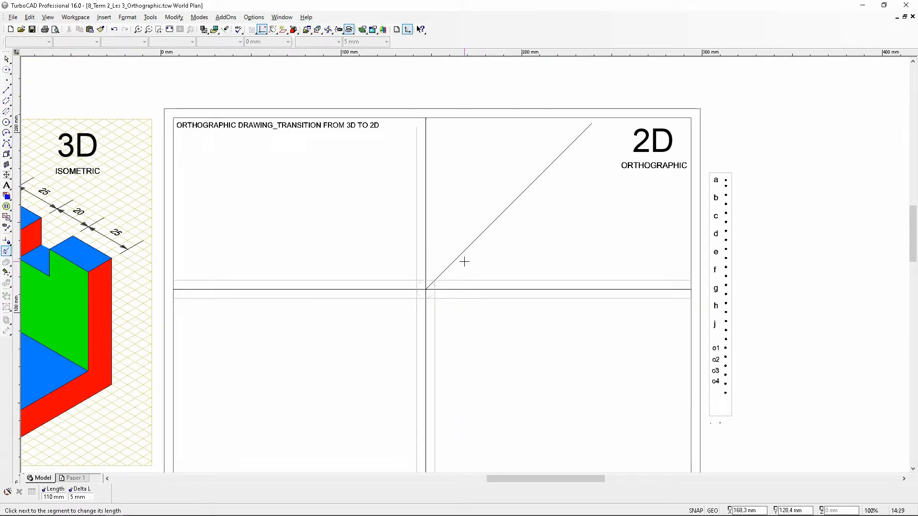
scroll(463, 261, down, 2)
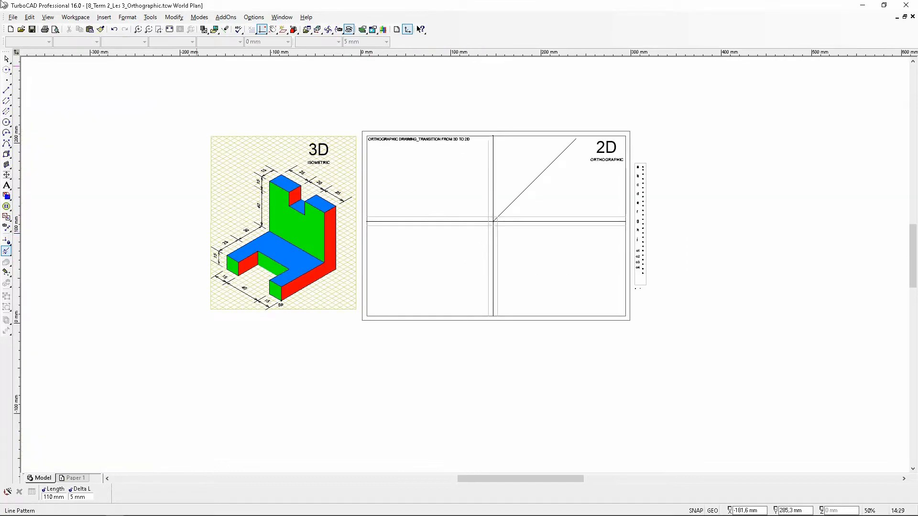
click(169, 29)
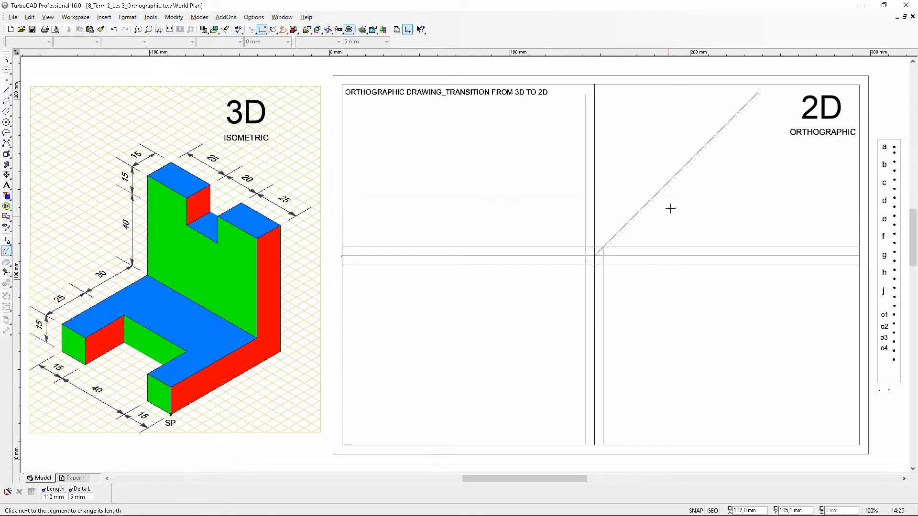
click(30, 17)
mouse_move(47, 91)
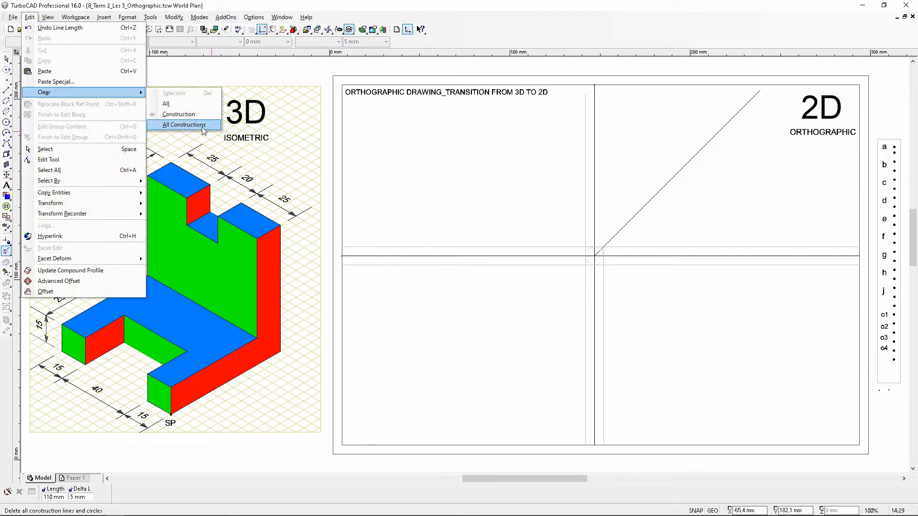
click(180, 125)
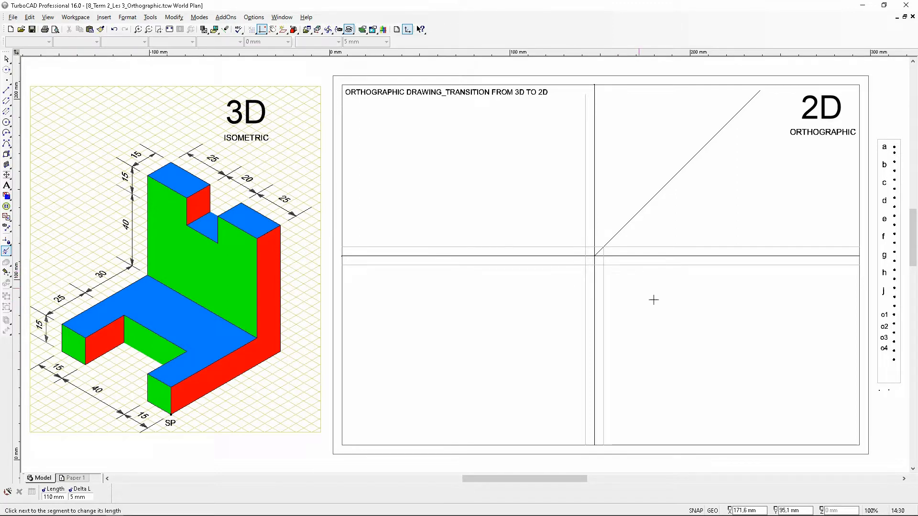
- Move the dot below the o4 label to the intersection of the left vertical and lower horizontal guide lines
click(6, 59)
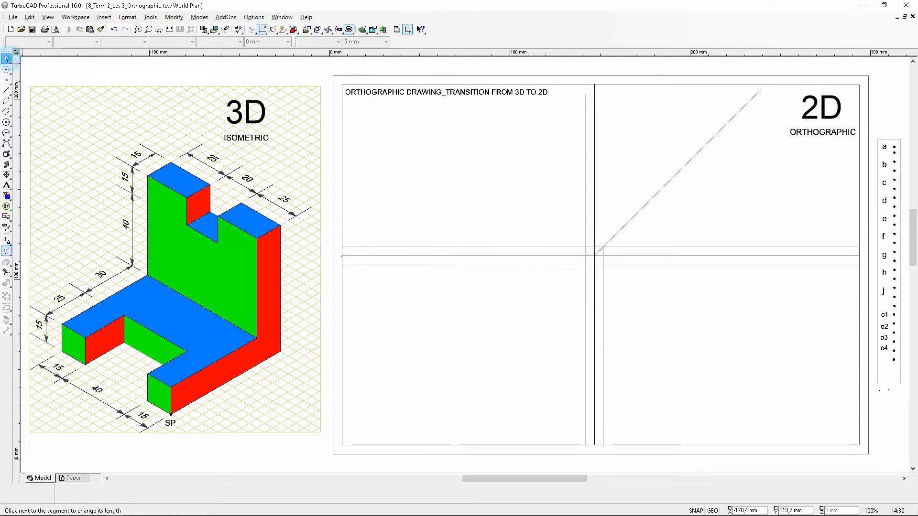
click(893, 359)
mouse_move(894, 359)
mouse_down()
mouse_move(576, 287)
mouse_move(581, 249)
mouse_up()
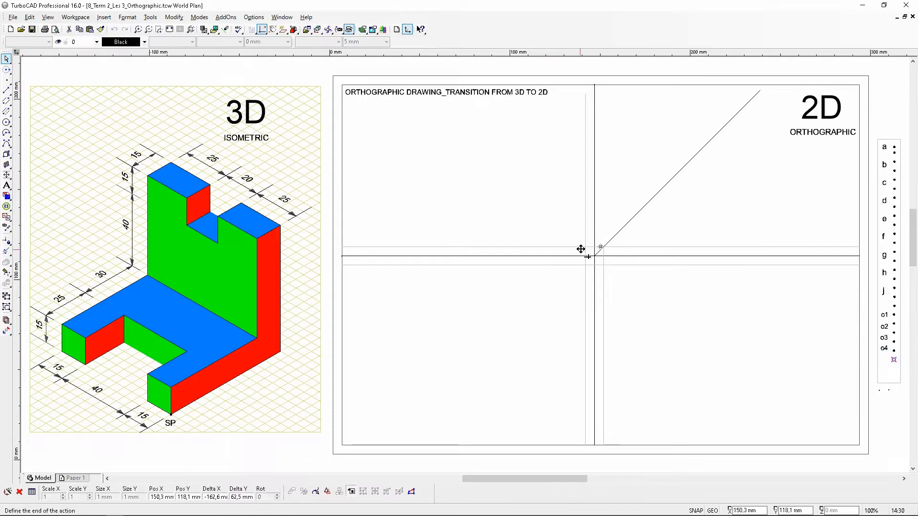
scroll(586, 266, up, 2)
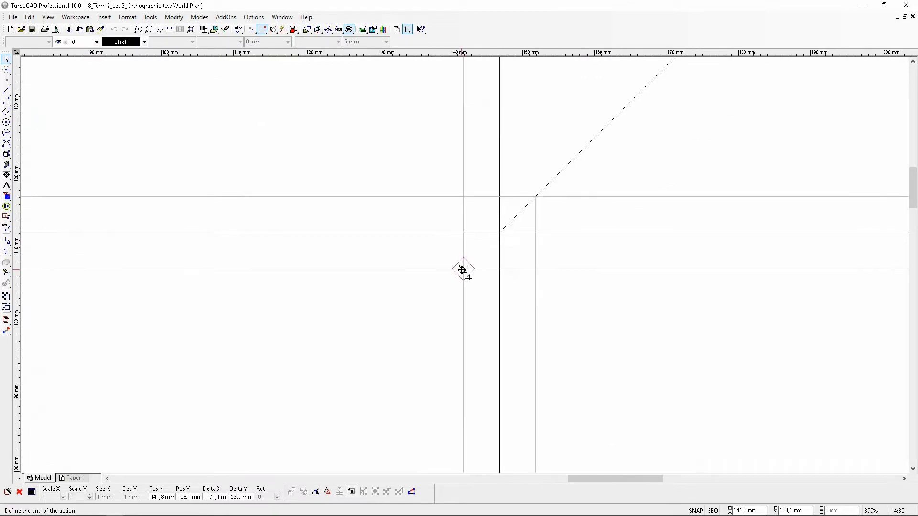
drag(462, 270, 462, 269)
click(446, 277)
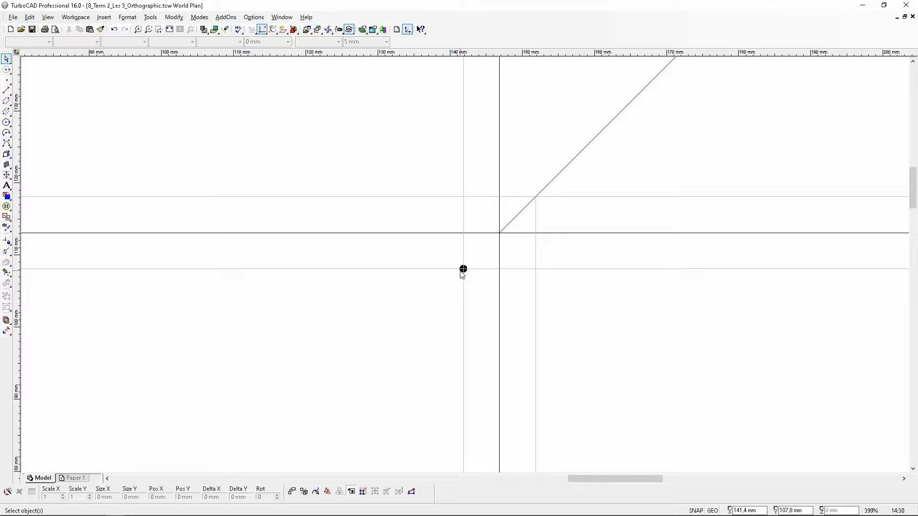
- Copy the ORTHOGRAPHIC label and place the copy in the lower-left corner of the inner frame
scroll(463, 273, down, 3)
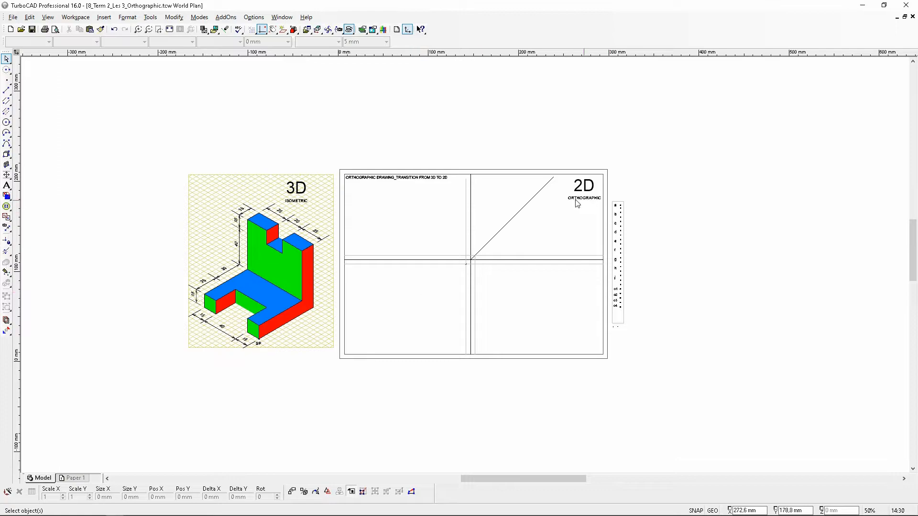
scroll(577, 203, up, 2)
click(467, 264)
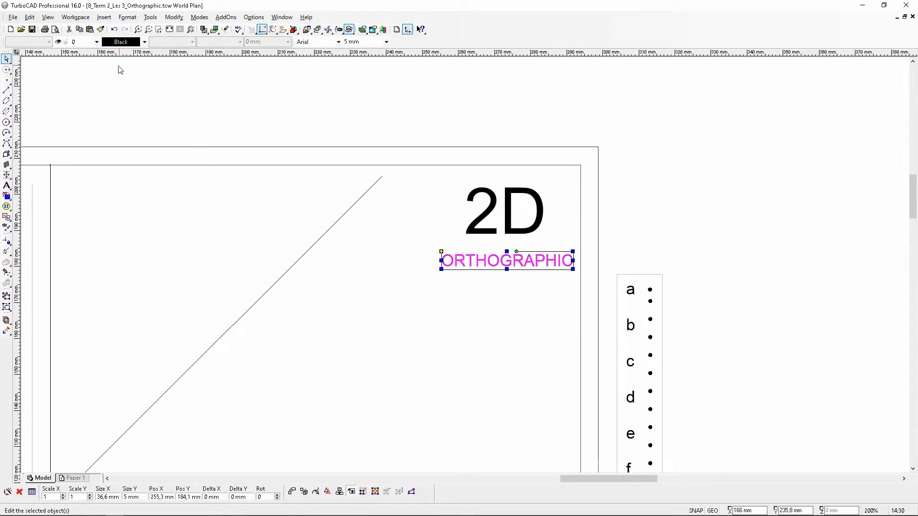
click(79, 29)
click(90, 29)
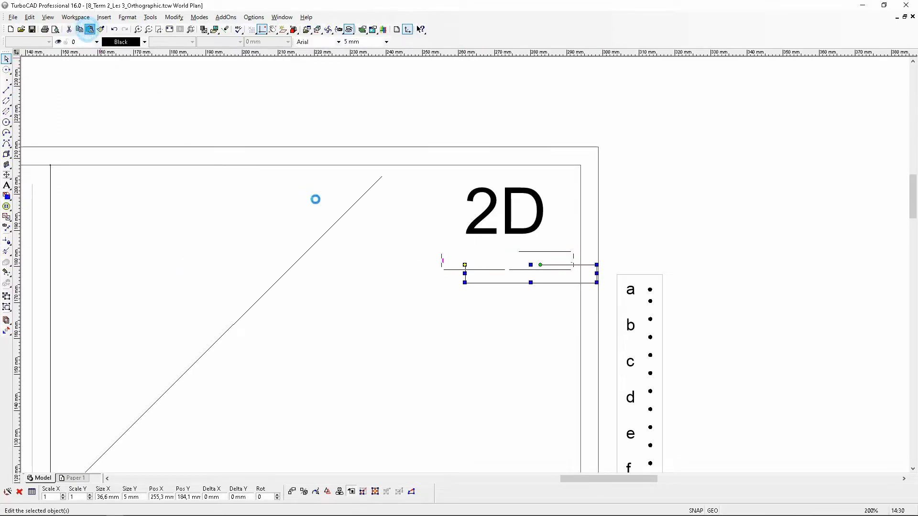
scroll(366, 295, down, 2)
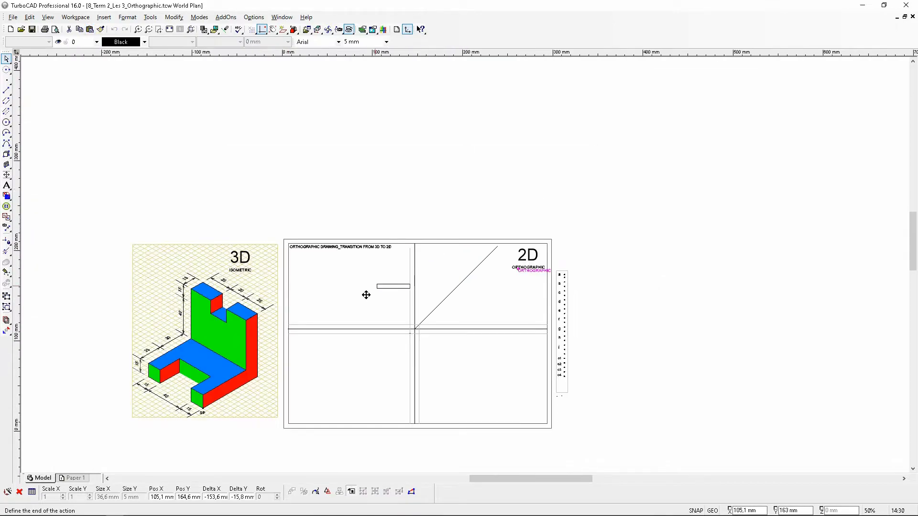
scroll(307, 349, up, 1)
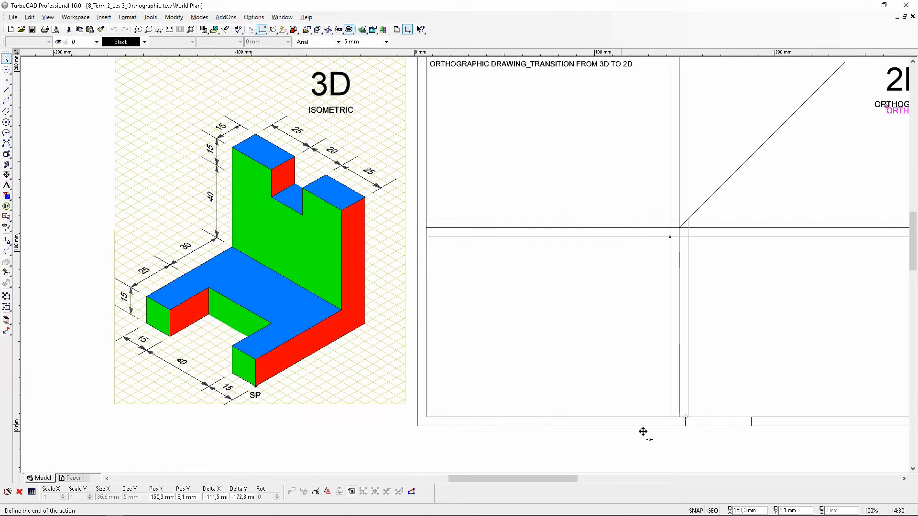
scroll(454, 407, up, 1)
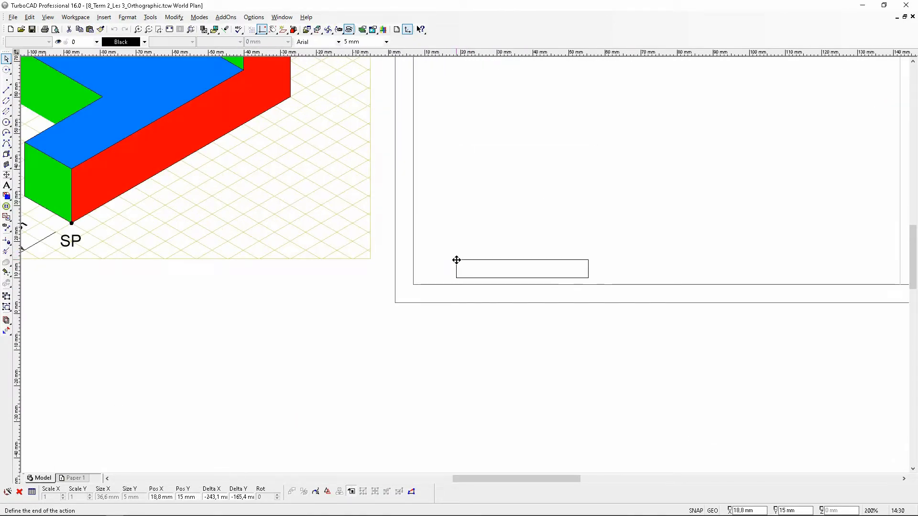
click(457, 260)
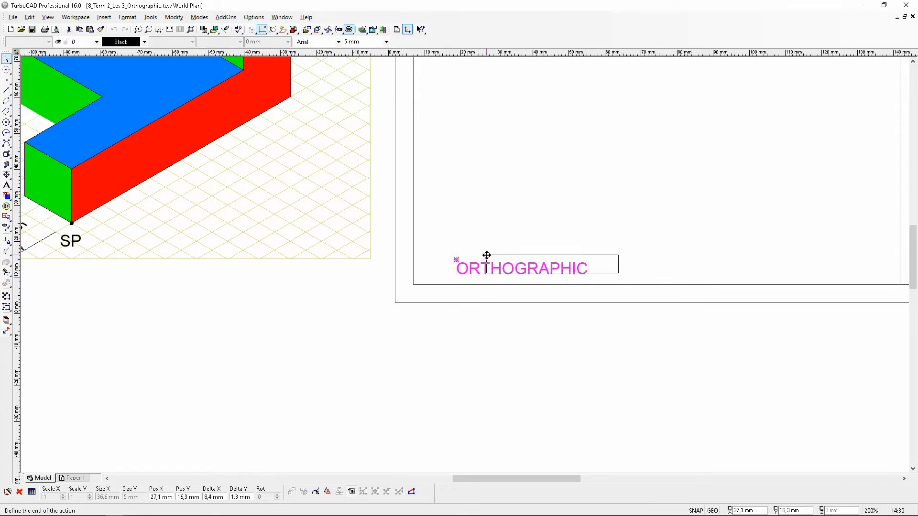
- Change the text of the copied ORTHOGRAPHIC label in the lower-left corner of the inner frame to FRONT
double_click(486, 256)
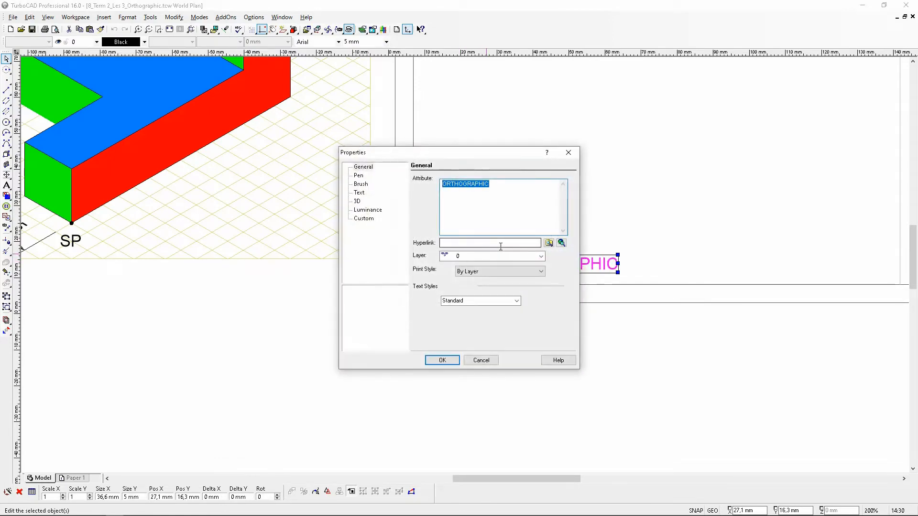
text(FRO)
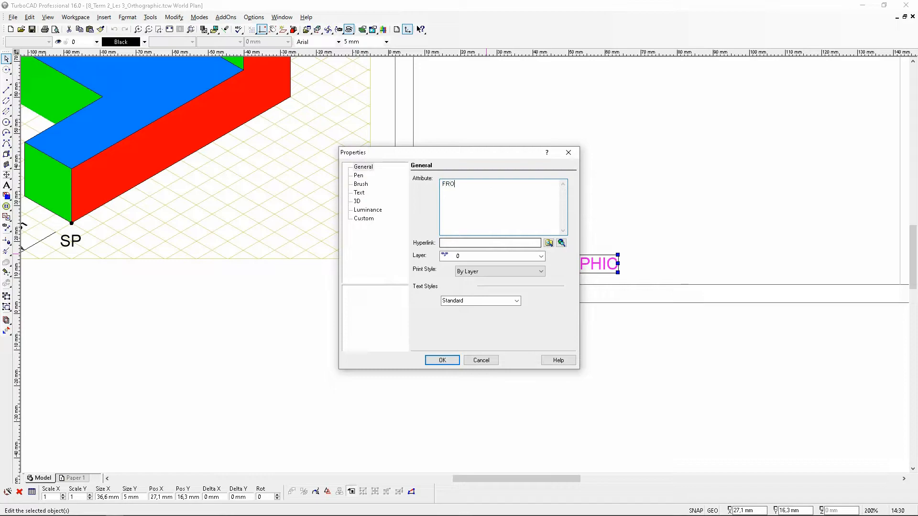
text(NT)
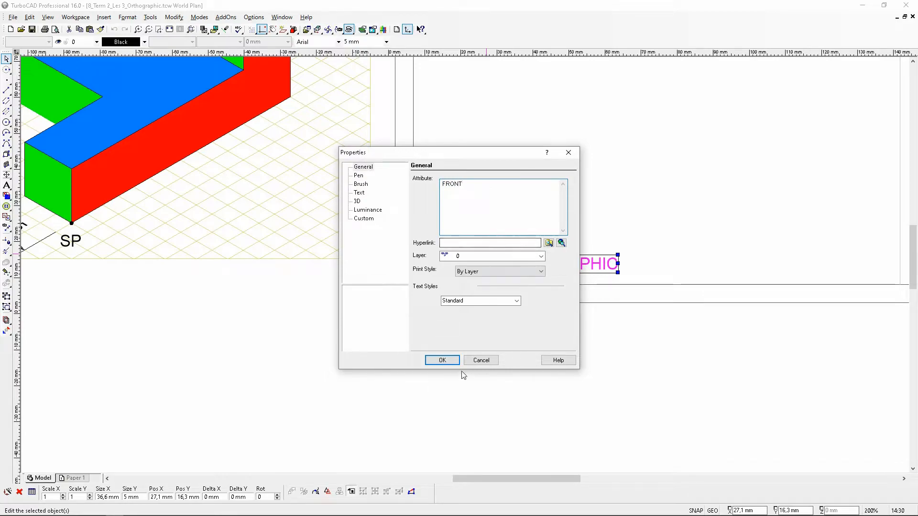
click(440, 359)
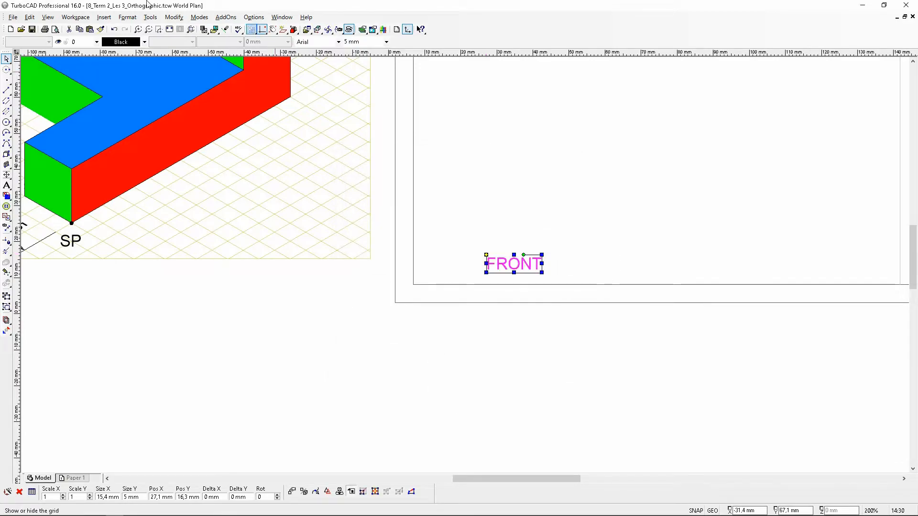
- Paste a copy of the FRONT label, place it just below the drawing title and change its text to TOP
click(89, 29)
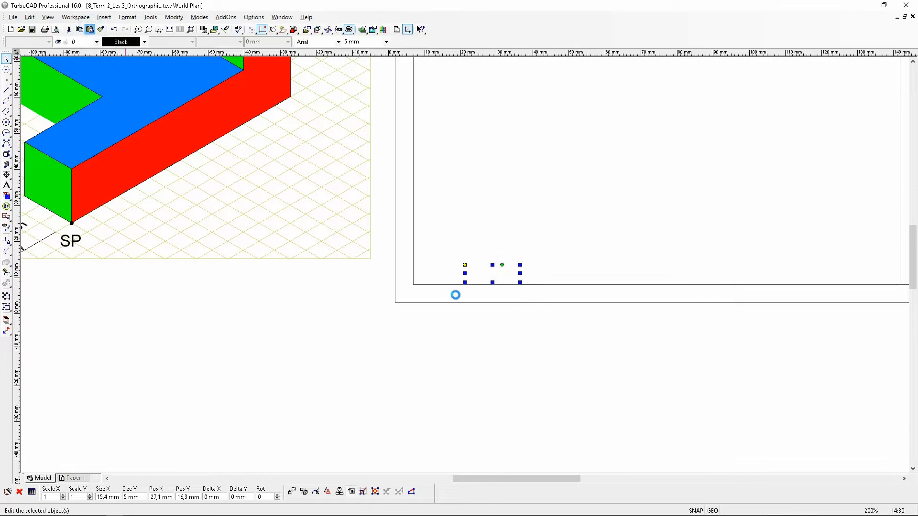
click(464, 265)
scroll(432, 306, down, 2)
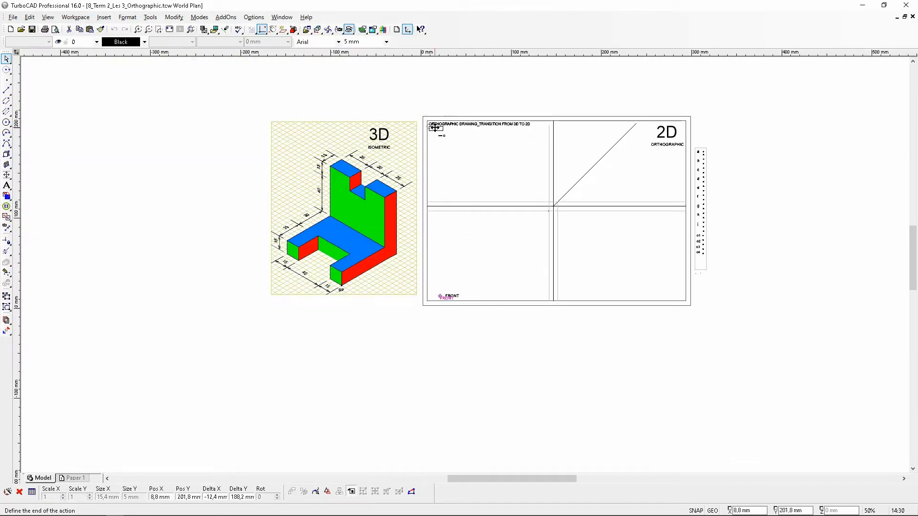
scroll(428, 124, up, 1)
click(441, 258)
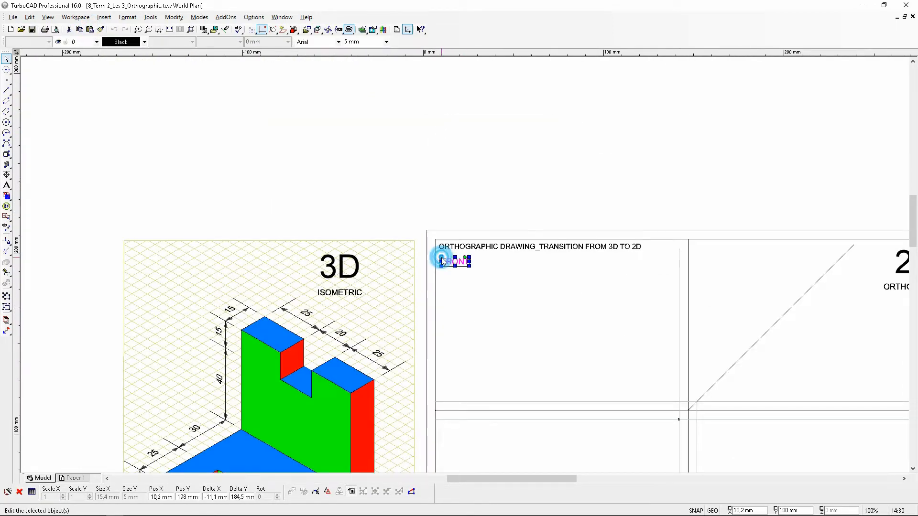
double_click(441, 258)
text(TOP)
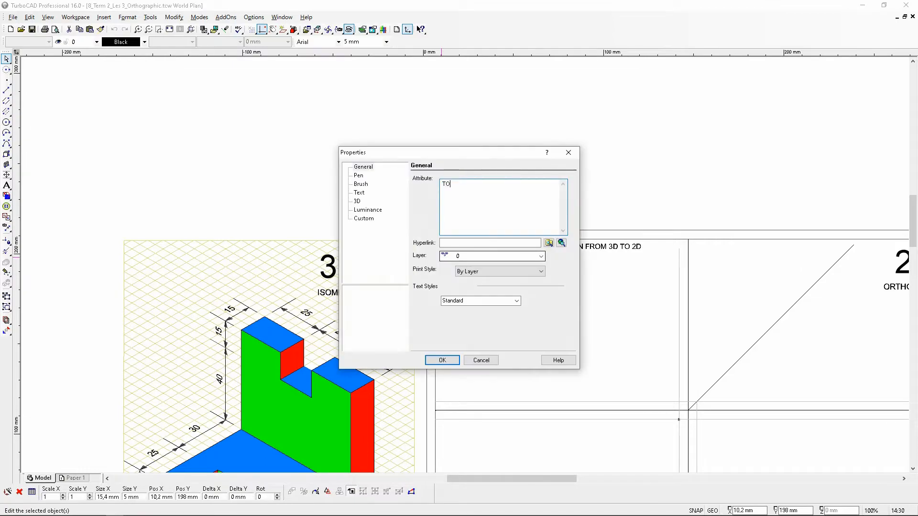
click(442, 360)
- Paste another FRONT label near the lower-right corner of the inner frame and change its text to SIDE (RIGHT)
scroll(489, 304, down, 1)
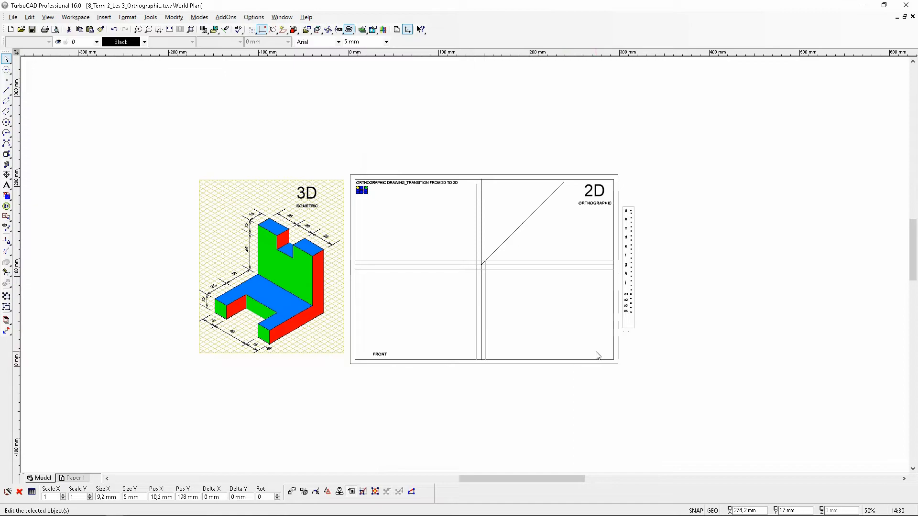
scroll(594, 354, up, 1)
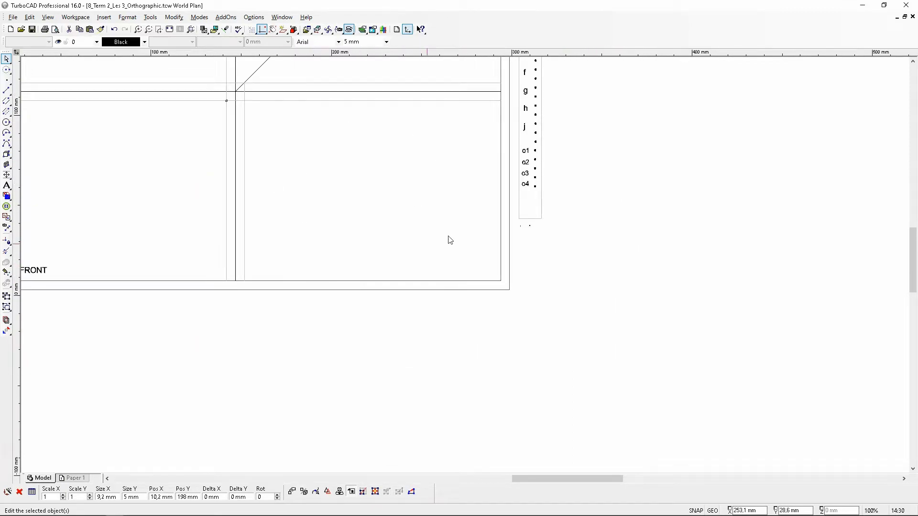
scroll(467, 269, up, 1)
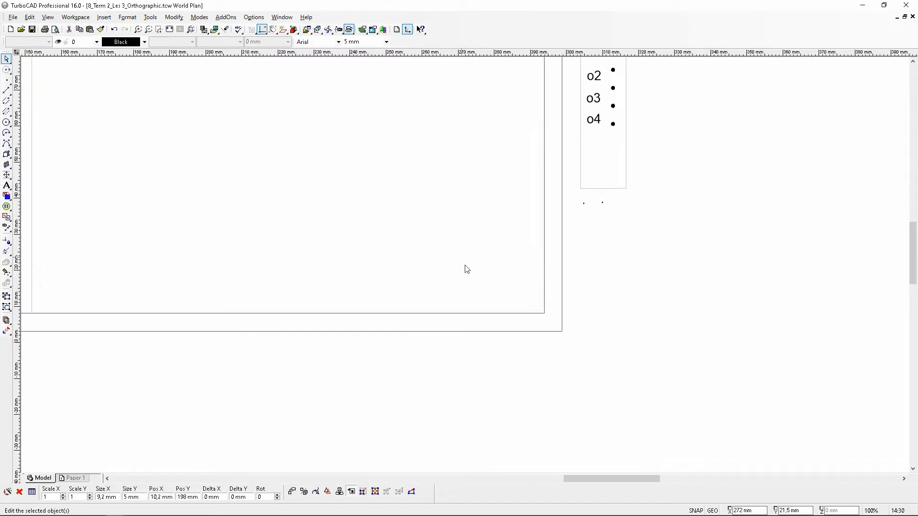
click(89, 30)
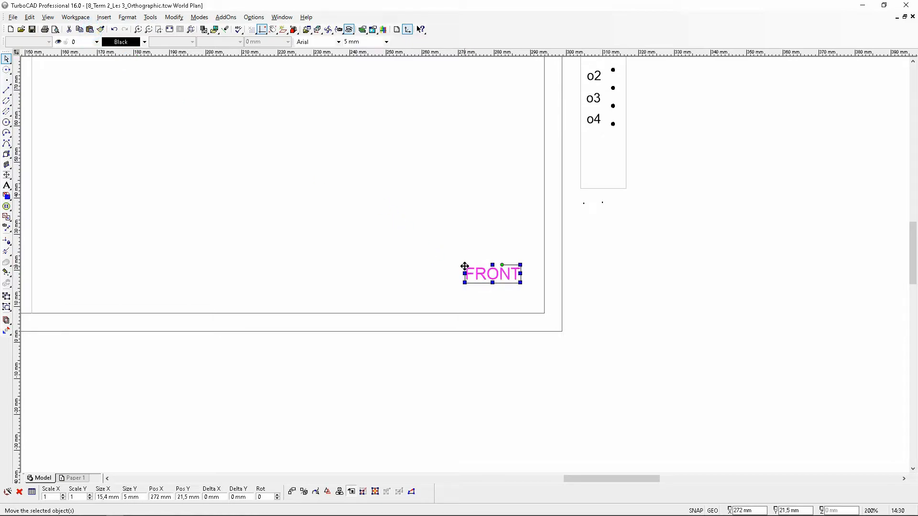
drag(465, 270, 384, 286)
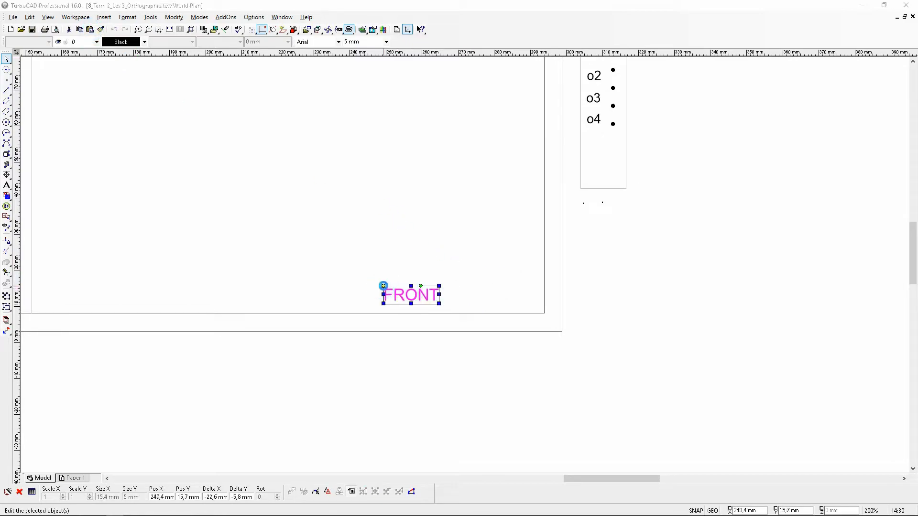
double_click(384, 286)
text(SID)
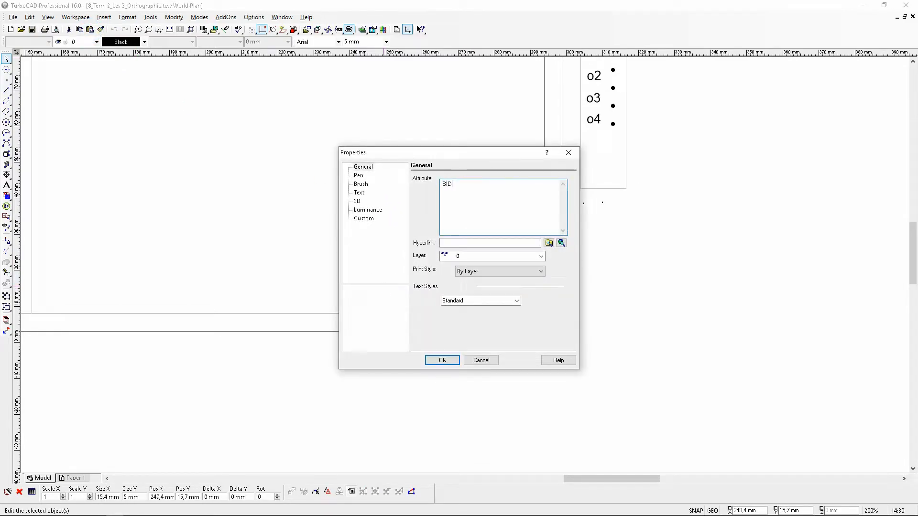
text(E (RIGHT)
click(442, 360)
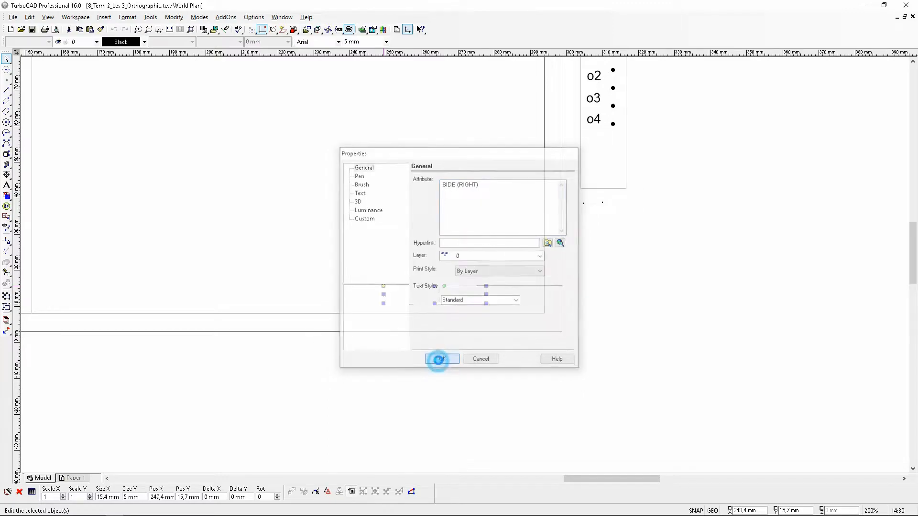
click(388, 393)
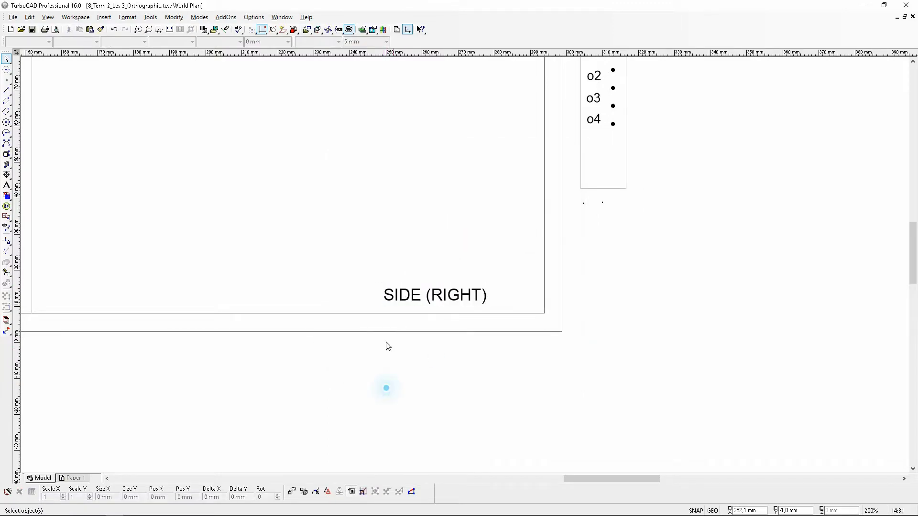
- Move the FRONT label about 12 mm to the left, closer to the frame's lower-left corner
click(170, 30)
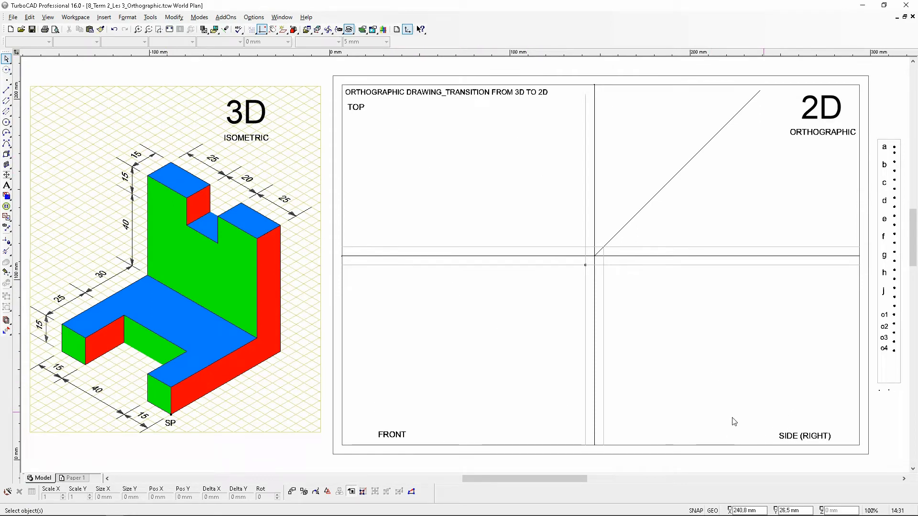
click(390, 434)
drag(378, 431, 356, 430)
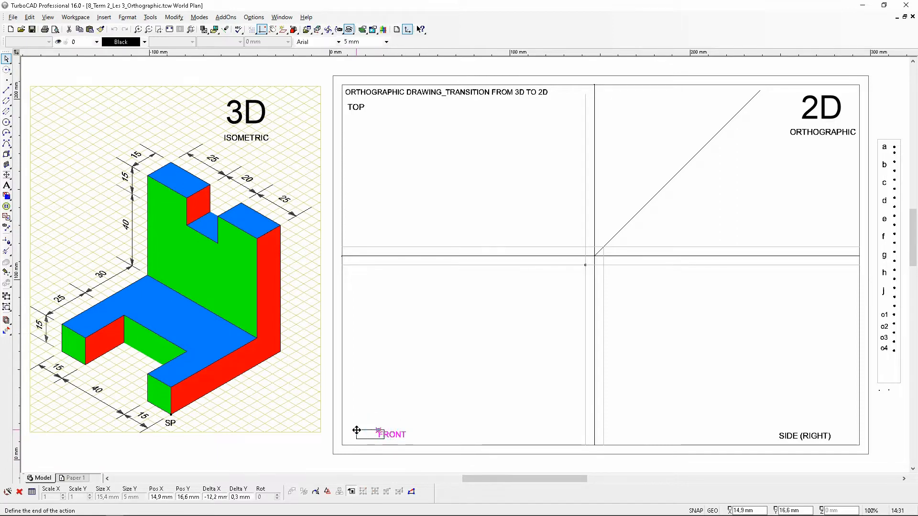
click(357, 431)
click(415, 389)
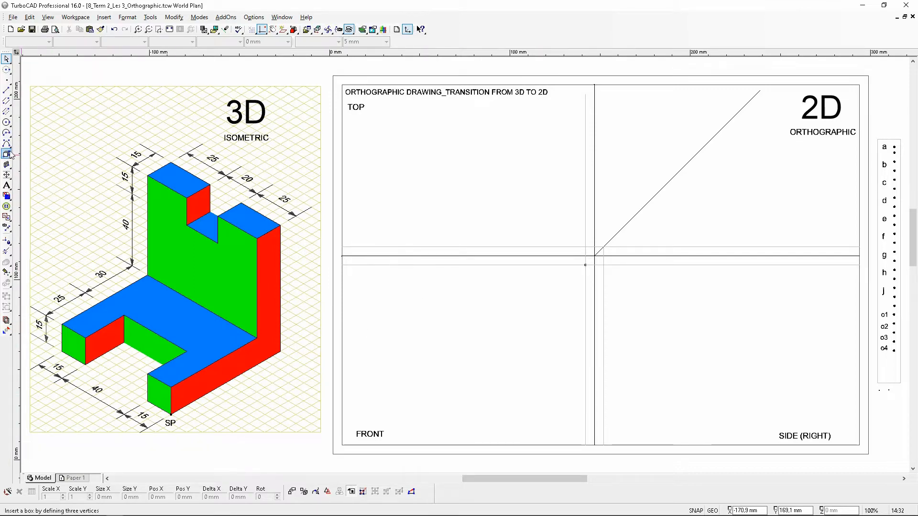
- Set the line colour to Black and draw a viewing-direction arrow at the lower left of the isometric grid, pointing toward the block
click(6, 89)
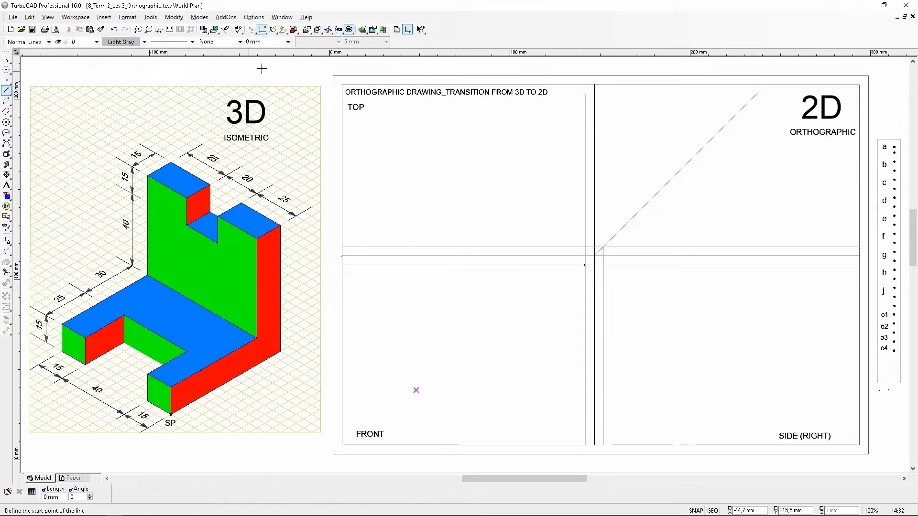
click(144, 42)
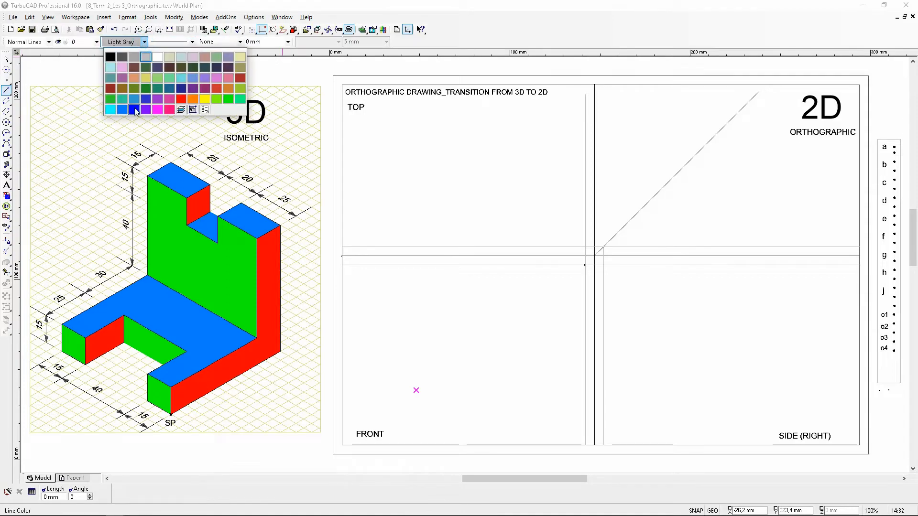
click(110, 57)
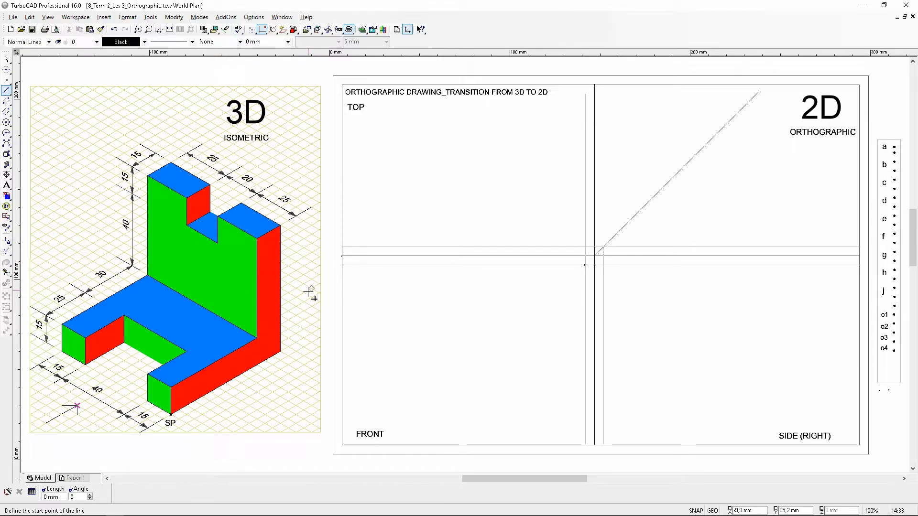
click(7, 58)
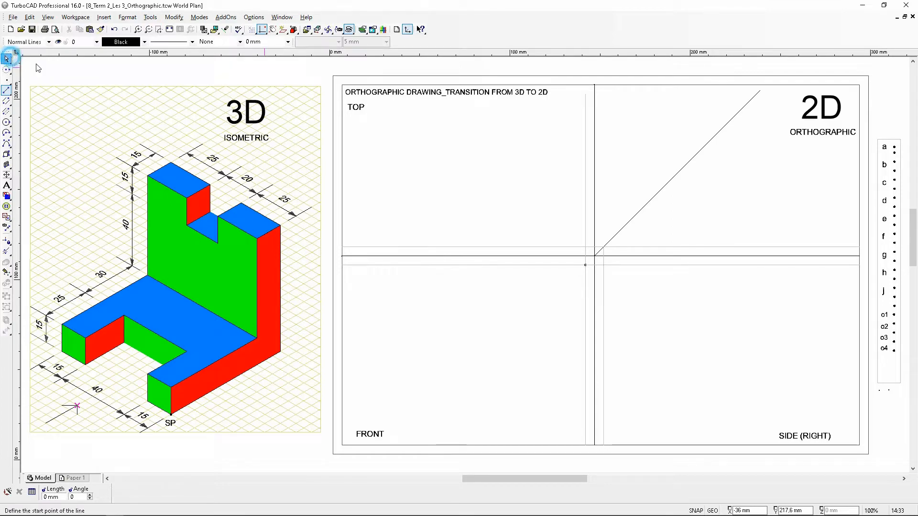
- Move the dot beside the o4 label onto the isometric block's upright, at the corner where its top, front and right faces meet
click(894, 352)
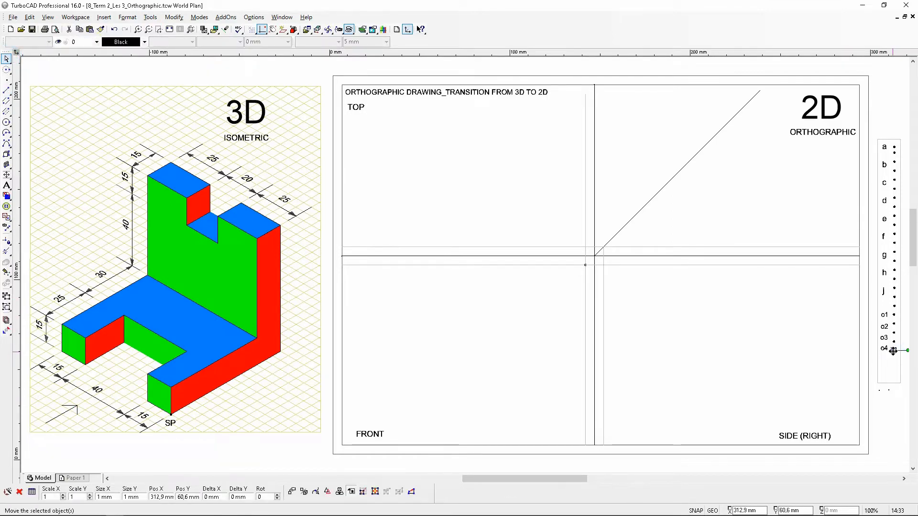
click(894, 350)
scroll(258, 241, up, 4)
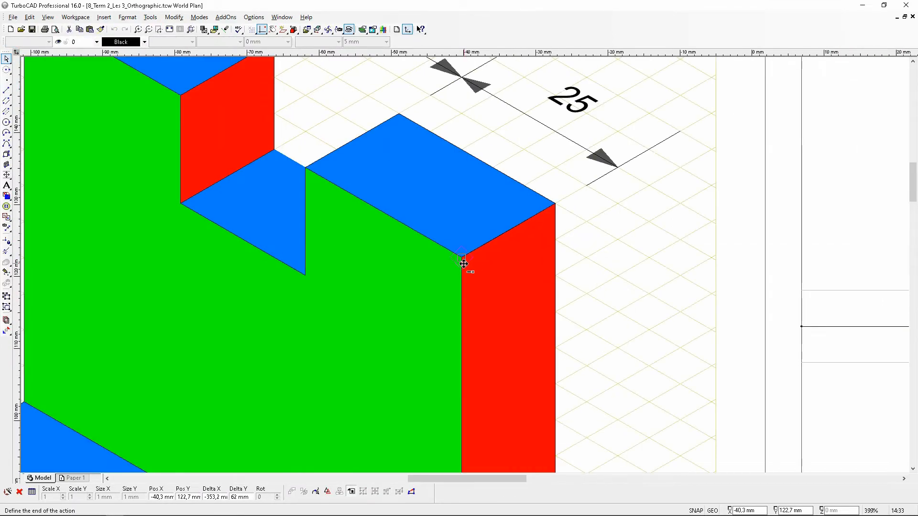
click(461, 257)
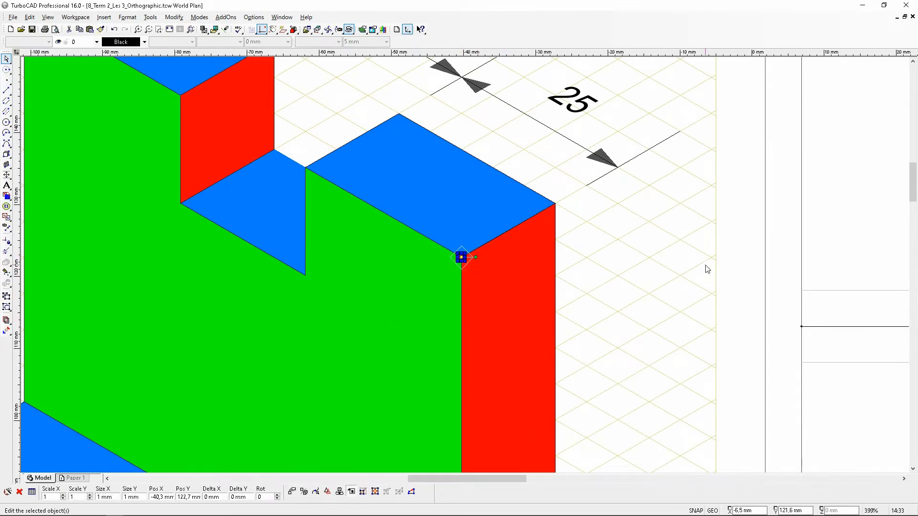
click(660, 266)
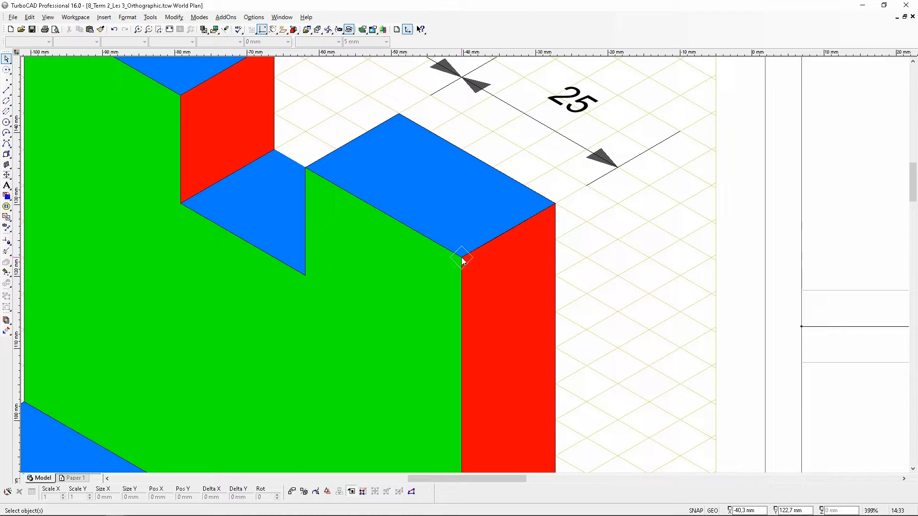
- Examine the SP start point on the isometric block and the matching dot at the guide-line intersection in the 2D frame
scroll(461, 261, down, 4)
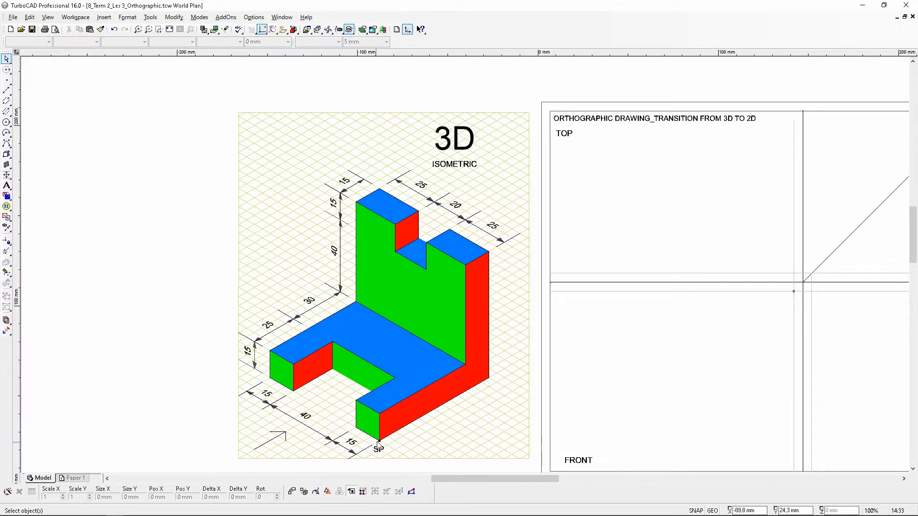
scroll(378, 445, up, 2)
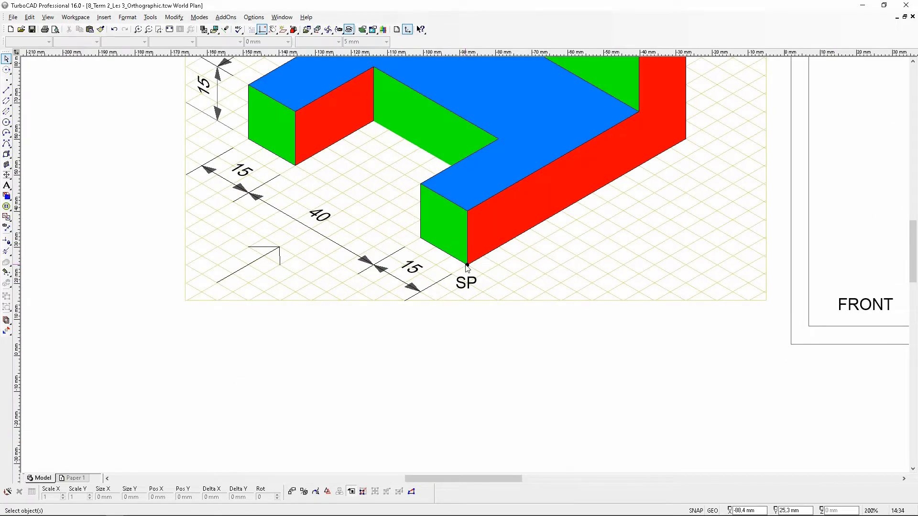
scroll(467, 268, down, 2)
scroll(467, 269, up, 2)
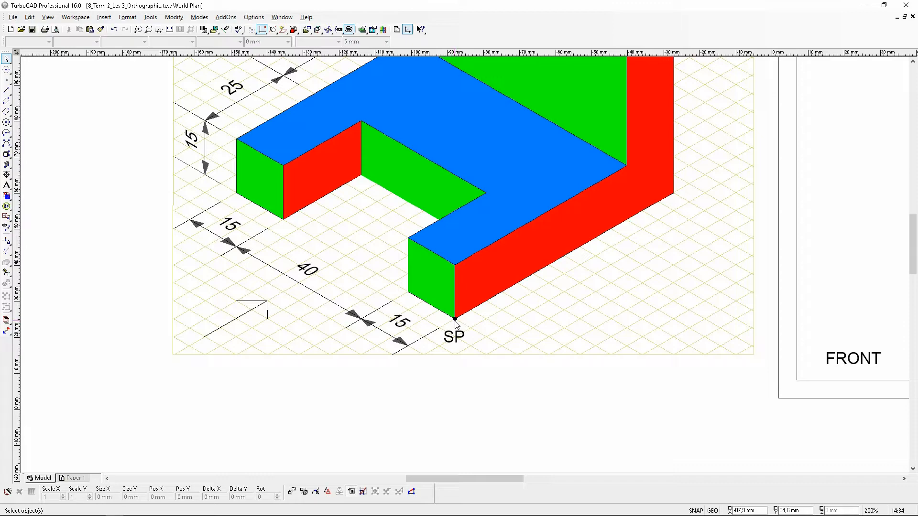
scroll(455, 323, down, 2)
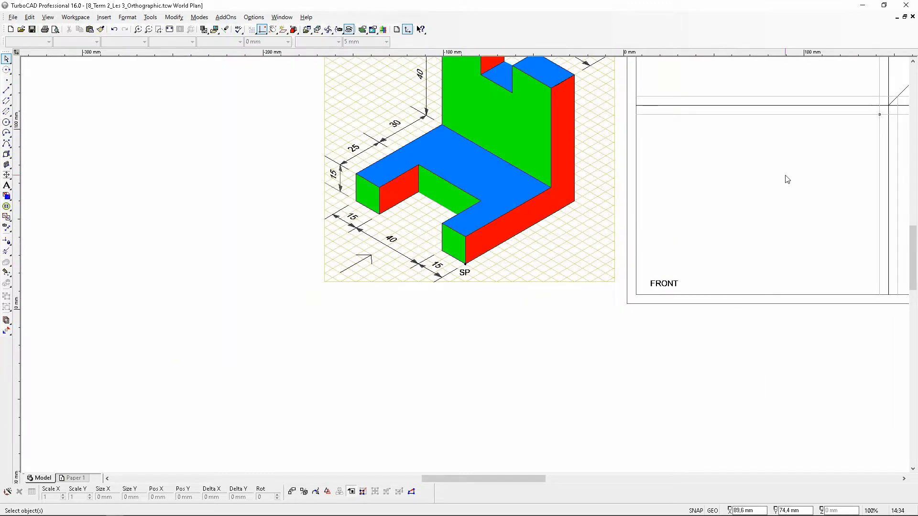
scroll(787, 180, up, 2)
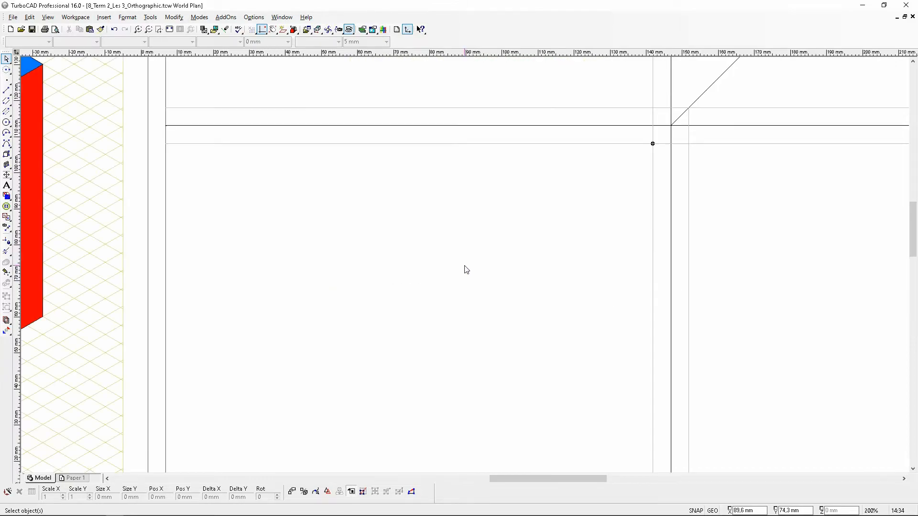
scroll(467, 270, down, 2)
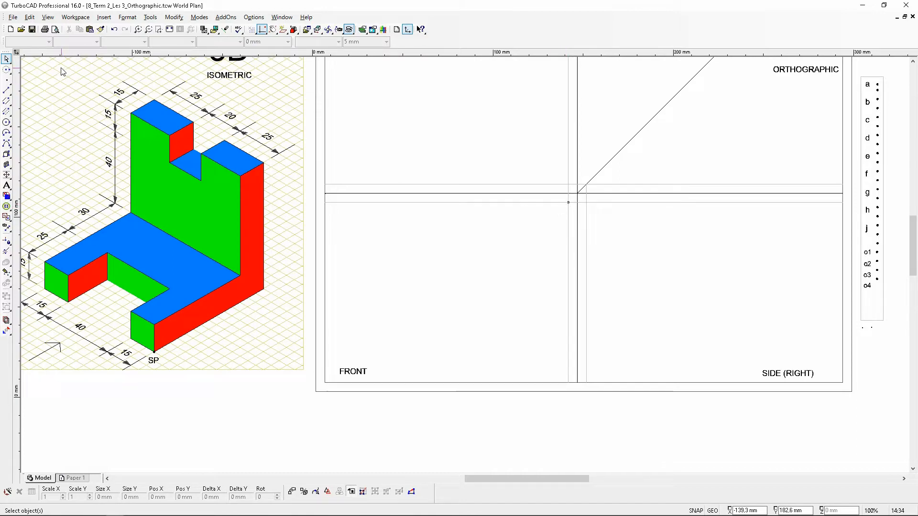
- Draw a construction circle with a radius of 25 mm centred on the start-point dot in the 2D frame
click(6, 70)
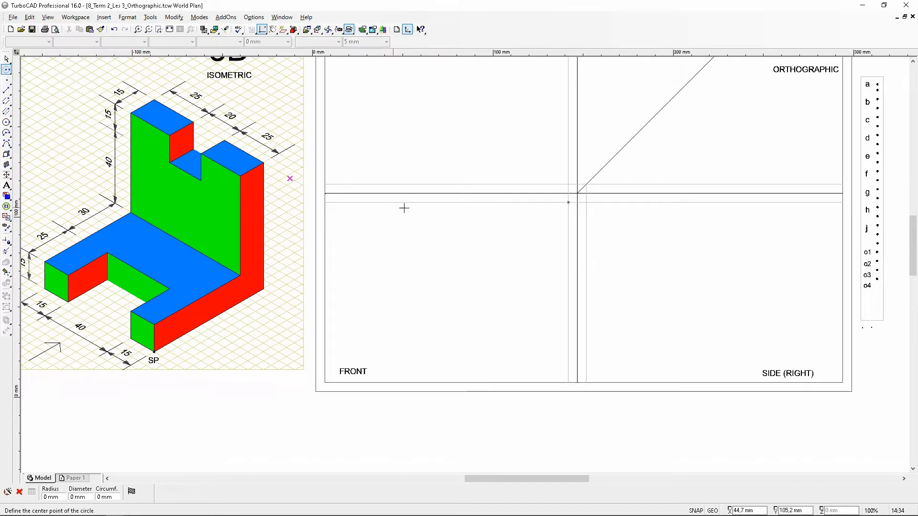
scroll(563, 202, up, 9)
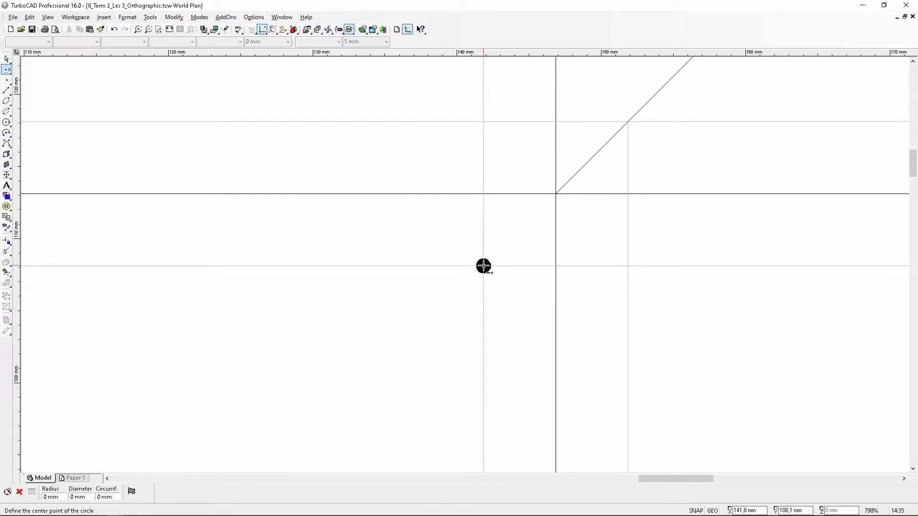
click(484, 266)
scroll(455, 259, down, 9)
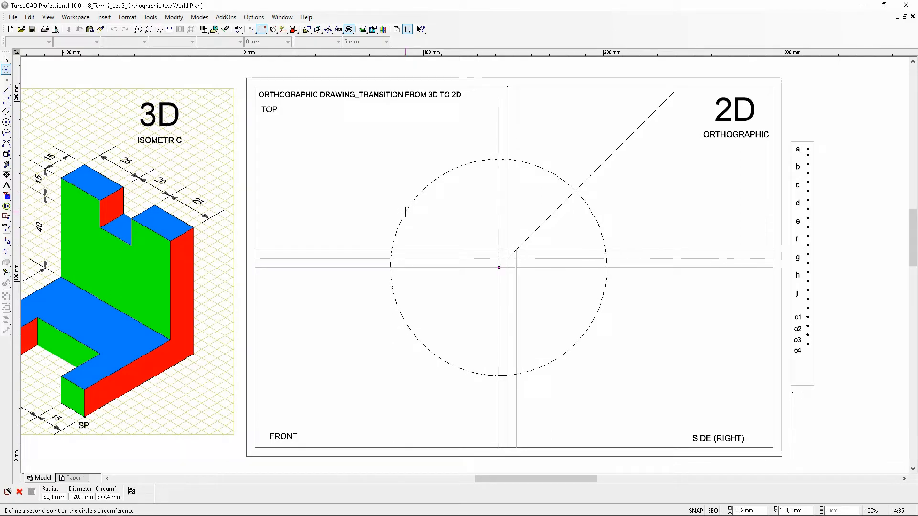
key(Tab)
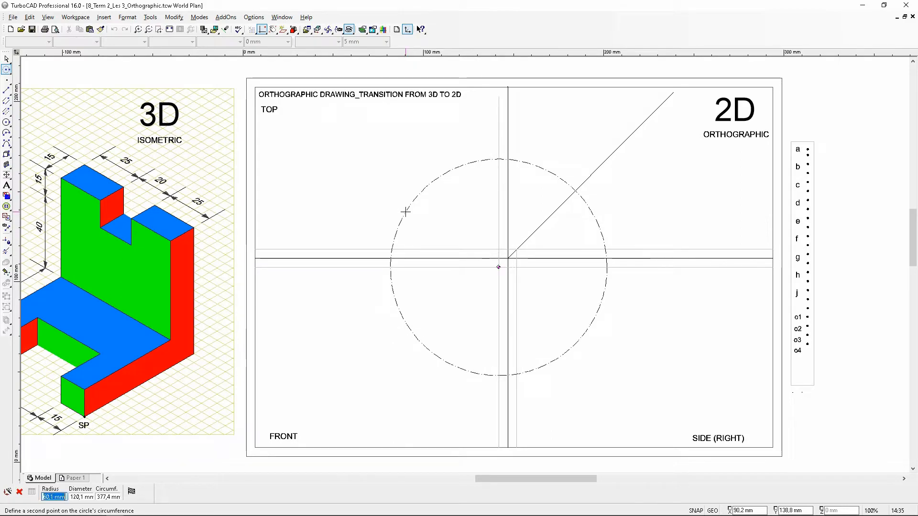
text(25)
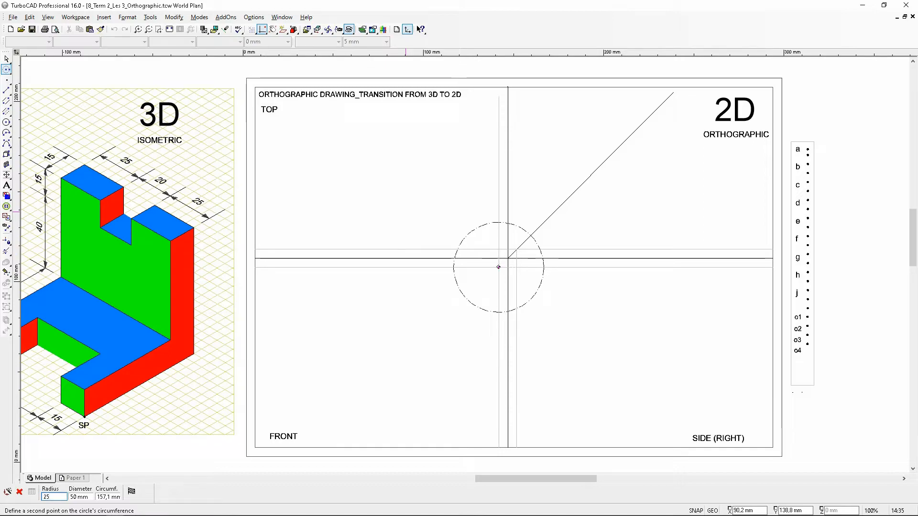
key(Return)
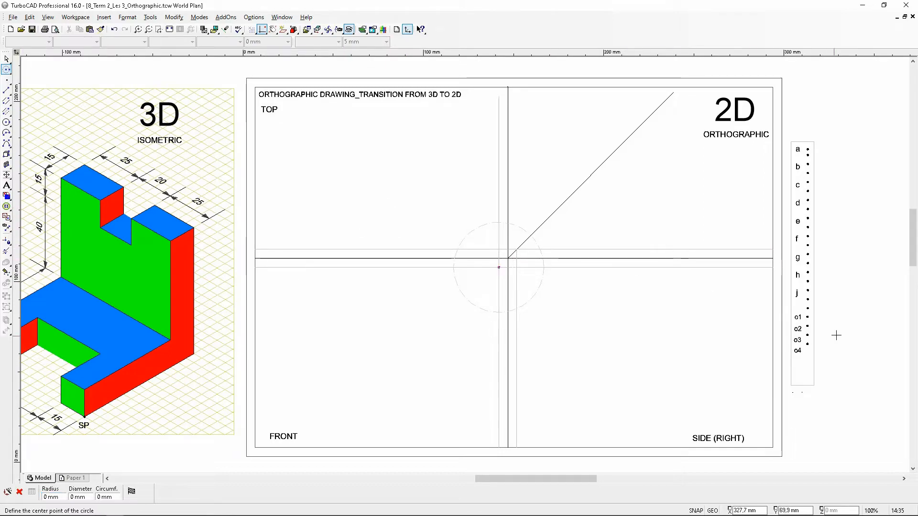
- Select the whole column of dots beside the letter labels and send it to the back
click(5, 59)
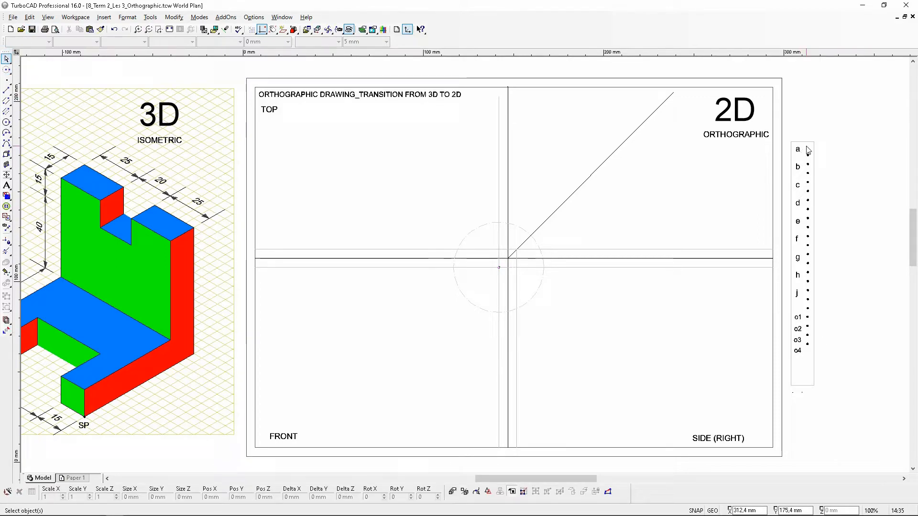
drag(808, 150, 808, 365)
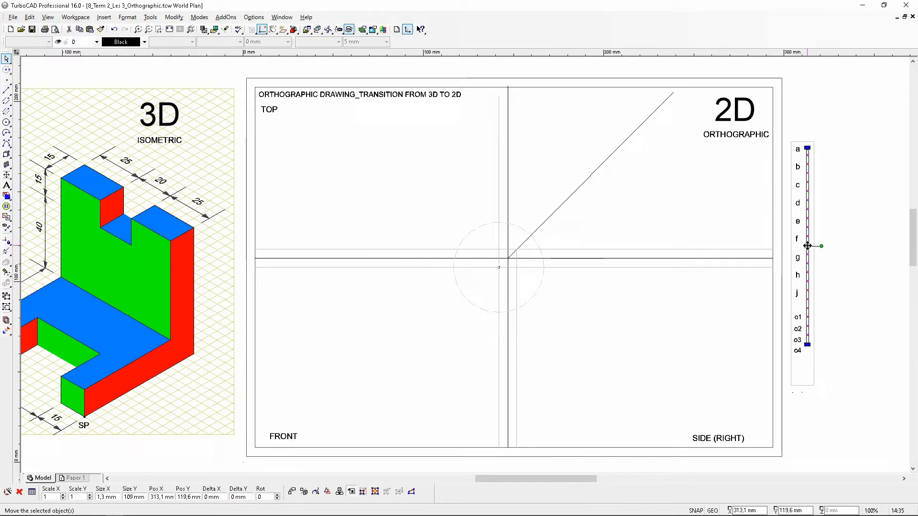
click(128, 18)
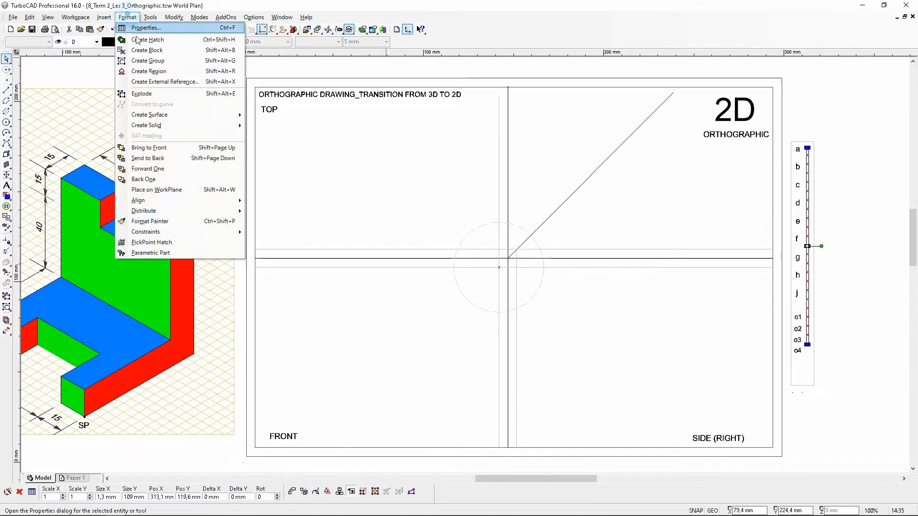
click(161, 159)
click(832, 348)
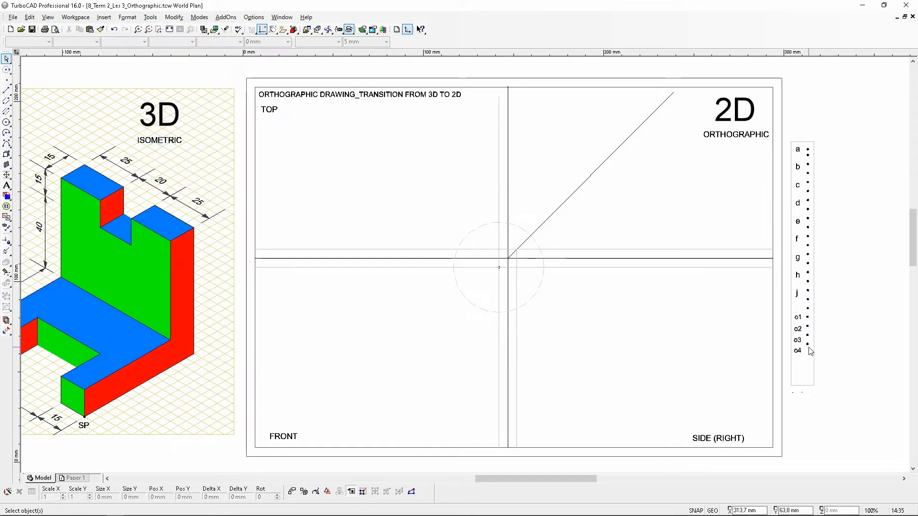
- Move the lowest dot of the label list to where the construction circle crosses the lower horizontal guide line, left of the start point
click(808, 347)
click(807, 344)
scroll(473, 264, up, 1)
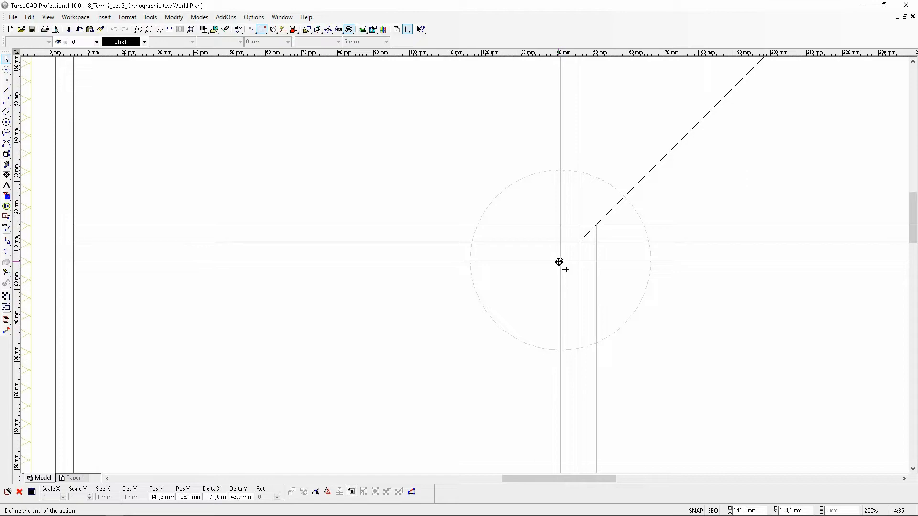
click(559, 261)
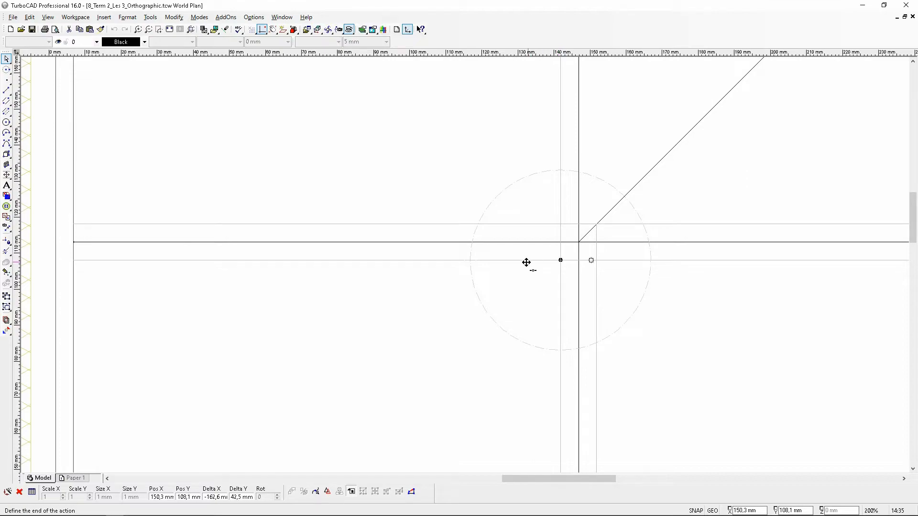
click(468, 261)
click(473, 310)
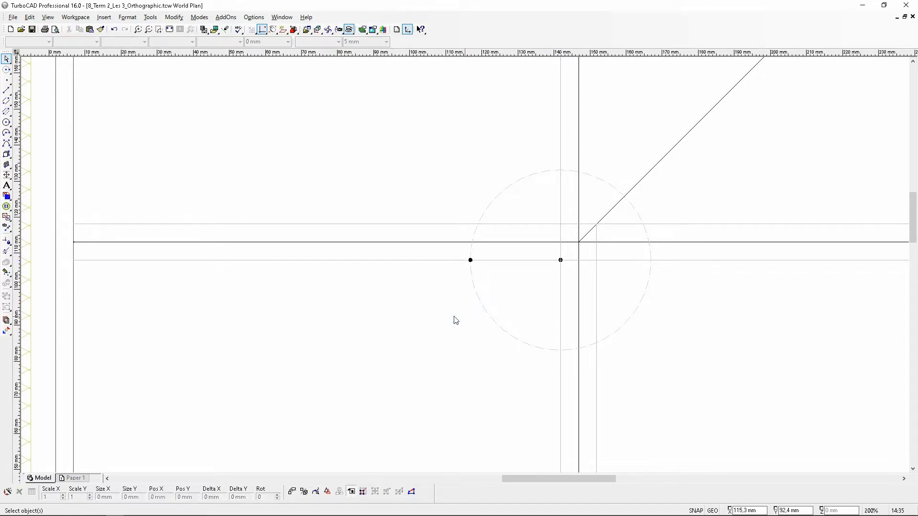
- Clear the construction circle from the drawing
click(29, 17)
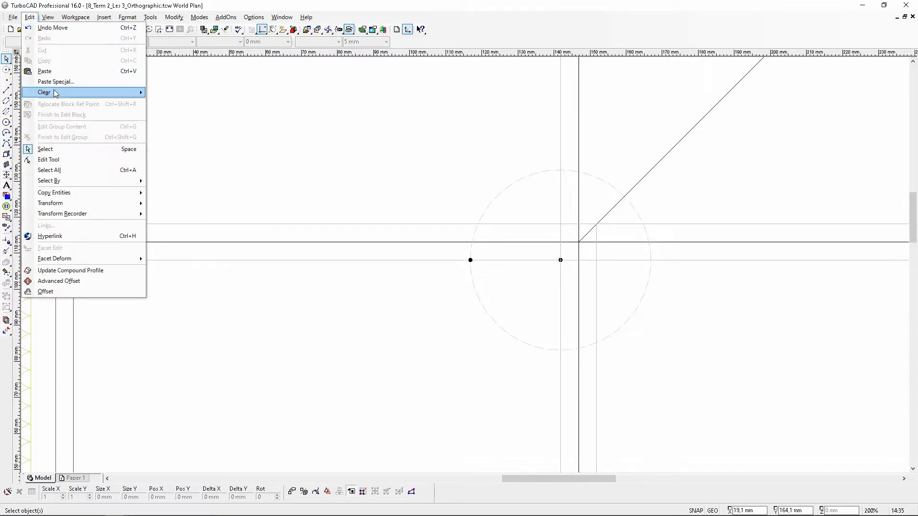
mouse_move(56, 92)
click(164, 125)
scroll(564, 302, down, 1)
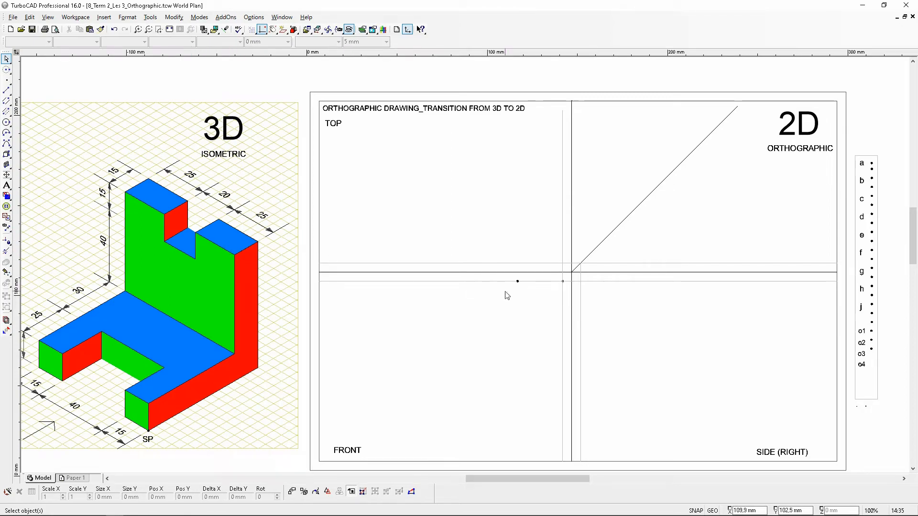
- Prepare the Line tool to draw on the Answer layer with its line width set to By Layer
click(7, 90)
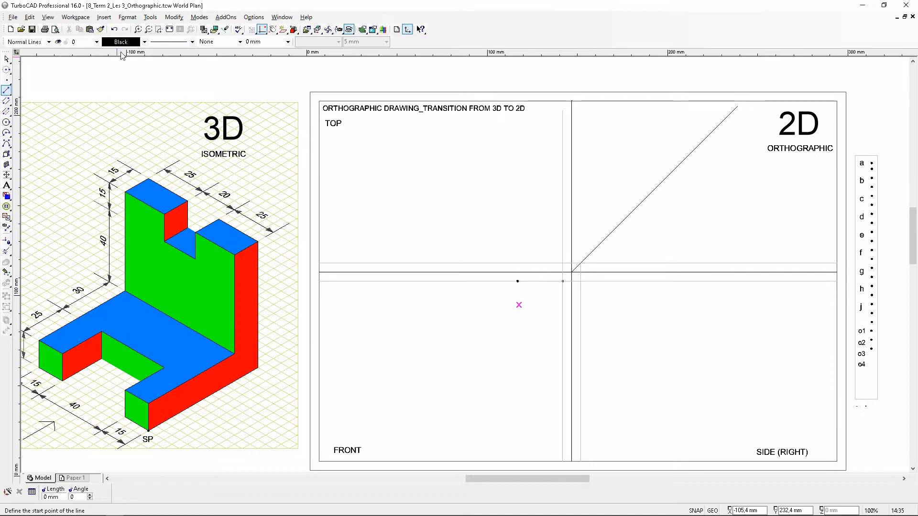
click(96, 42)
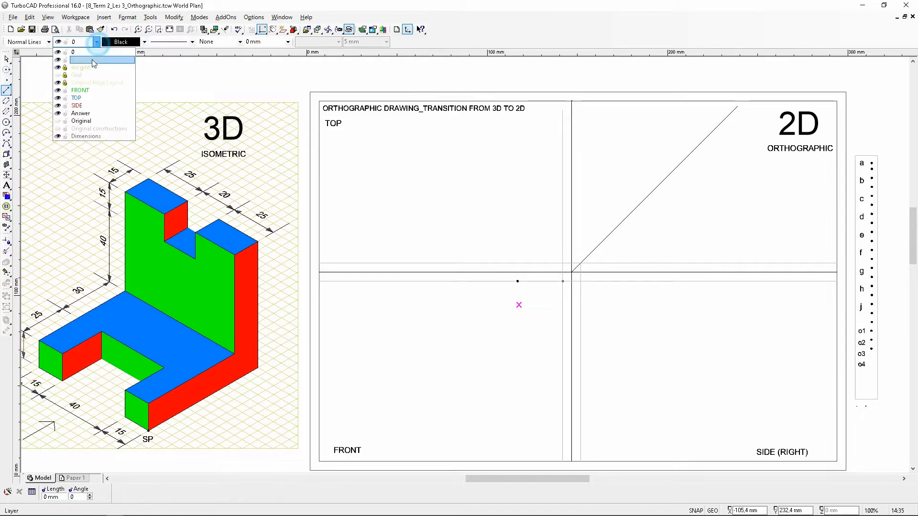
click(84, 115)
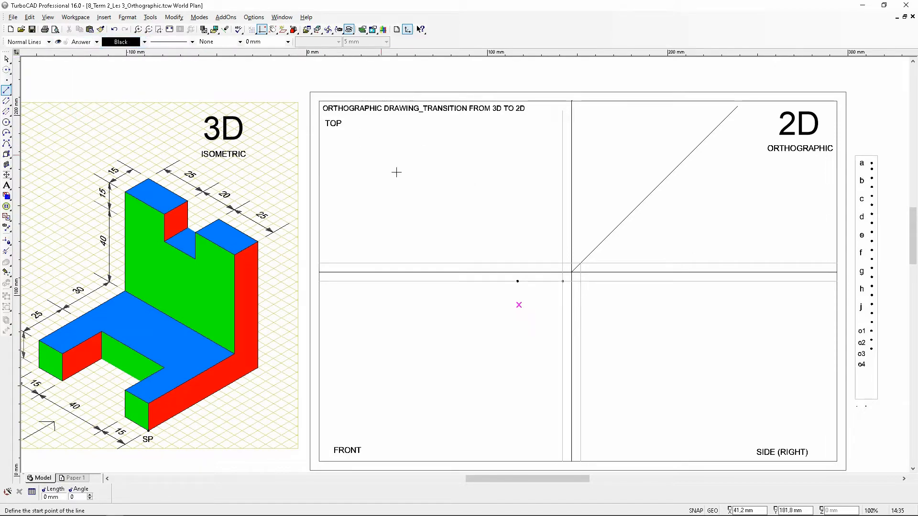
click(288, 42)
click(257, 136)
- Draw the front view's first 25 mm horizontal top edge between the start-point dot and the dot to its left
scroll(569, 296, up, 5)
scroll(522, 246, up, 3)
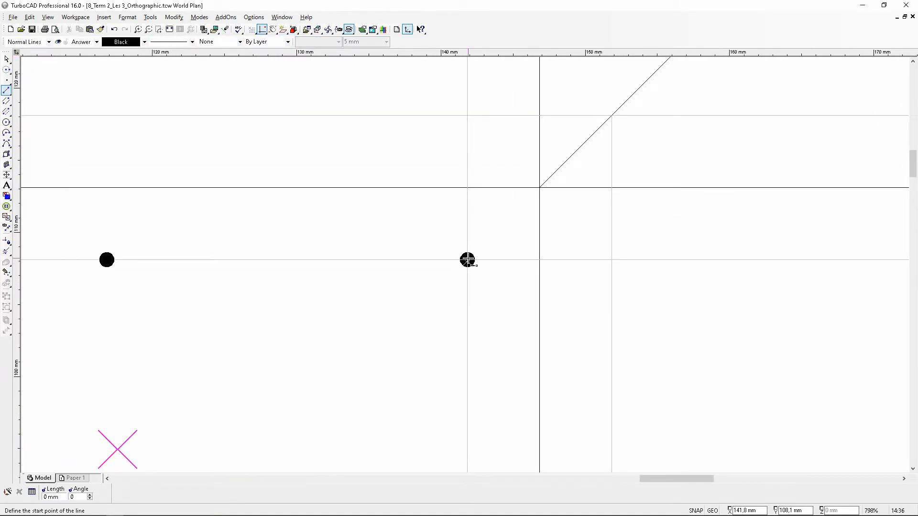
click(468, 259)
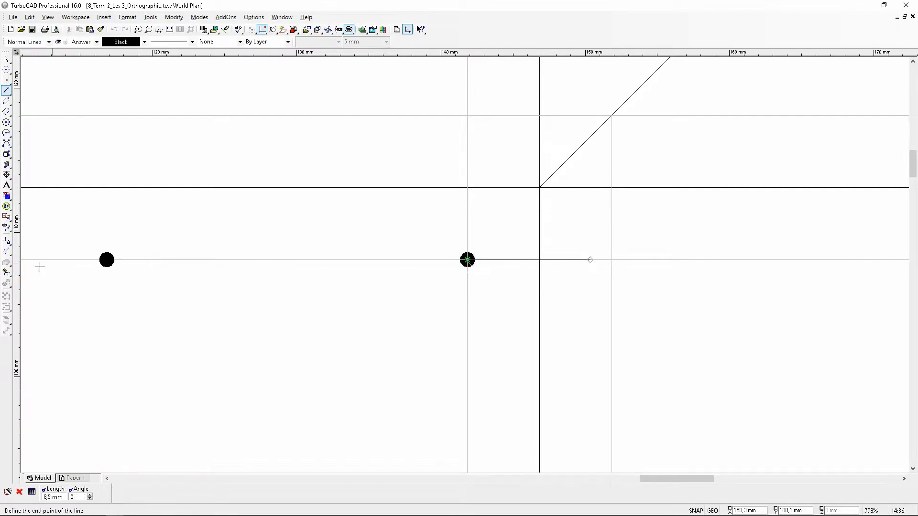
click(106, 259)
scroll(601, 199, down, 3)
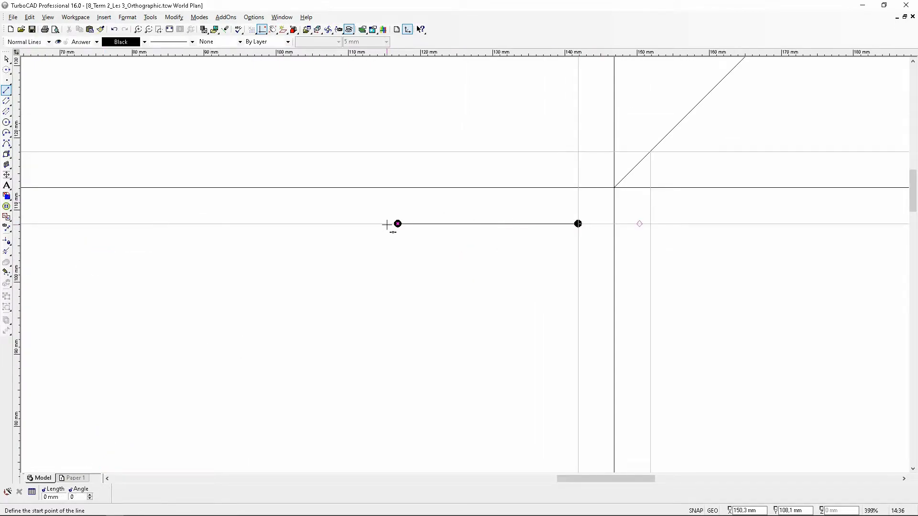
scroll(576, 225, up, 3)
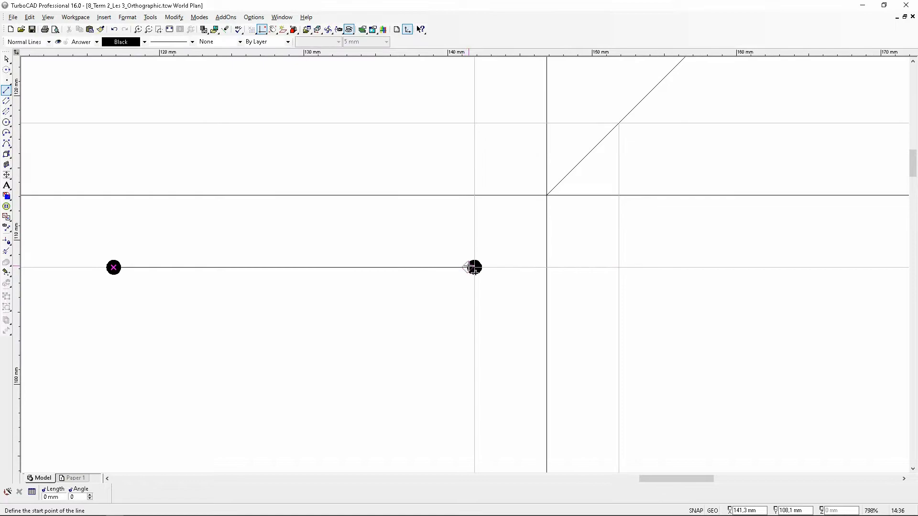
click(474, 268)
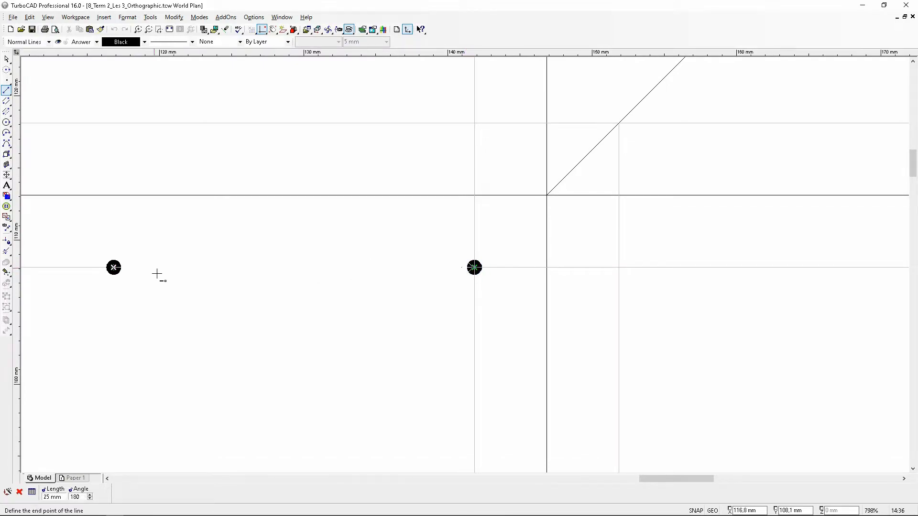
click(114, 267)
click(114, 267)
scroll(460, 266, down, 9)
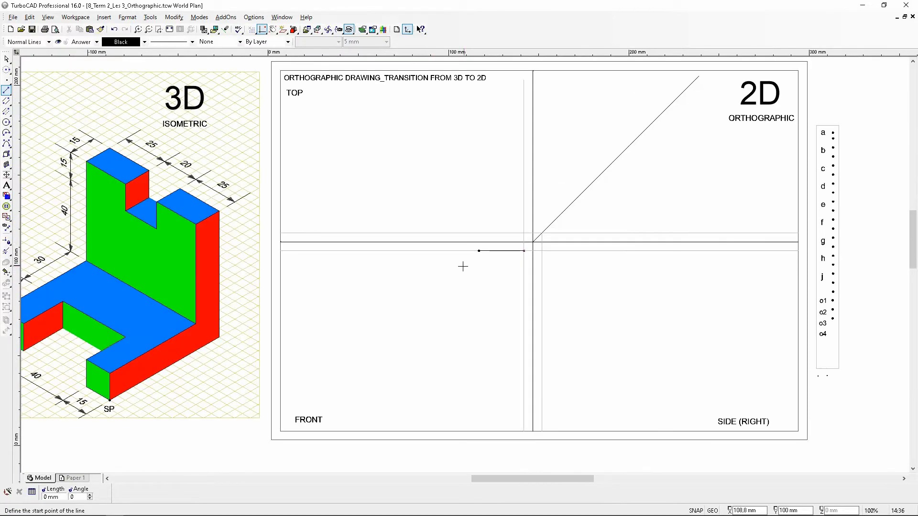
- Draw a 15 mm vertical line straight down from the left end of the 25 mm top edge
scroll(465, 265, up, 3)
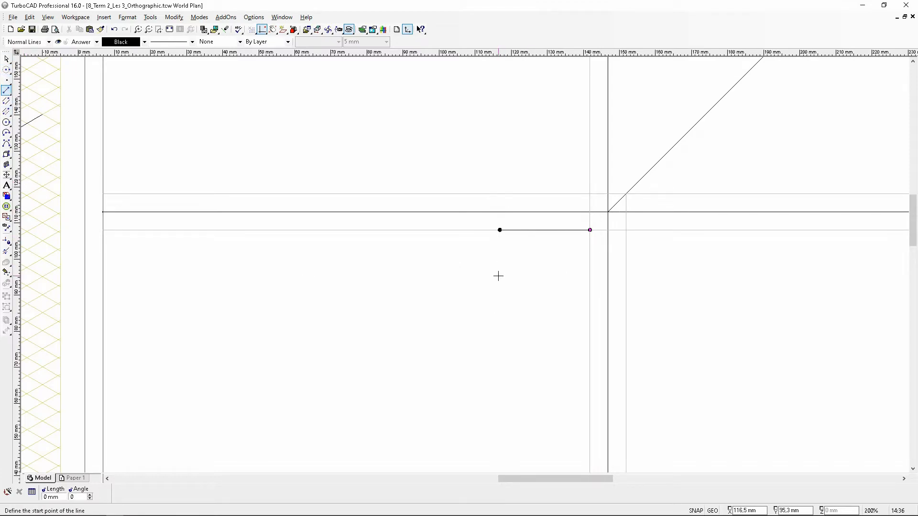
scroll(497, 277, down, 3)
scroll(125, 199, up, 3)
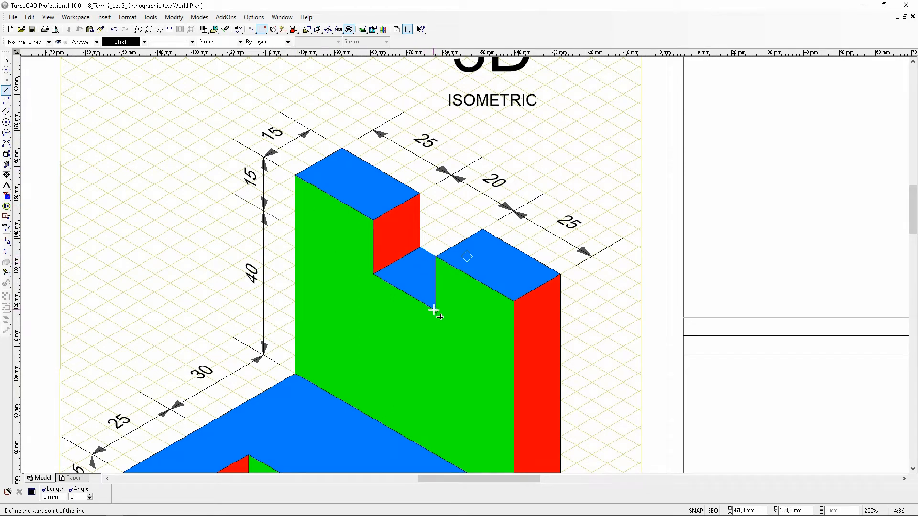
scroll(434, 310, down, 1)
scroll(772, 303, up, 2)
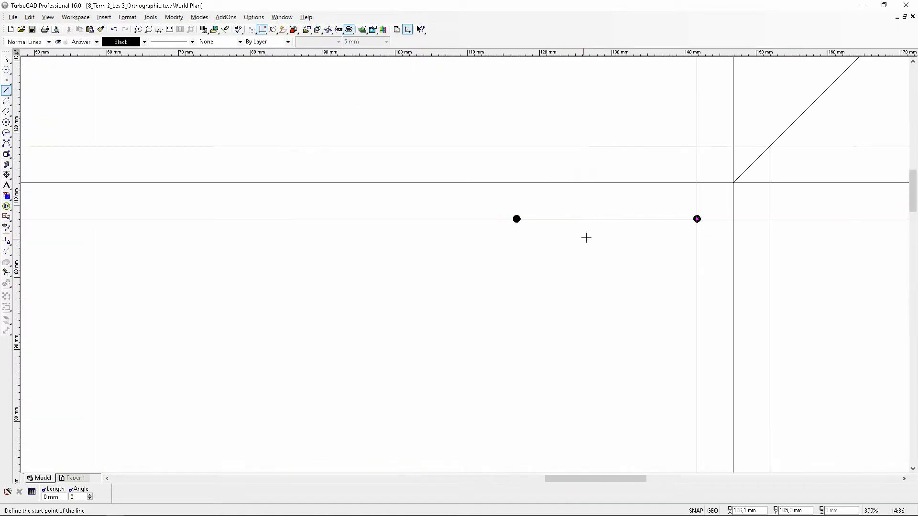
click(517, 219)
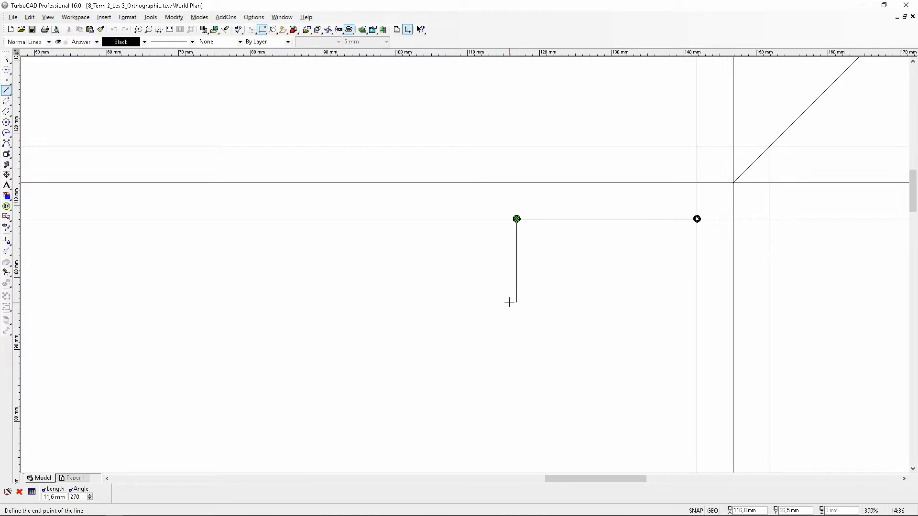
key(Tab)
text(15)
key(Tab)
key(Return)
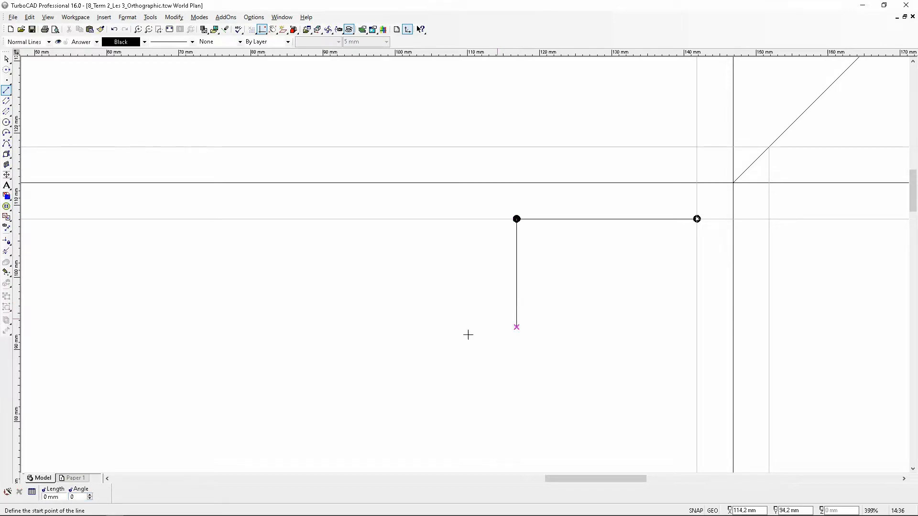
- Draw the notch floor as a 20 mm horizontal line running left from the lower end of the 15 mm vertical line
scroll(464, 257, down, 2)
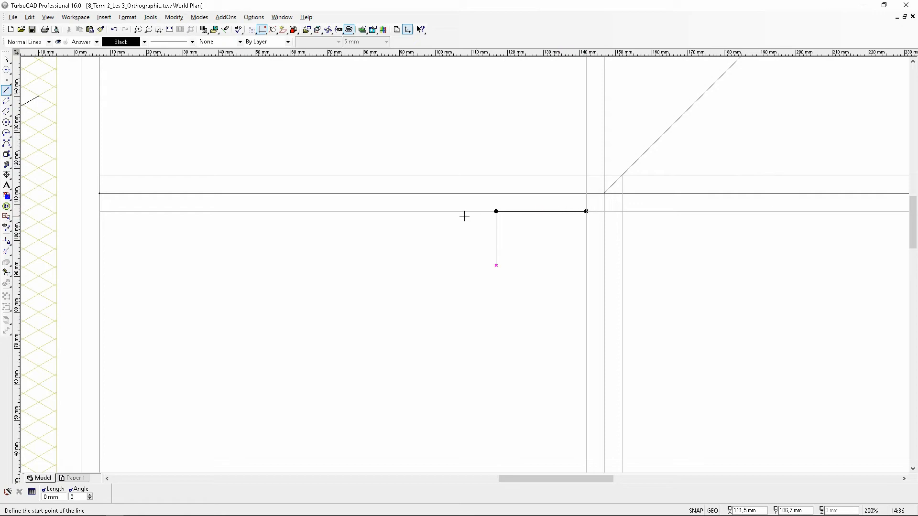
scroll(461, 262, down, 3)
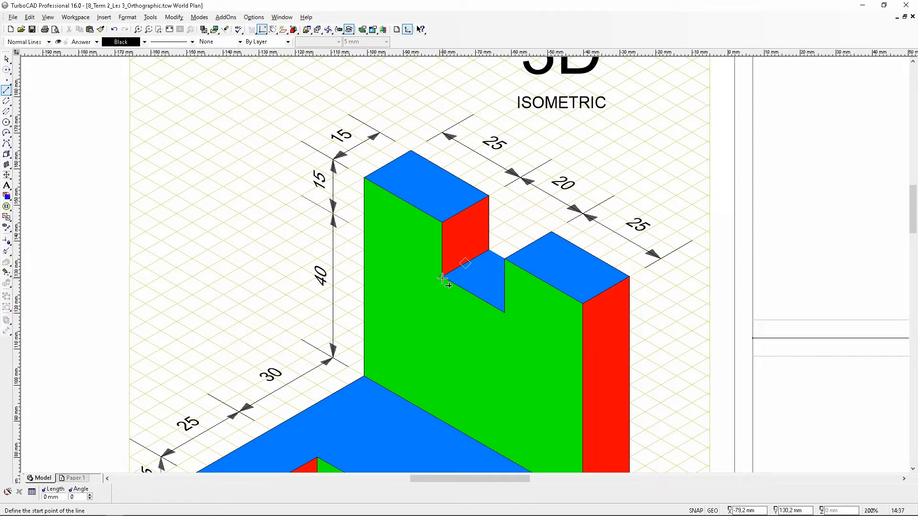
scroll(487, 249, down, 2)
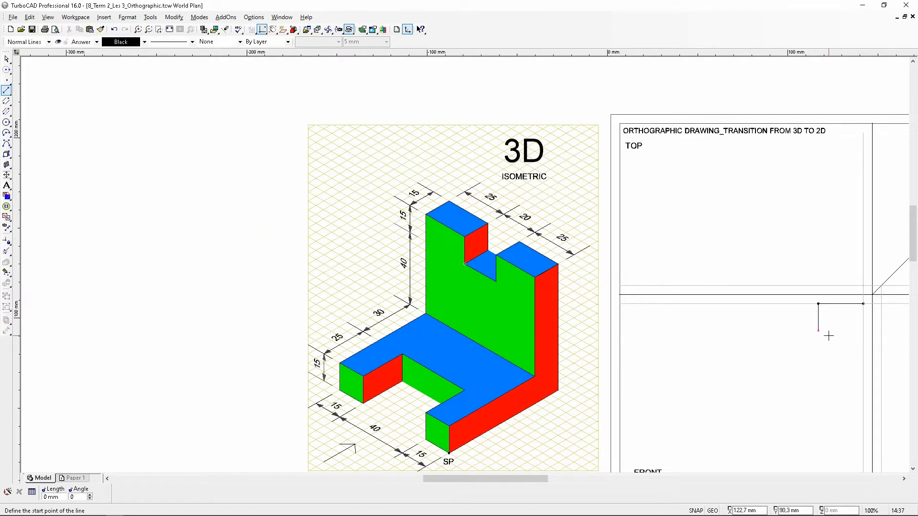
scroll(829, 336, up, 2)
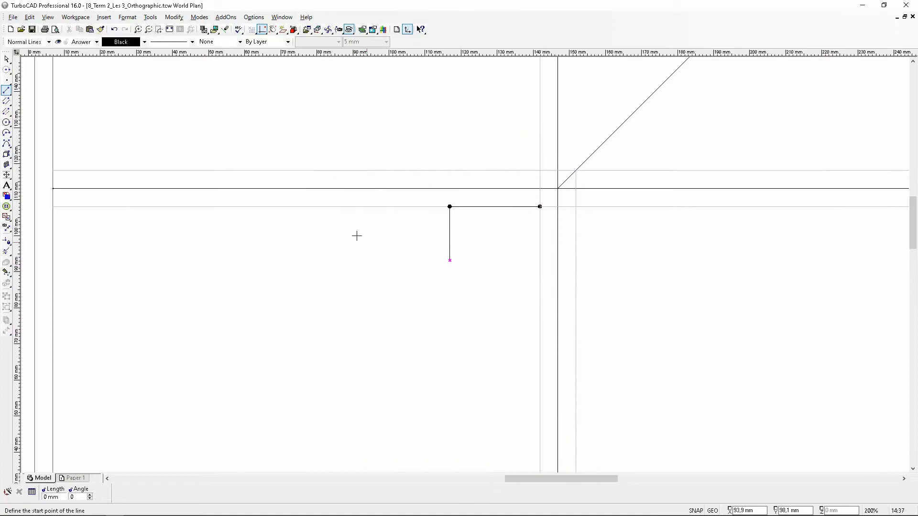
click(449, 261)
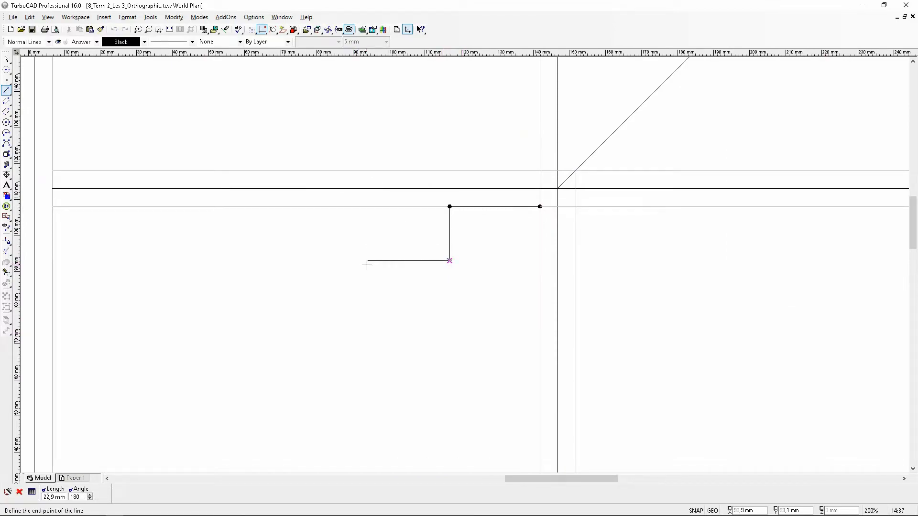
key(Tab)
text(20)
key(Return)
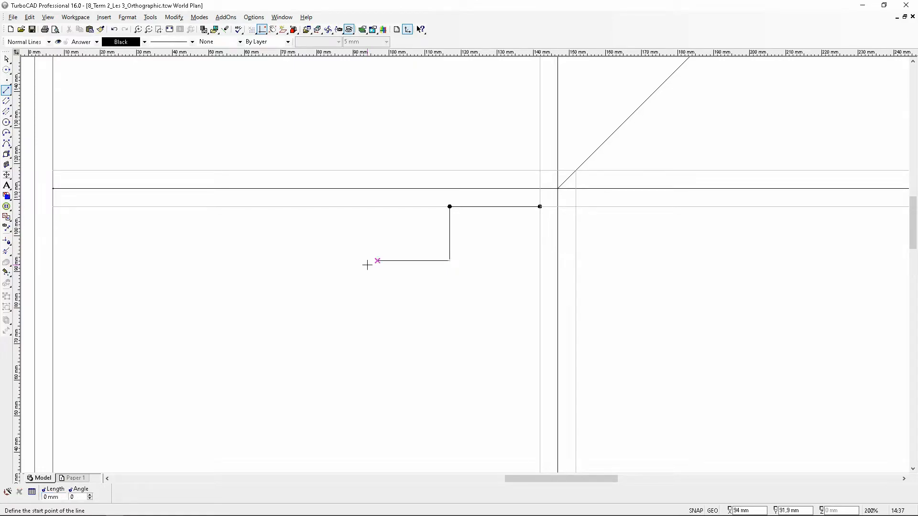
- Draw a 15 mm vertical line straight up from the left end of the notch floor
scroll(337, 223, down, 1)
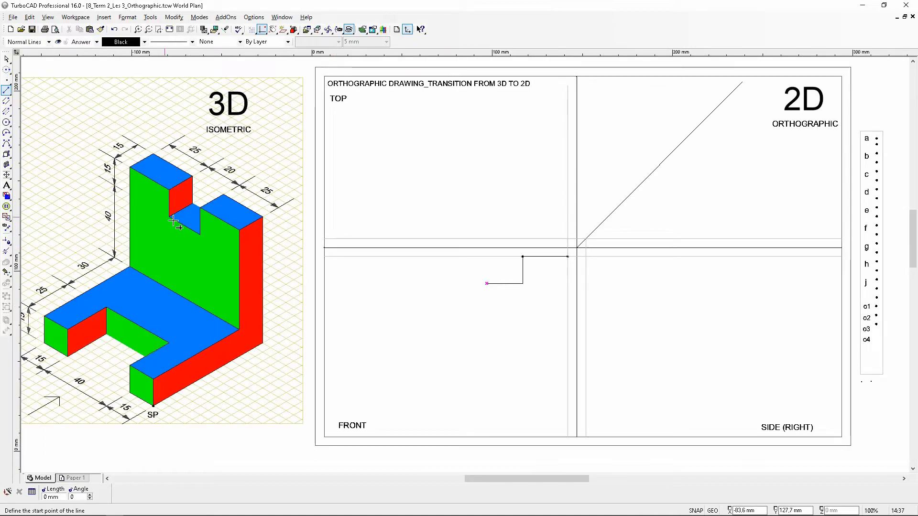
scroll(173, 213, up, 1)
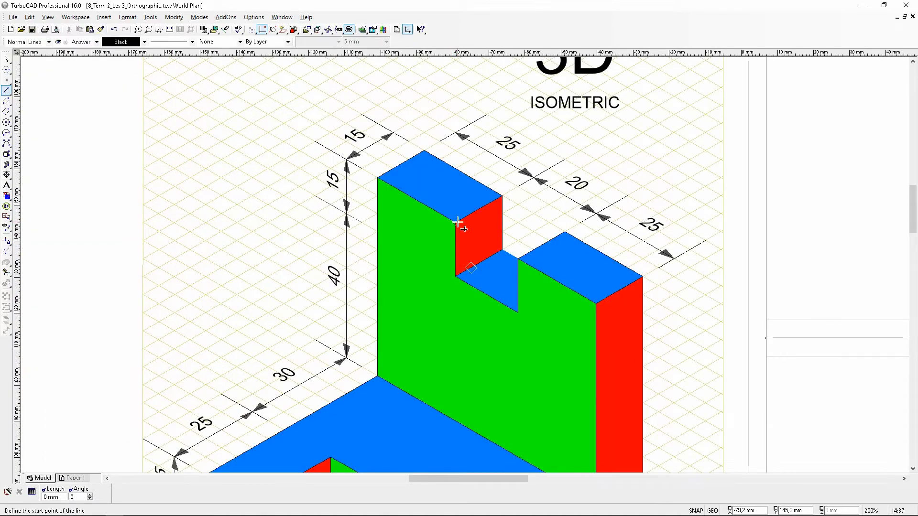
scroll(460, 224, down, 1)
scroll(785, 354, up, 2)
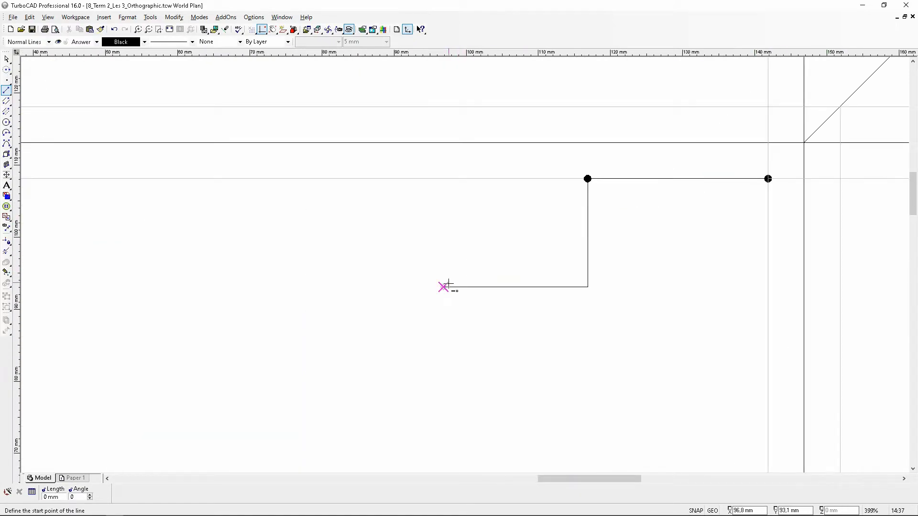
click(443, 286)
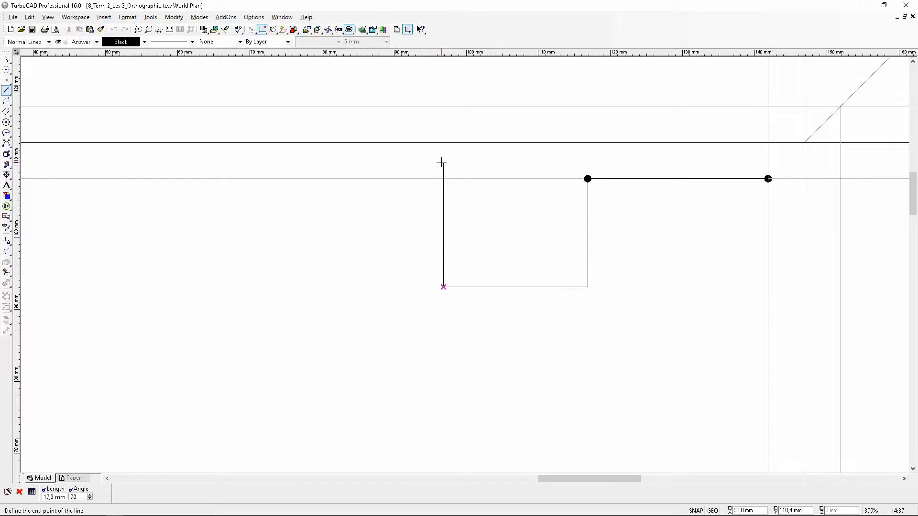
key(Tab)
text(15)
key(Return)
scroll(444, 170, down, 2)
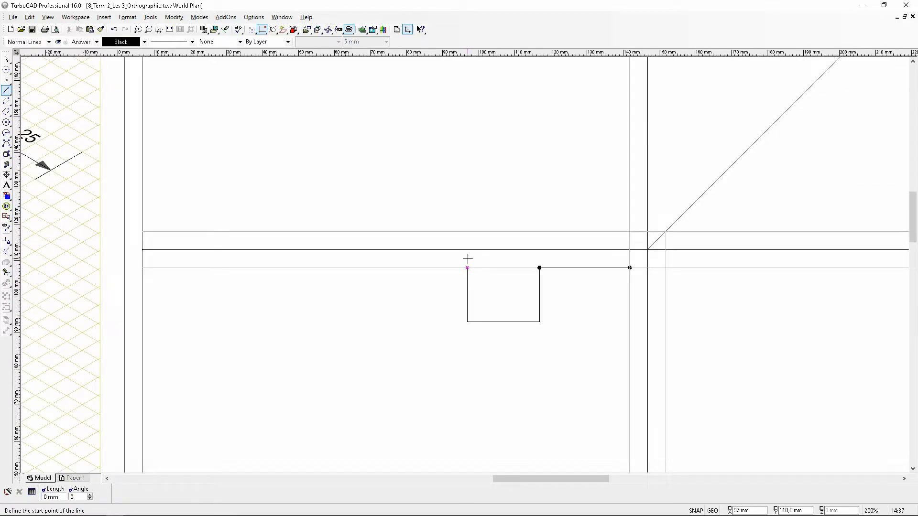
- Draw the second top edge as a 25 mm horizontal line running left from the upper end of the notch's left side
scroll(466, 275, down, 2)
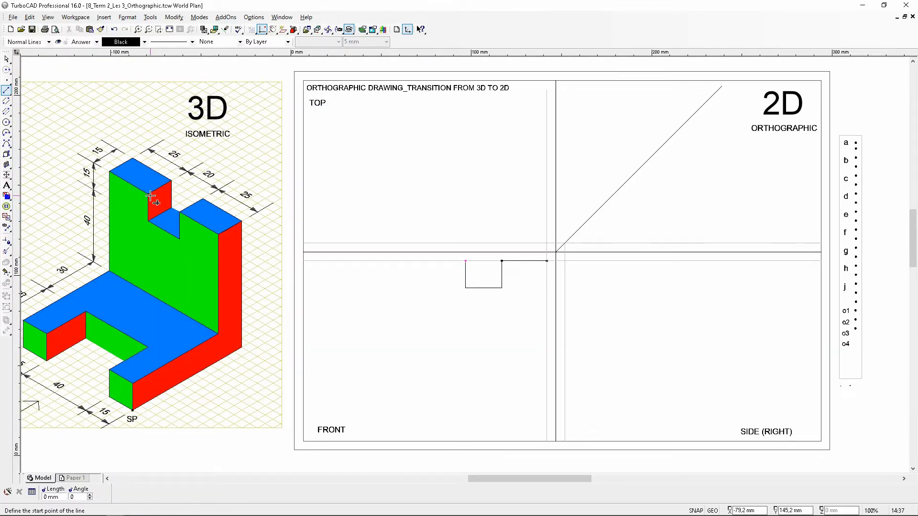
scroll(153, 200, up, 2)
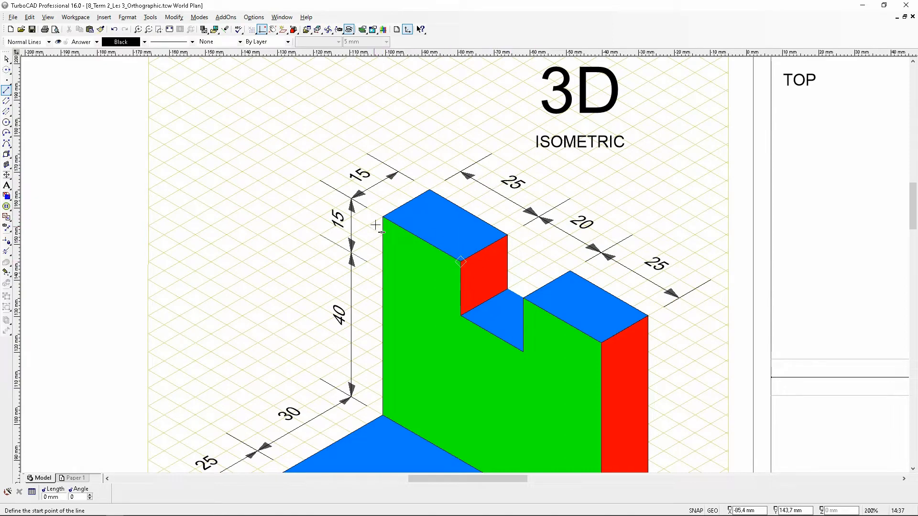
scroll(517, 293, down, 2)
scroll(810, 359, up, 2)
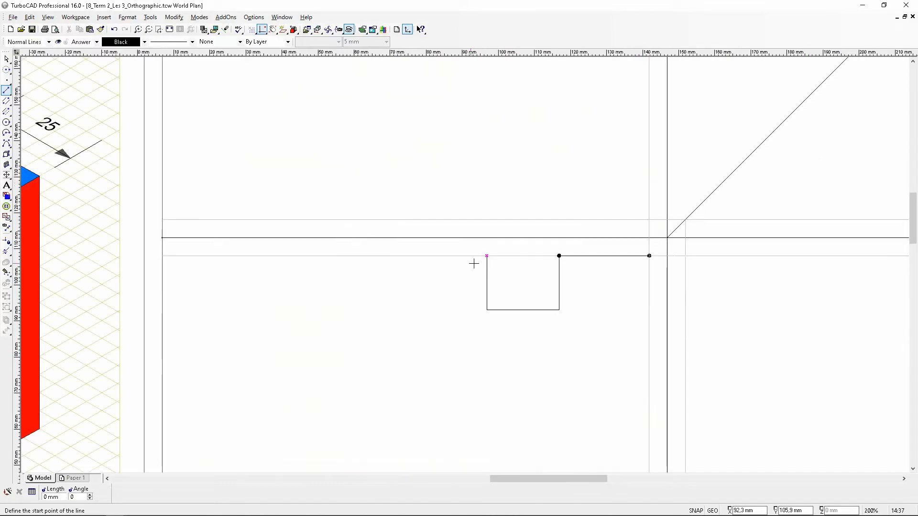
click(487, 256)
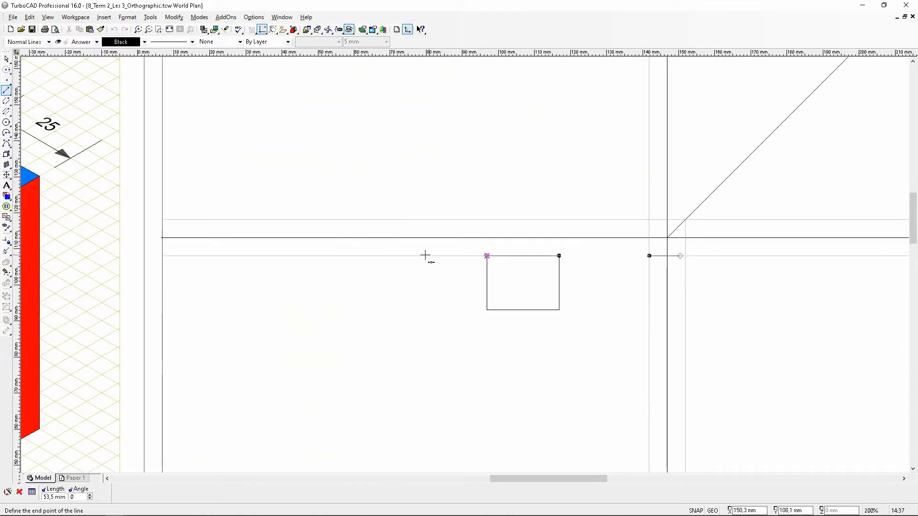
key(Tab)
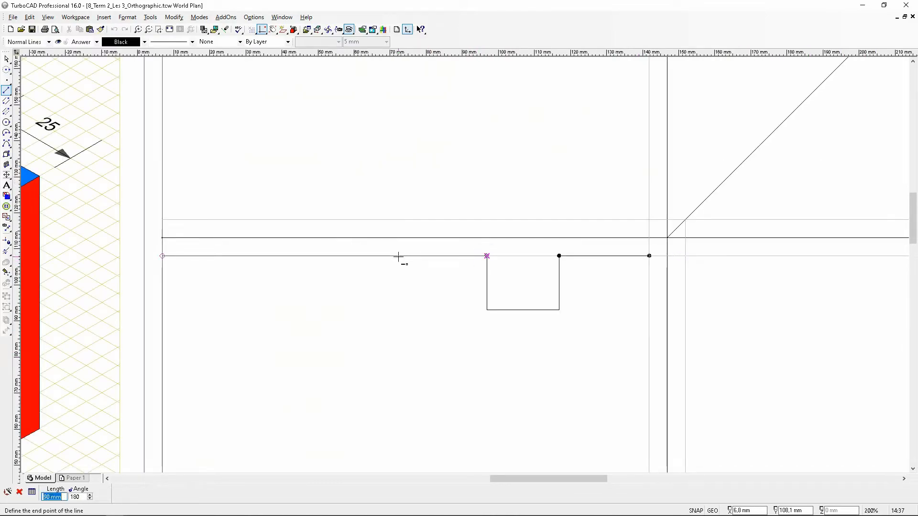
text(25)
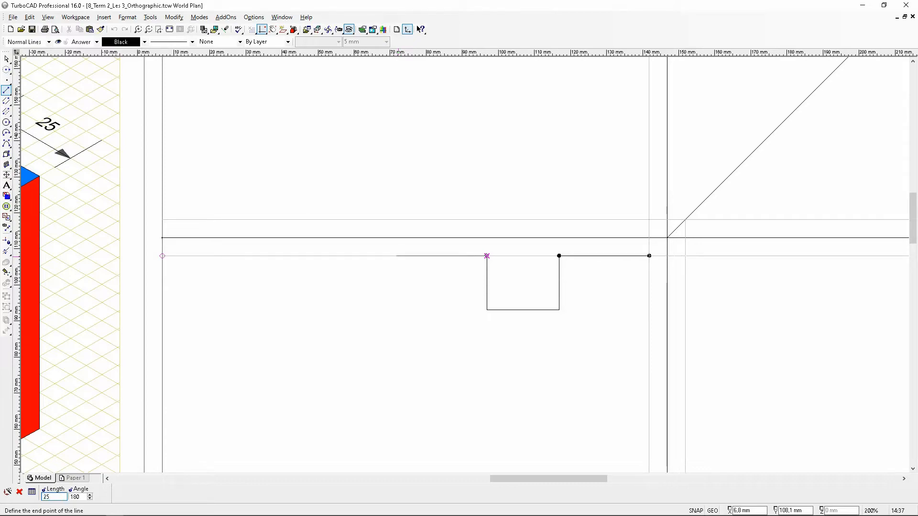
key(Return)
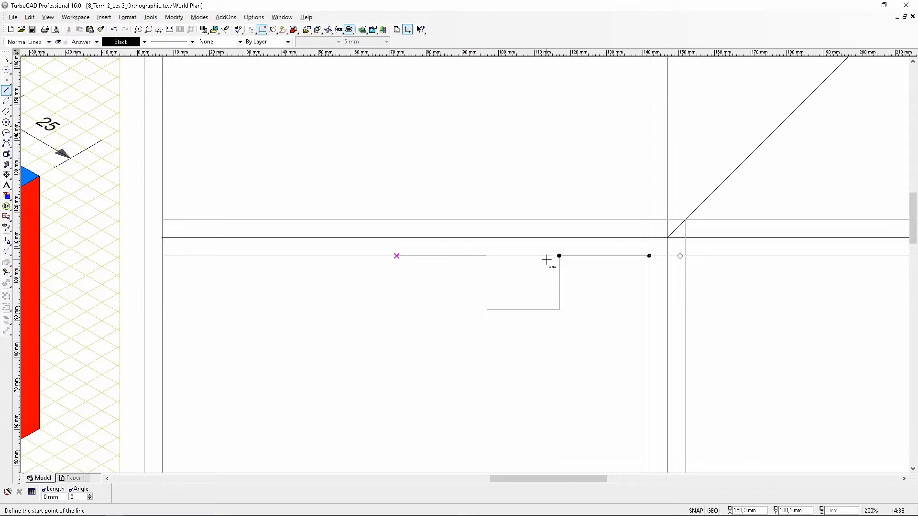
- Delete the marker dot at the notch's upper-right corner, keeping the start-point dot
scroll(464, 310, down, 1)
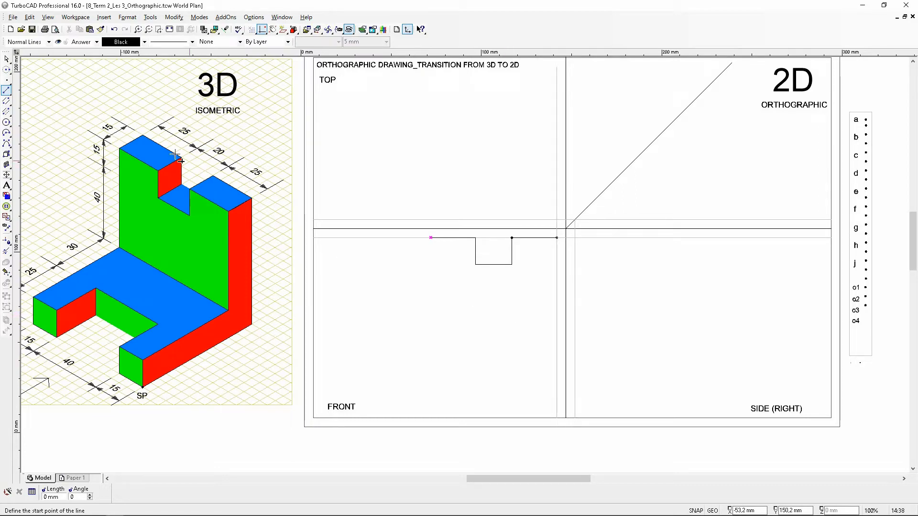
click(7, 59)
scroll(512, 241, up, 5)
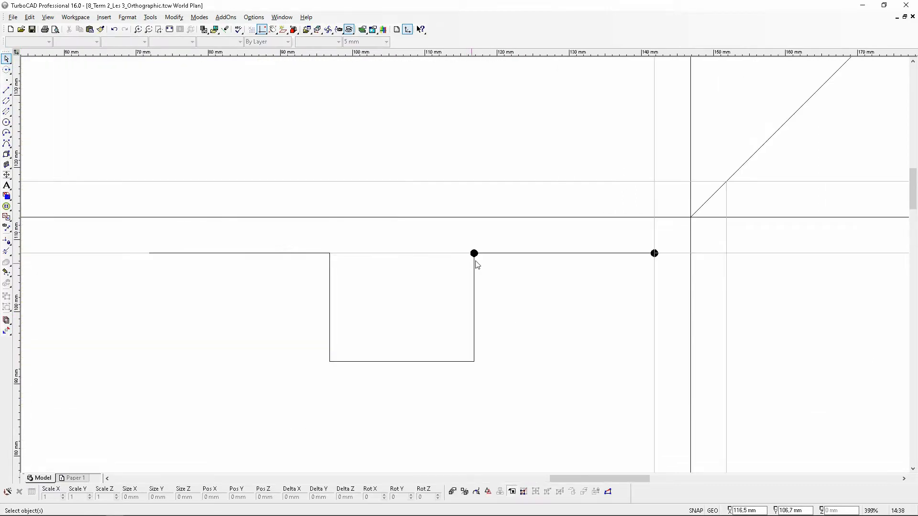
click(478, 251)
click(473, 253)
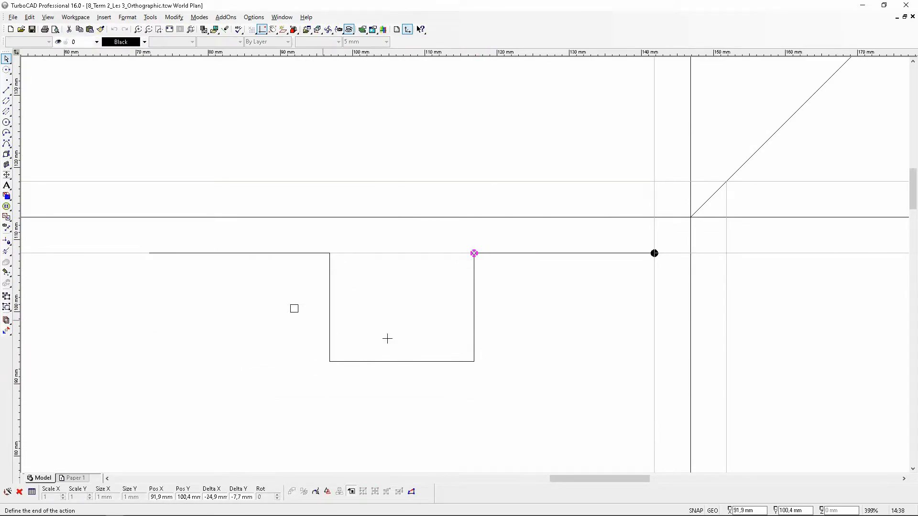
click(575, 355)
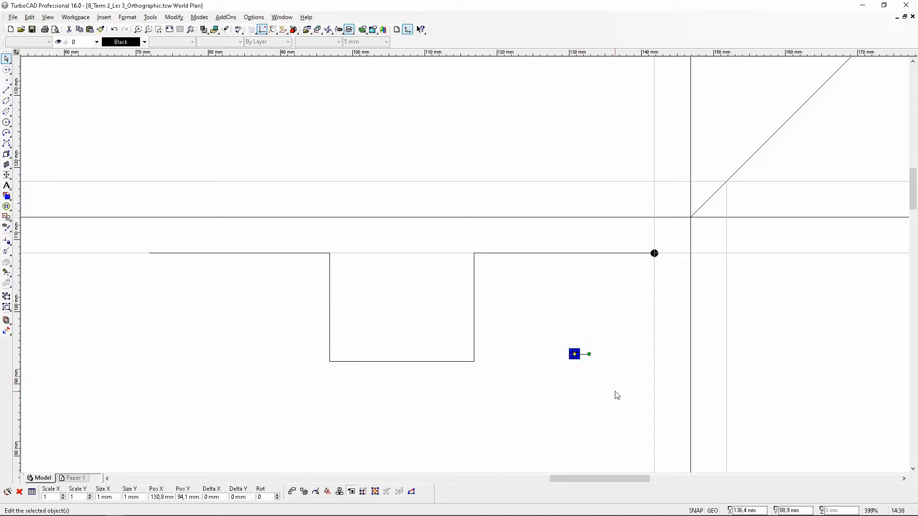
key(Delete)
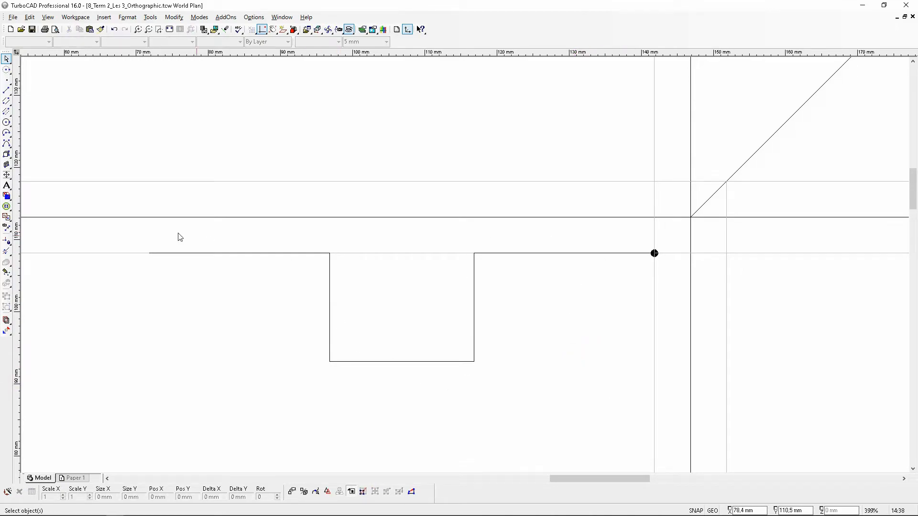
- Draw the front view's left edge as a 70 mm vertical line down from the left end of the top edge
scroll(344, 350, down, 2)
scroll(473, 299, down, 2)
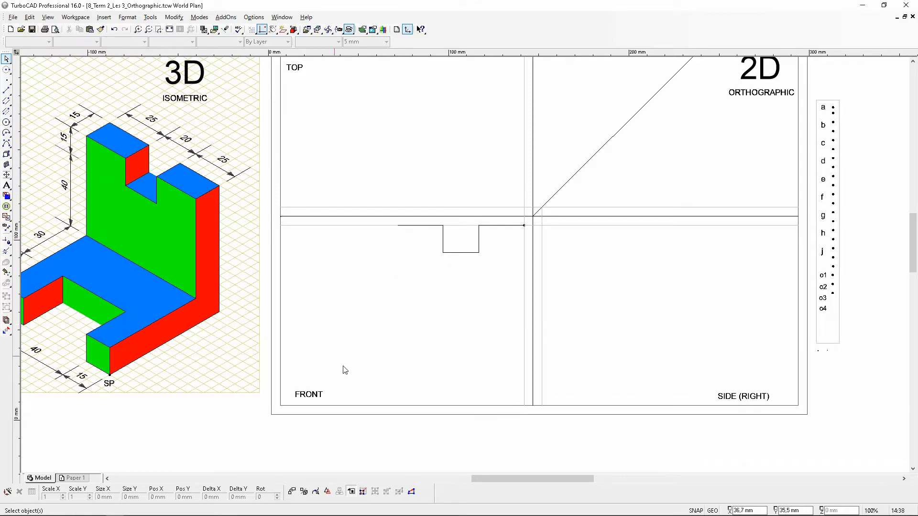
drag(552, 477, 533, 480)
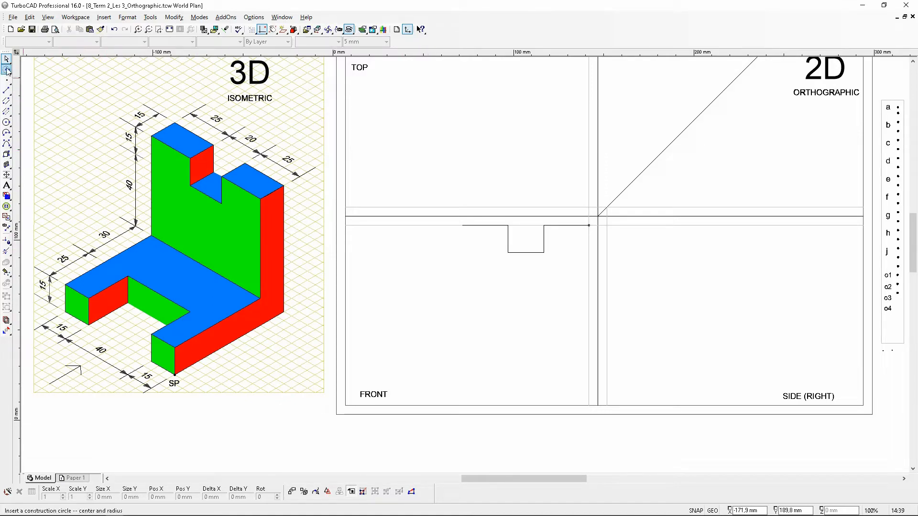
click(7, 90)
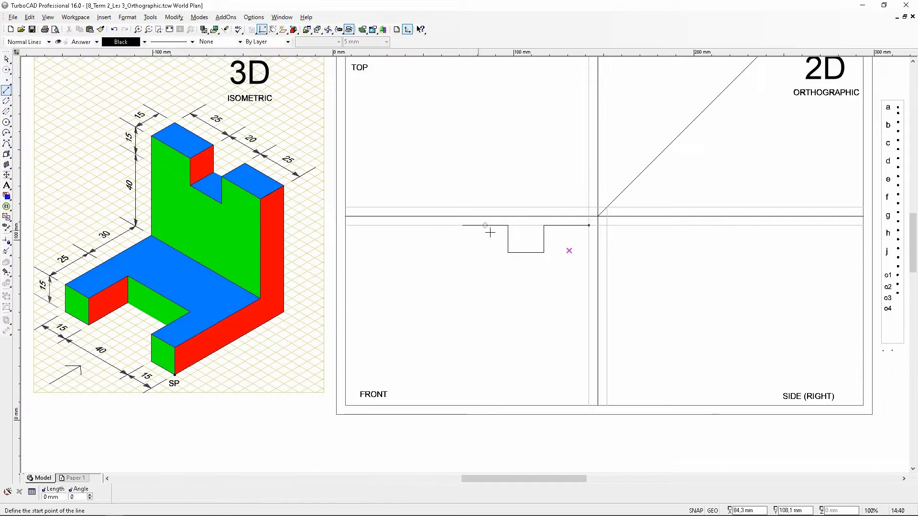
click(462, 225)
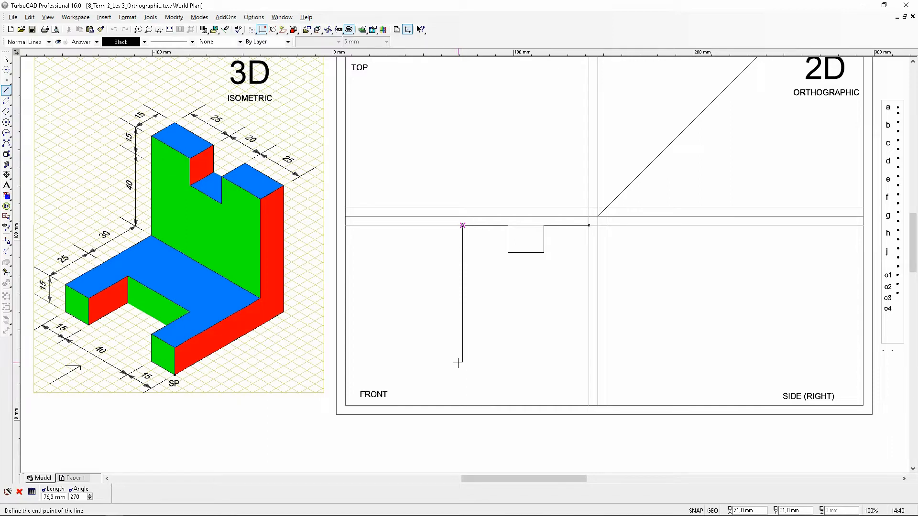
key(Tab)
text(70)
key(Return)
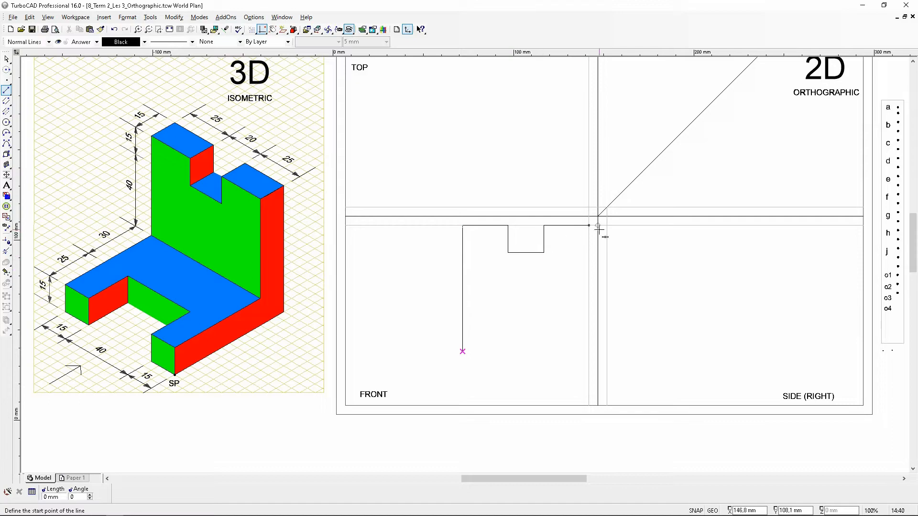
- Draw the bottom edge horizontally from the lower end of the left edge to the vertical construction line below the start-point dot
click(462, 352)
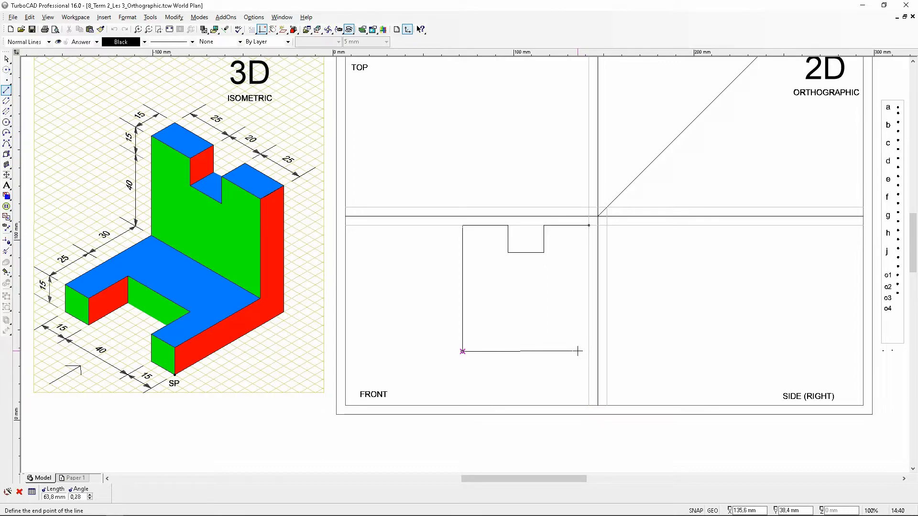
key(Escape)
scroll(99, 339, up, 1)
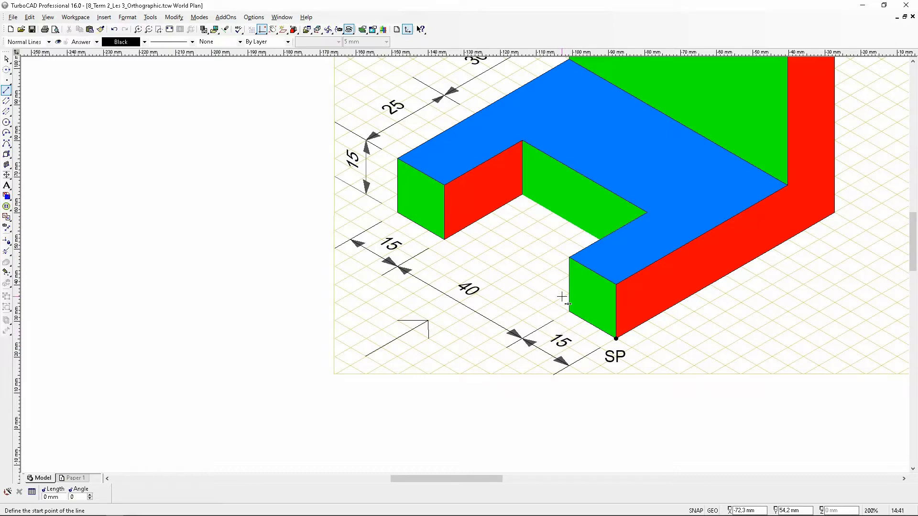
scroll(561, 297, down, 2)
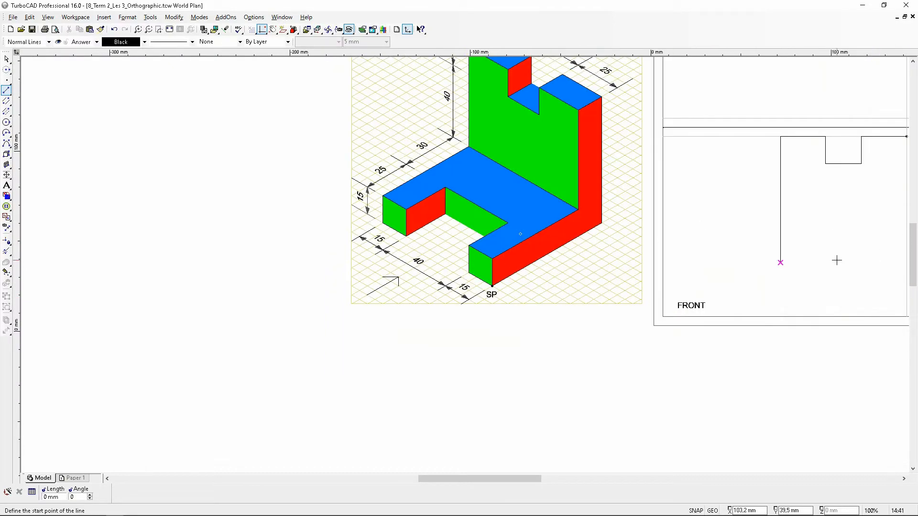
scroll(837, 260, up, 2)
scroll(353, 268, down, 2)
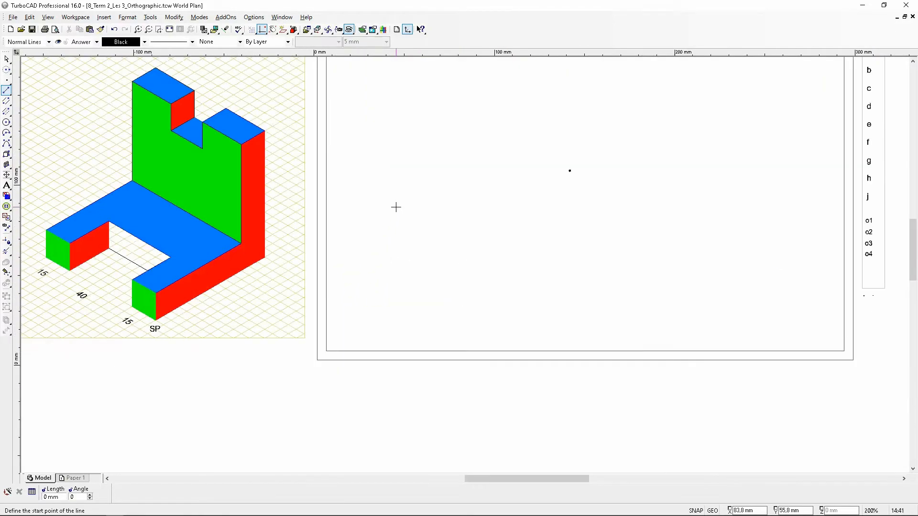
scroll(395, 206, up, 2)
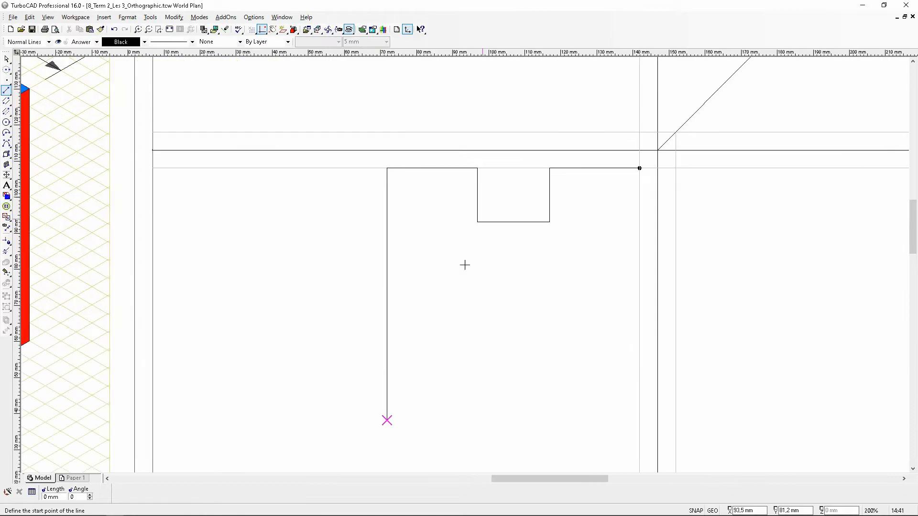
click(386, 420)
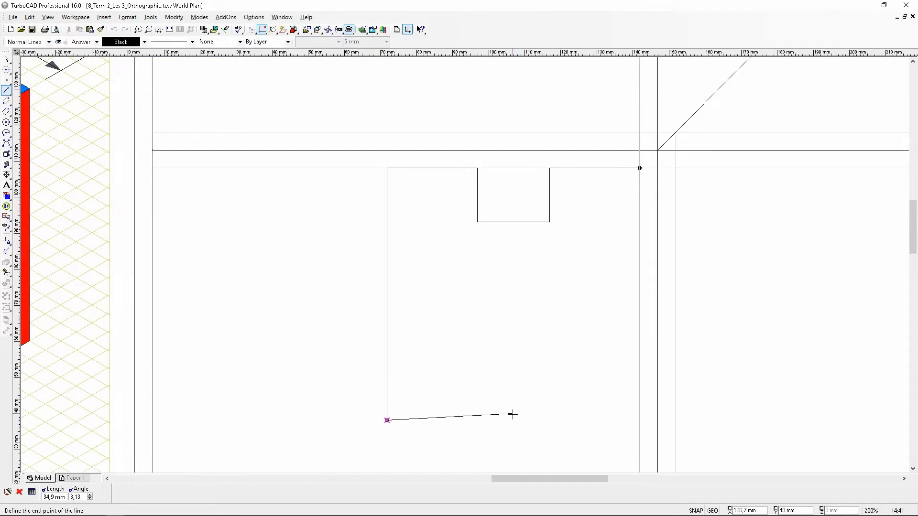
click(642, 421)
- Close the front view outline with a 70 mm vertical line from the bottom edge's right end up to the start-point dot
scroll(464, 400, down, 1)
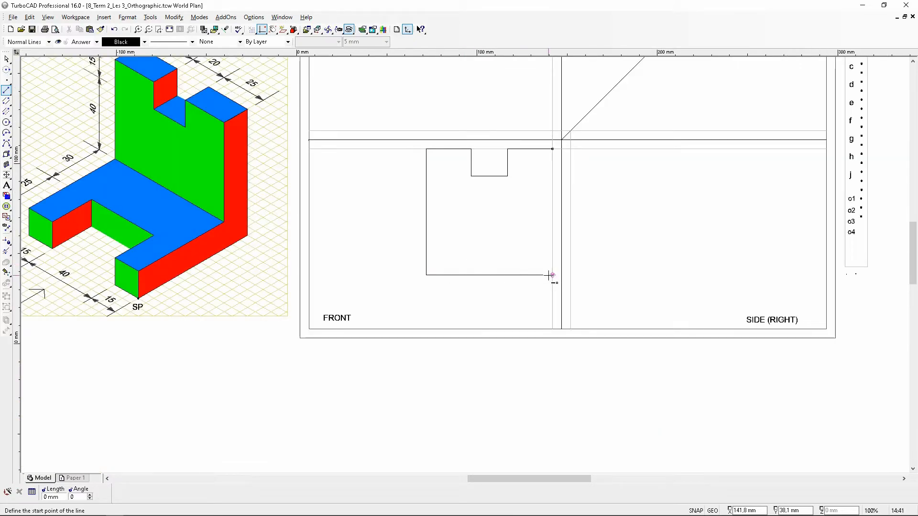
scroll(67, 271, up, 1)
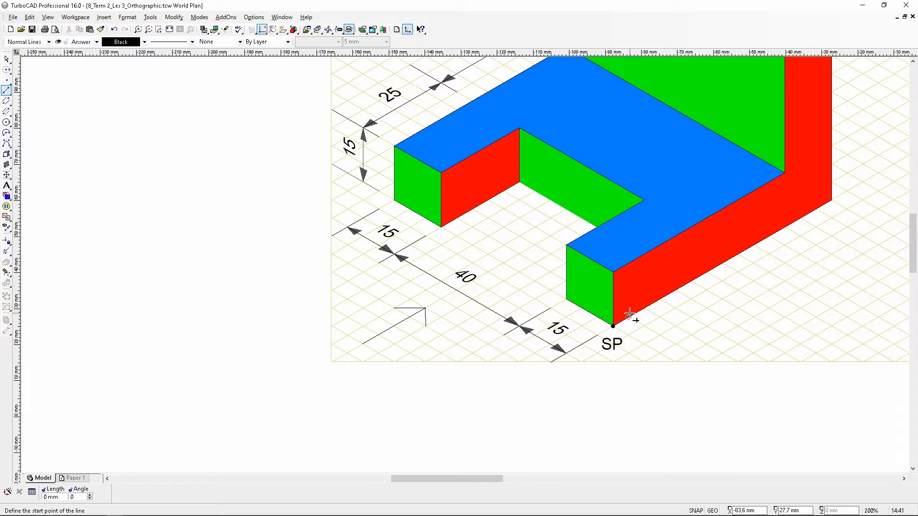
scroll(631, 314, down, 1)
scroll(836, 225, up, 1)
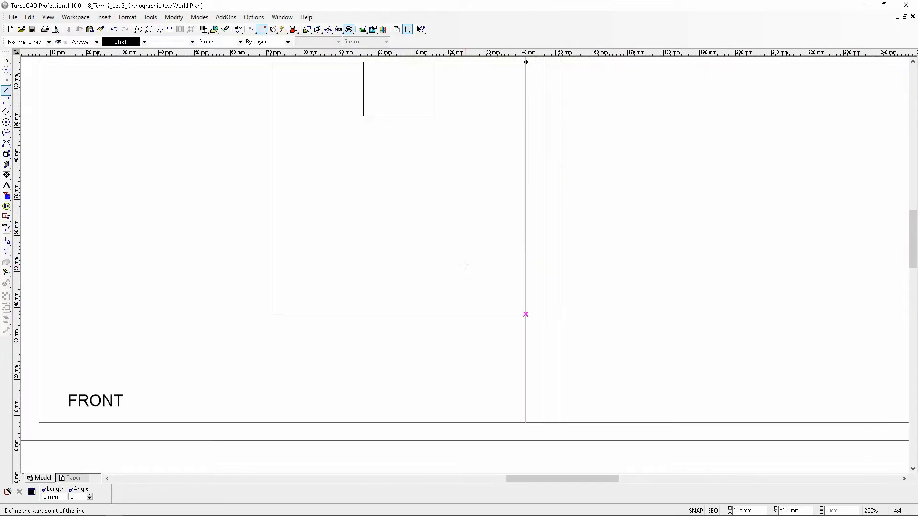
scroll(463, 264, down, 1)
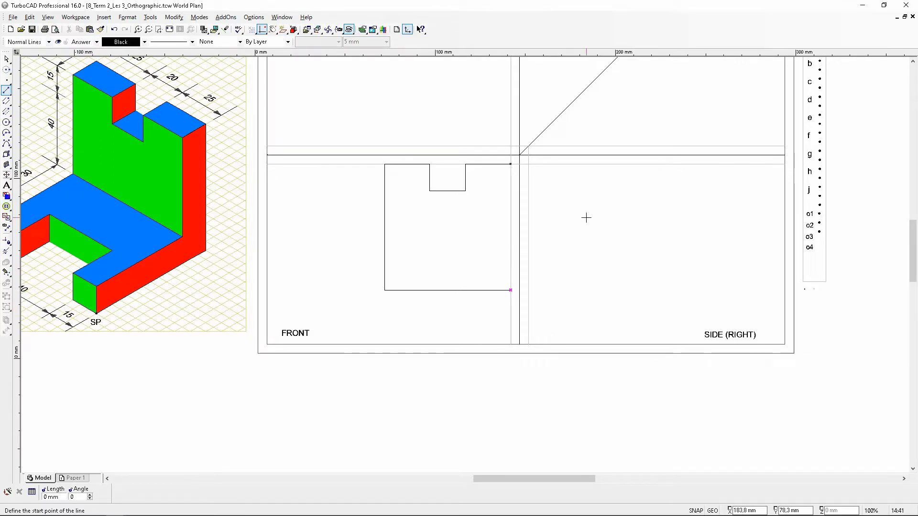
click(510, 290)
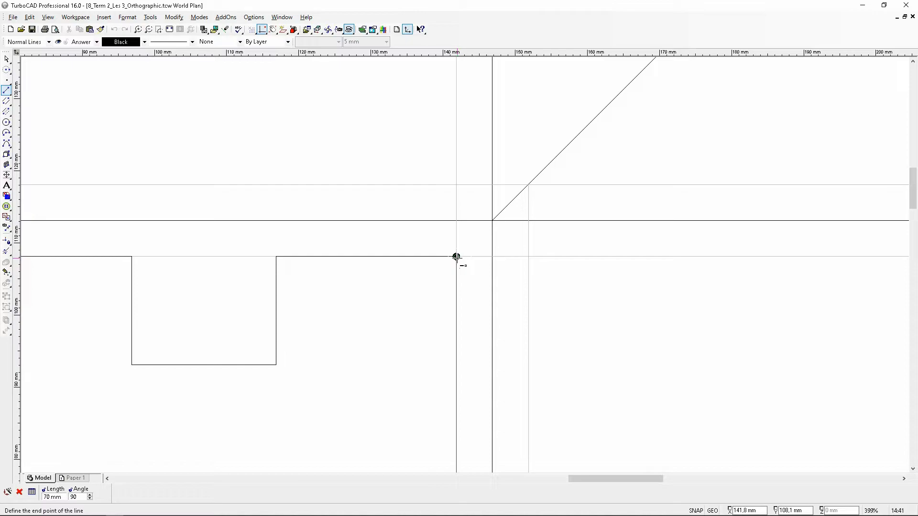
click(456, 257)
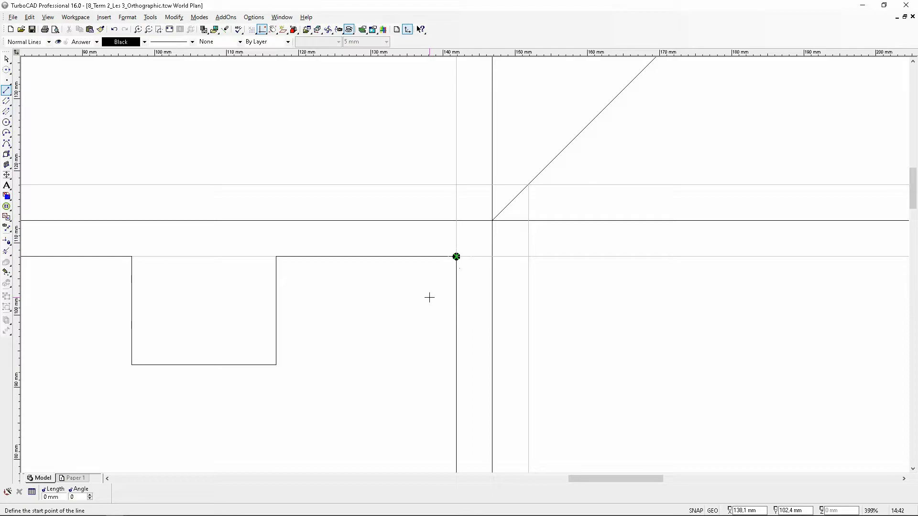
scroll(427, 303, down, 2)
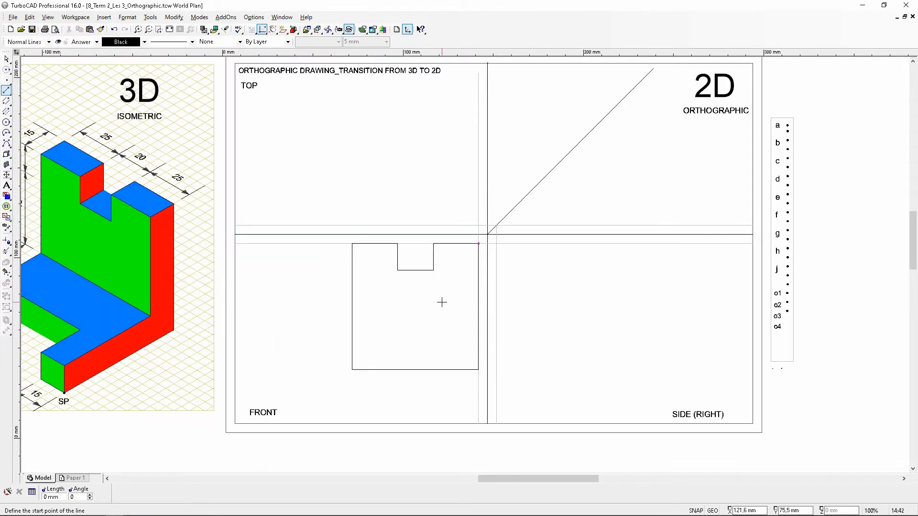
- Examine the isometric block's base height and front leg dimensions against the front view outline
scroll(442, 300, up, 1)
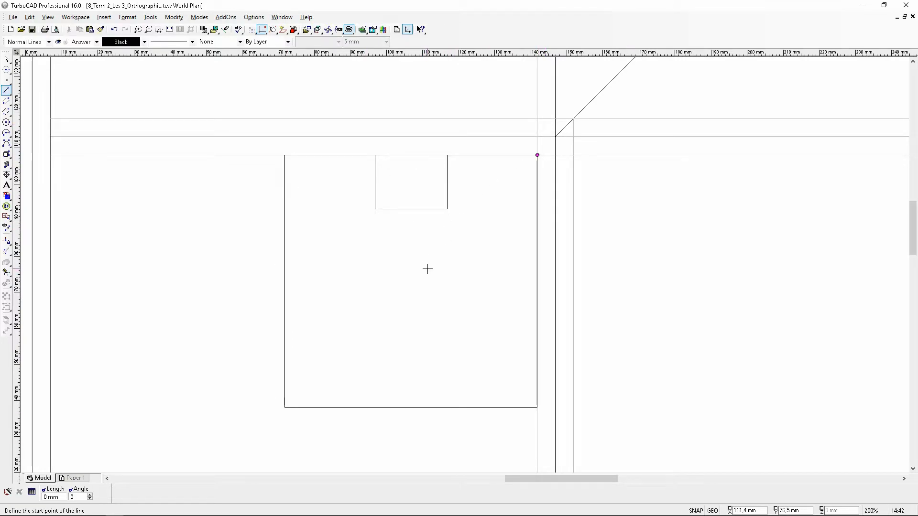
scroll(407, 268, down, 3)
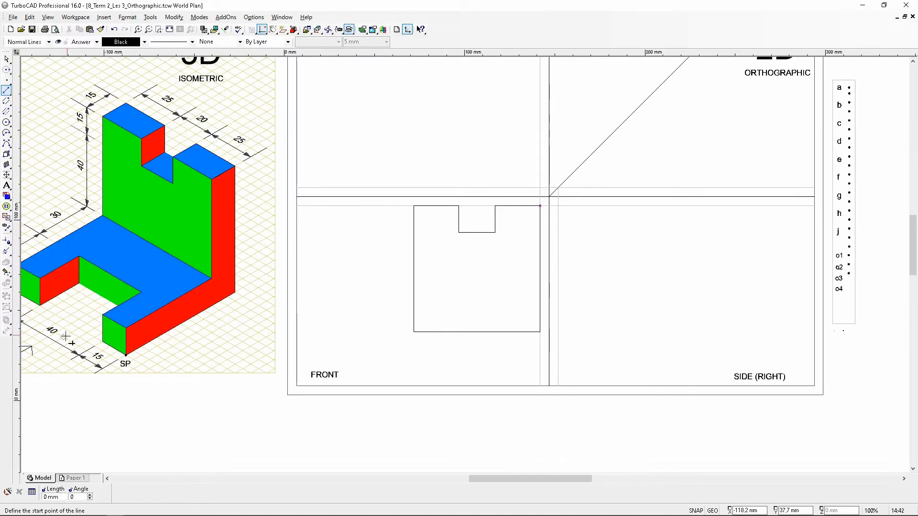
scroll(81, 335, up, 3)
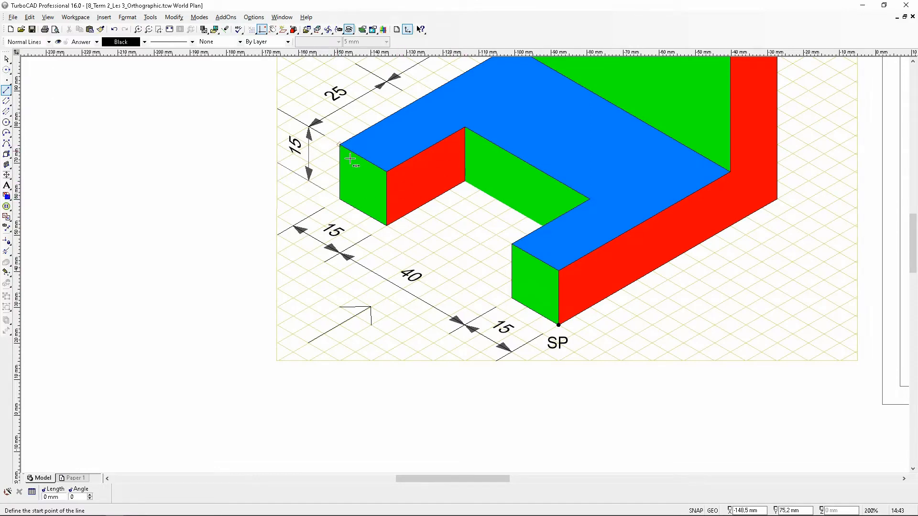
scroll(596, 214, down, 1)
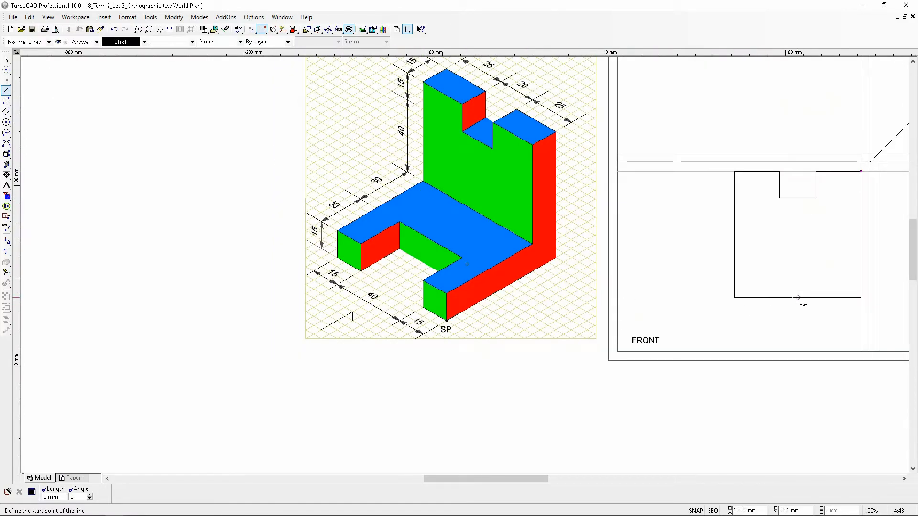
scroll(798, 297, up, 1)
scroll(459, 255, down, 1)
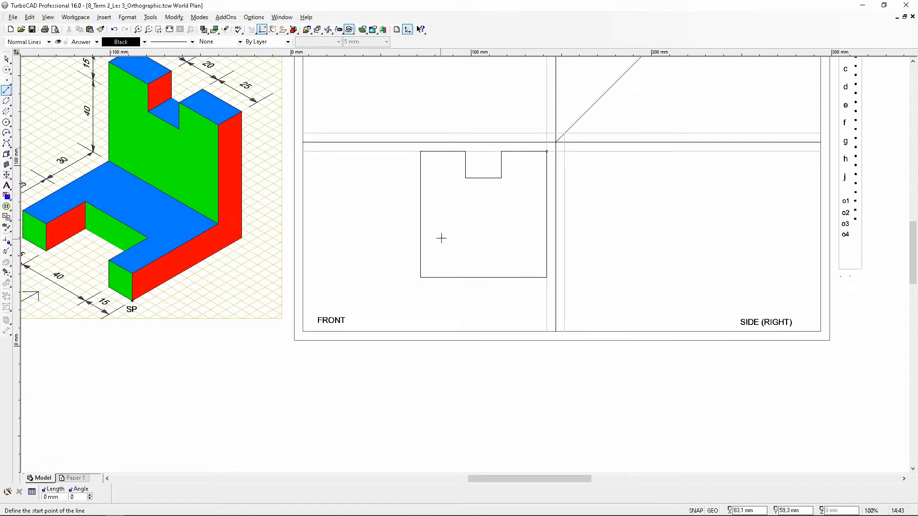
drag(556, 481, 556, 480)
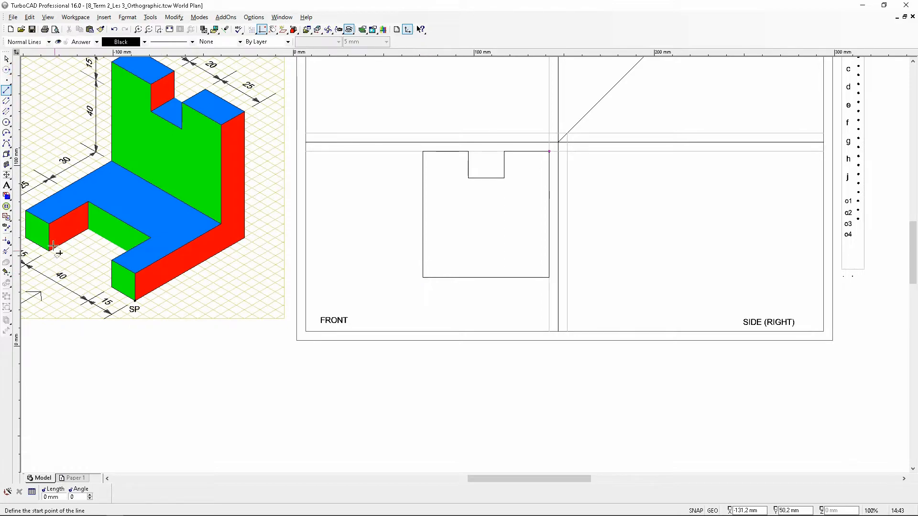
- Draw a construction circle of 15 mm radius centred on the front view's lower-left corner
click(7, 70)
click(425, 277)
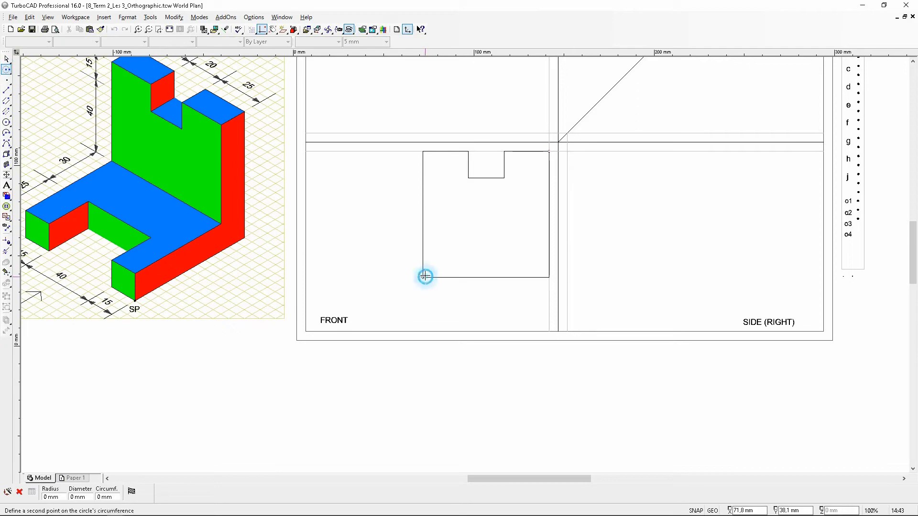
key(Tab)
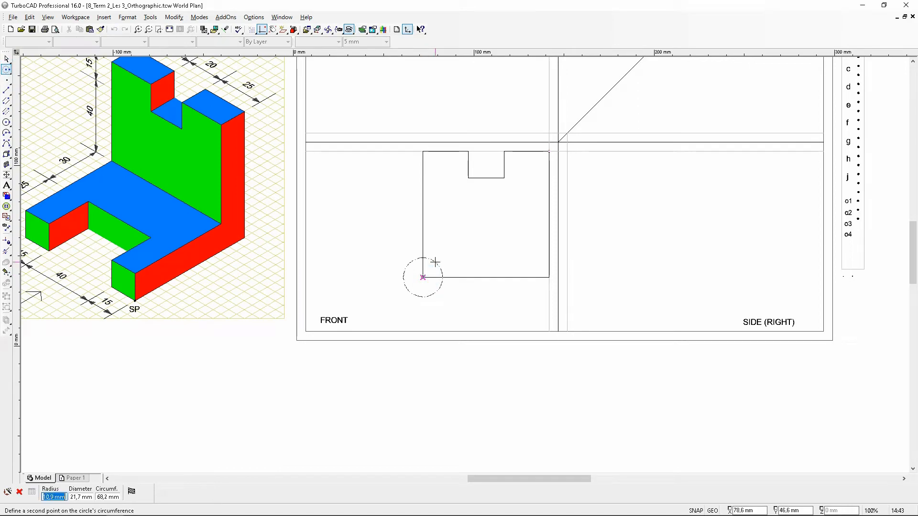
text(15)
key(Return)
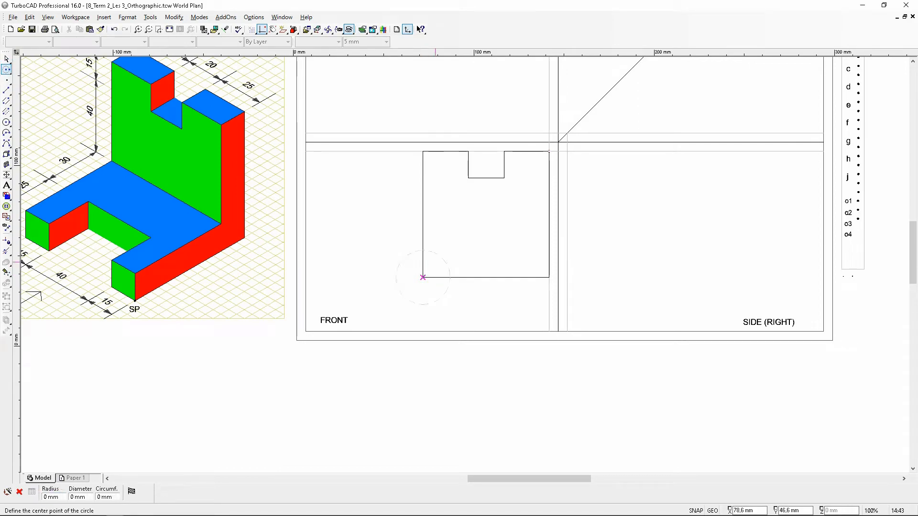
- Draw a horizontal line from the circle's upper intersection with the front view's left edge across to its right edge
click(7, 90)
scroll(429, 255, up, 2)
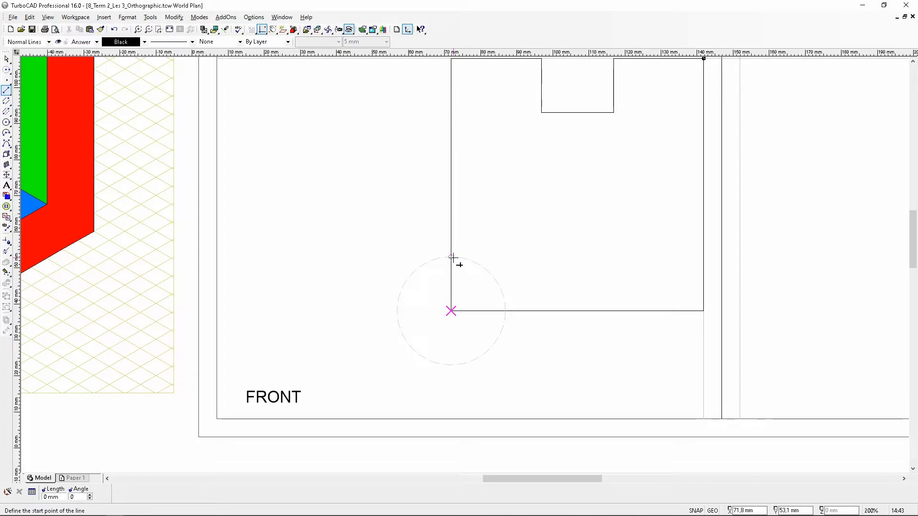
click(452, 258)
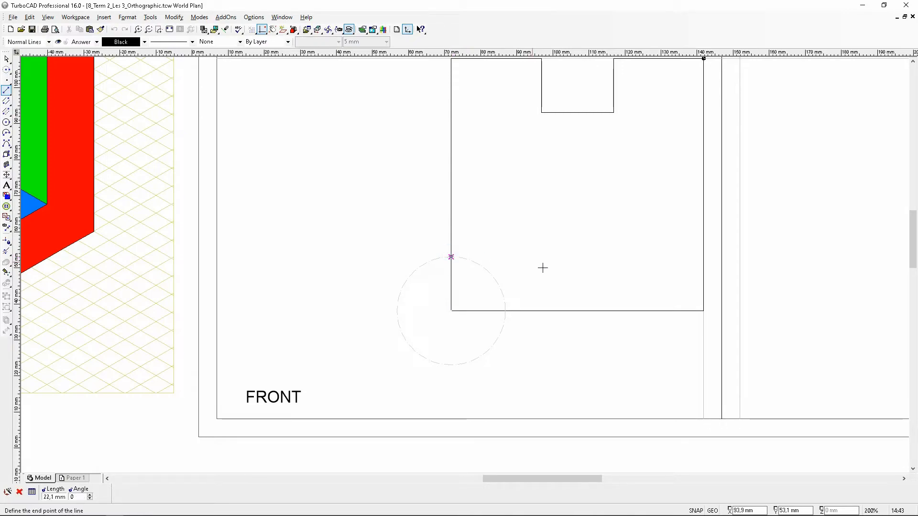
click(702, 259)
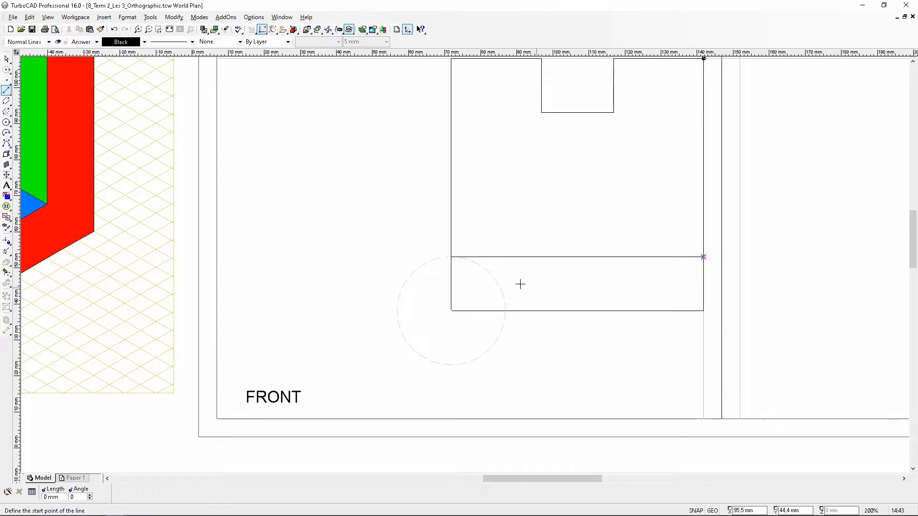
- Clear all construction geometry to remove the circle at the front view's lower-left corner
scroll(298, 272, down, 1)
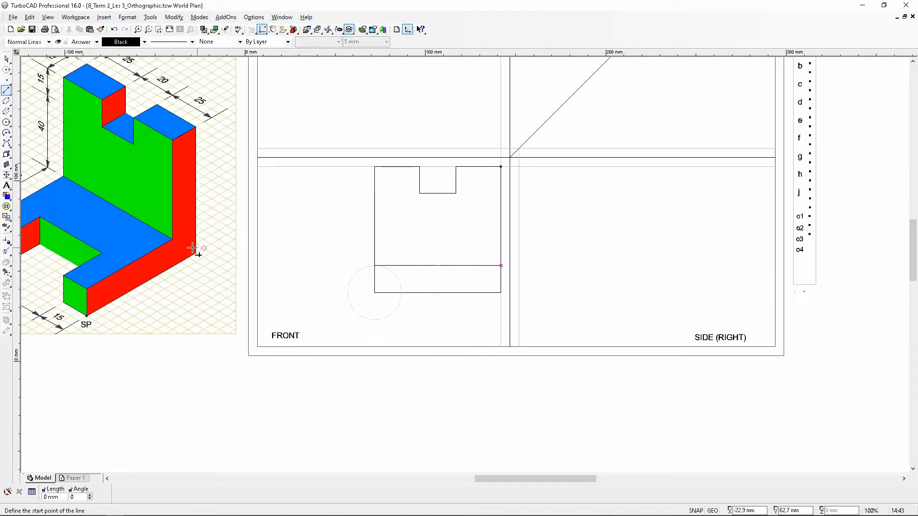
scroll(53, 264, up, 2)
scroll(463, 262, down, 1)
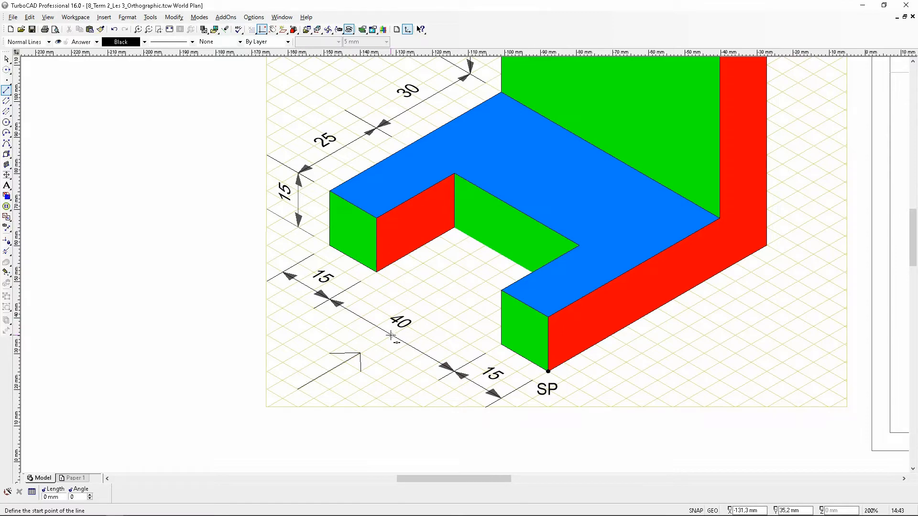
scroll(405, 341, down, 2)
scroll(630, 257, up, 1)
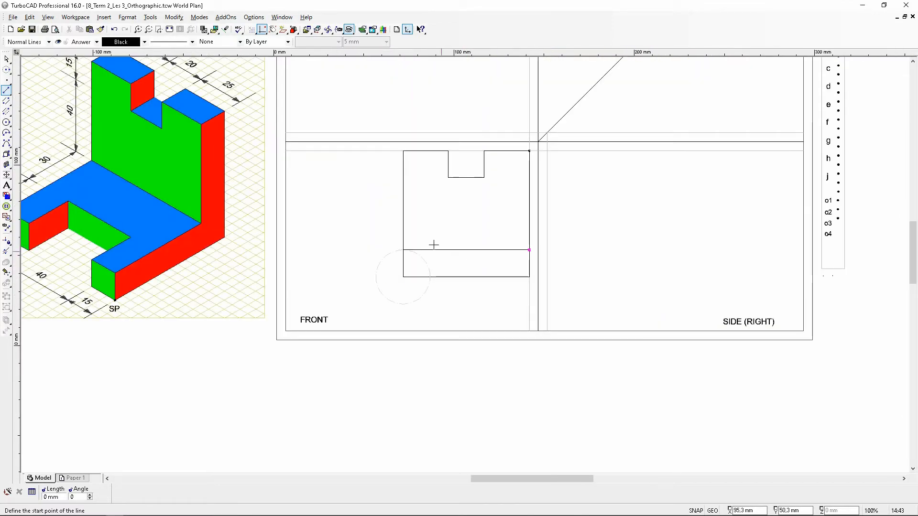
click(30, 17)
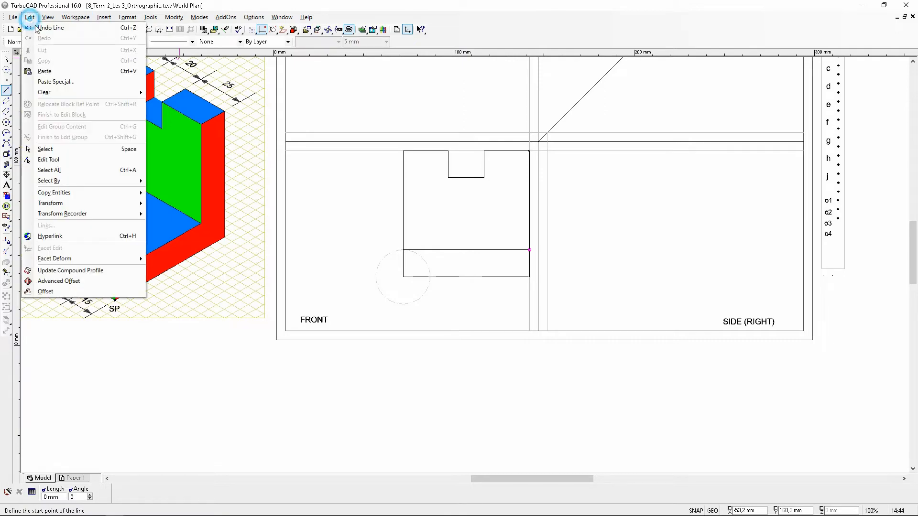
mouse_move(60, 93)
click(169, 126)
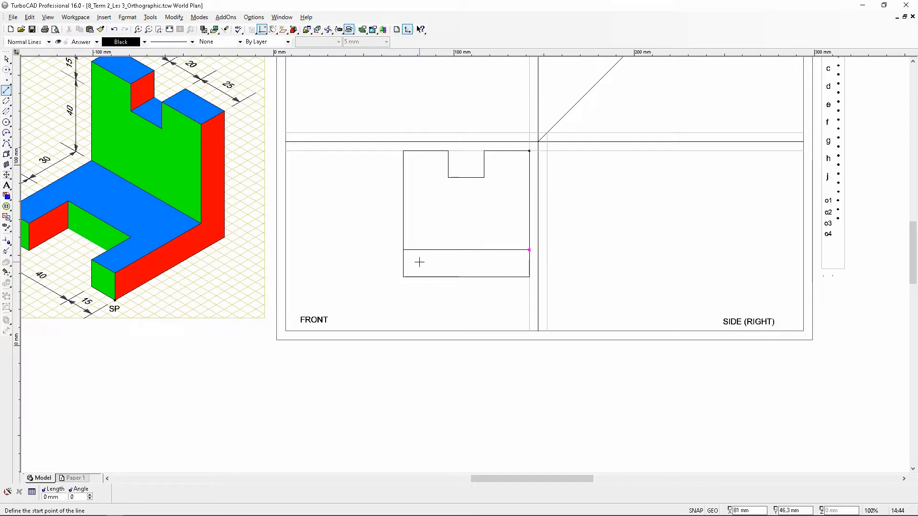
- Draw a 15 mm radius construction circle at the front view's lower-left corner to mark the left leg's width
scroll(66, 247, up, 1)
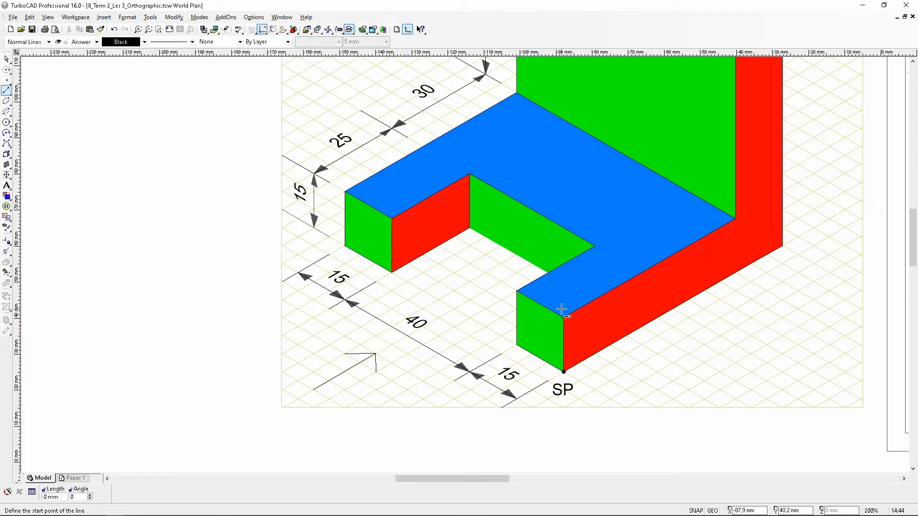
scroll(560, 306, down, 1)
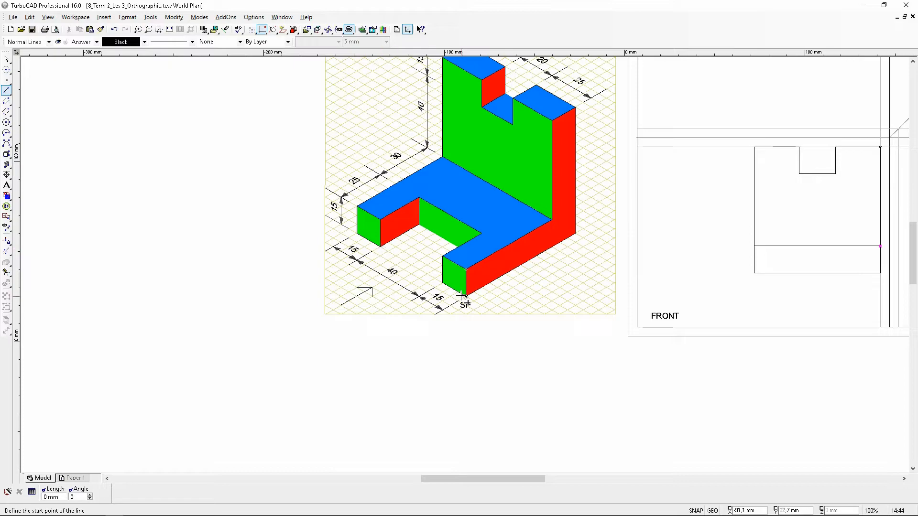
click(7, 70)
scroll(775, 271, up, 1)
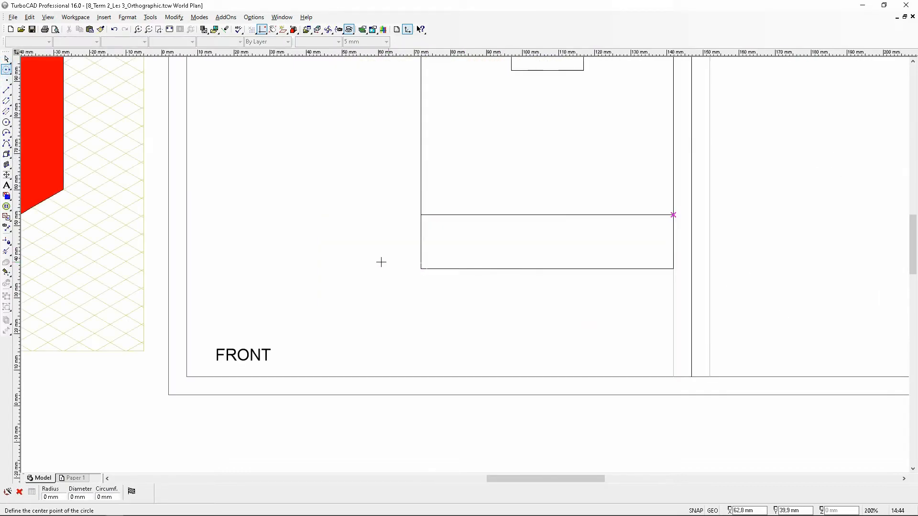
click(421, 270)
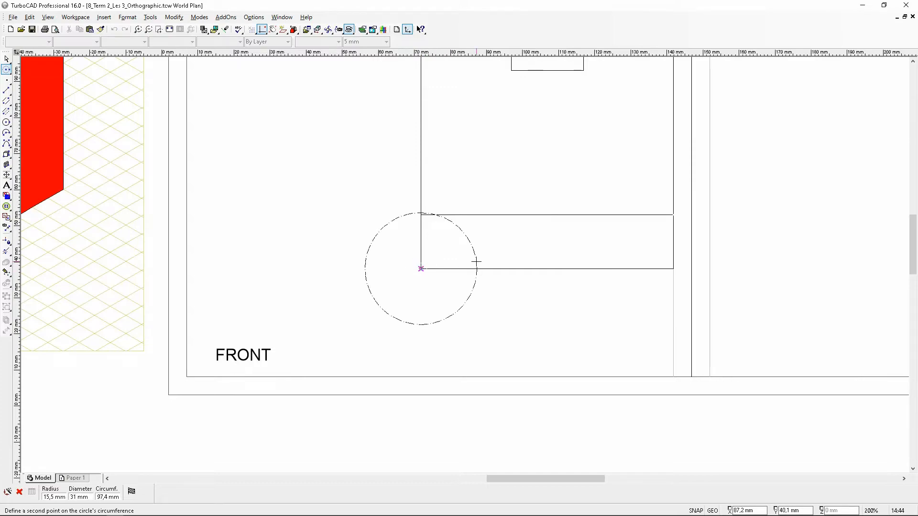
text(15)
key(Return)
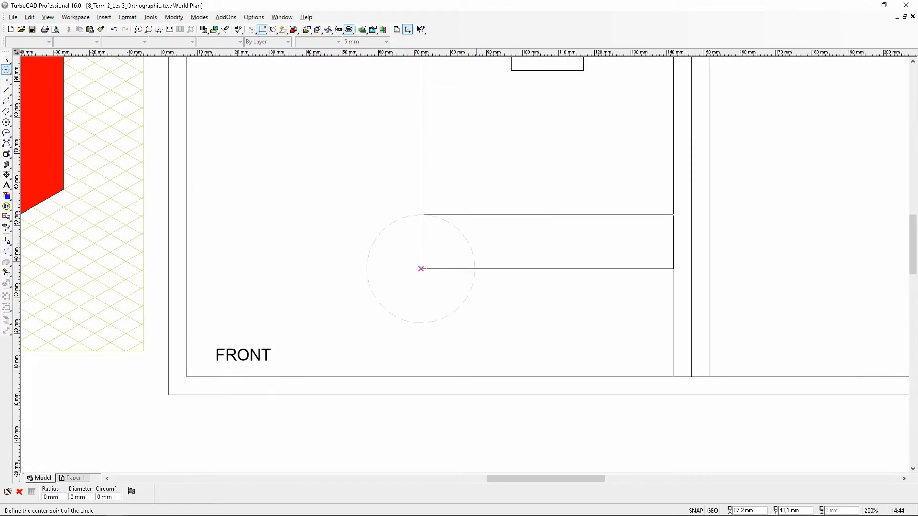
- Draw a matching 15 mm radius construction circle centred on the front view's lower-right corner
click(673, 269)
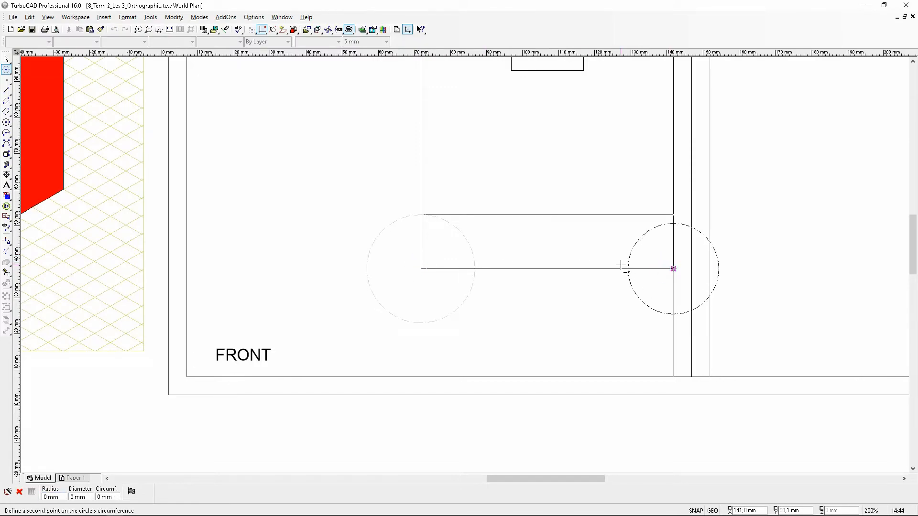
key(Tab)
text(15)
key(Return)
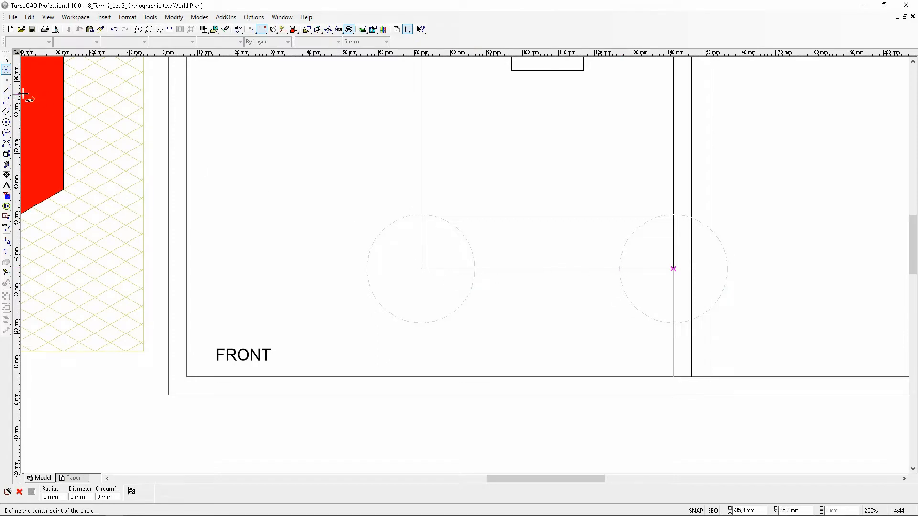
- Draw a 15 mm vertical line upward from the left circle's intersection with the bottom edge
click(7, 90)
click(475, 270)
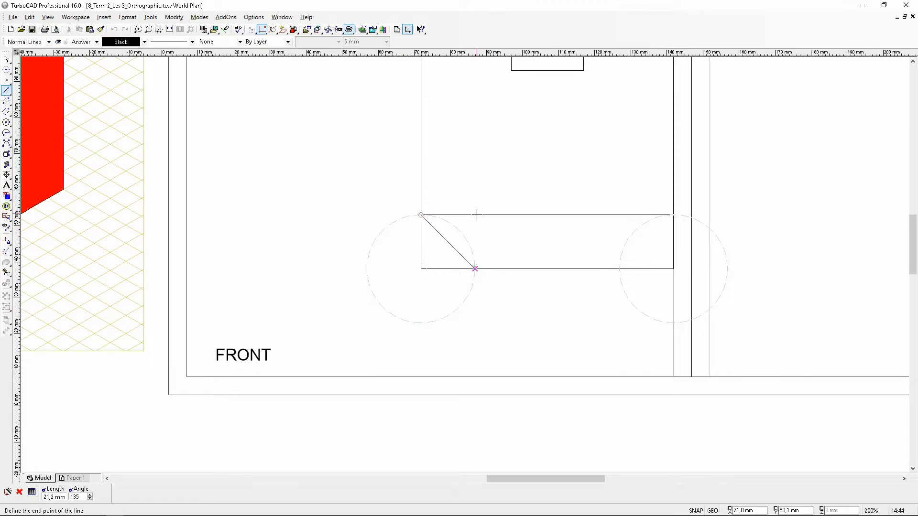
scroll(475, 213, up, 2)
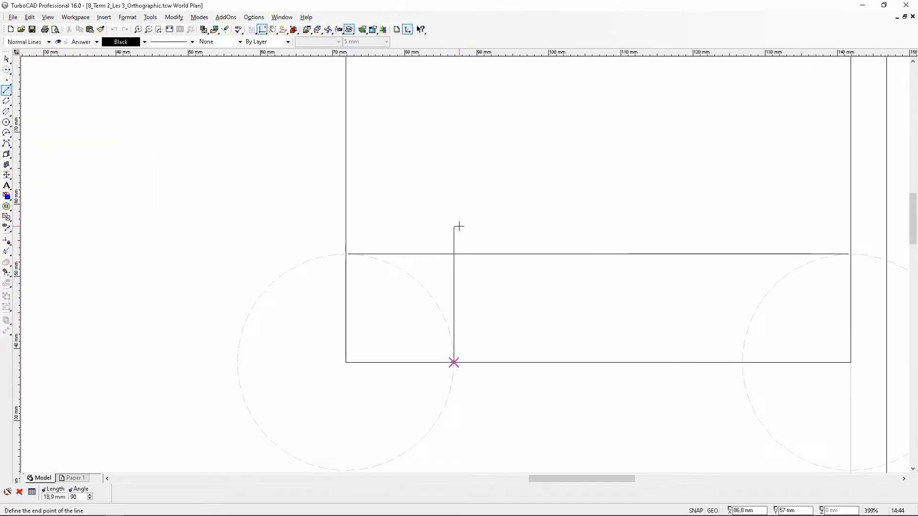
key(Tab)
text(15)
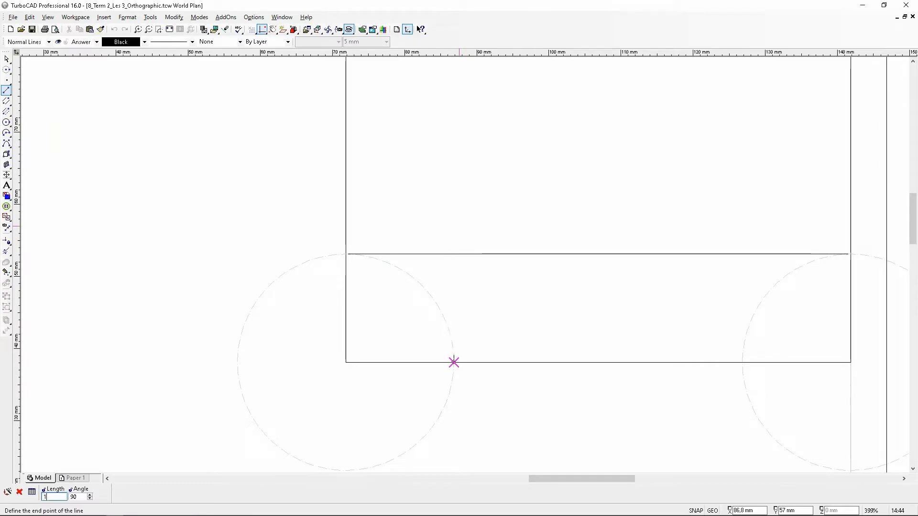
key(Return)
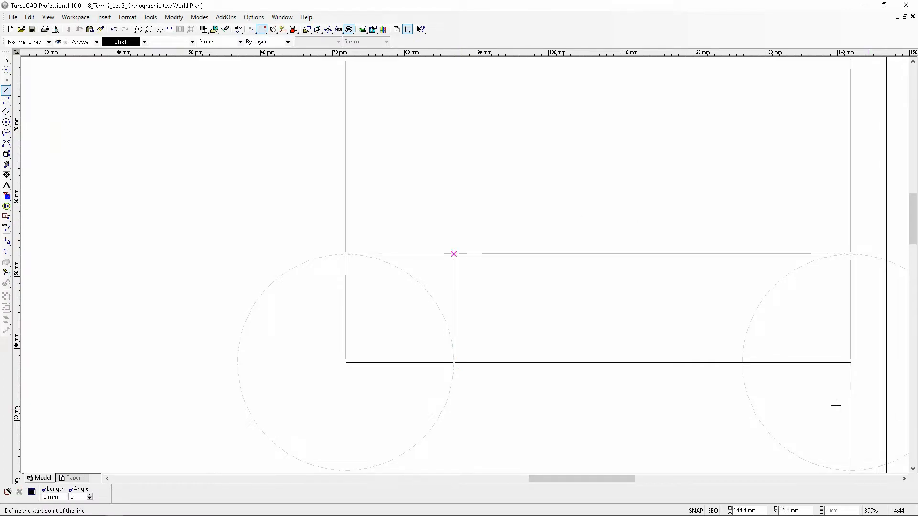
- Draw a 15 mm vertical line upward from the right circle's intersection with the bottom edge
click(742, 363)
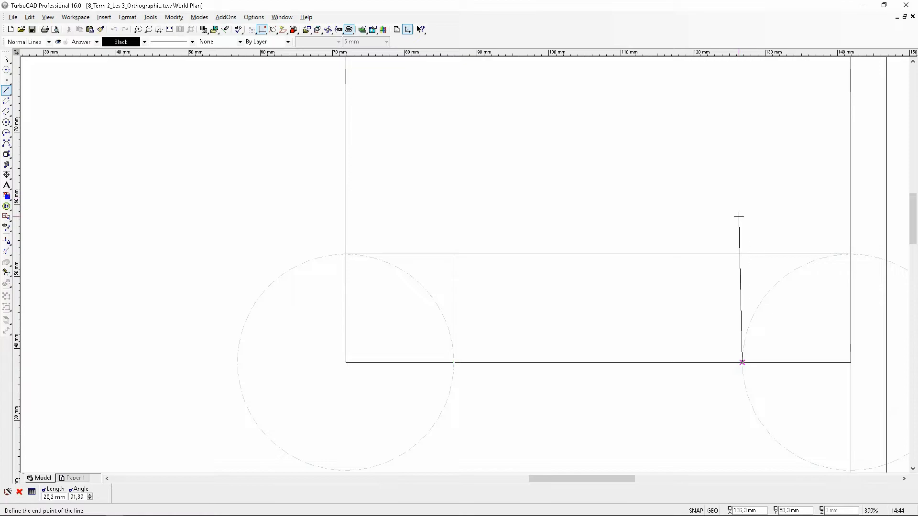
text(15)
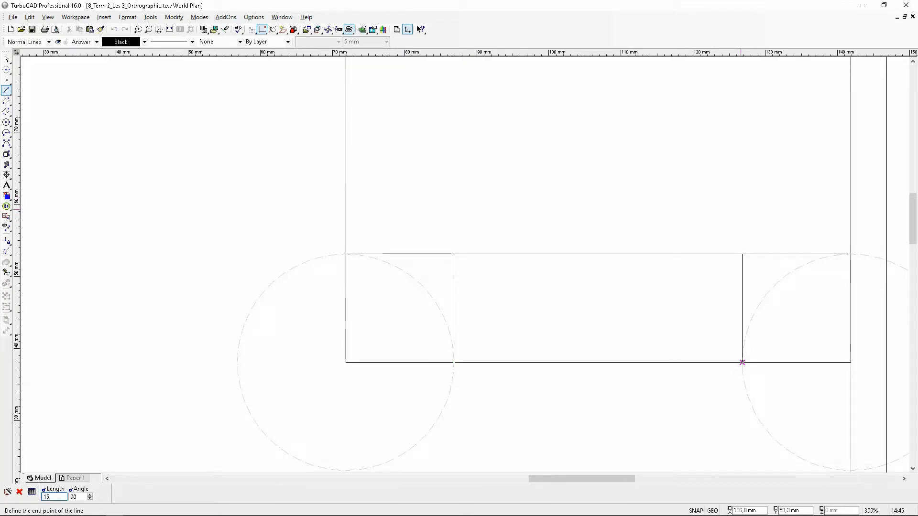
key(Return)
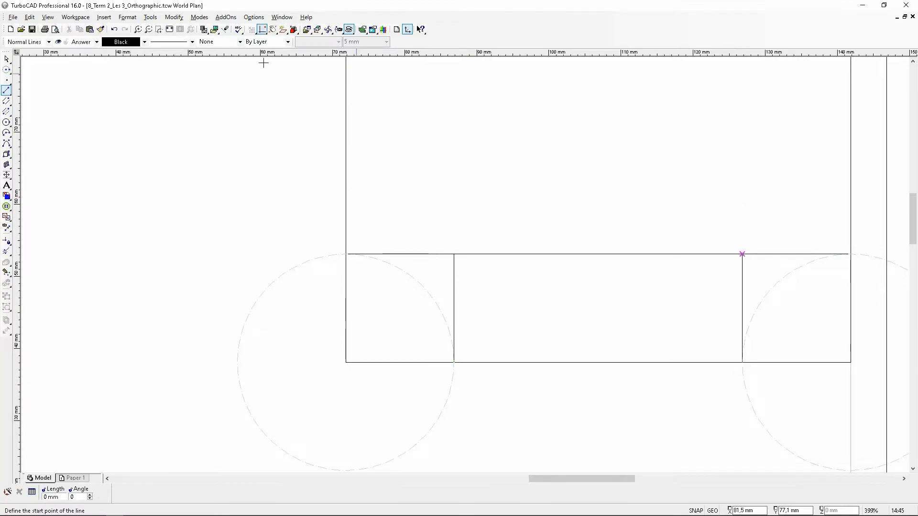
- Clear both construction circles using All Constructions and fit the isometric and orthographic layouts in view
click(48, 17)
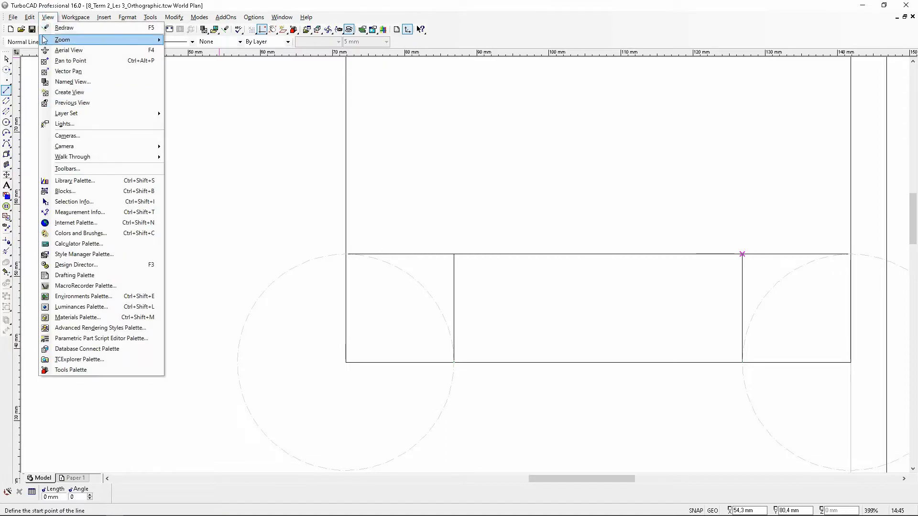
mouse_move(71, 94)
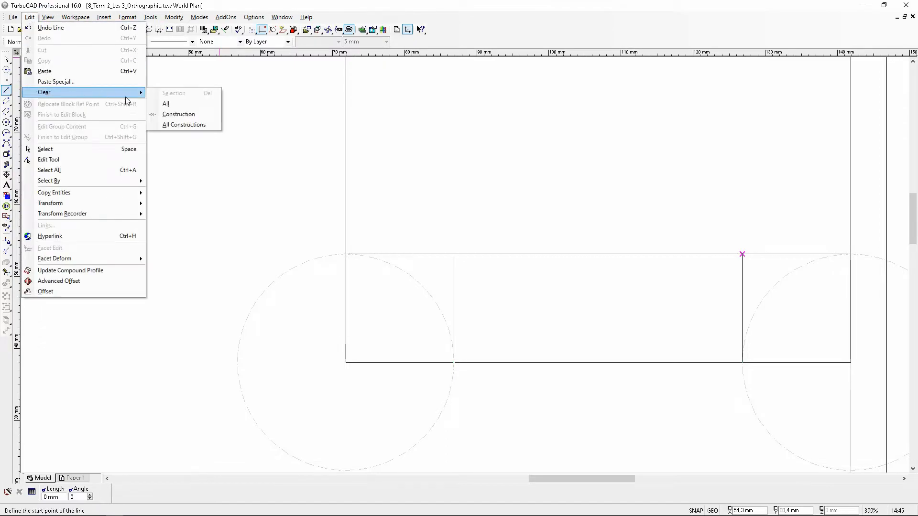
click(170, 125)
scroll(593, 259, down, 2)
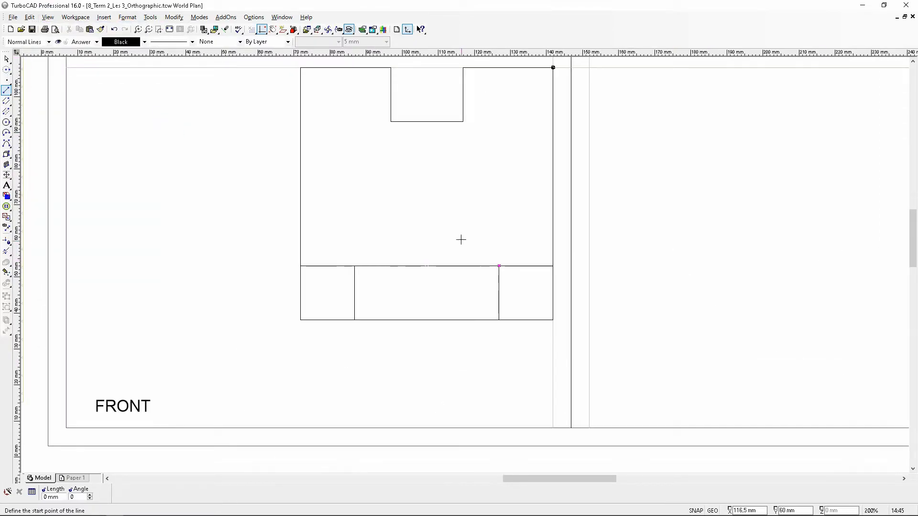
click(180, 30)
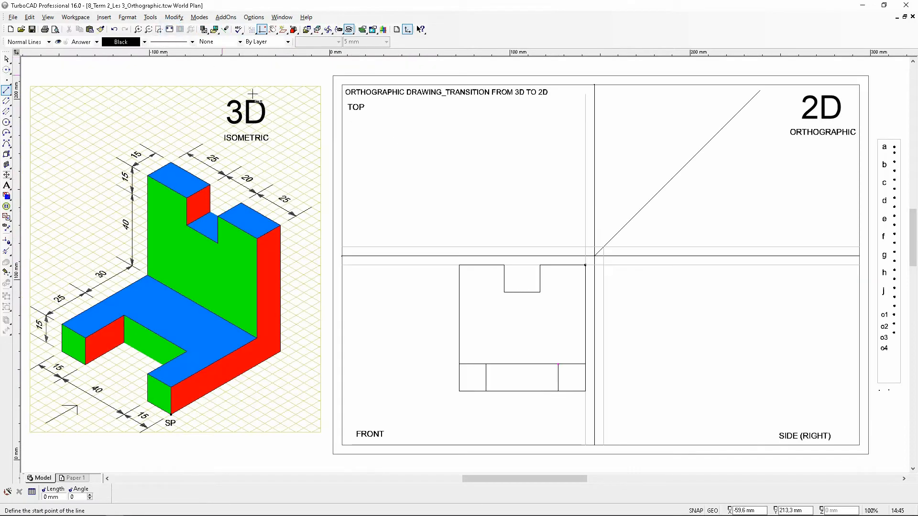
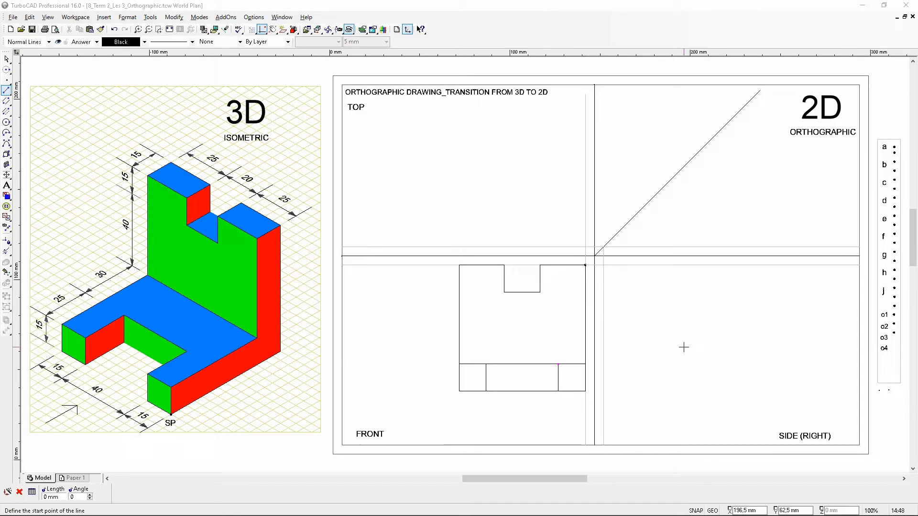
- Move a dot marker from the letter list onto the construction-line intersection at the top view's lower-right corner
click(7, 59)
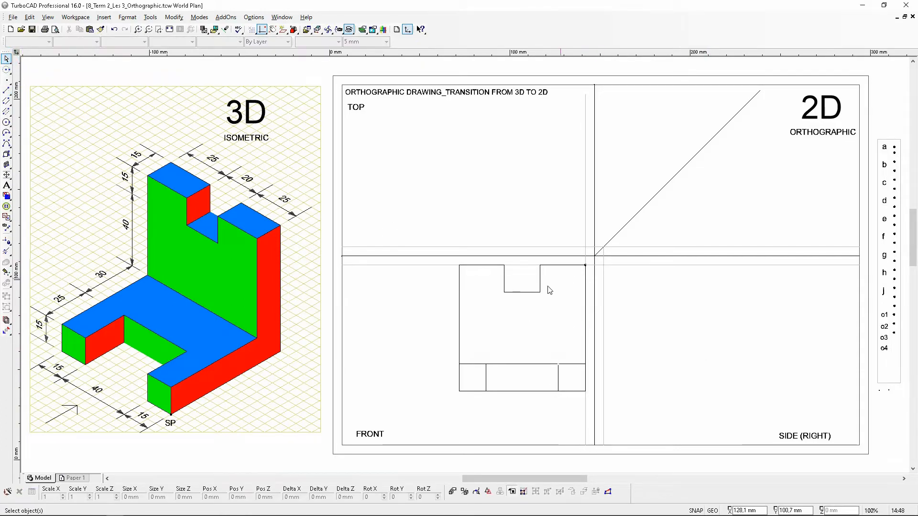
right_click(890, 333)
click(884, 350)
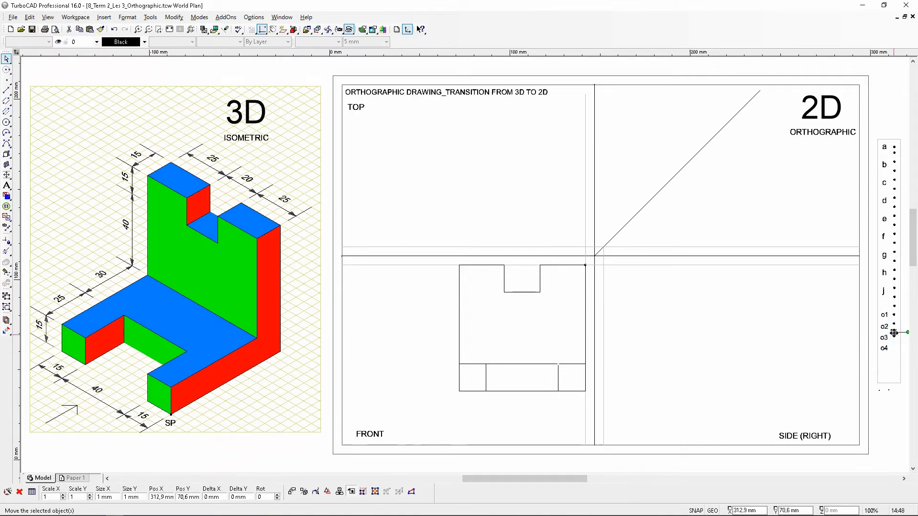
scroll(588, 246, up, 5)
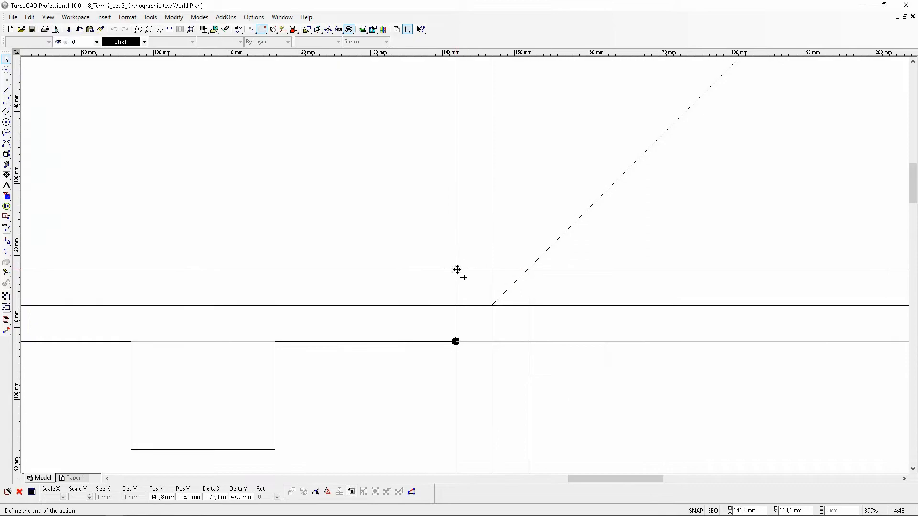
click(456, 270)
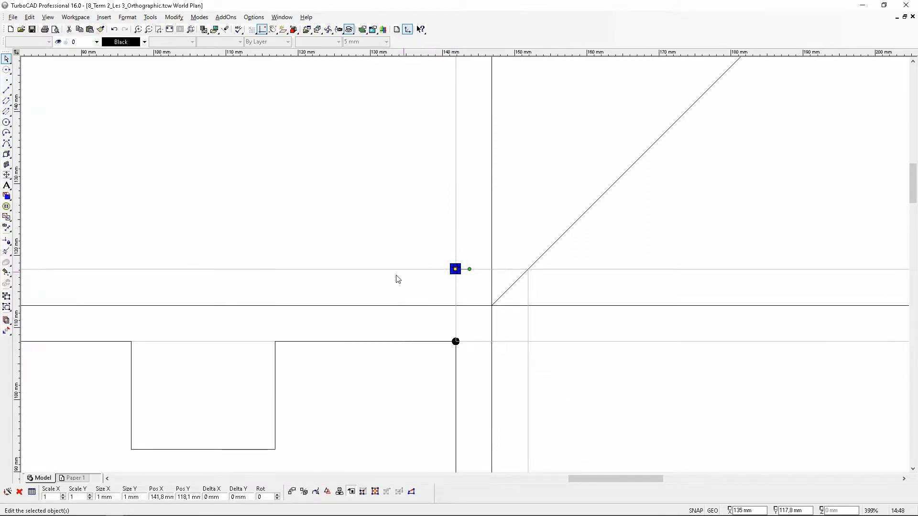
scroll(463, 266, down, 3)
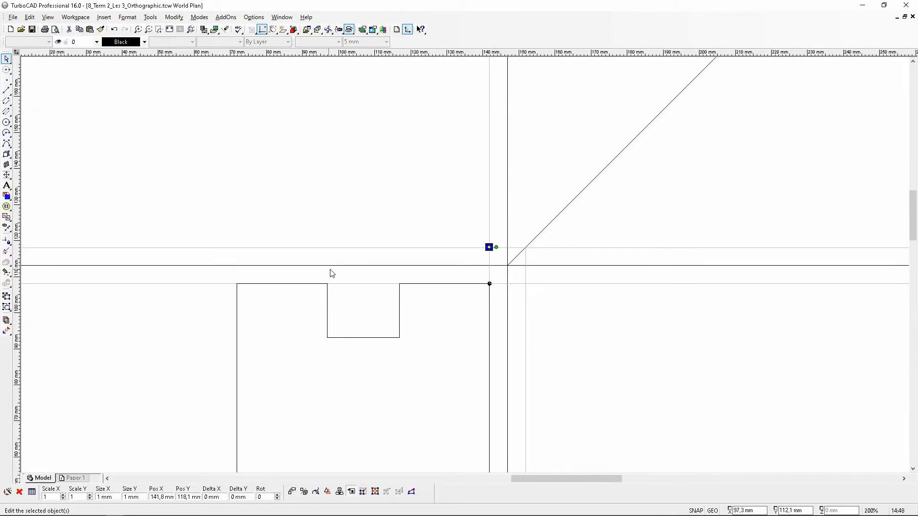
click(380, 195)
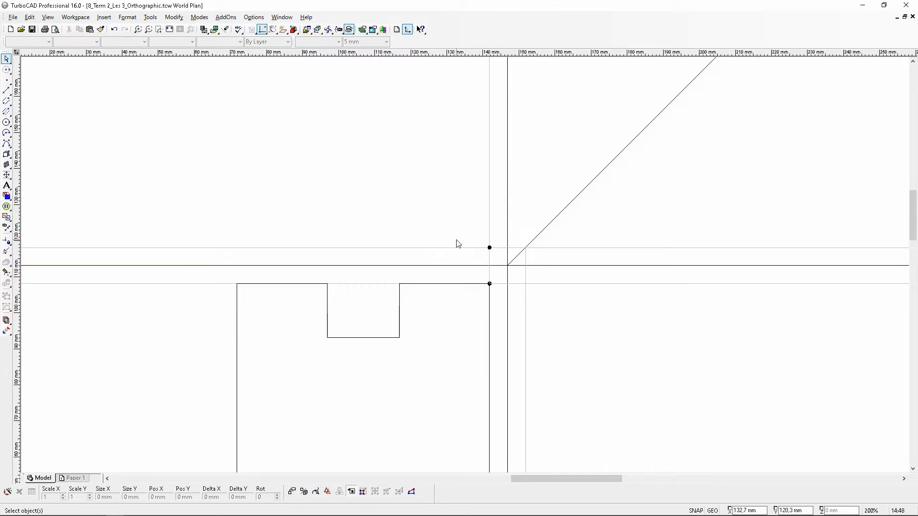
- Delete the viewing-direction arrow near the isometric drawing's lower-left corner
scroll(413, 225, down, 2)
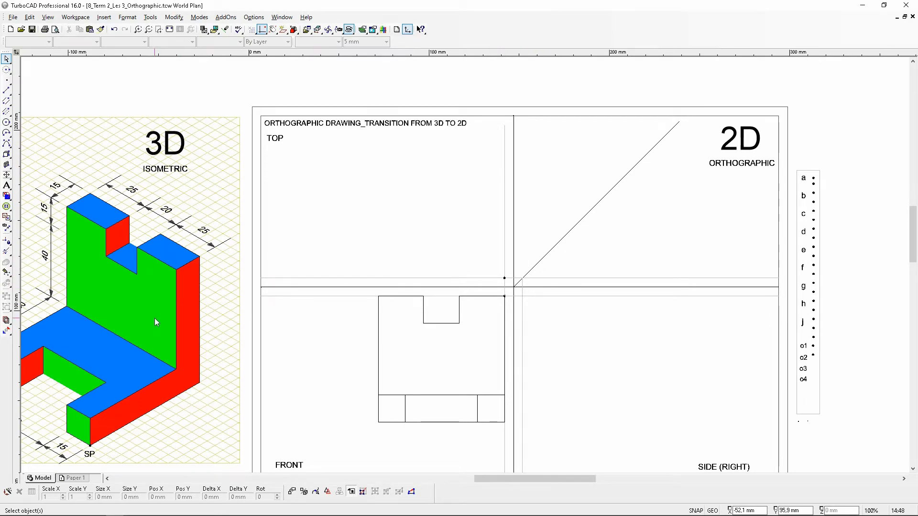
scroll(154, 318, down, 1)
scroll(464, 265, up, 1)
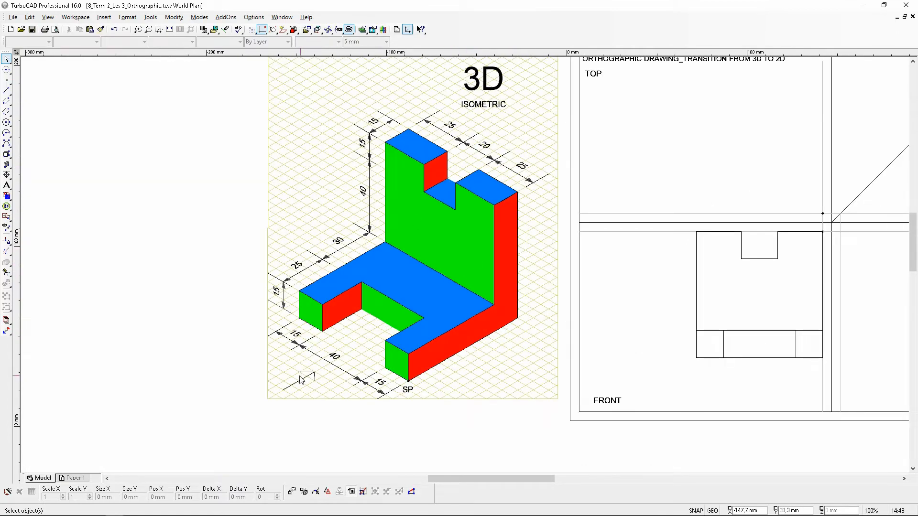
click(285, 369)
click(329, 401)
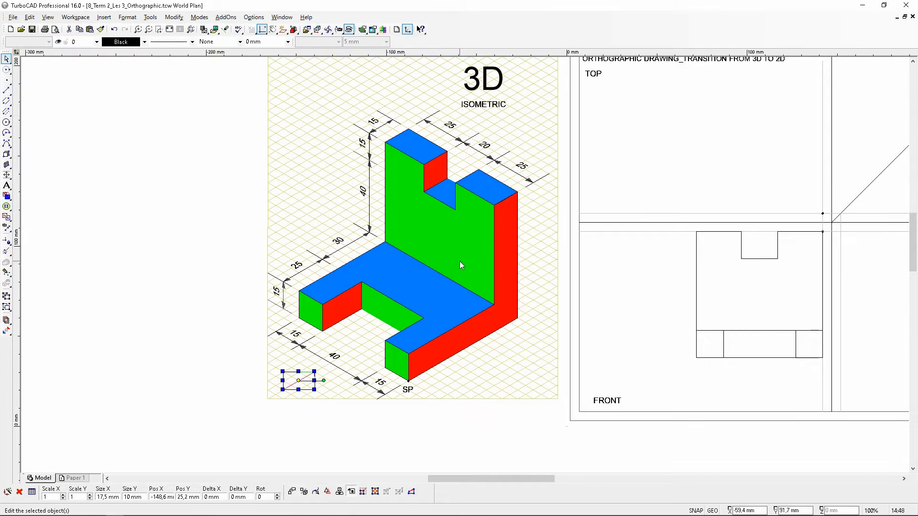
key(Delete)
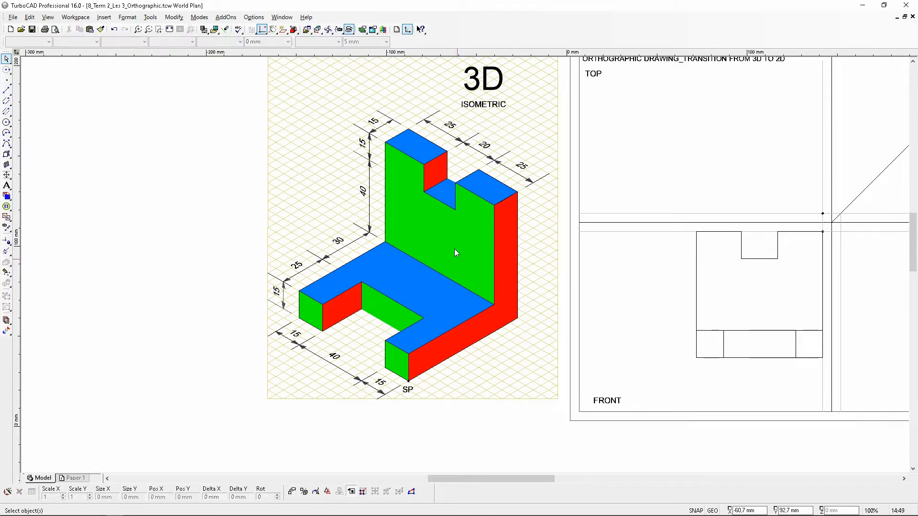
- Draw a downward viewing arrow with a vertical shaft about 20 mm long and two short head strokes beside the 3D title
click(7, 90)
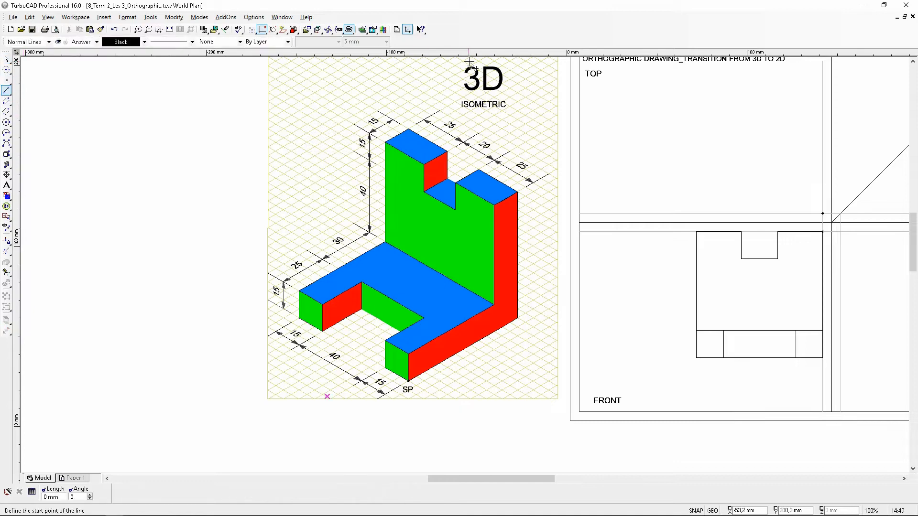
click(440, 65)
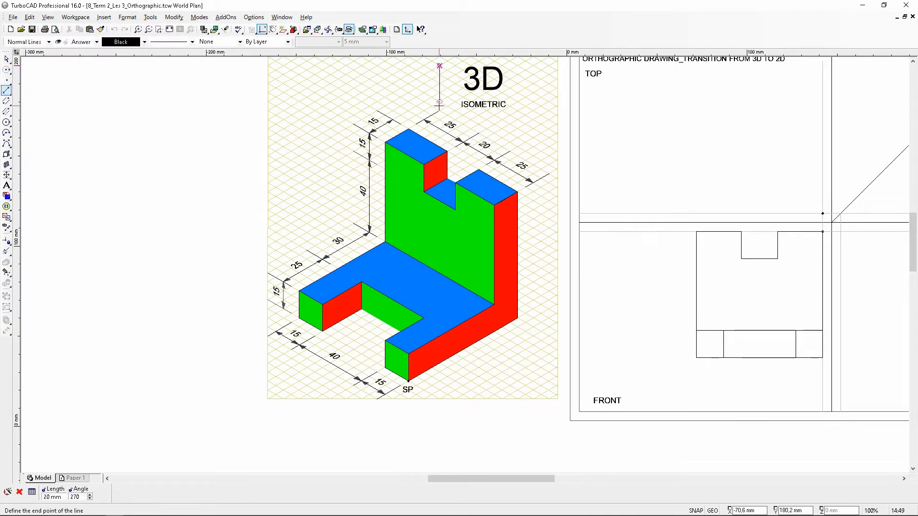
click(437, 91)
click(432, 96)
click(439, 101)
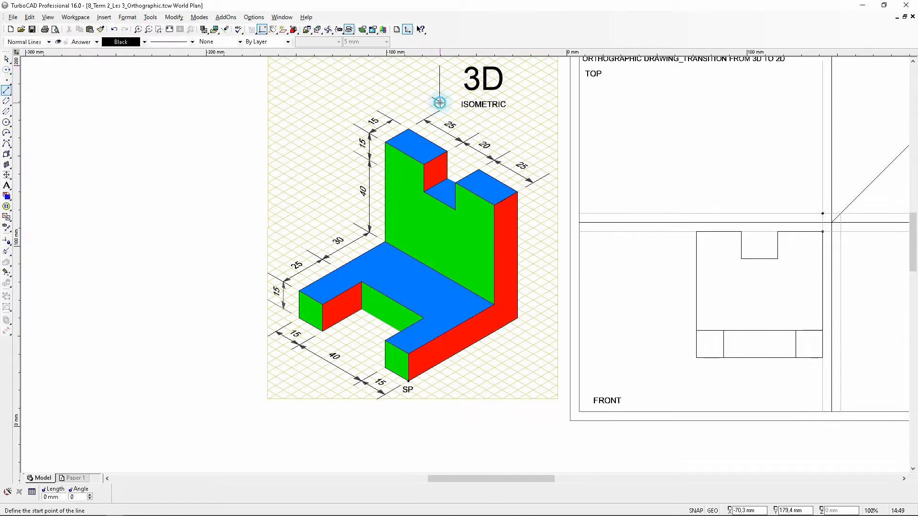
click(440, 101)
click(447, 97)
scroll(434, 79, up, 1)
scroll(471, 324, down, 1)
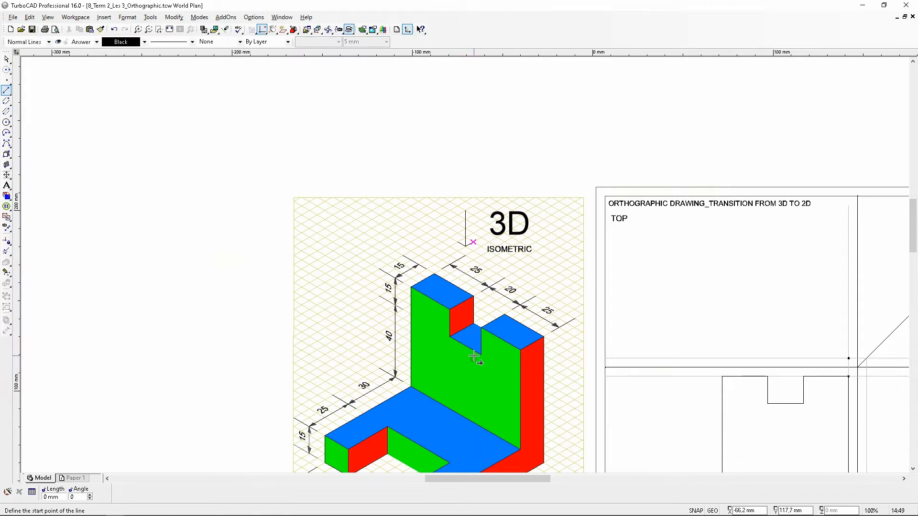
- Draw a 15 mm horizontal line leftward from the top view's corner dot along the construction line
scroll(451, 433, up, 1)
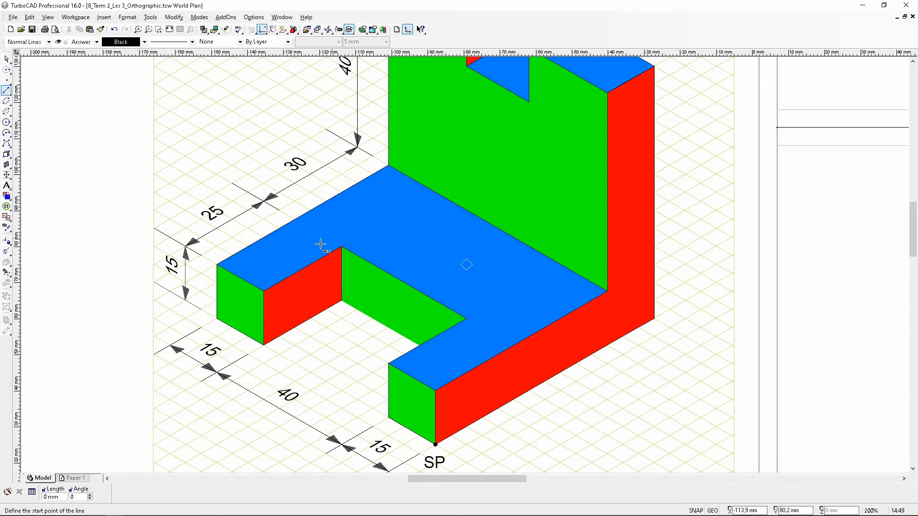
scroll(629, 297, down, 1)
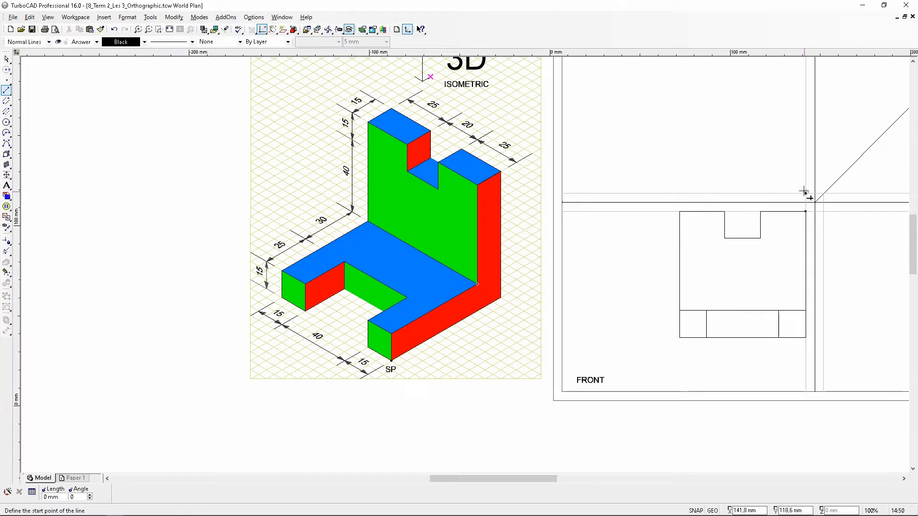
click(6, 58)
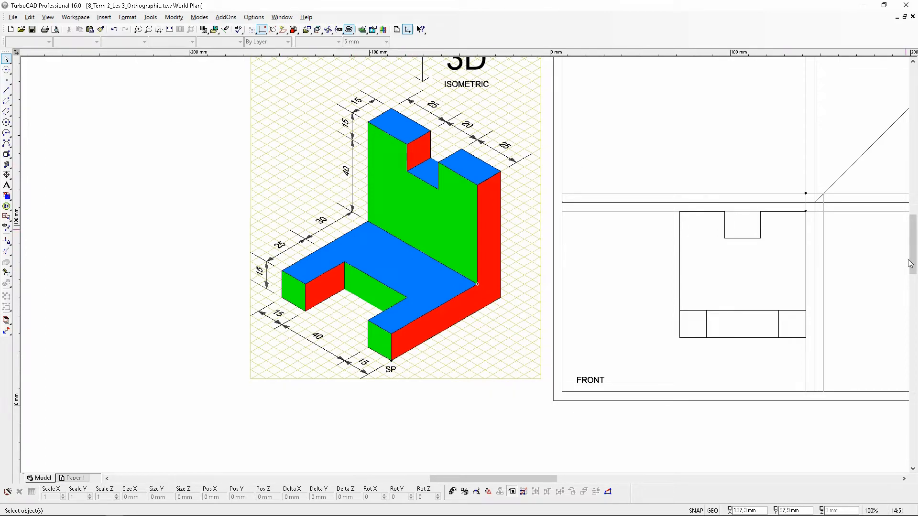
drag(909, 263, 911, 257)
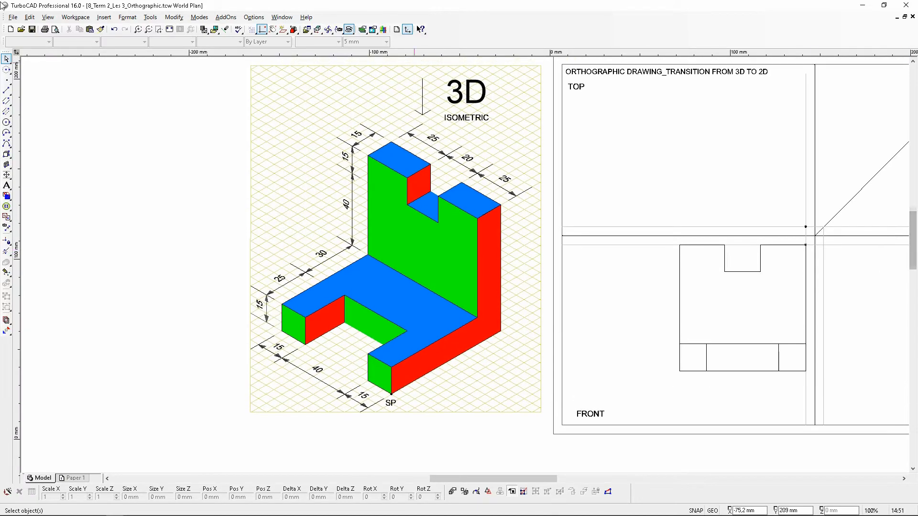
click(170, 29)
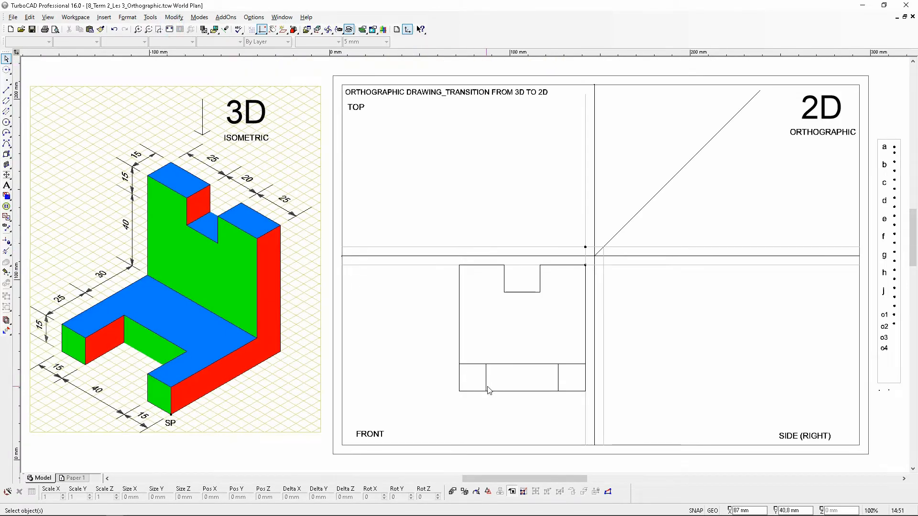
click(7, 91)
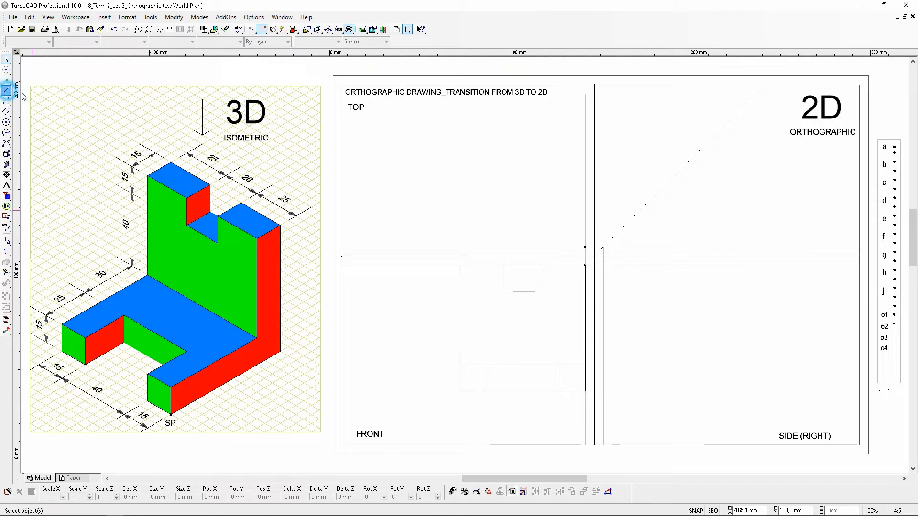
scroll(585, 246, up, 4)
click(585, 247)
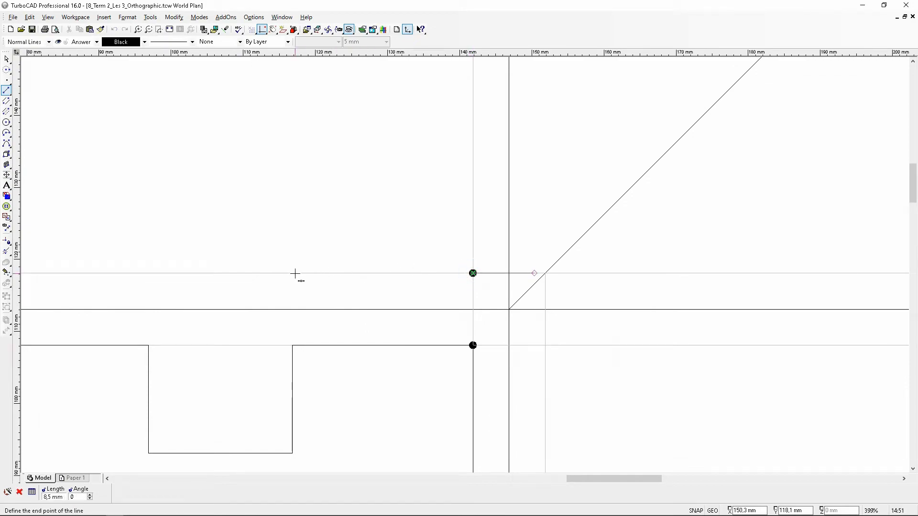
scroll(467, 265, down, 4)
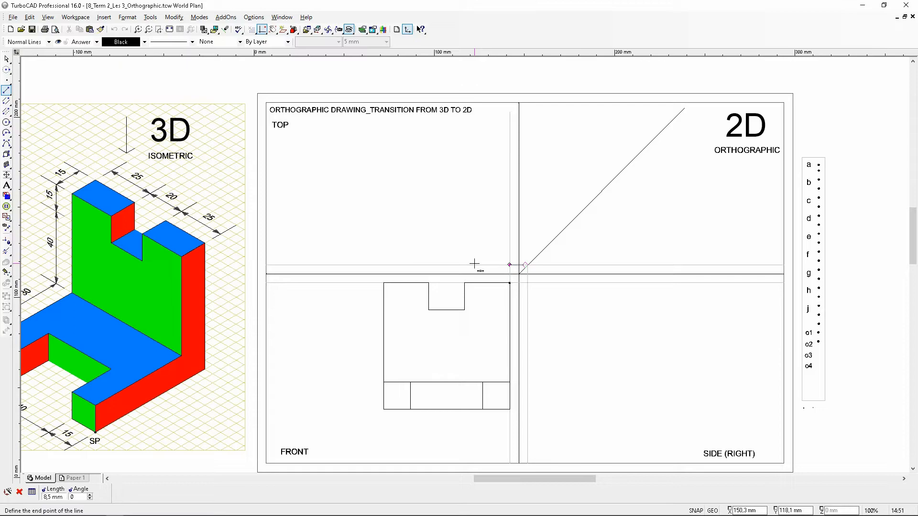
scroll(514, 266, up, 5)
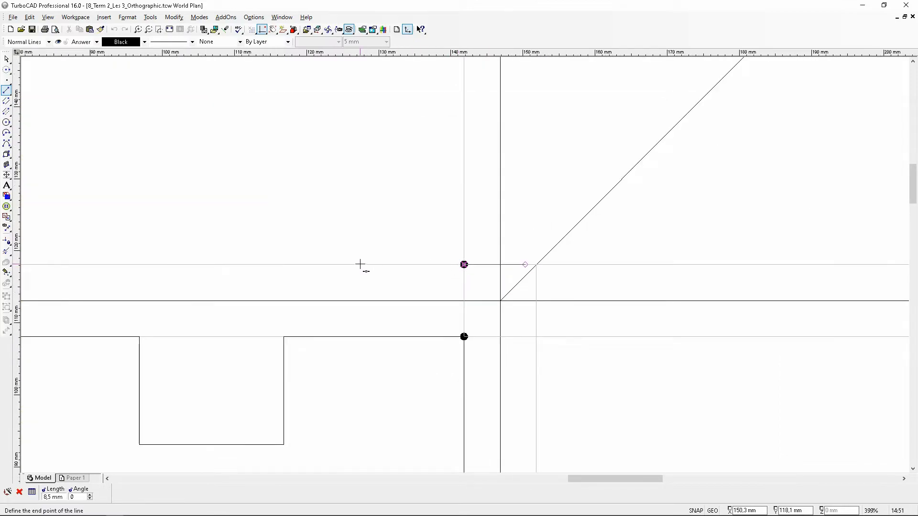
key(Tab)
text(15)
key(Tab)
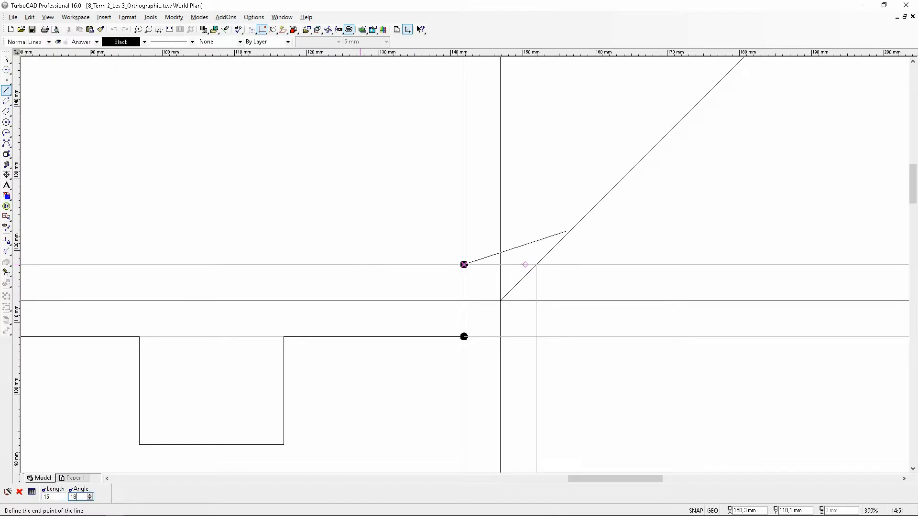
click(360, 265)
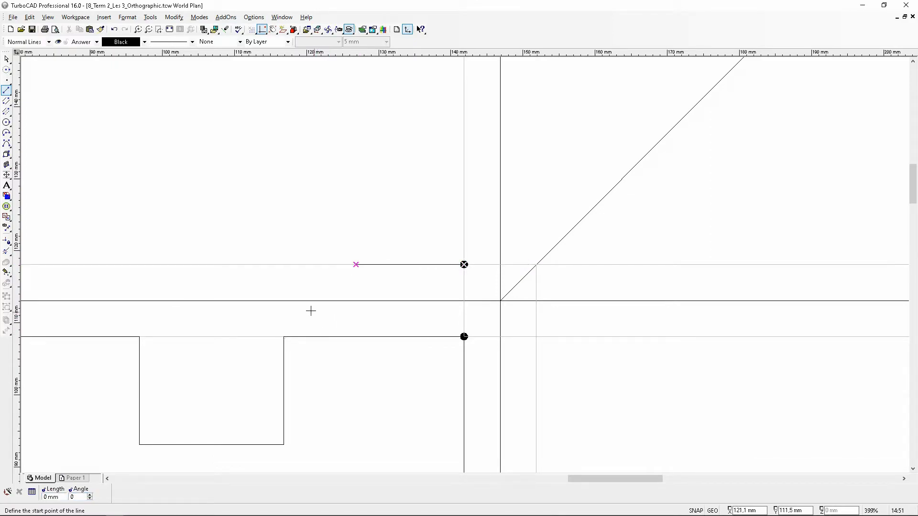
- Set the line colour to Light Gray for the Line tool
scroll(465, 264, down, 2)
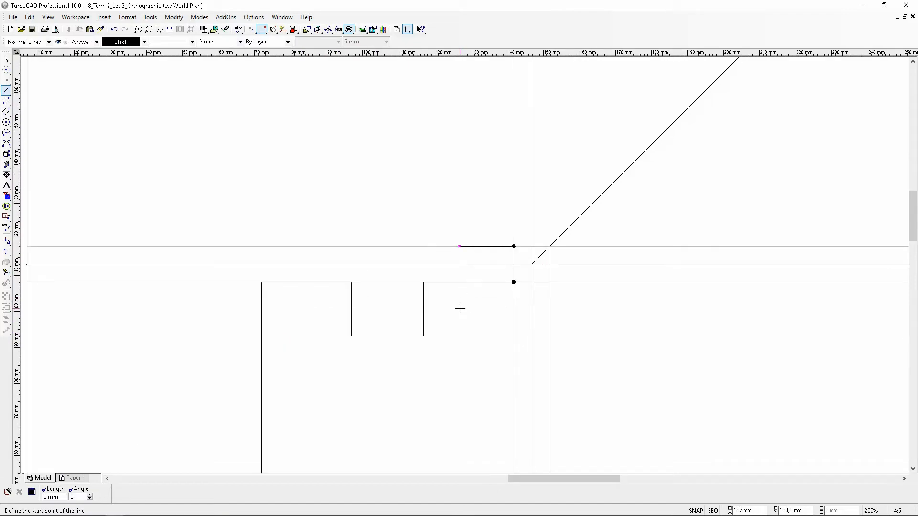
scroll(463, 262, up, 2)
scroll(459, 262, down, 2)
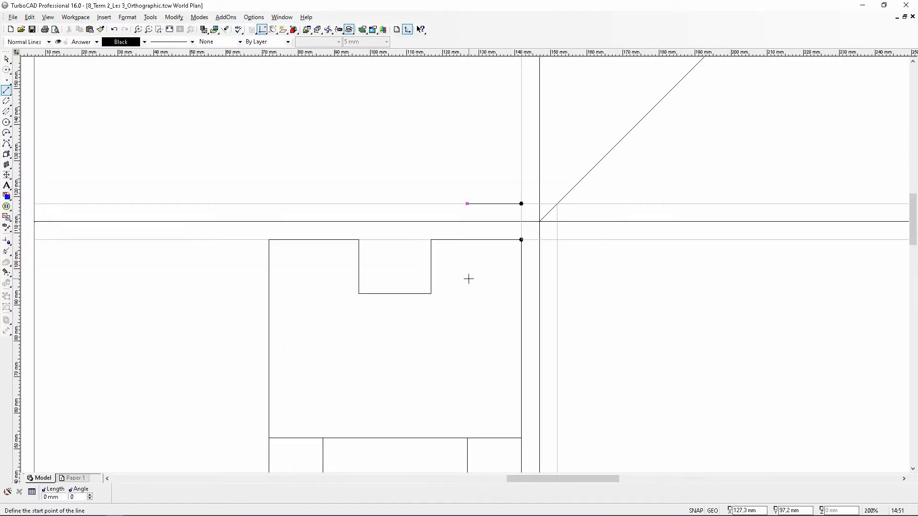
scroll(468, 276, down, 3)
scroll(466, 269, up, 3)
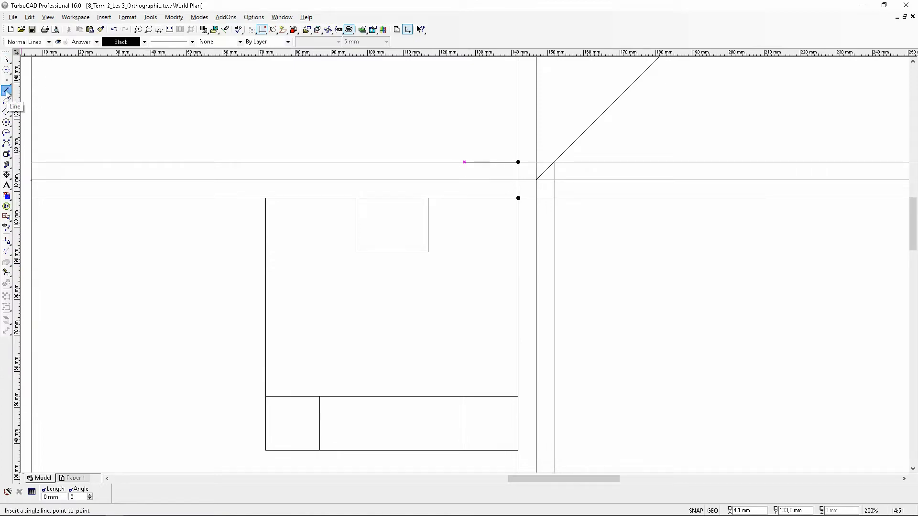
click(145, 42)
click(153, 57)
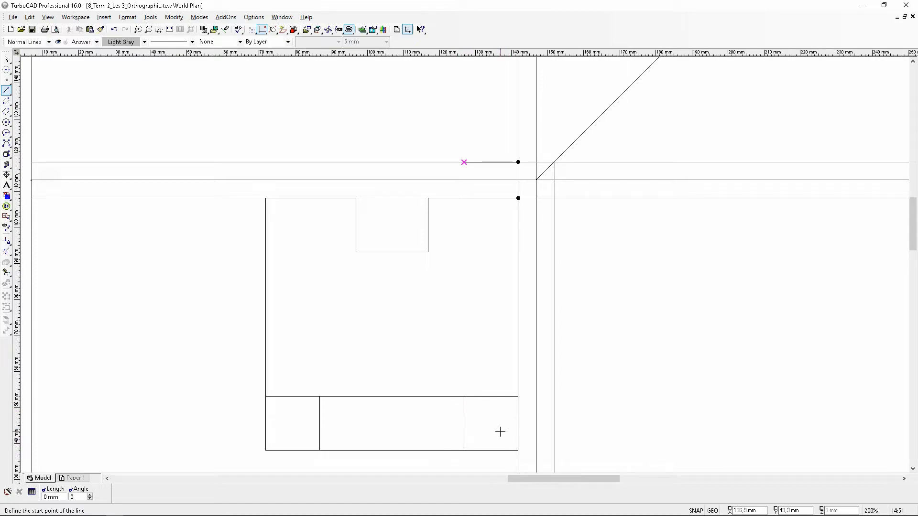
- Duplicate the FRONT view title with copy and paste
scroll(500, 432, down, 1)
scroll(49, 288, up, 1)
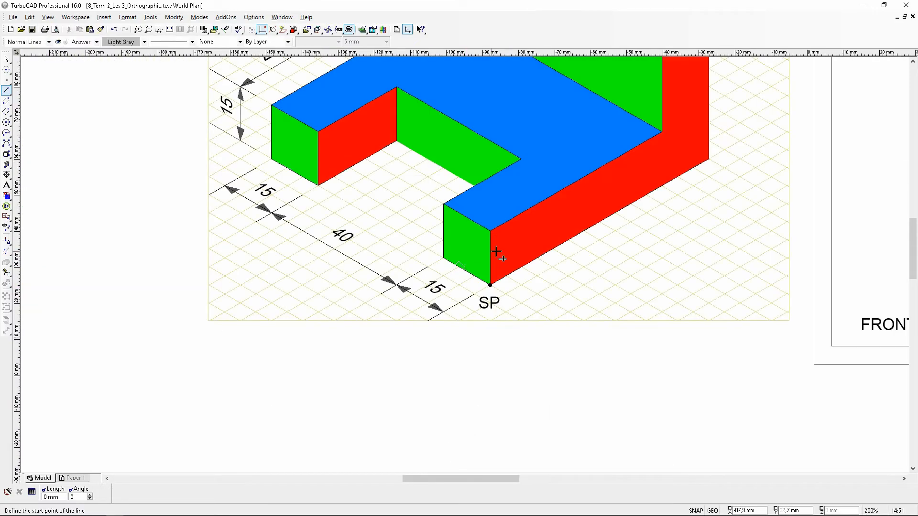
click(6, 59)
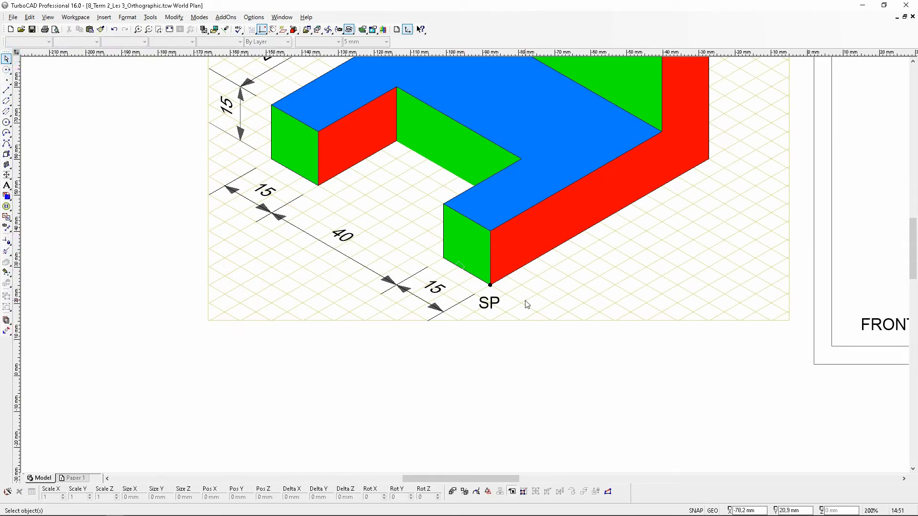
scroll(527, 304, down, 1)
click(643, 276)
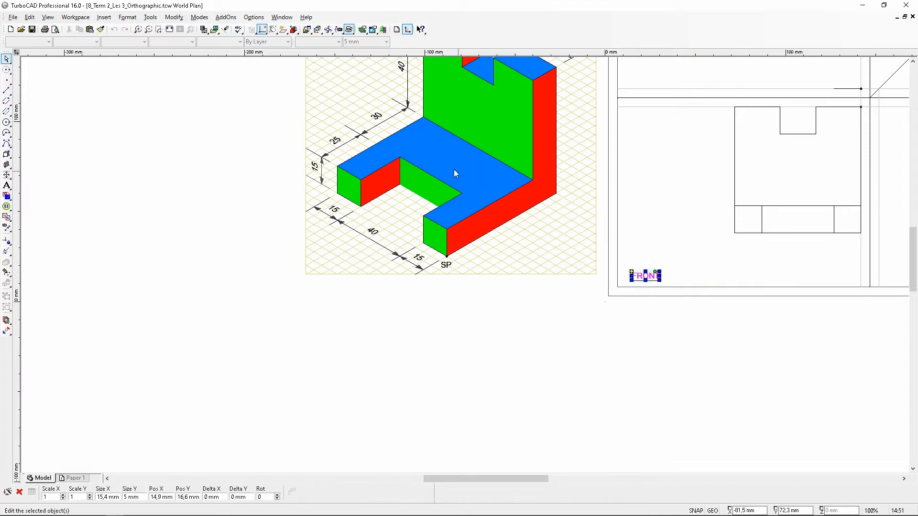
scroll(667, 252, down, 1)
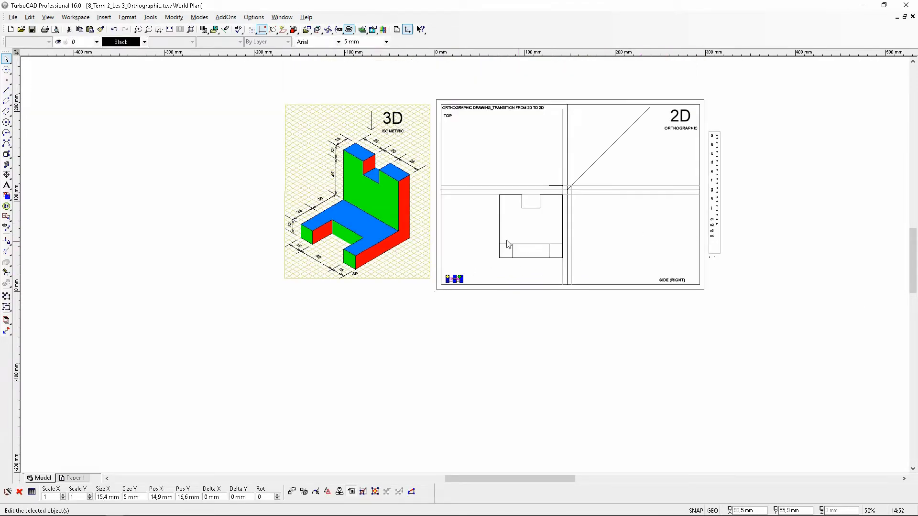
click(79, 29)
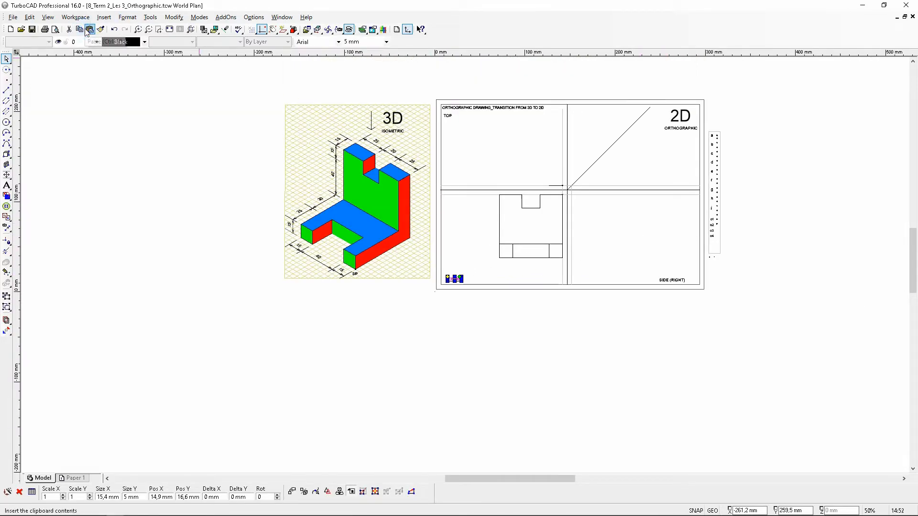
click(90, 30)
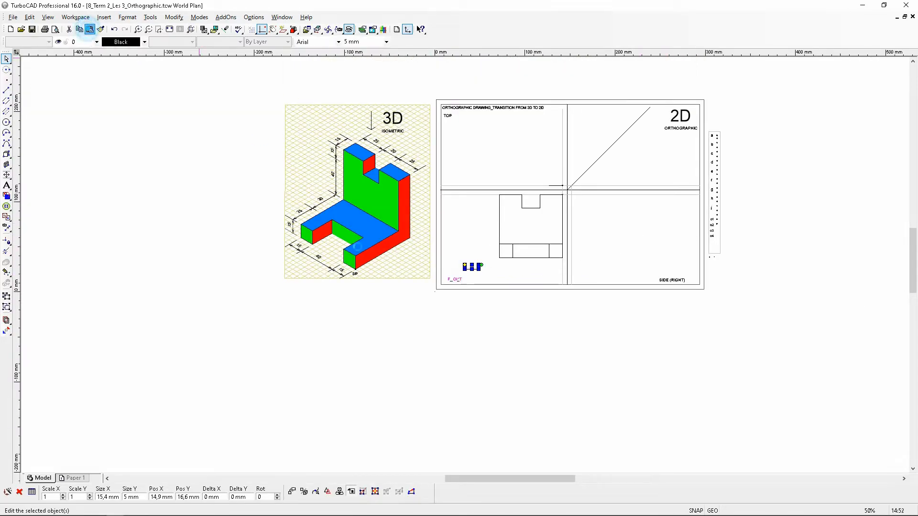
- Change the text of the pasted FRONT title copy to A
click(466, 266)
double_click(466, 265)
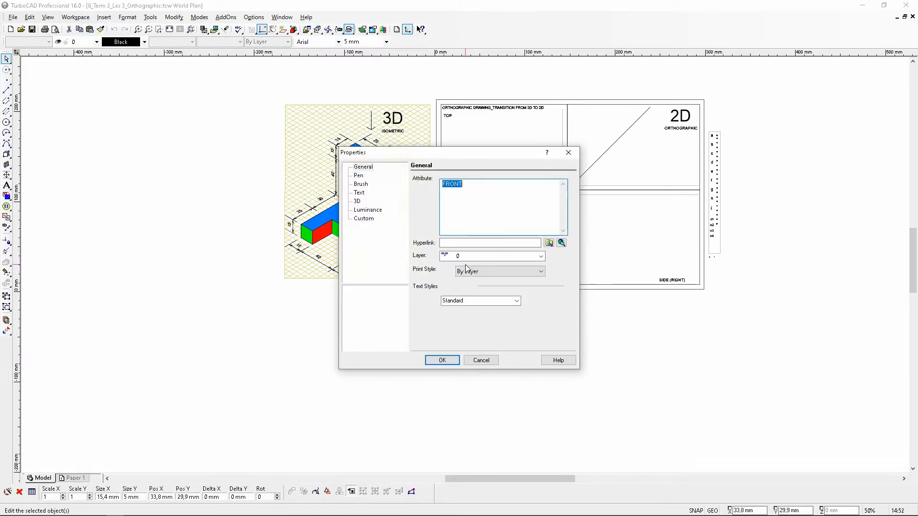
text(a)
key(BackSpace)
text(A)
click(442, 359)
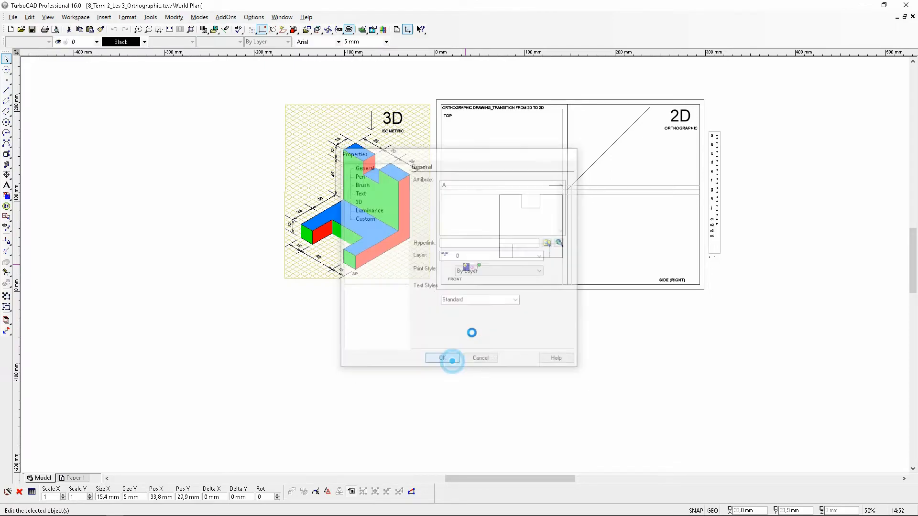
- Move the letter A onto the green end face above the SP point in the isometric drawing, with snapping turned off
scroll(463, 277, up, 4)
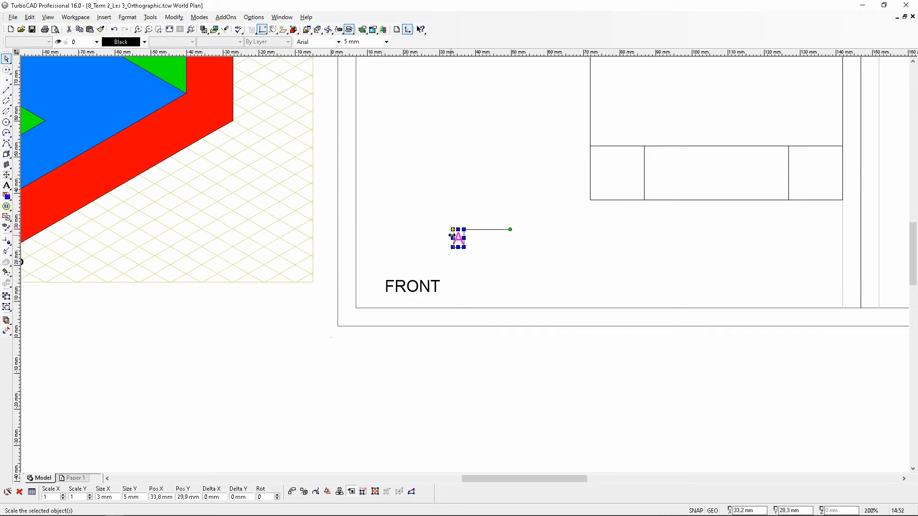
click(453, 229)
scroll(308, 232, down, 1)
scroll(281, 258, up, 2)
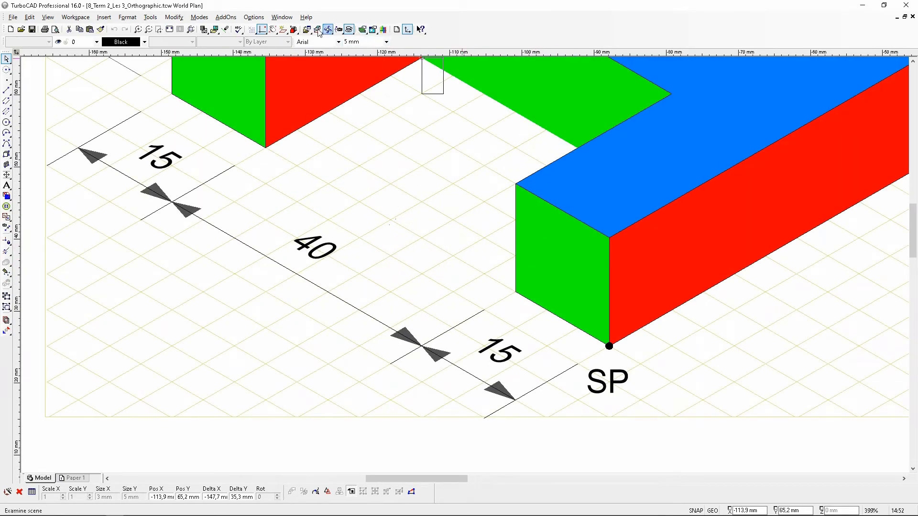
click(272, 29)
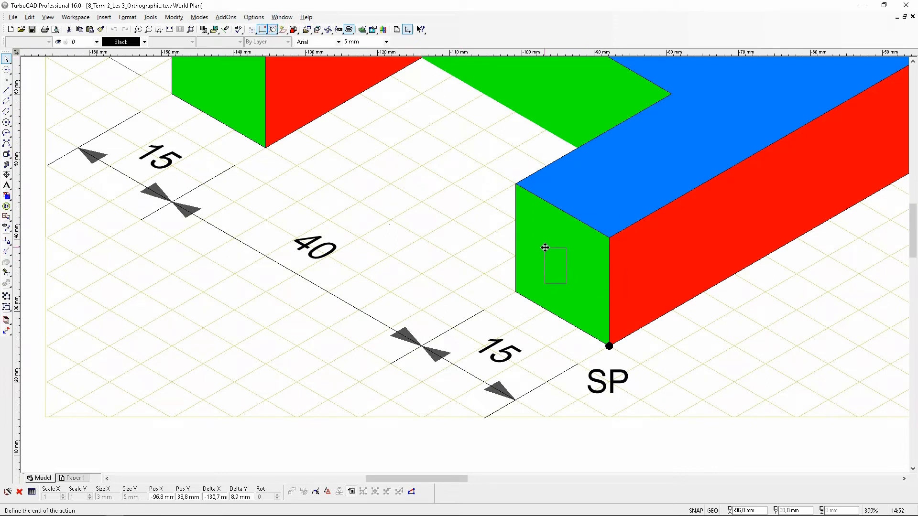
click(545, 248)
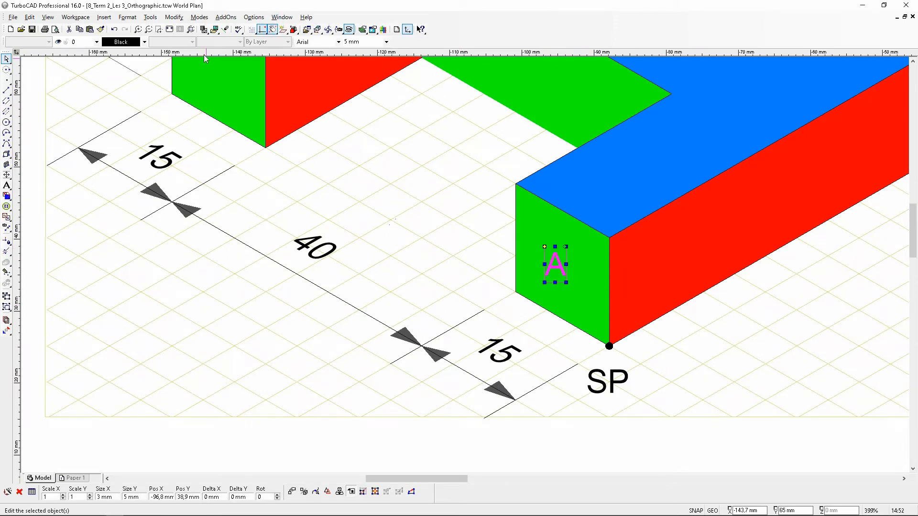
- Paste another FRONT-title-sized letter A and place it inside the front view's lower-right rectangle
click(89, 29)
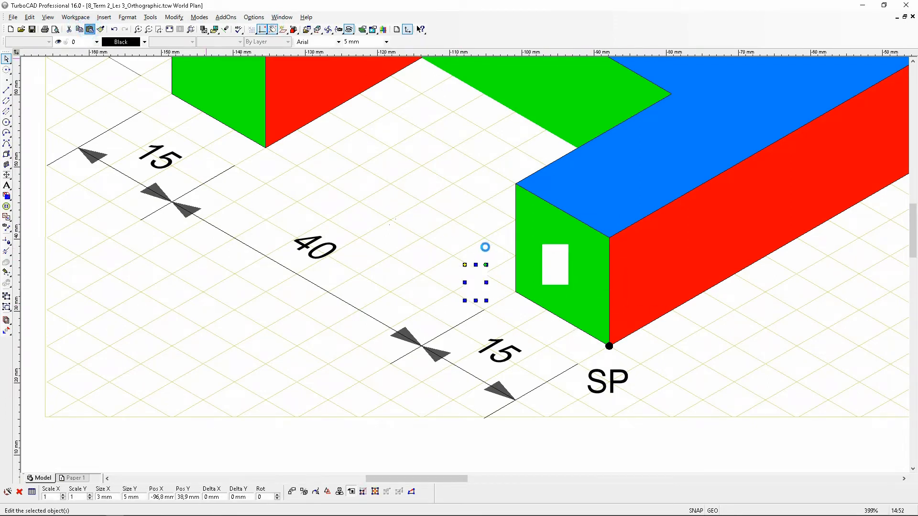
click(465, 264)
scroll(448, 262, down, 2)
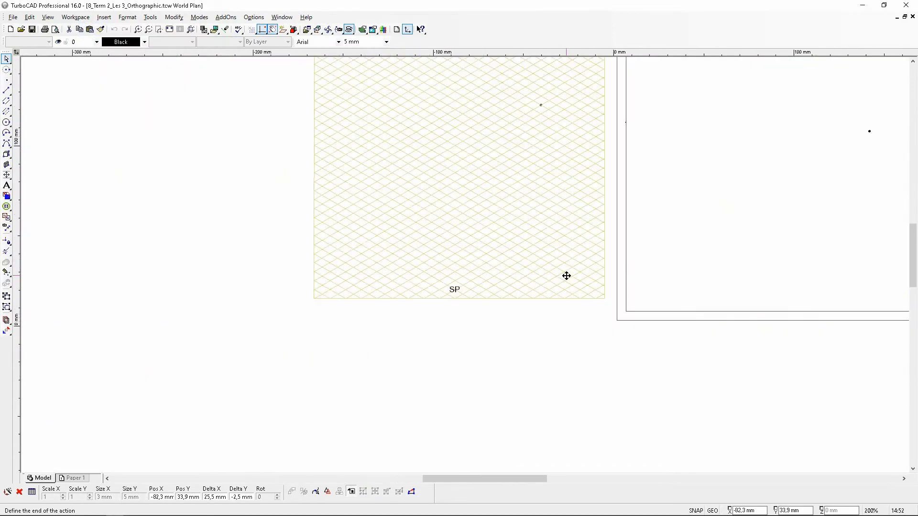
scroll(856, 246, up, 1)
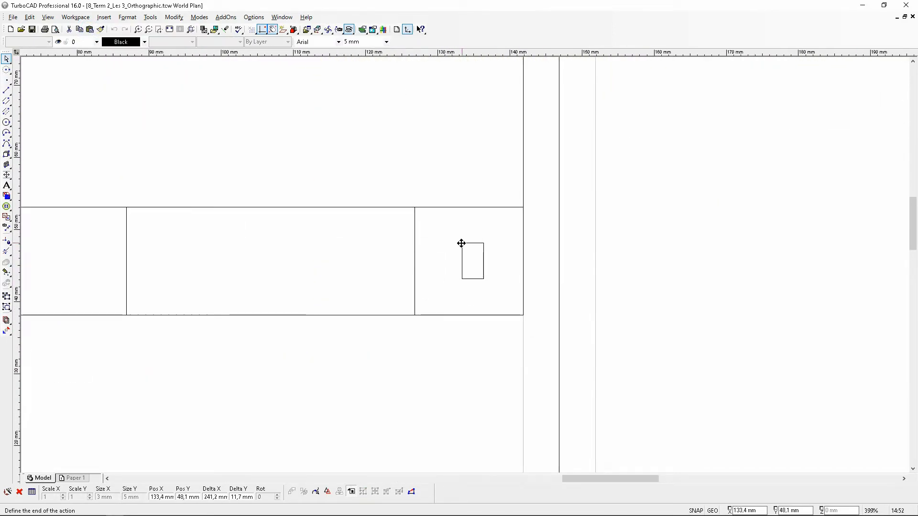
click(455, 243)
click(381, 440)
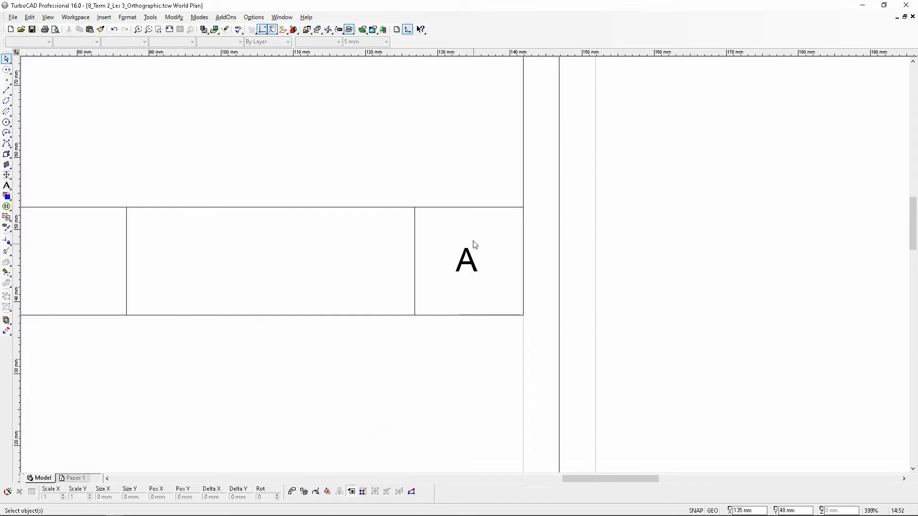
- Paste a copy of the letter A onto the blue top face directly above the green face labelled A
scroll(443, 263, down, 4)
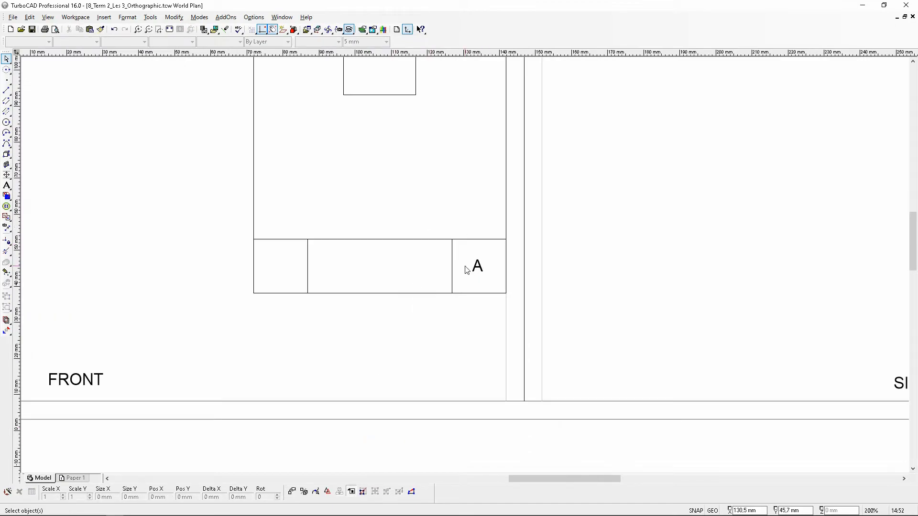
scroll(67, 287, up, 2)
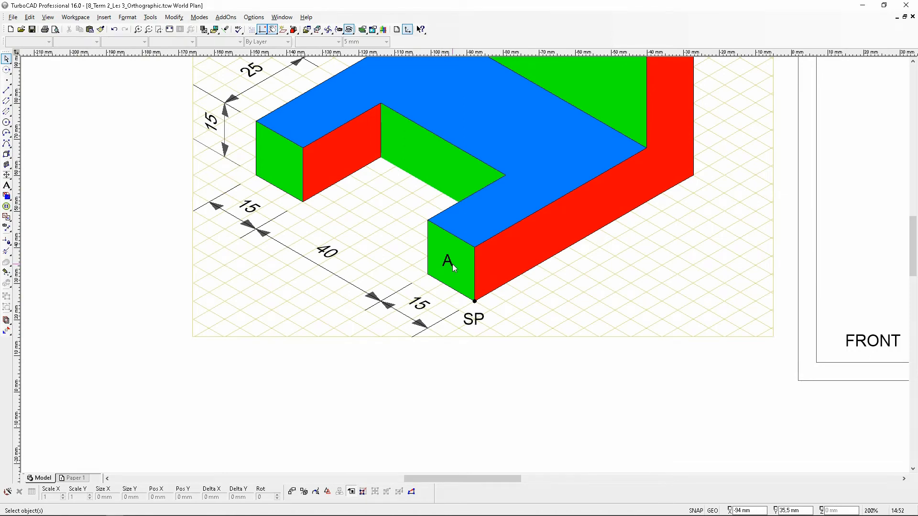
scroll(453, 267, down, 2)
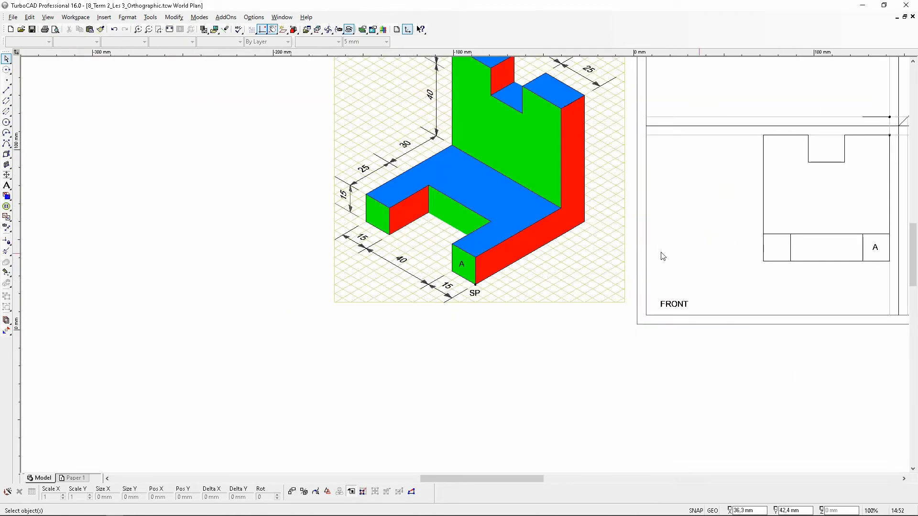
scroll(466, 260, up, 2)
scroll(419, 319, up, 2)
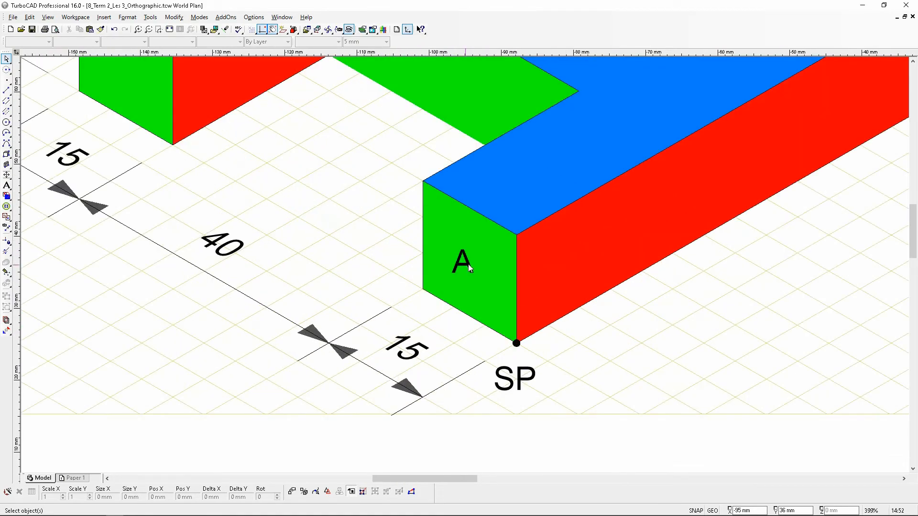
scroll(517, 202, up, 2)
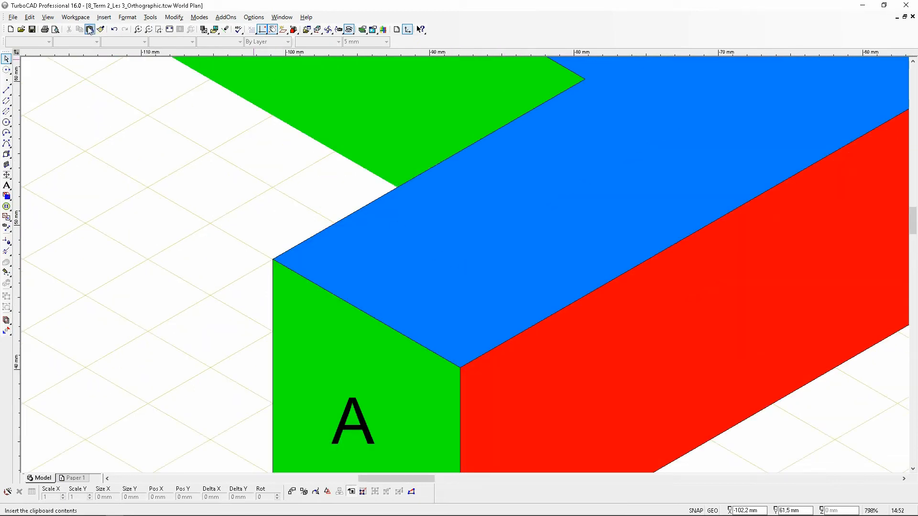
key(ctrl+v)
click(475, 275)
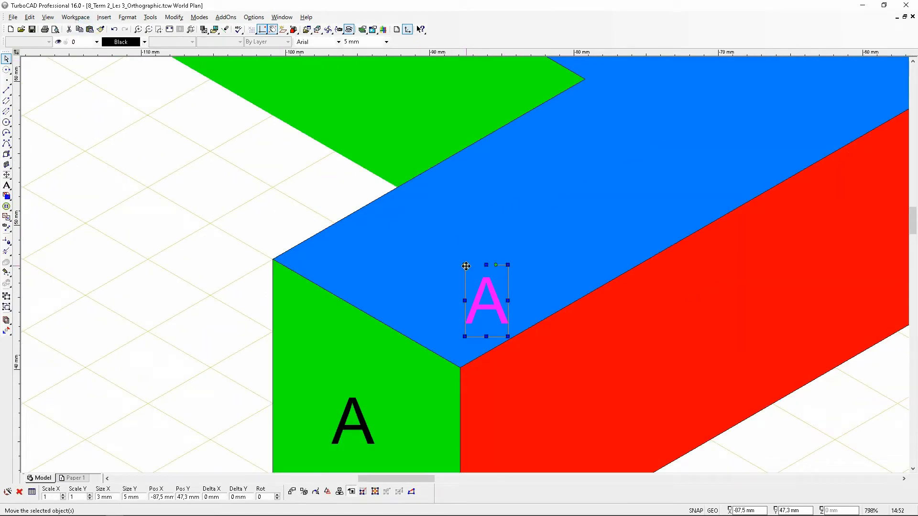
drag(464, 264, 403, 232)
drag(418, 270, 418, 270)
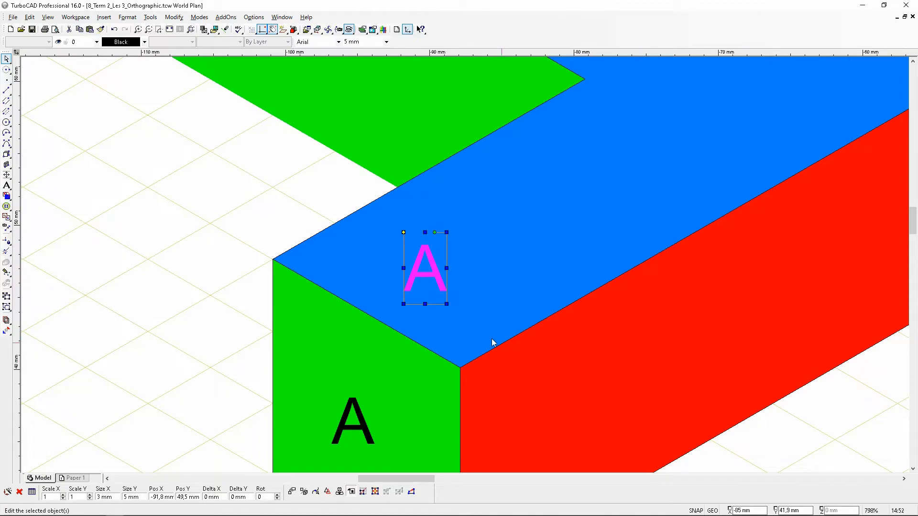
- Paste a copy of the letter A just above the 15 mm line in the top view
scroll(474, 287, down, 5)
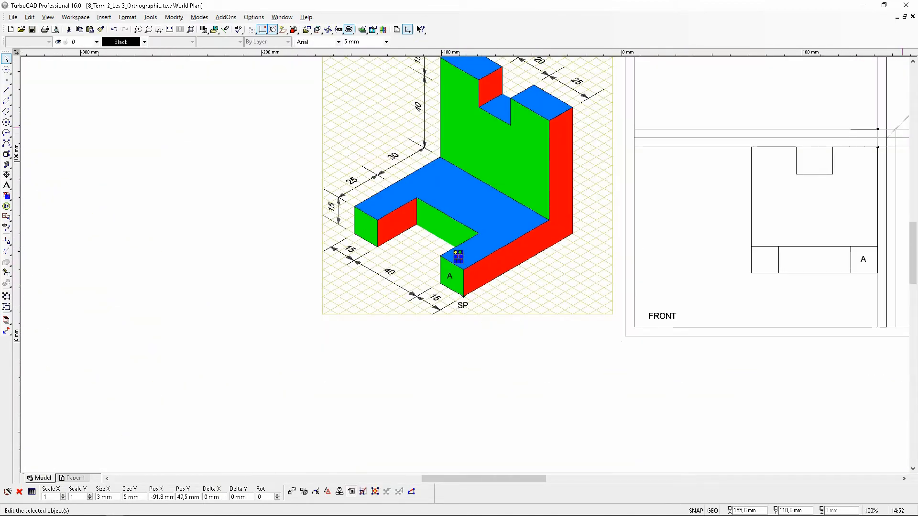
scroll(861, 130, up, 4)
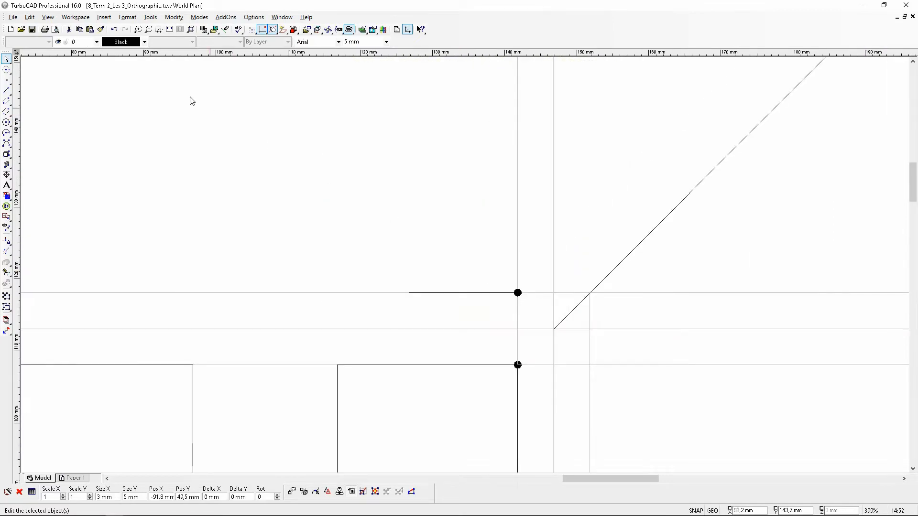
click(90, 29)
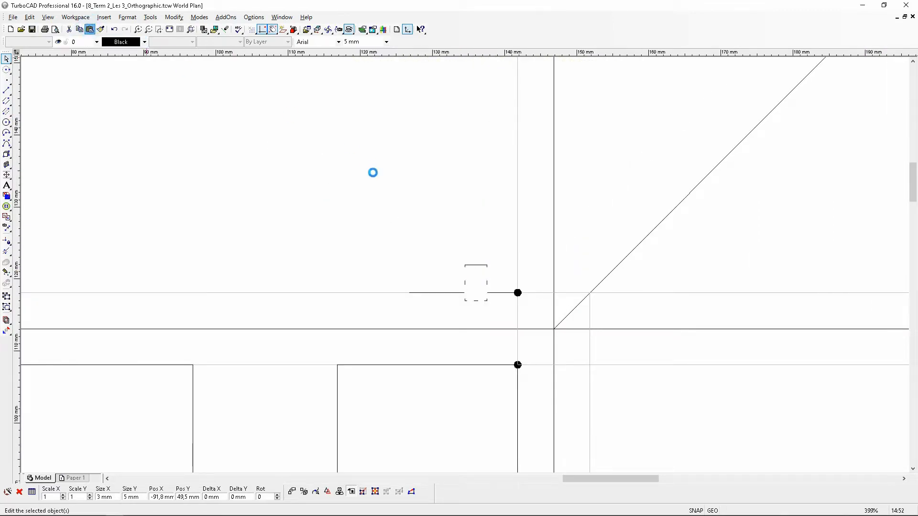
drag(463, 262, 452, 248)
click(377, 212)
scroll(495, 263, down, 4)
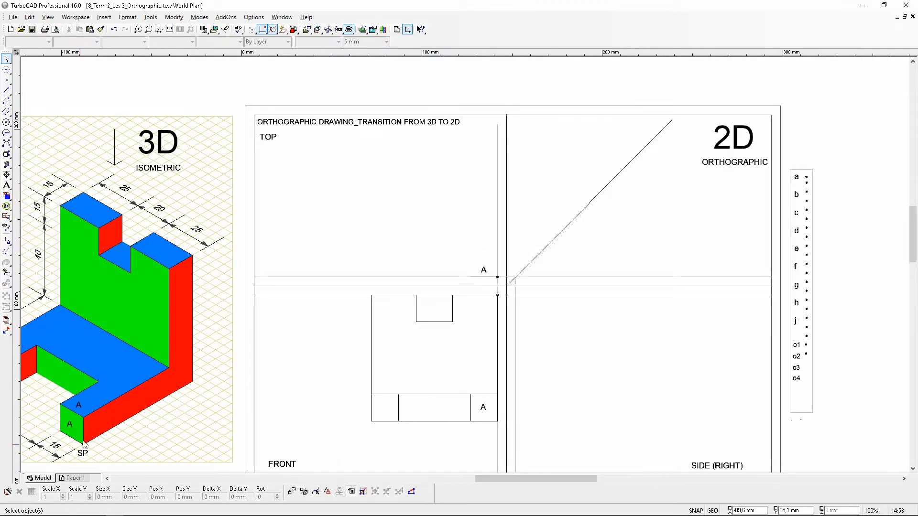
- Change the label on the isometric drawing's blue top face to B
scroll(80, 407, up, 4)
click(80, 406)
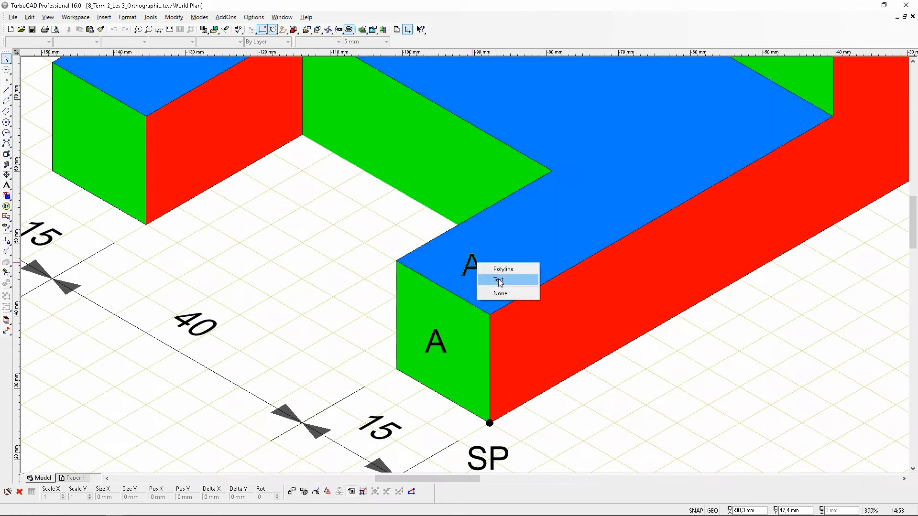
click(499, 280)
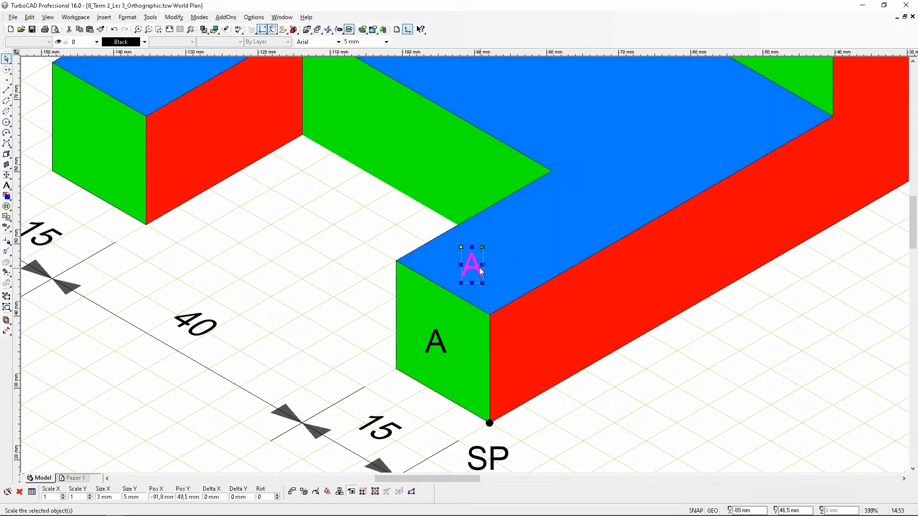
double_click(461, 250)
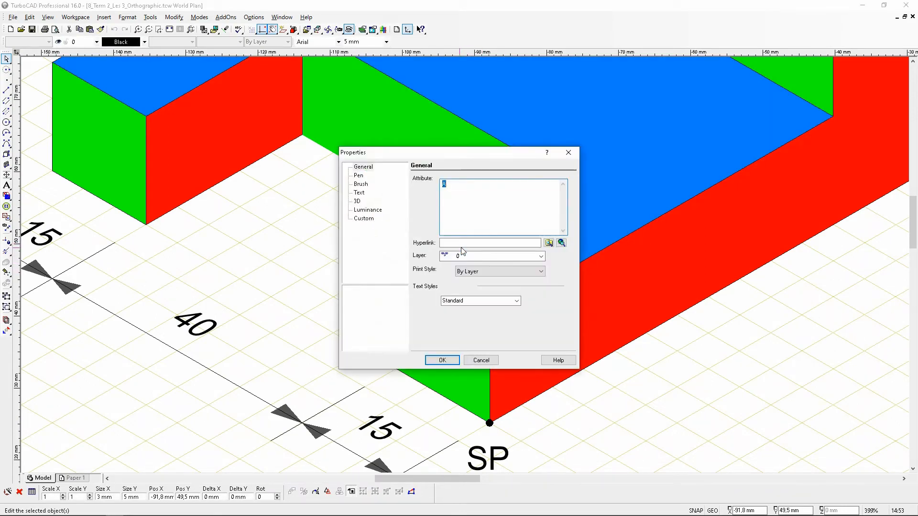
text(b)
key(alt)
drag(458, 188, 434, 191)
text(B)
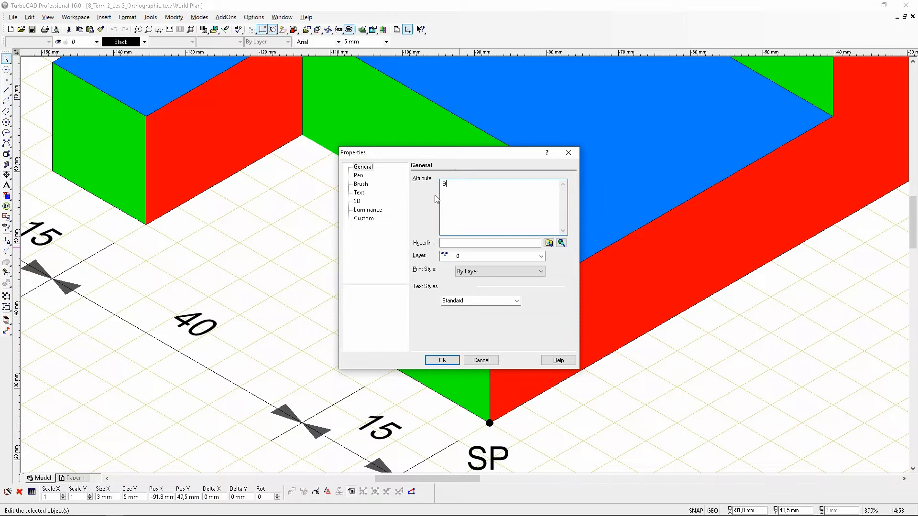
click(441, 361)
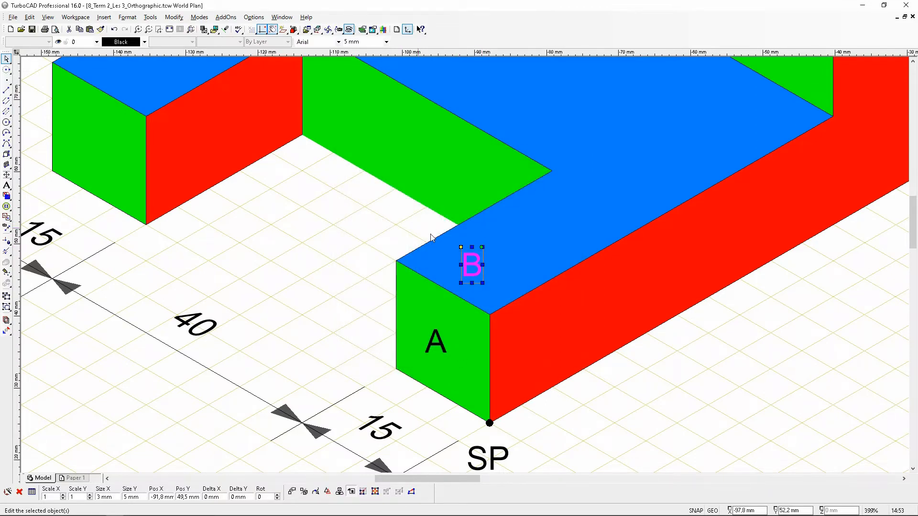
- Change the label above the top view's 15 mm line to B
scroll(432, 238, down, 5)
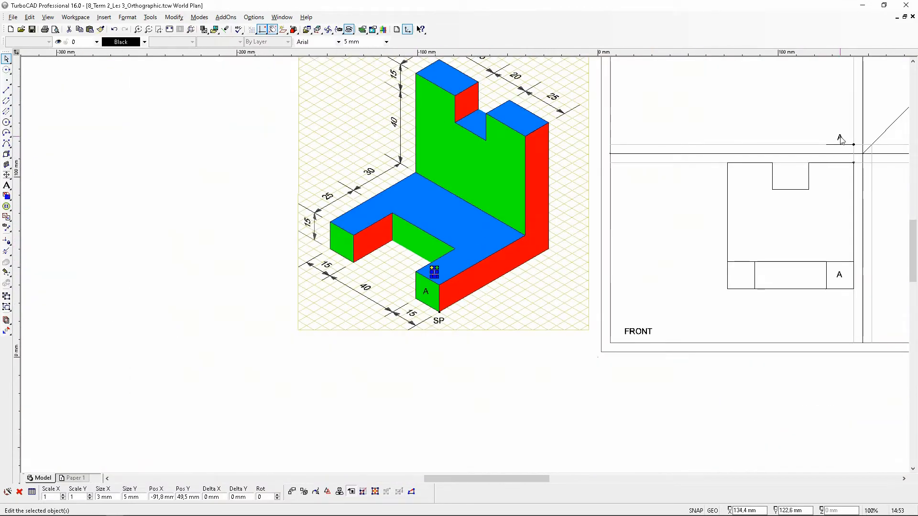
scroll(841, 139, up, 5)
click(839, 137)
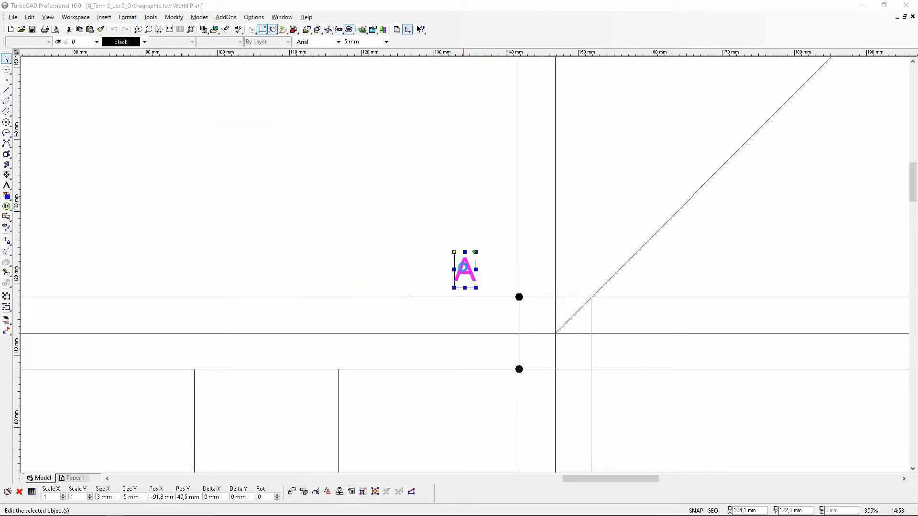
double_click(462, 267)
text(B)
click(442, 360)
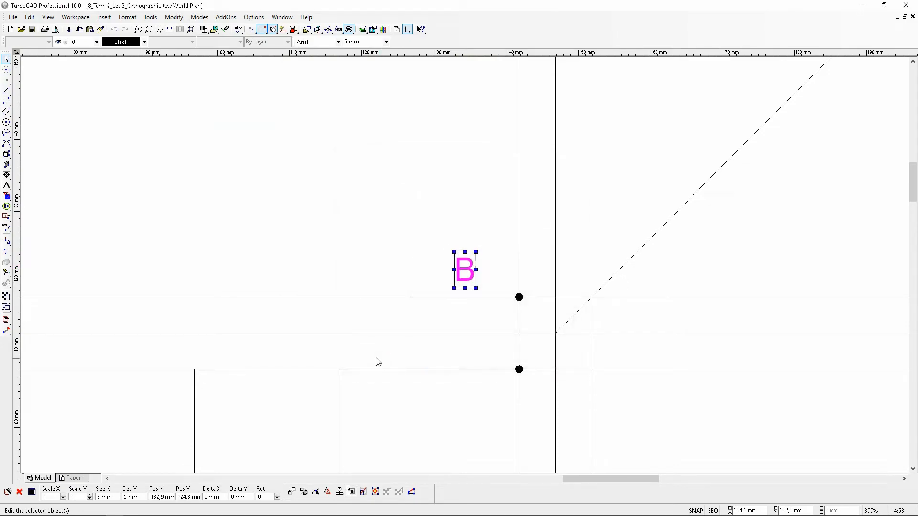
- Draw a black 25 mm vertical line upward from the left end of the 15 mm line labelled B in the top view
click(358, 250)
scroll(436, 330, down, 5)
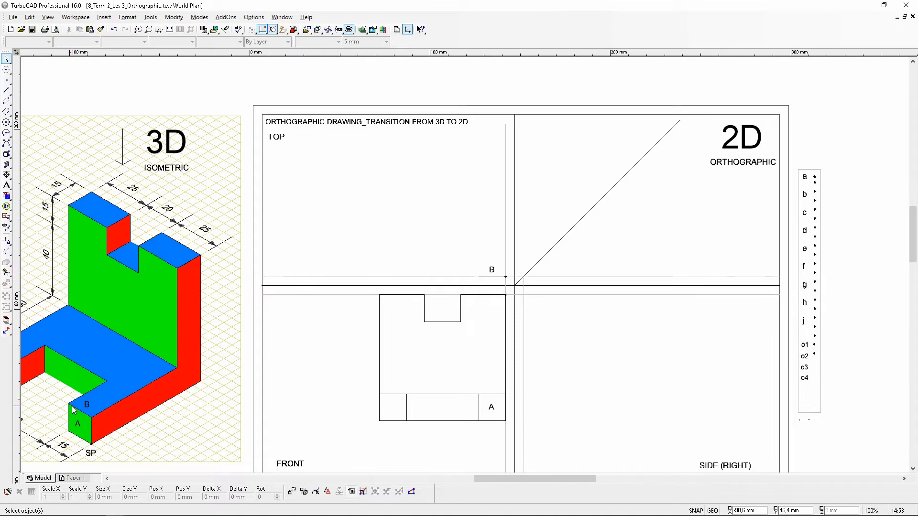
scroll(73, 409, up, 1)
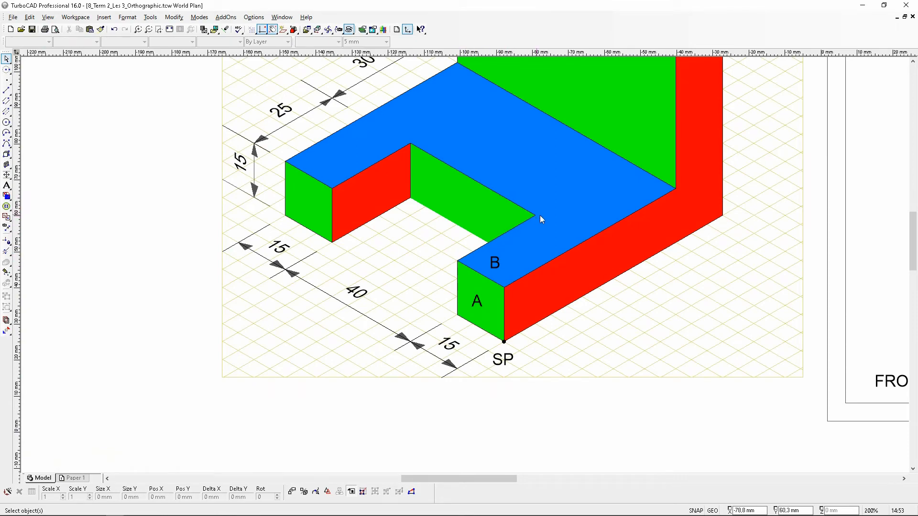
scroll(540, 215, down, 2)
scroll(644, 216, up, 3)
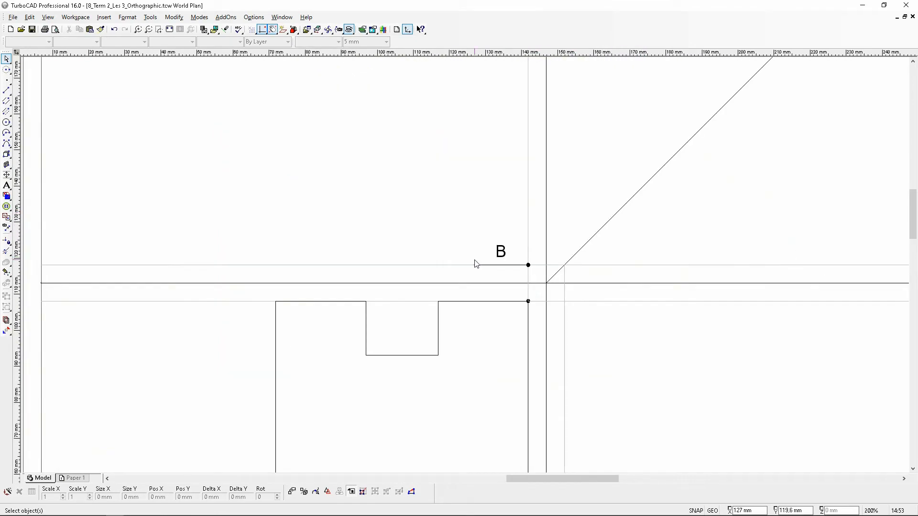
click(6, 90)
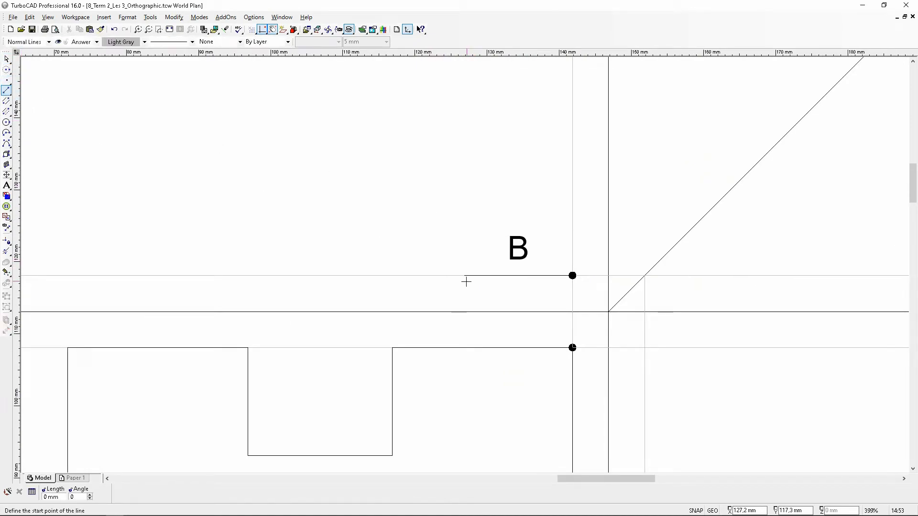
click(144, 42)
click(110, 57)
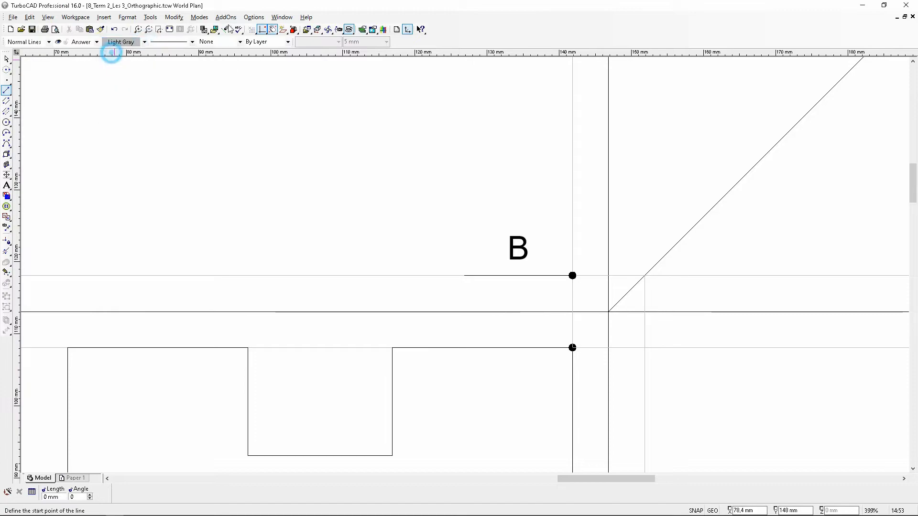
click(464, 276)
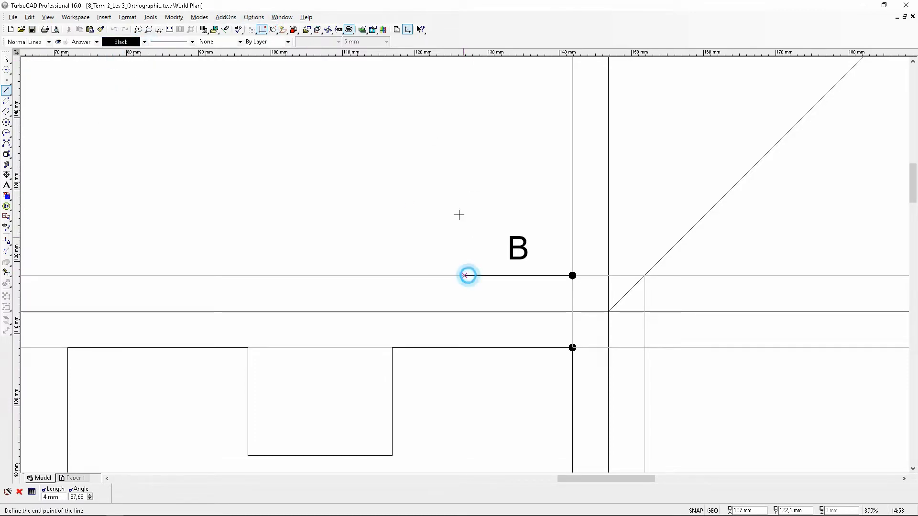
scroll(467, 109, down, 2)
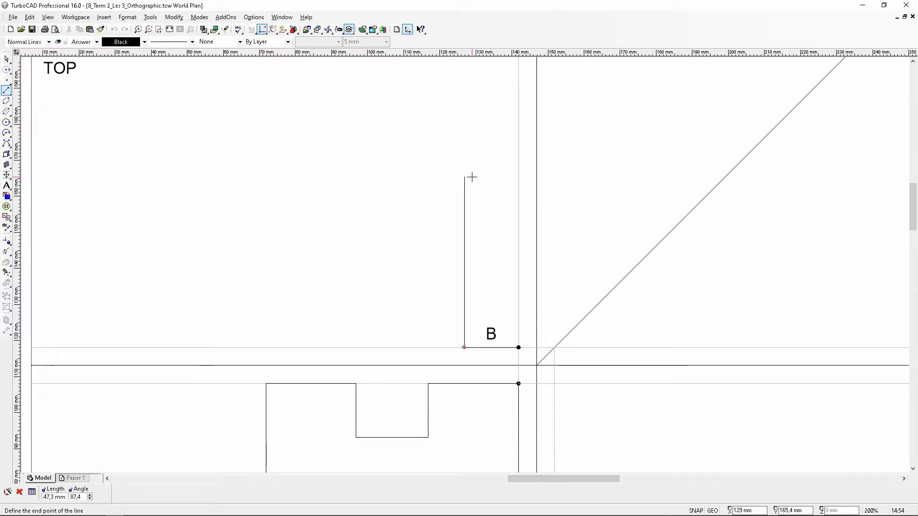
key(Tab)
text(25)
key(Return)
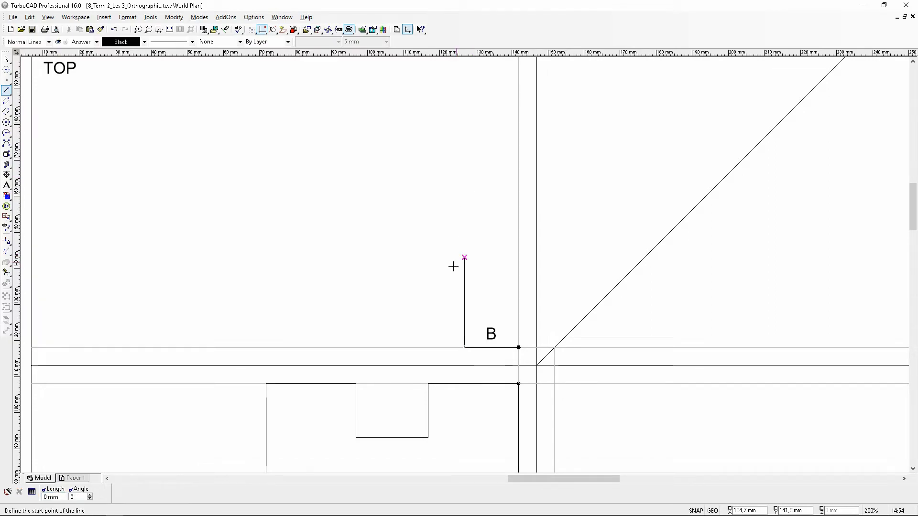
- Draw a light gray projection line from the upper-left corner of front-view face A up to the left end of line B in the top view
click(143, 42)
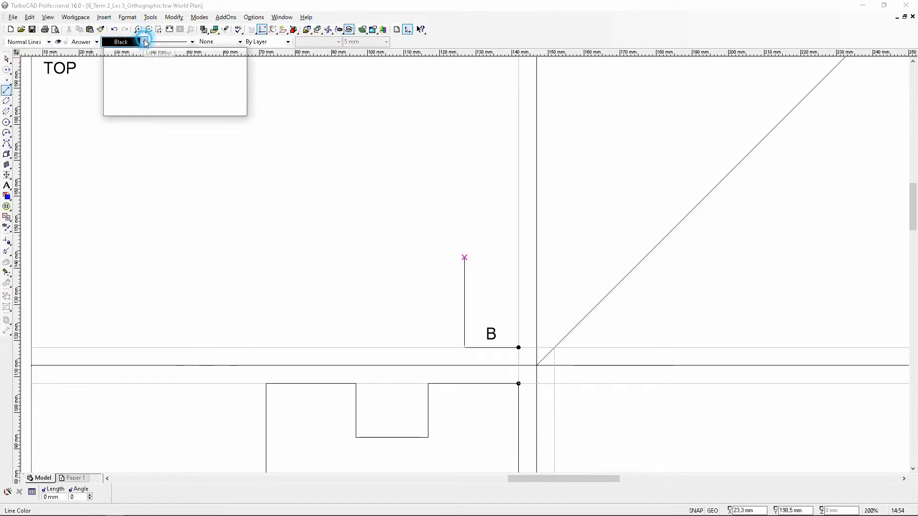
click(146, 57)
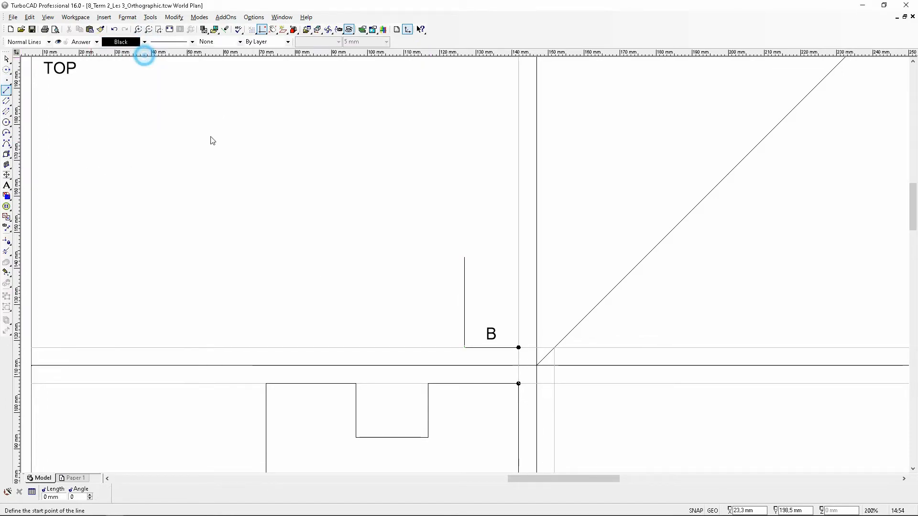
scroll(481, 143, down, 2)
scroll(464, 339, up, 2)
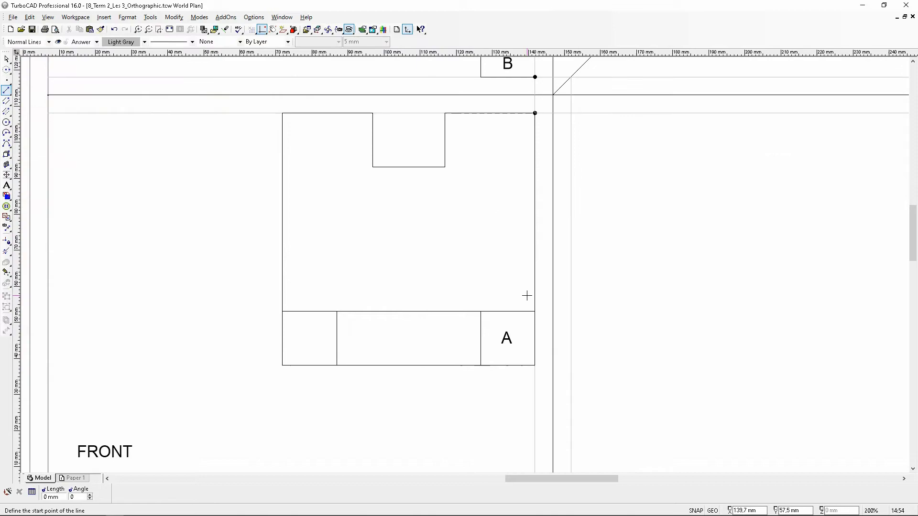
click(481, 311)
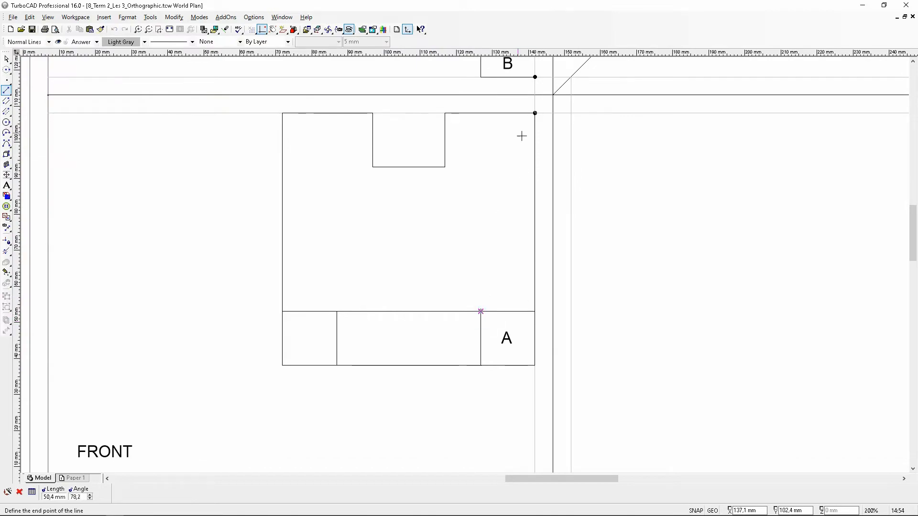
click(482, 76)
- Project a light gray line from the top of the front view's left inner vertical up to the level of the 25 mm line's upper end
scroll(471, 148, down, 2)
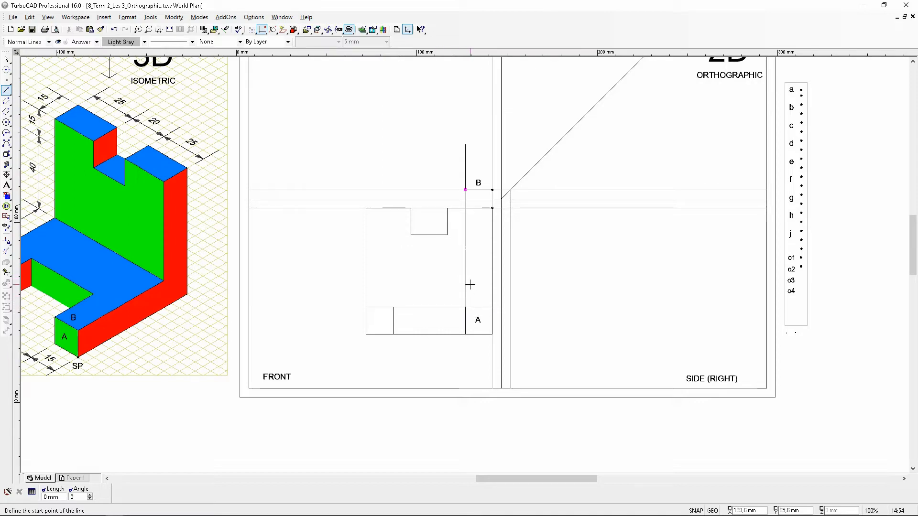
scroll(463, 188, up, 2)
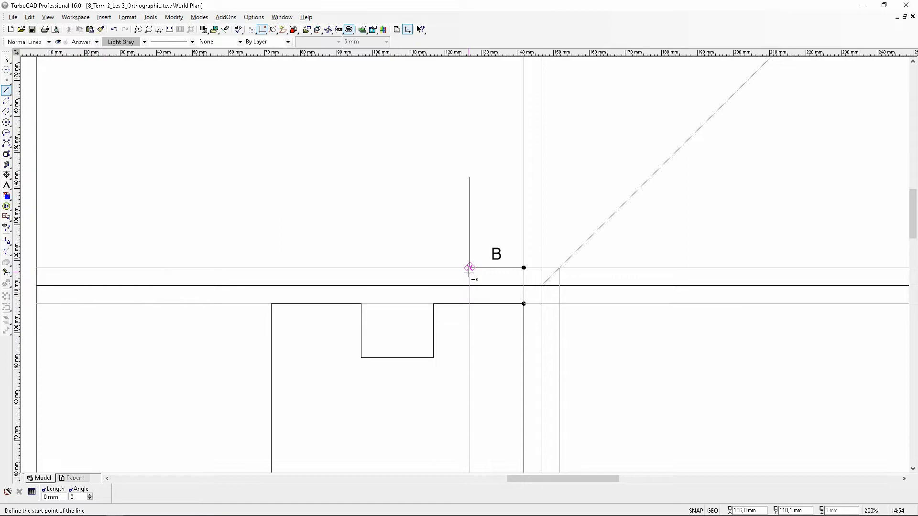
click(470, 242)
scroll(353, 228, down, 1)
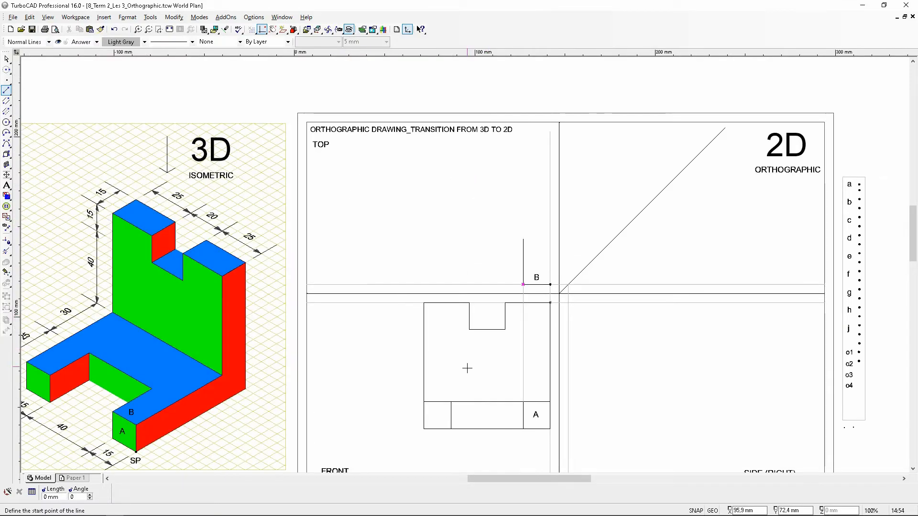
click(450, 402)
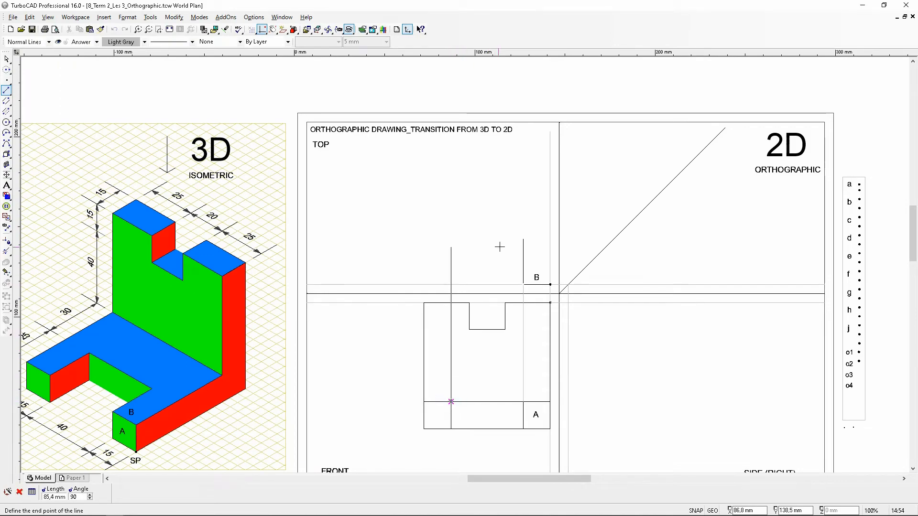
click(518, 241)
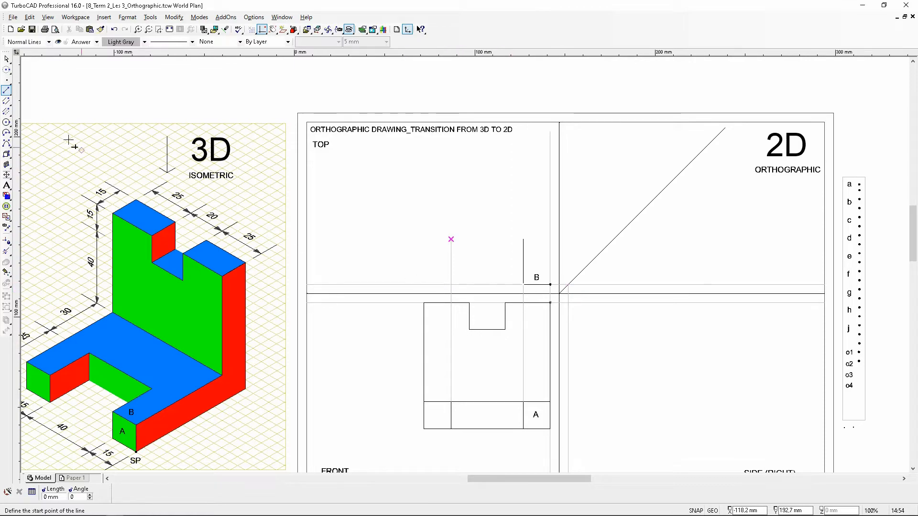
- Complete the top view's notch in black with a 40 mm horizontal line leftward from the 25 mm line and a 25 mm line down
click(144, 42)
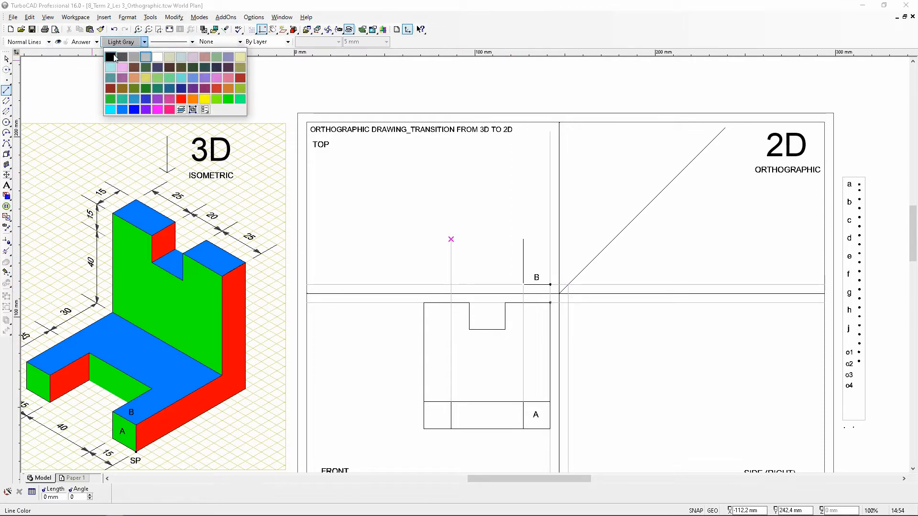
click(113, 55)
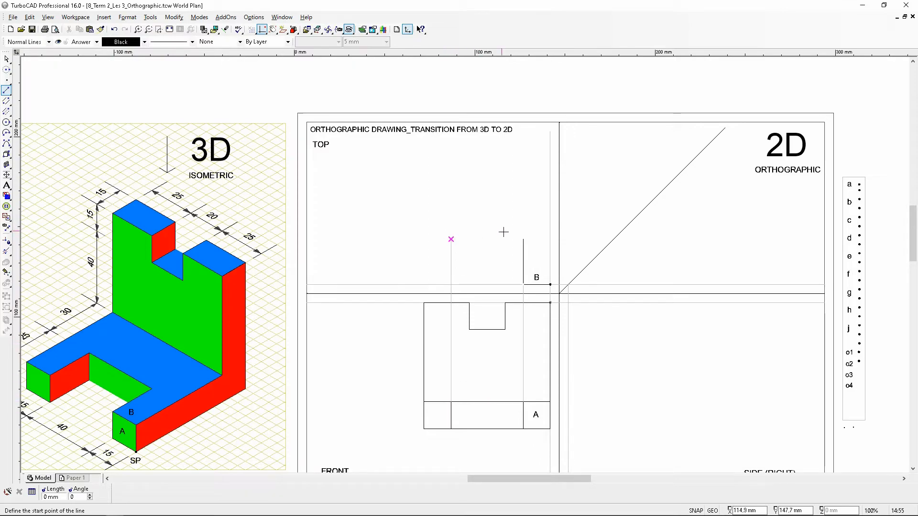
click(522, 240)
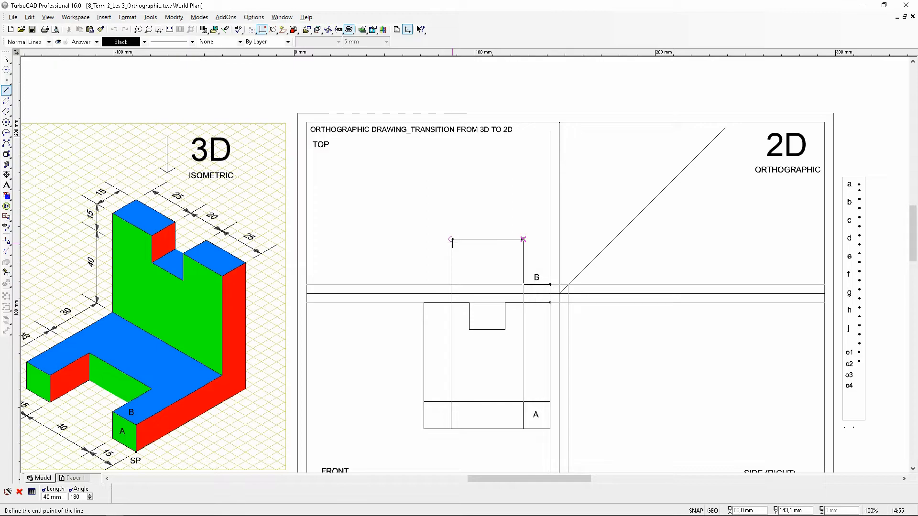
click(452, 240)
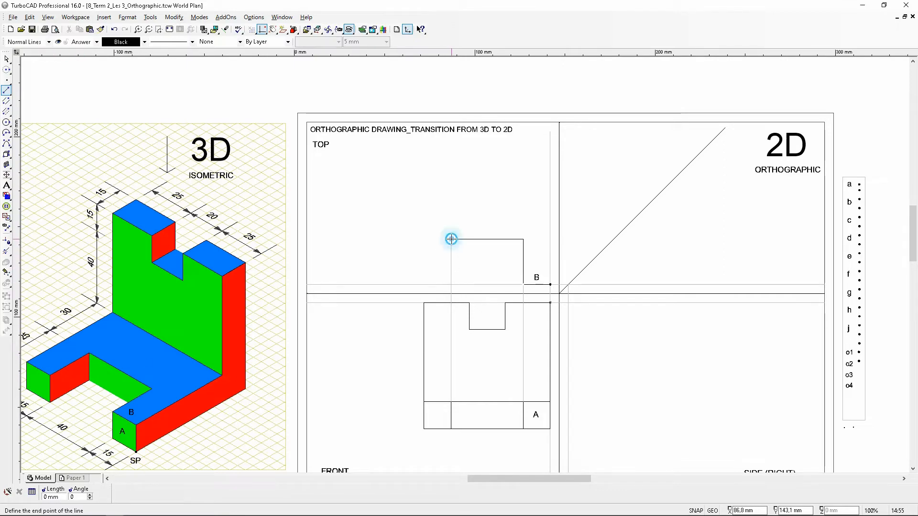
click(451, 239)
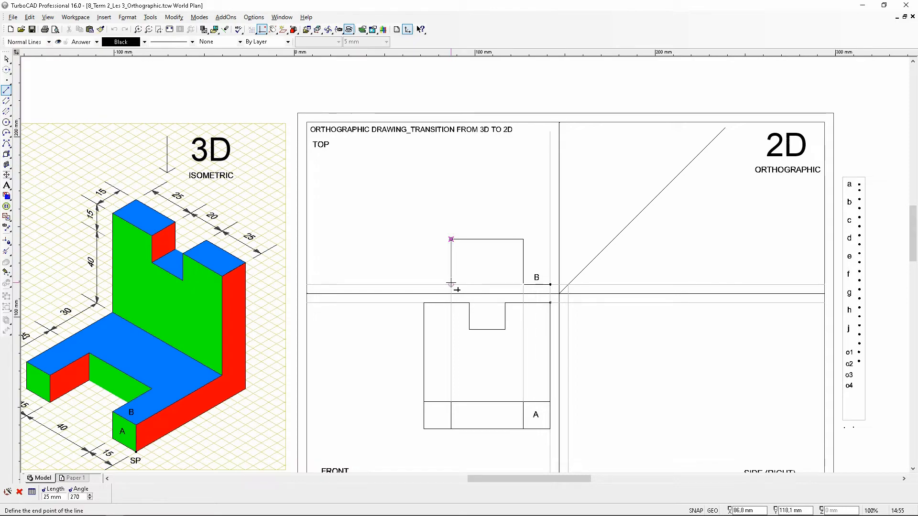
click(452, 285)
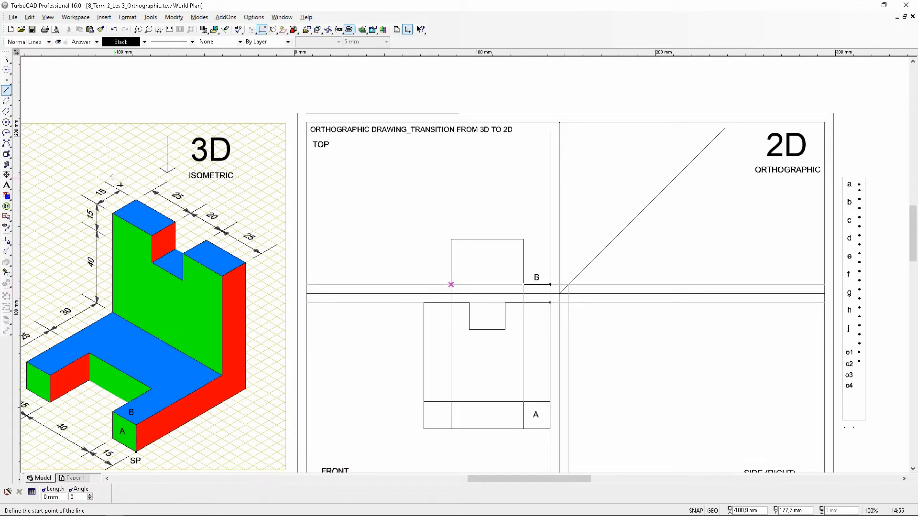
- Draw a light gray vertical projection line from the front view's upper-left corner up through the top view
click(145, 43)
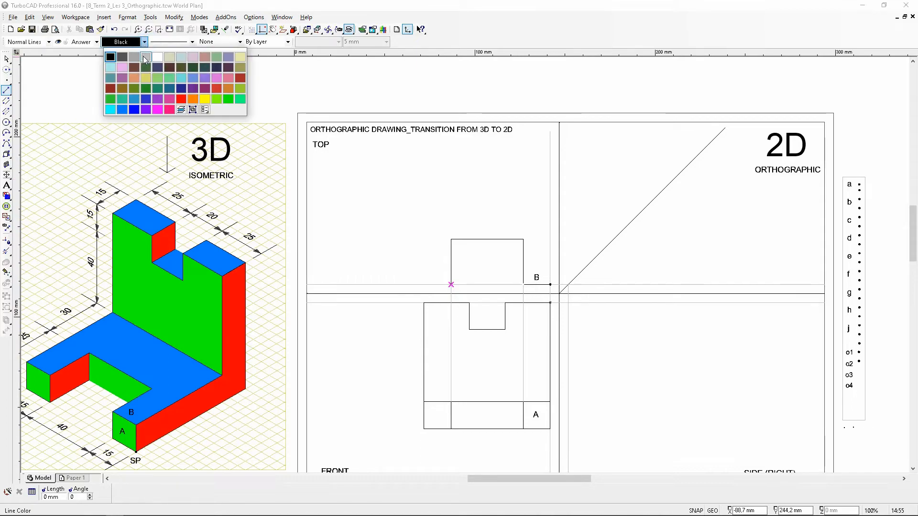
click(146, 70)
click(424, 302)
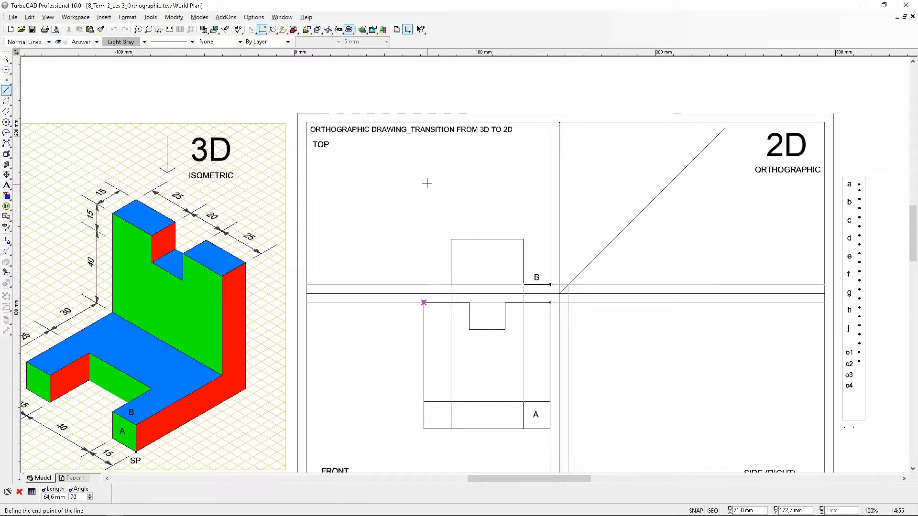
click(423, 144)
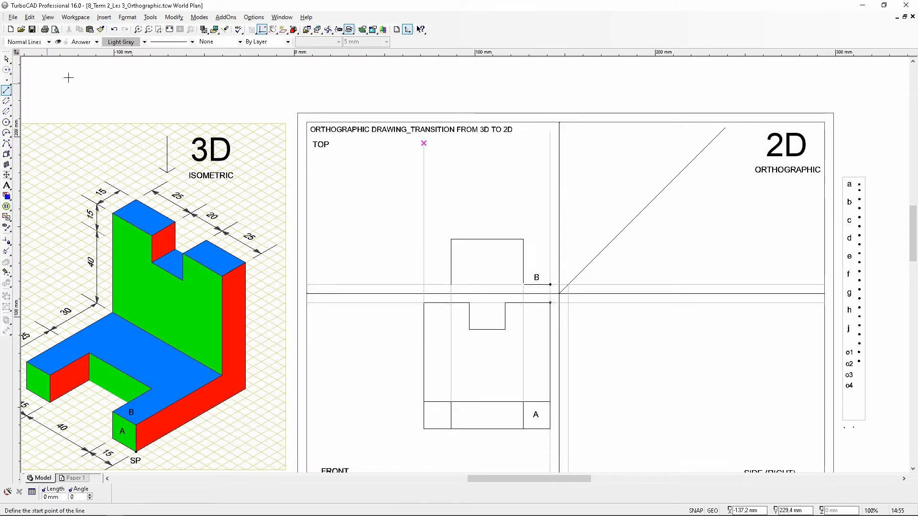
- Draw a black 15 mm horizontal line from the notch's lower-left corner to the left projection line in the top view
click(122, 42)
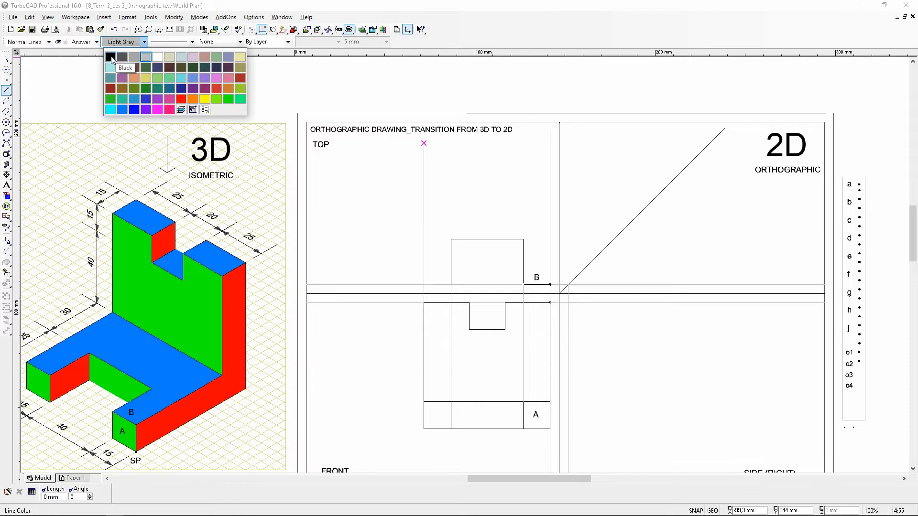
click(110, 57)
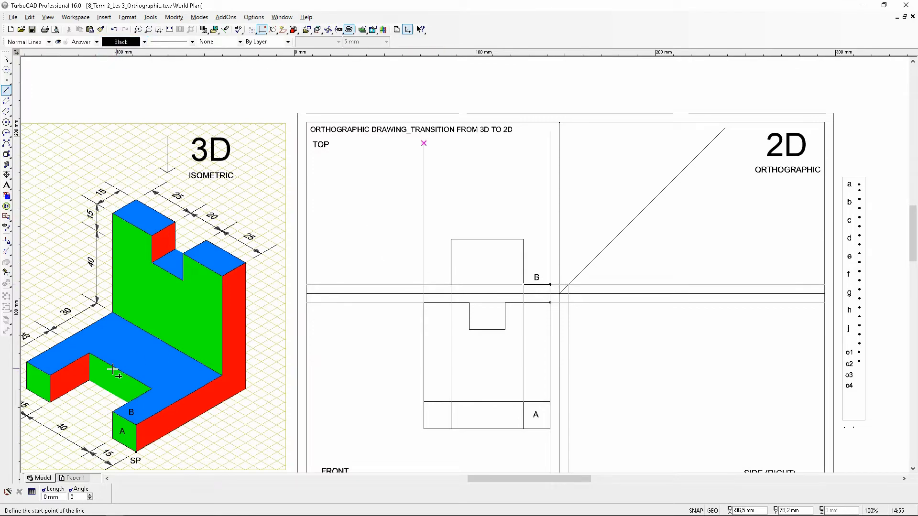
scroll(52, 382, up, 1)
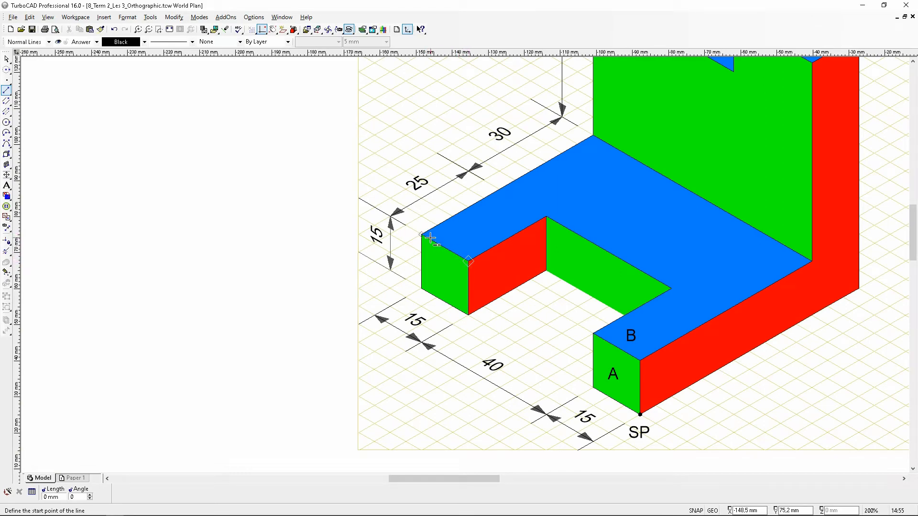
scroll(497, 256, down, 2)
scroll(643, 215, up, 1)
scroll(487, 266, up, 1)
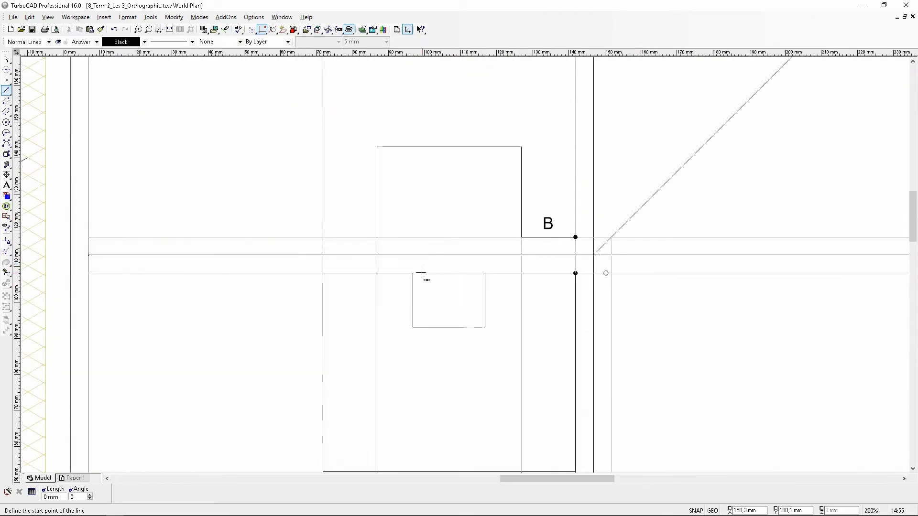
scroll(486, 266, up, 1)
click(545, 275)
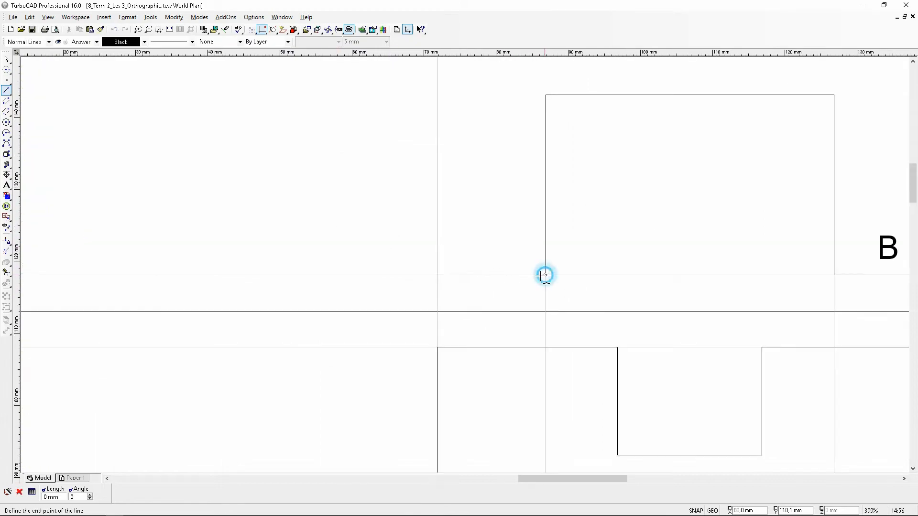
click(437, 275)
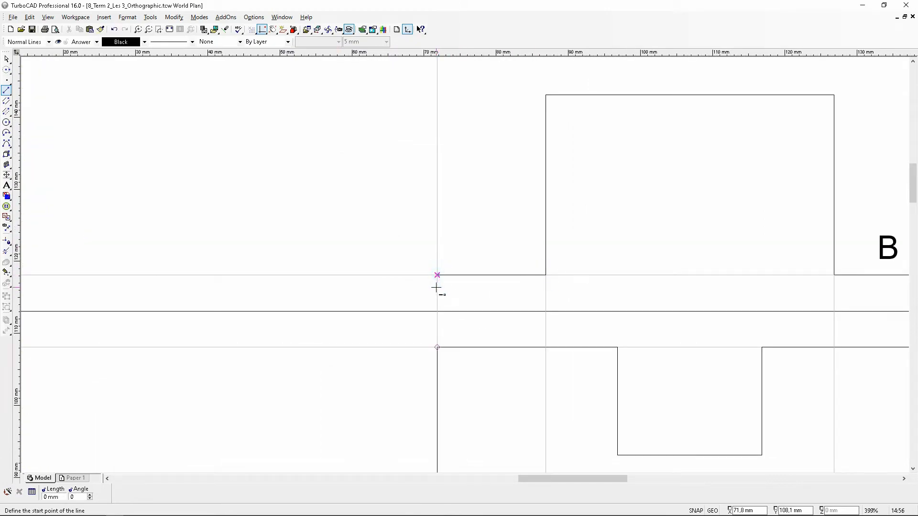
scroll(436, 272, down, 1)
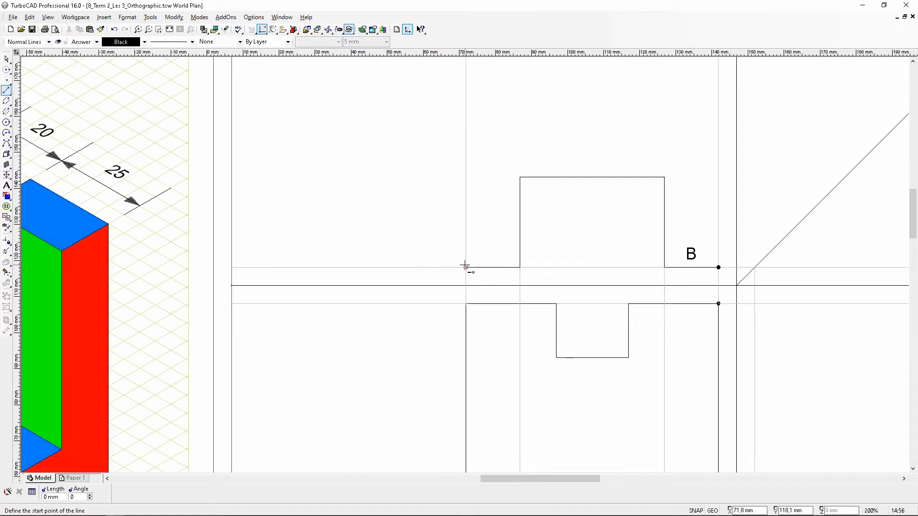
scroll(468, 263, down, 1)
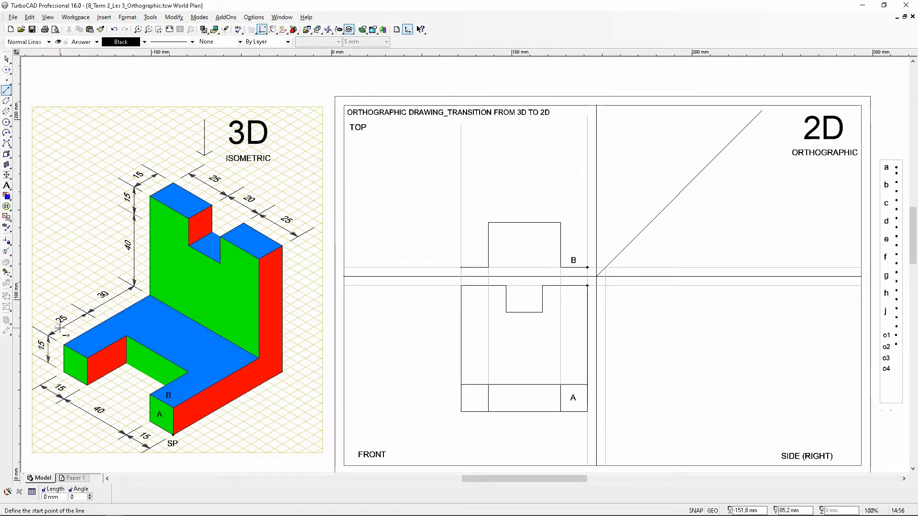
scroll(87, 329, up, 1)
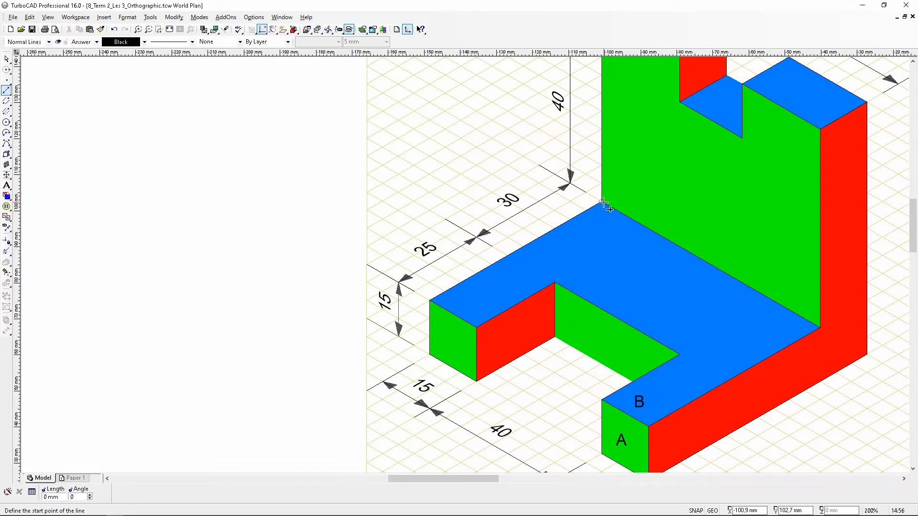
- Draw a black 70 mm vertical line up from the top view outline's lower-left corner along the left projection line
scroll(603, 204, down, 1)
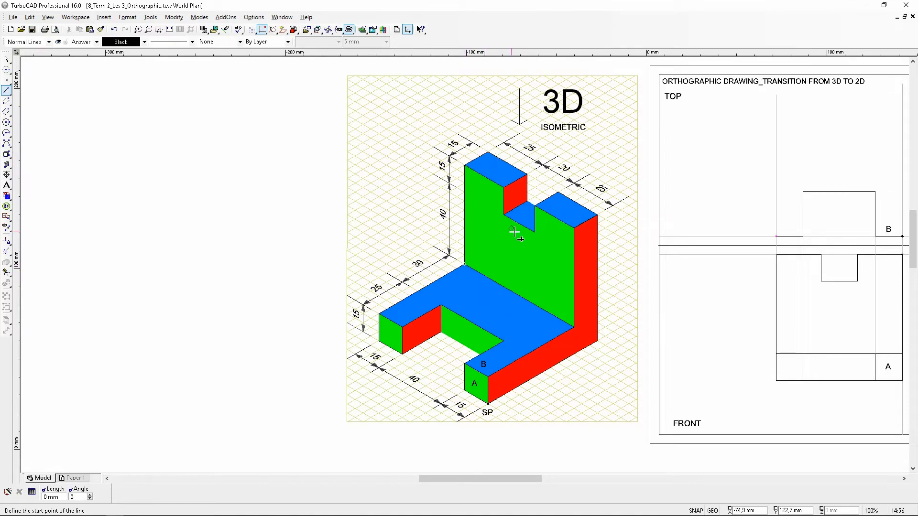
scroll(814, 203, up, 1)
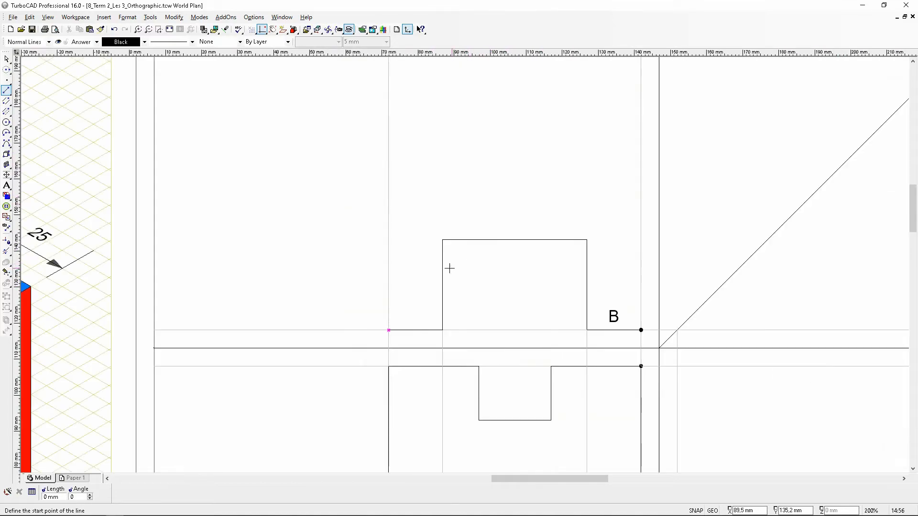
click(388, 329)
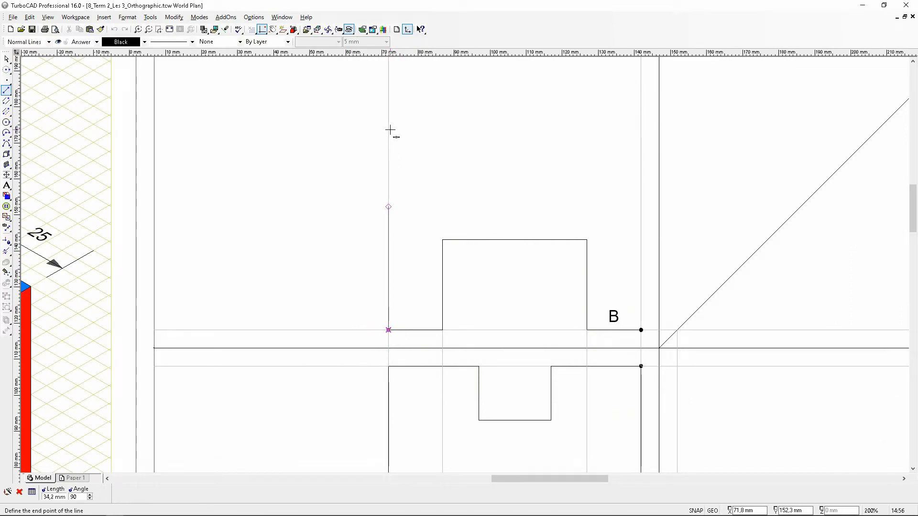
key(Tab)
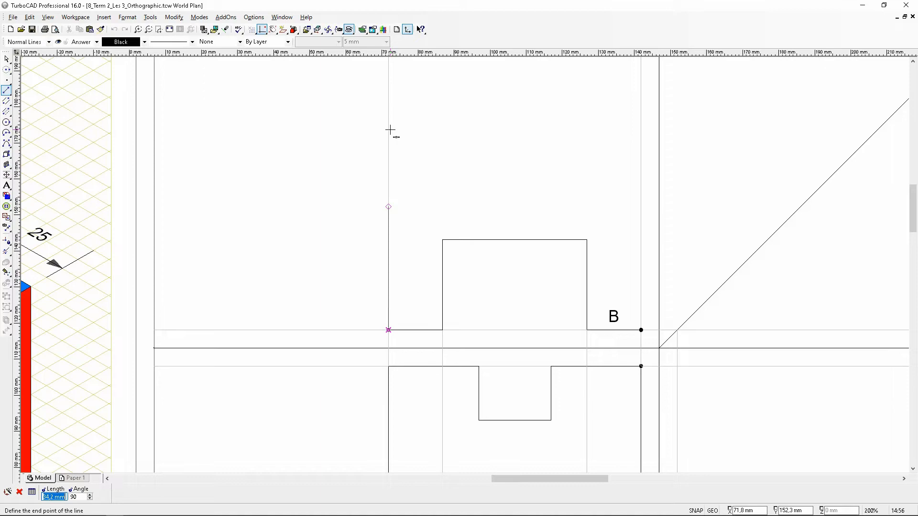
text(70)
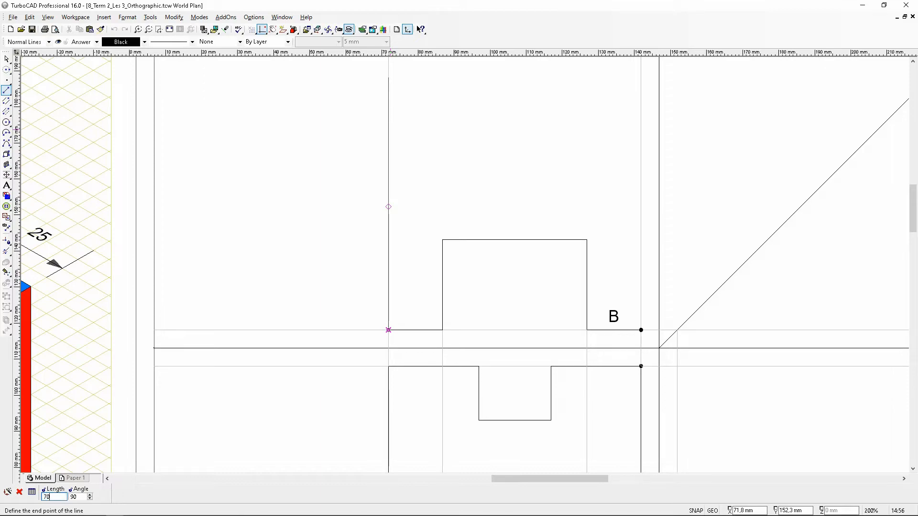
key(Return)
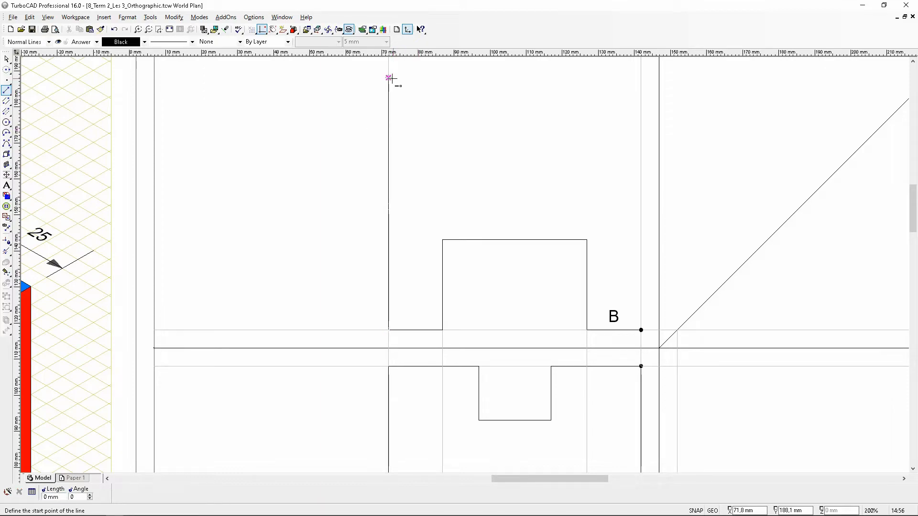
- Draw the top view's black horizontal back edge from the 70 mm line's upper end across to the right projection line
scroll(387, 90, down, 1)
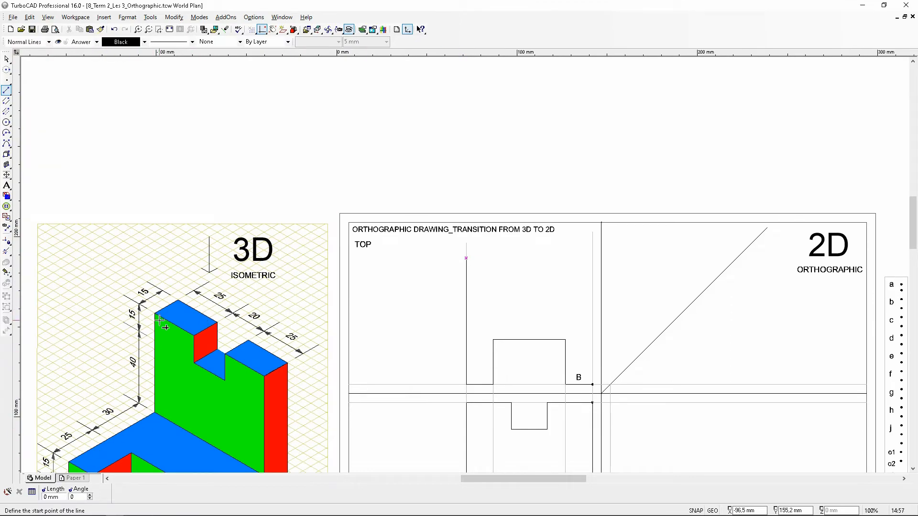
scroll(179, 301, up, 2)
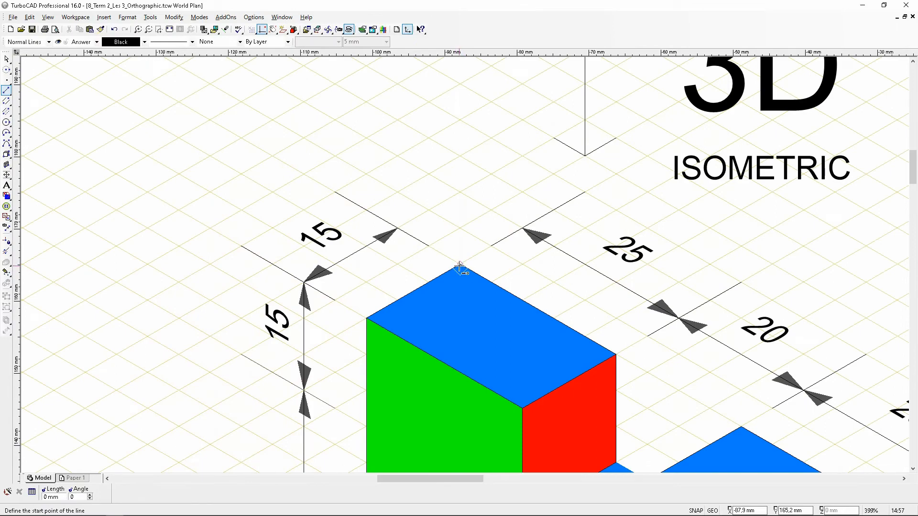
scroll(459, 268, down, 1)
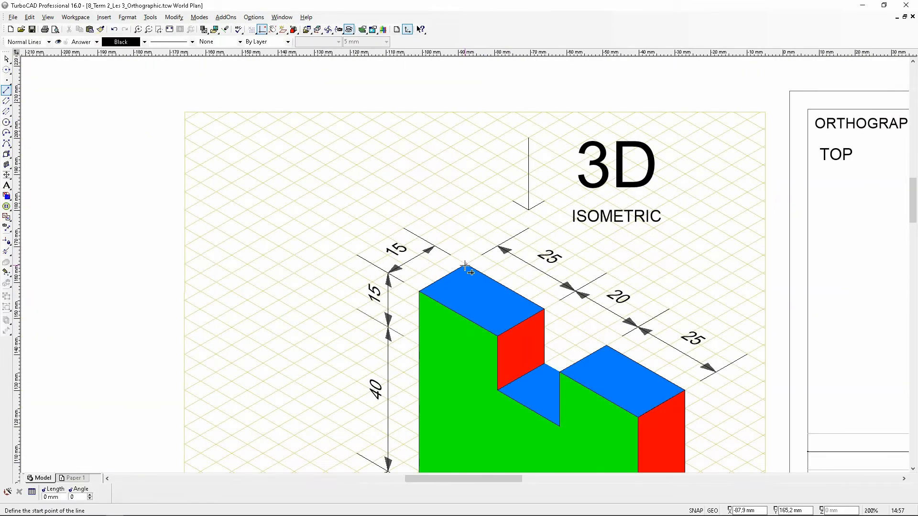
scroll(465, 268, down, 1)
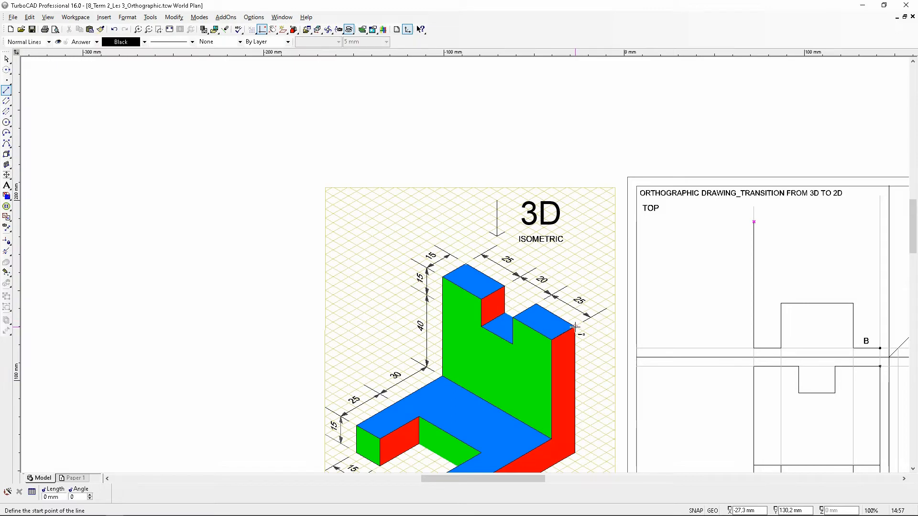
click(752, 226)
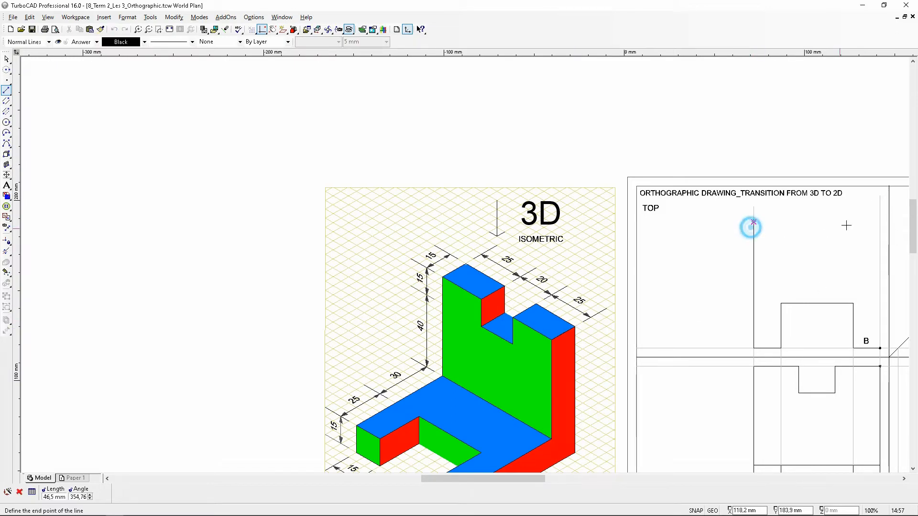
click(879, 223)
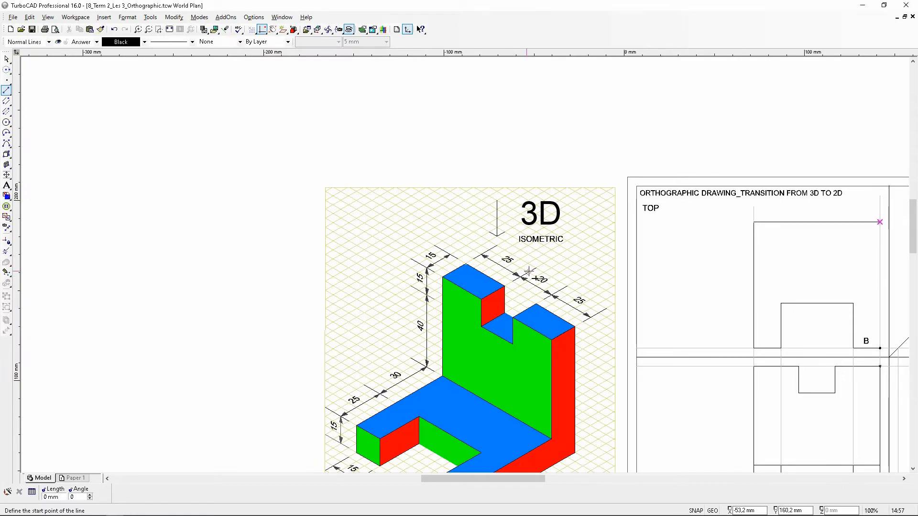
- Close the top view outline with a black vertical line from its upper-right corner down to the corner point beside label B
scroll(541, 284, up, 2)
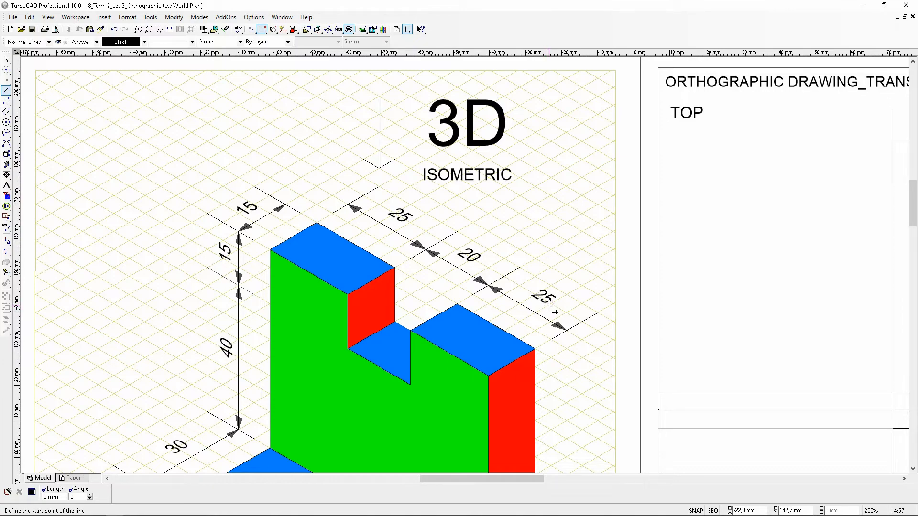
scroll(550, 306, down, 2)
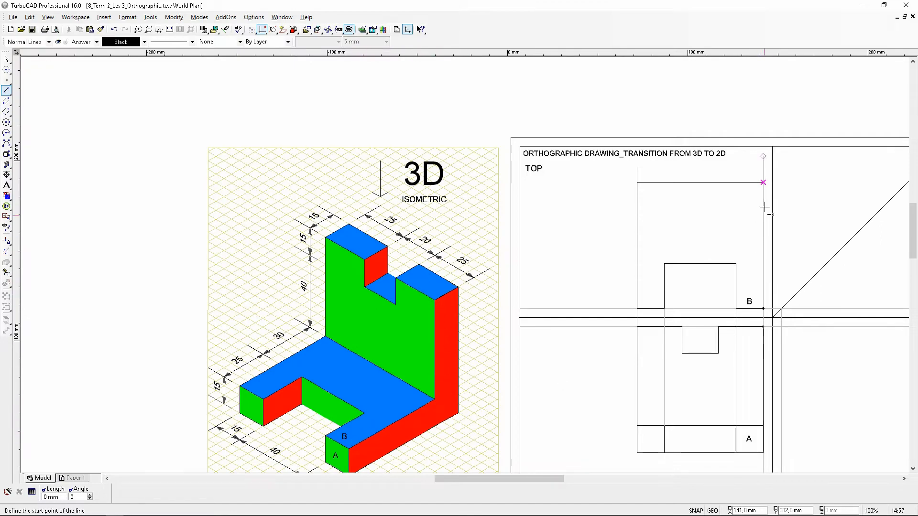
click(763, 182)
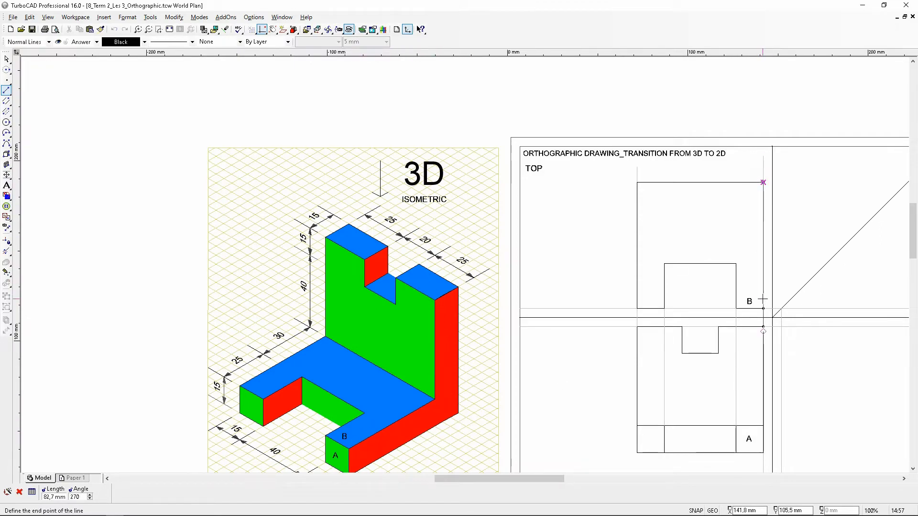
scroll(763, 298, up, 3)
click(763, 308)
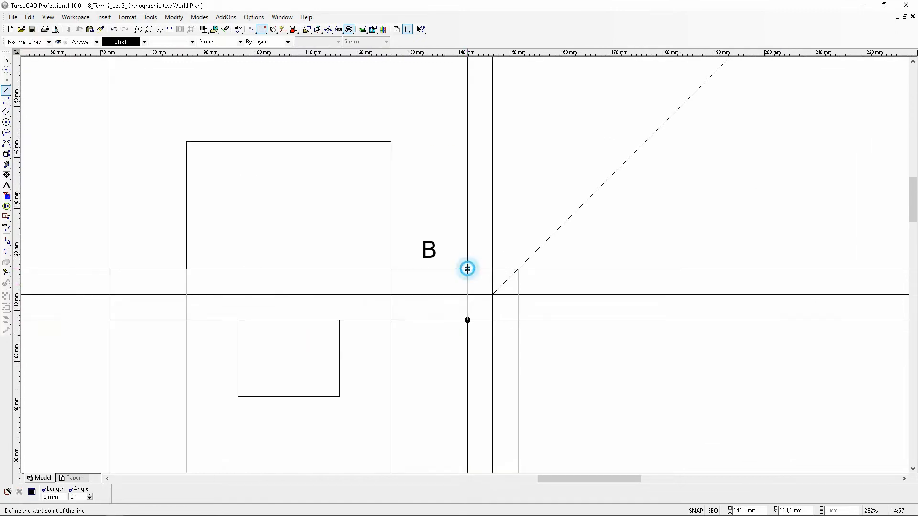
- Examine the notch and upper blue faces of the isometric block's back wall and compare them with the top view outline
scroll(455, 259, down, 2)
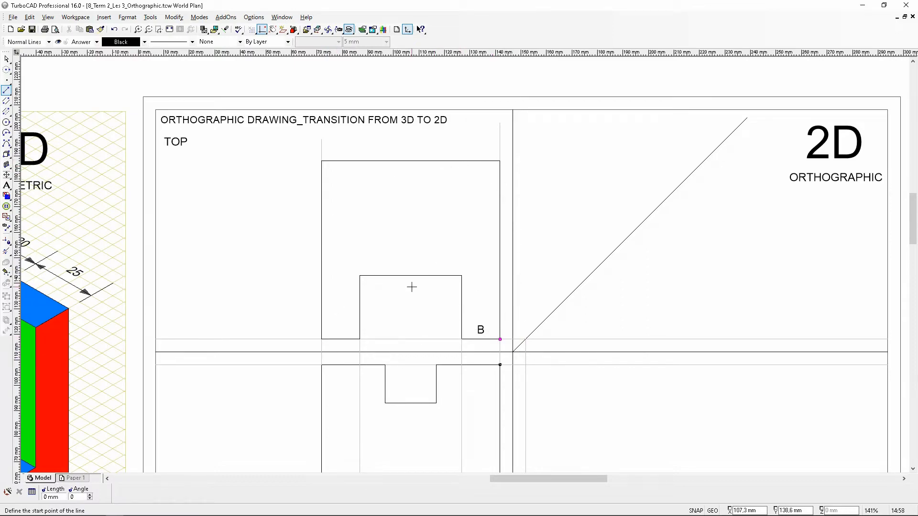
scroll(413, 287, down, 2)
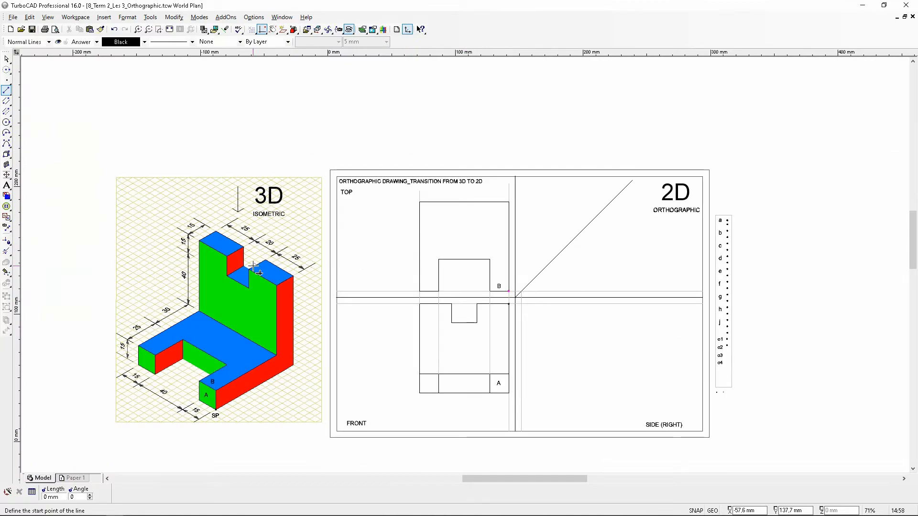
scroll(273, 268, up, 2)
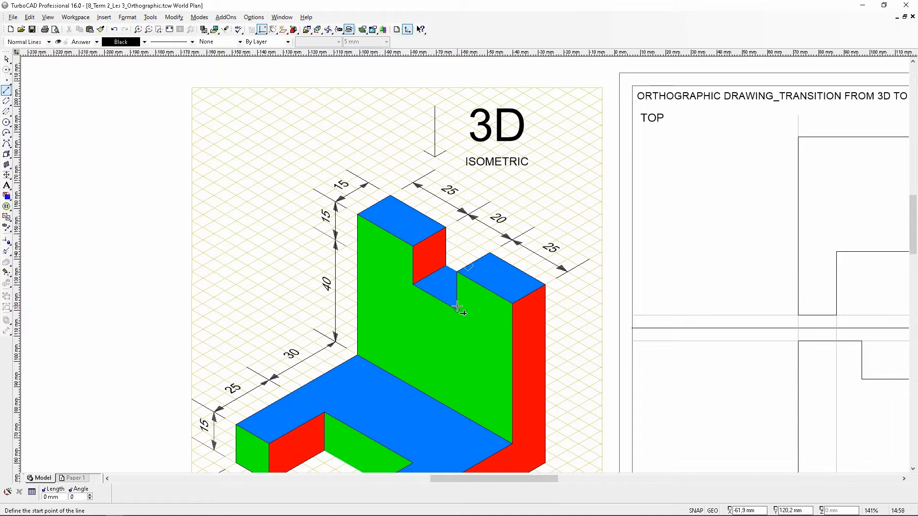
scroll(456, 304, down, 1)
scroll(676, 197, up, 1)
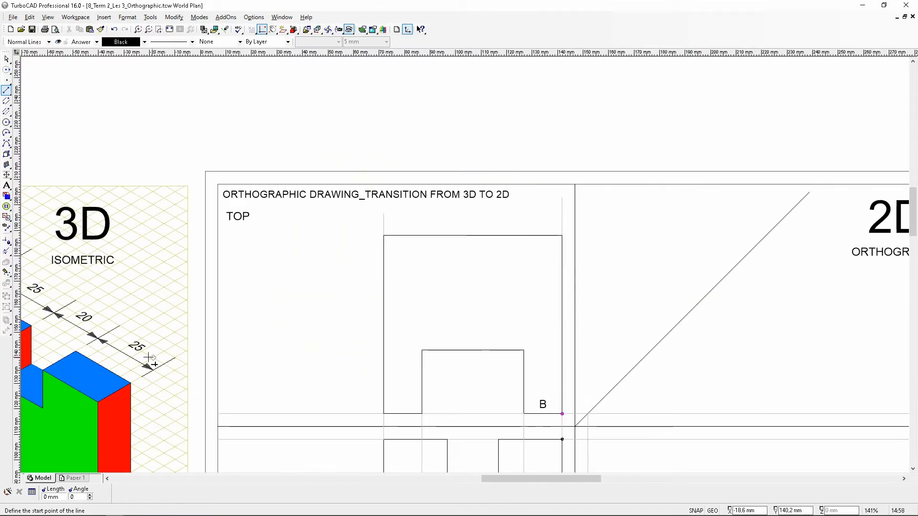
scroll(49, 386, up, 1)
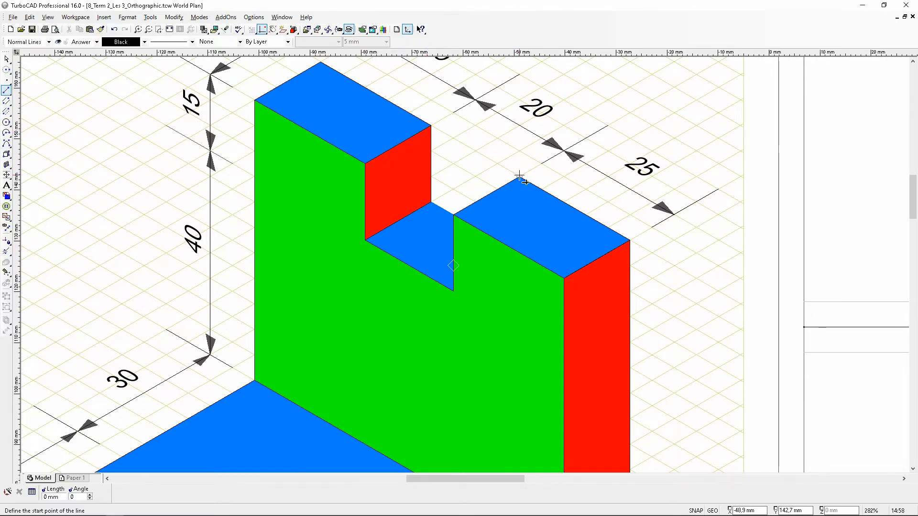
- Add a construction circle of 15 mm radius centred on the upper-right corner of the top view's outline
scroll(519, 175, down, 1)
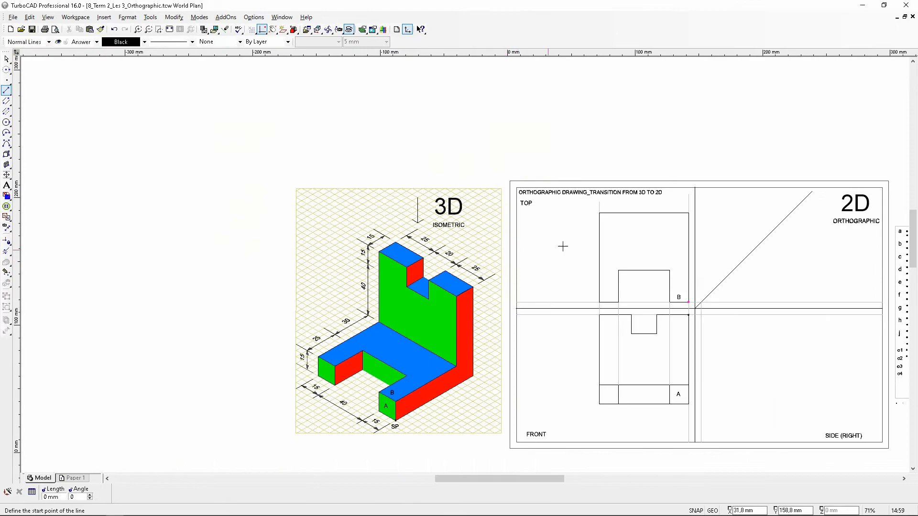
scroll(627, 230, up, 2)
scroll(468, 264, up, 2)
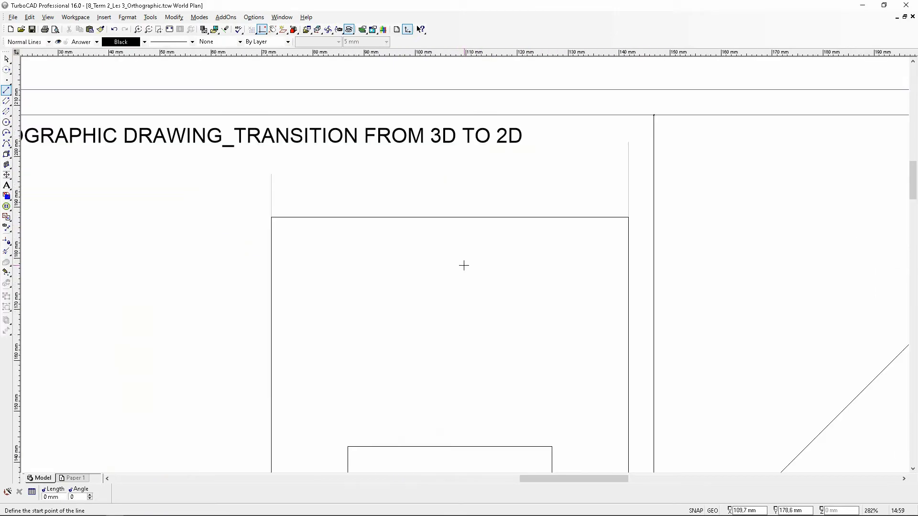
click(6, 134)
click(7, 70)
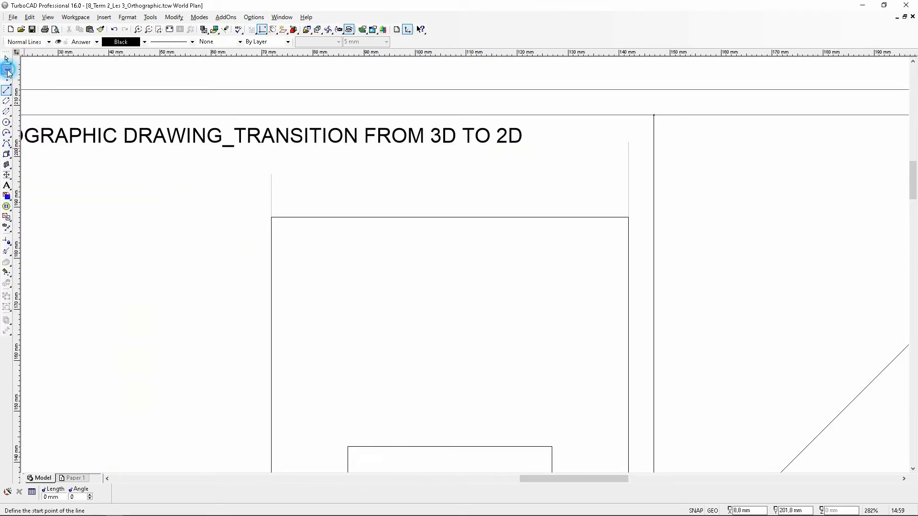
click(628, 217)
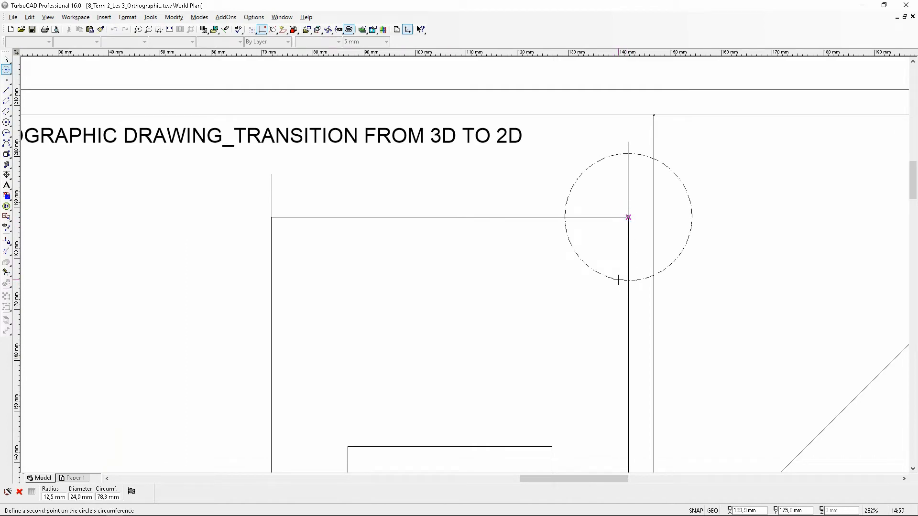
key(Tab)
text(15)
key(Return)
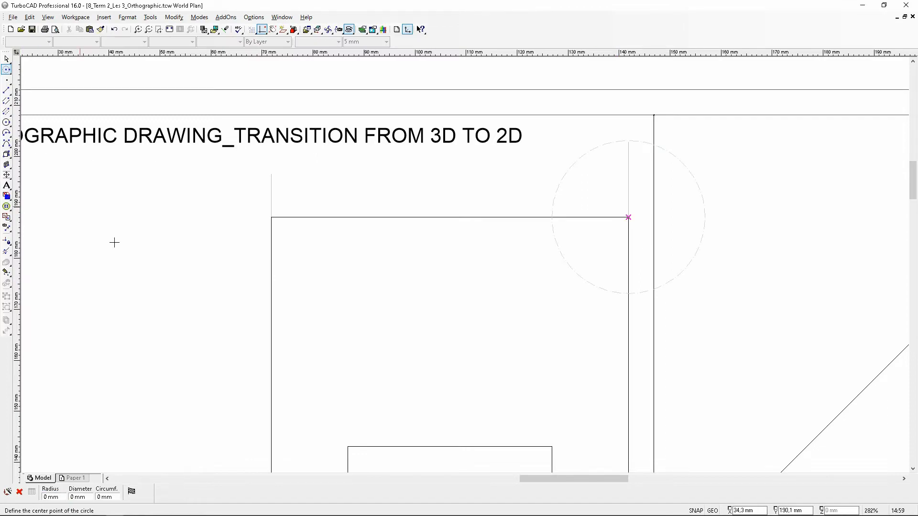
- Draw a horizontal line across the top view, from the construction circle's intersection with the right edge to the left edge
scroll(120, 255, down, 1)
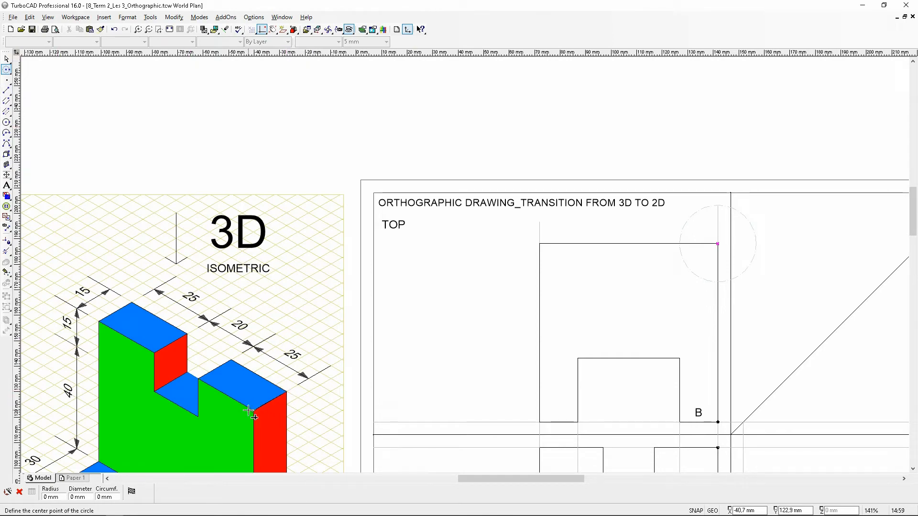
click(6, 73)
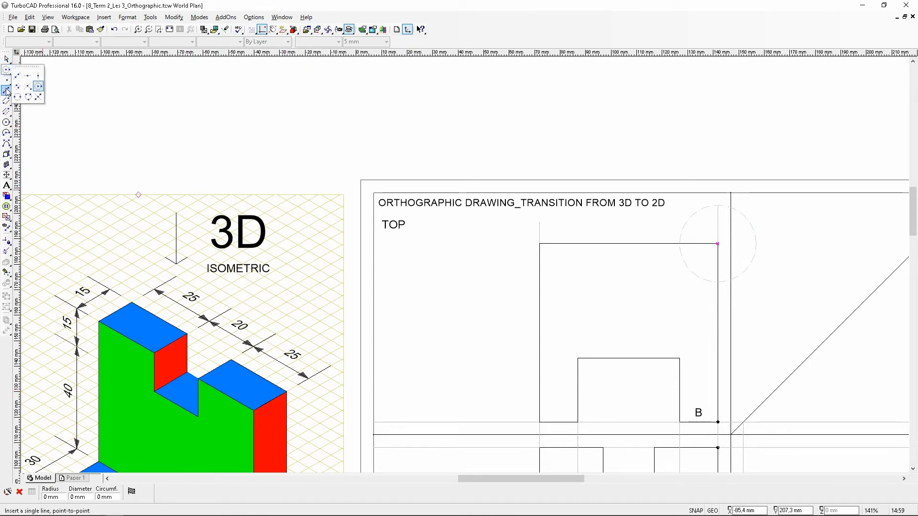
click(7, 92)
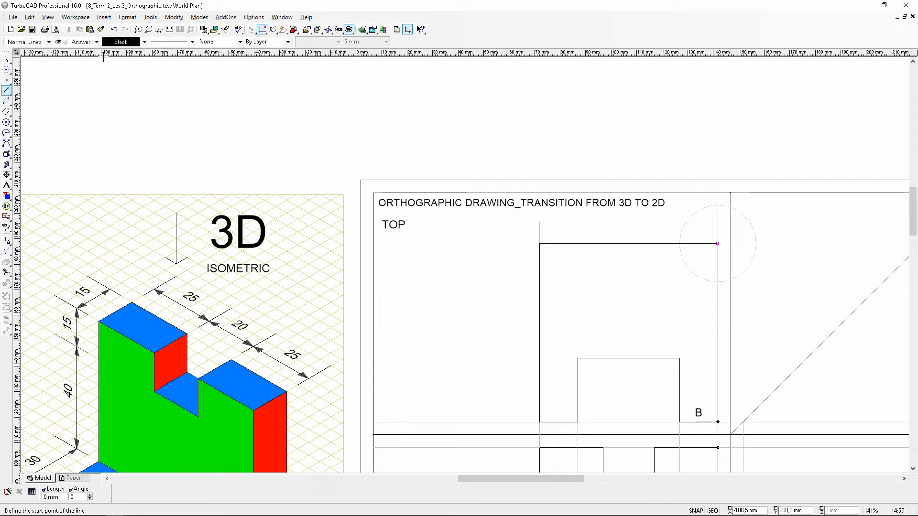
click(717, 282)
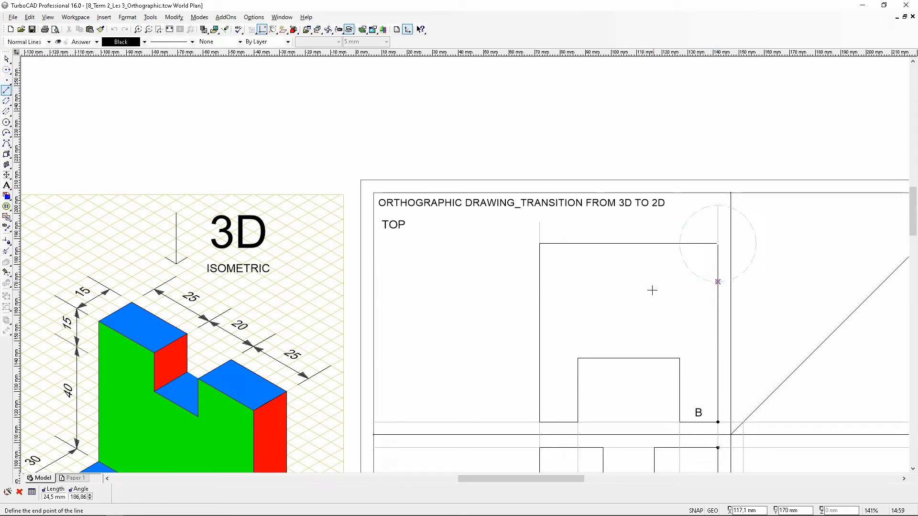
click(537, 276)
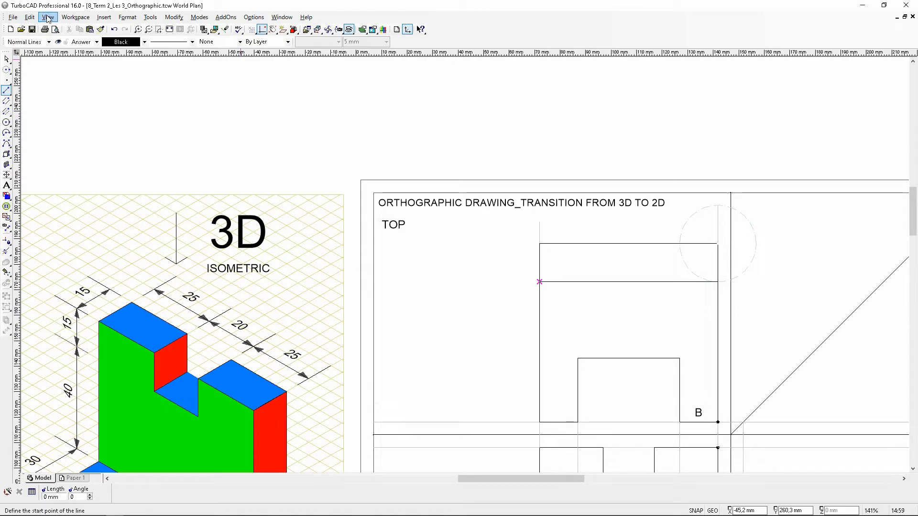
- Clear all constructions so the 15 mm helper circle is removed from the top view
click(30, 18)
mouse_move(58, 93)
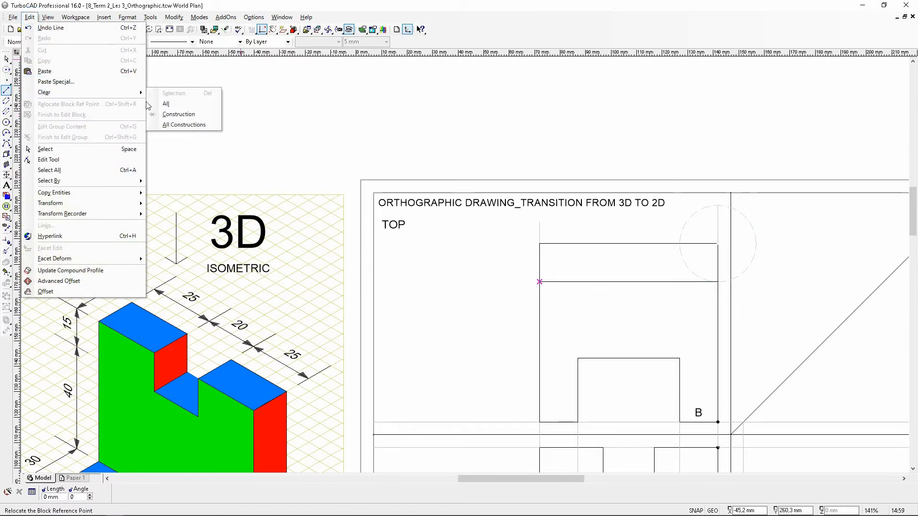
click(175, 124)
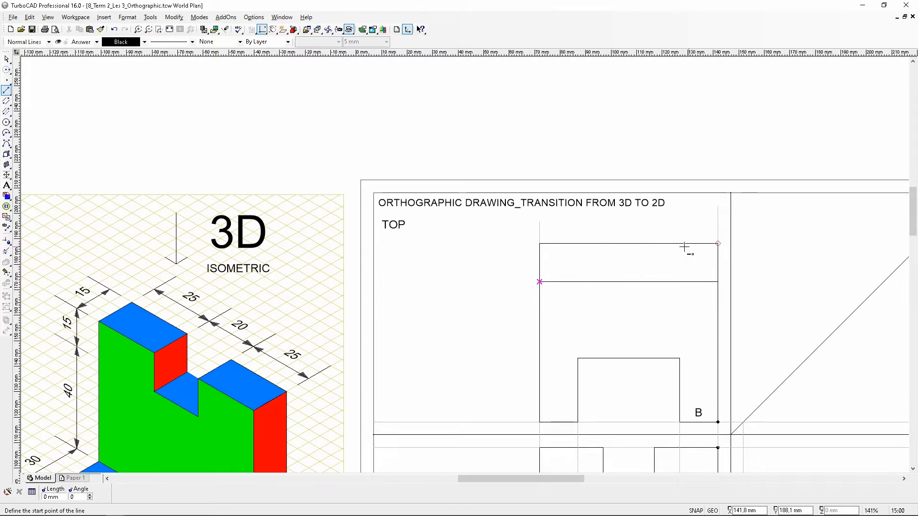
- Add a construction circle of 25 mm radius centred on the top view's upper-right corner
click(7, 69)
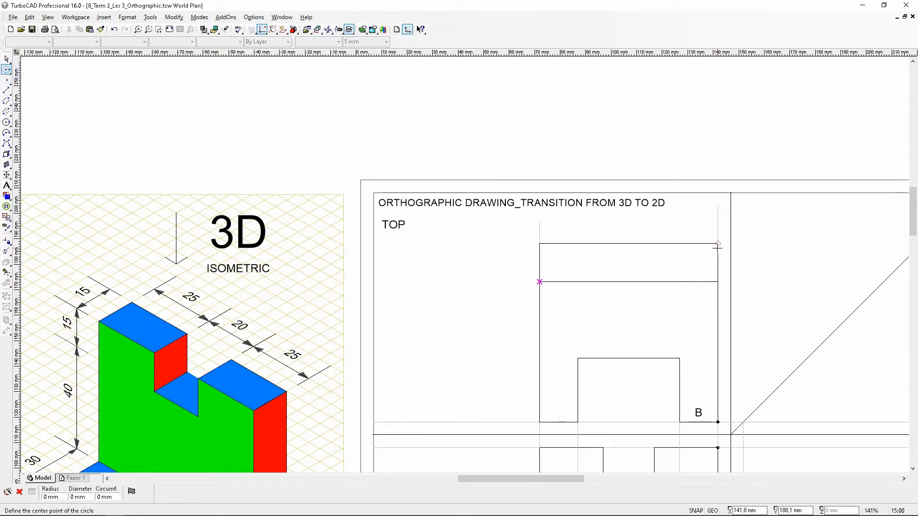
click(718, 245)
key(Tab)
text(25)
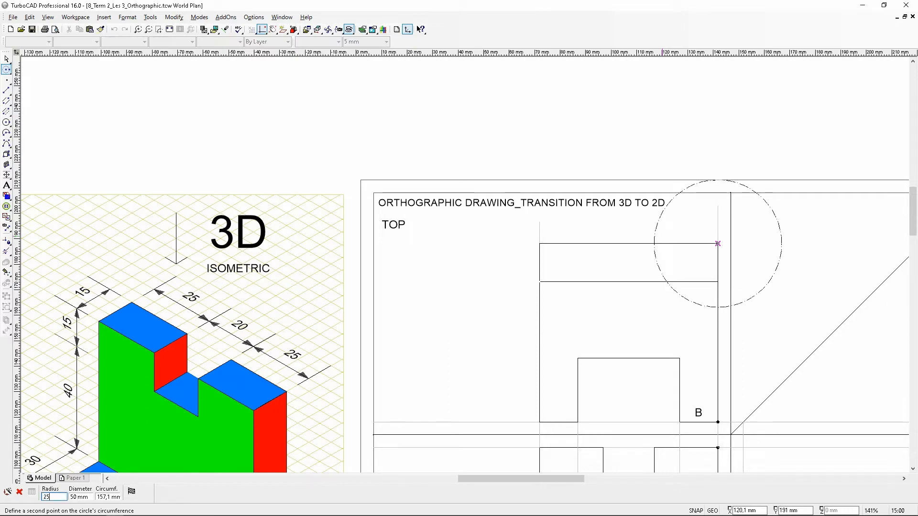
key(Return)
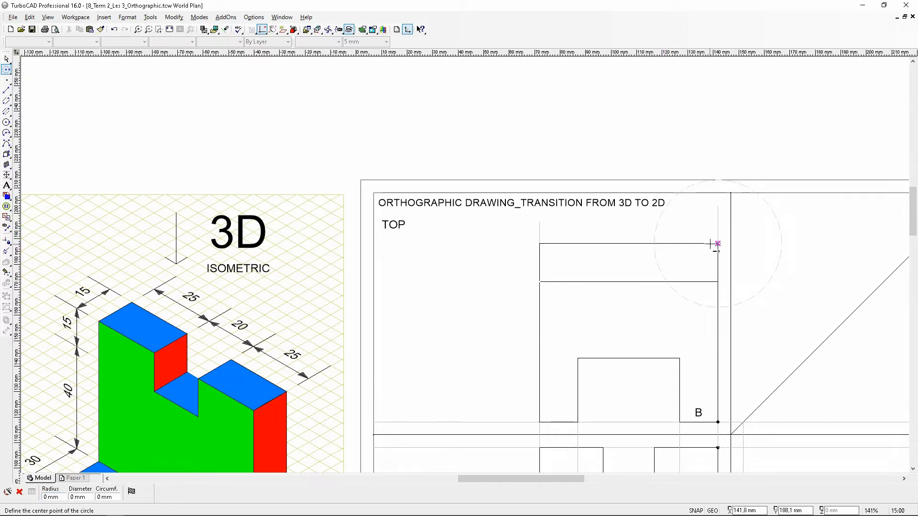
- Add a matching construction circle of 25 mm radius centred on the top view's upper-left corner
click(544, 246)
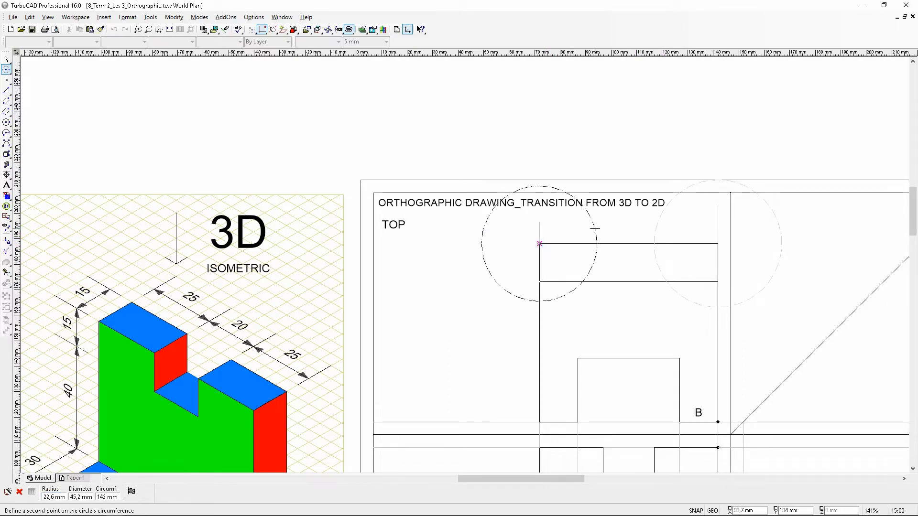
key(Tab)
text(15)
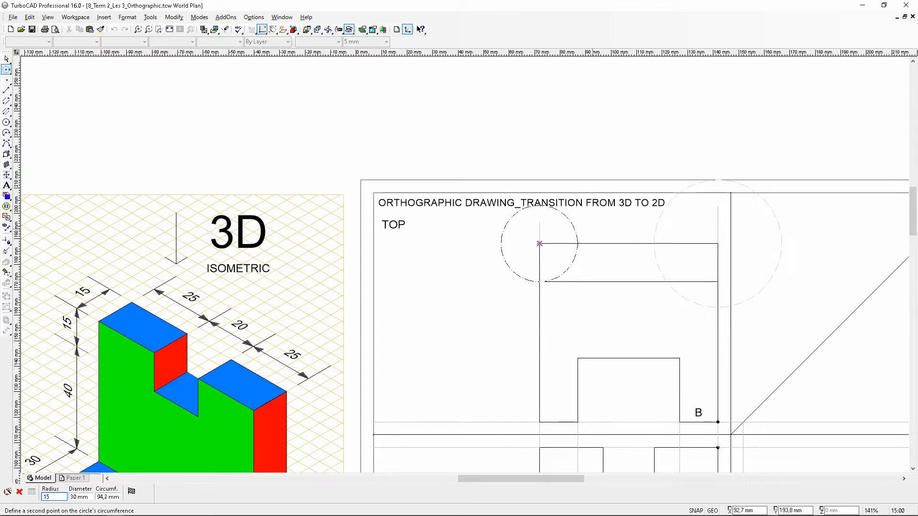
key(BackSpace)
text(15)
key(Return)
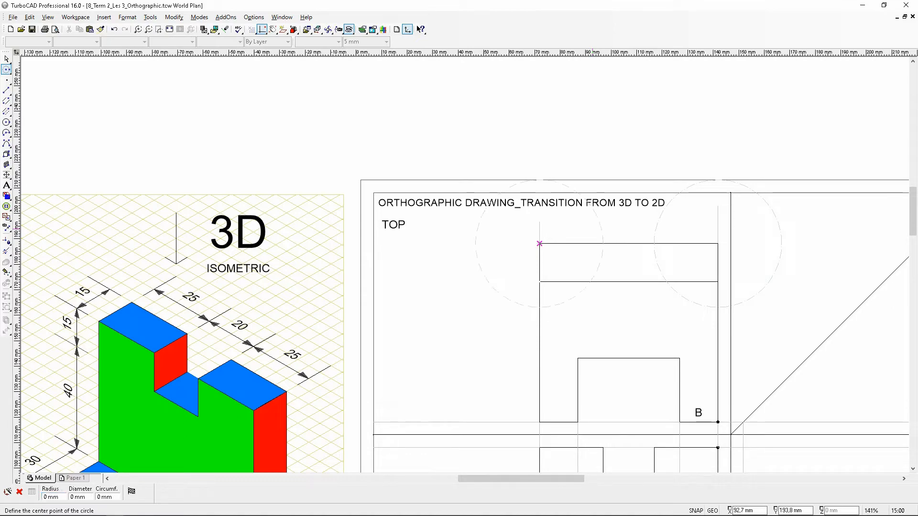
click(605, 243)
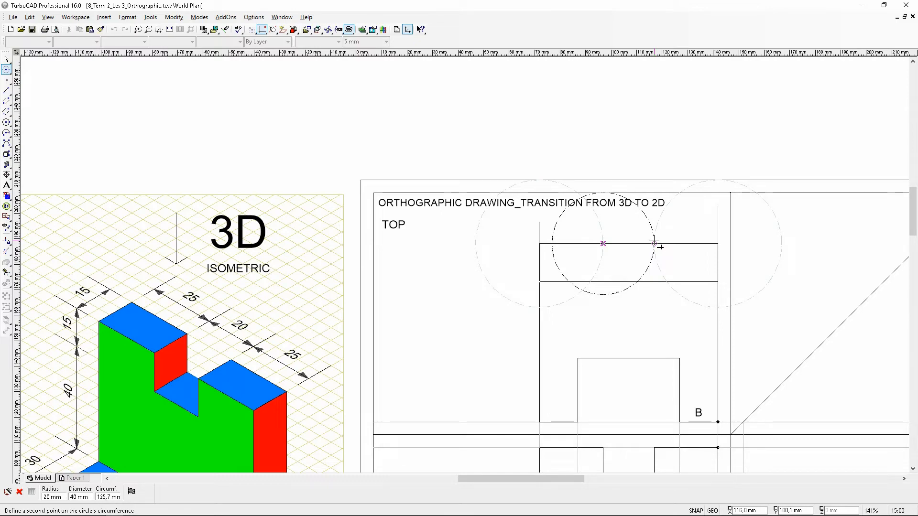
key(Escape)
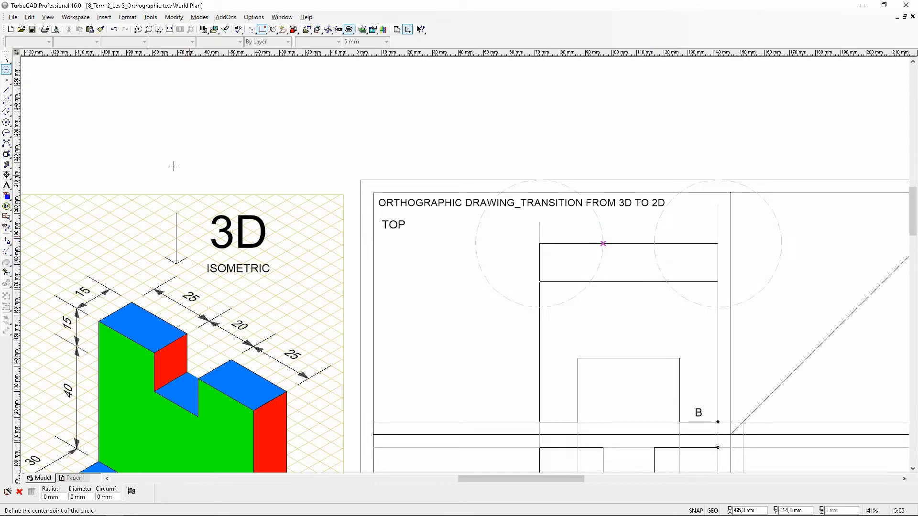
- Draw two vertical lines from the circles' intersections with the top view's upper edge down to the horizontal line below it
click(7, 90)
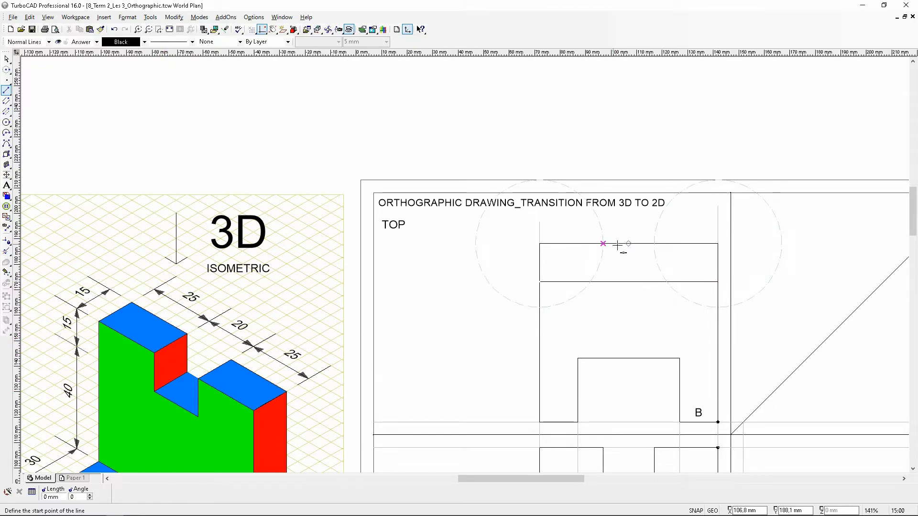
click(603, 244)
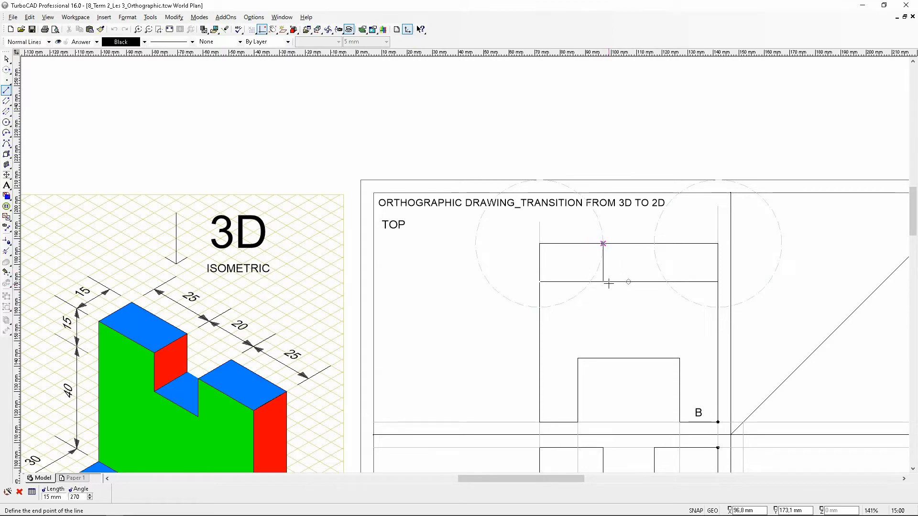
click(608, 283)
click(653, 244)
click(654, 282)
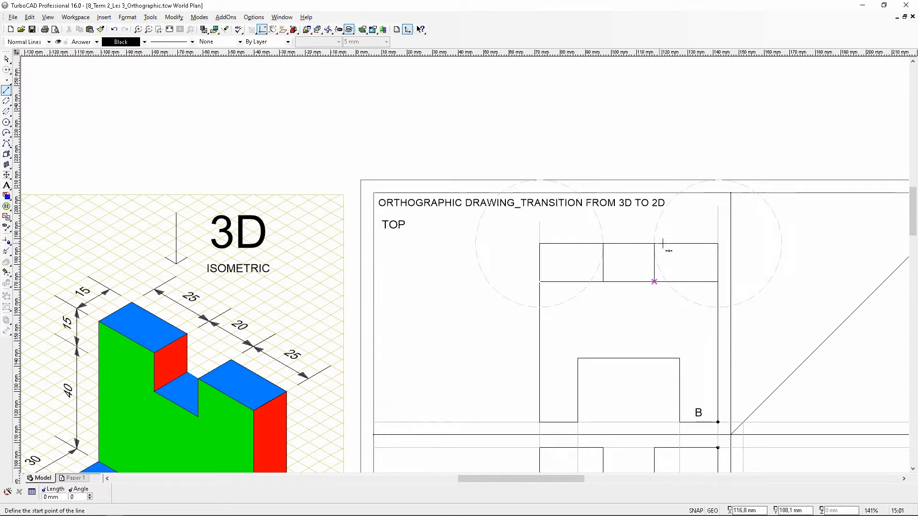
- Clear all constructions, removing both 25 mm helper circles
click(29, 17)
mouse_move(63, 93)
click(165, 125)
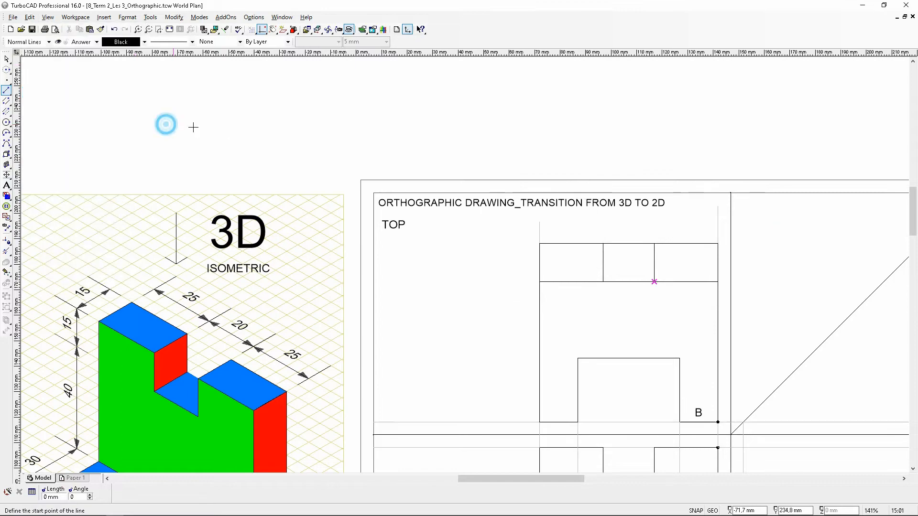
- Move the lowest dot of the label list onto the guide-line intersection near the upper-left corner of the side view area
scroll(467, 257, down, 5)
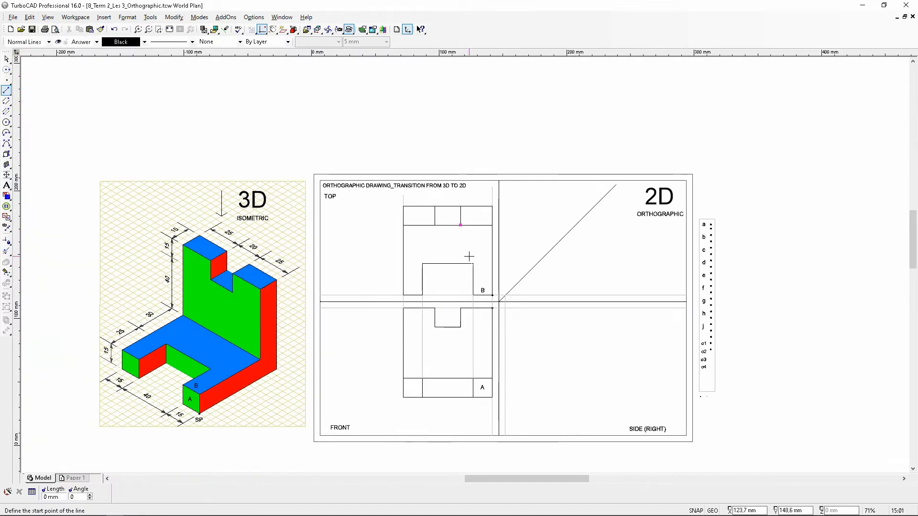
scroll(465, 265, up, 5)
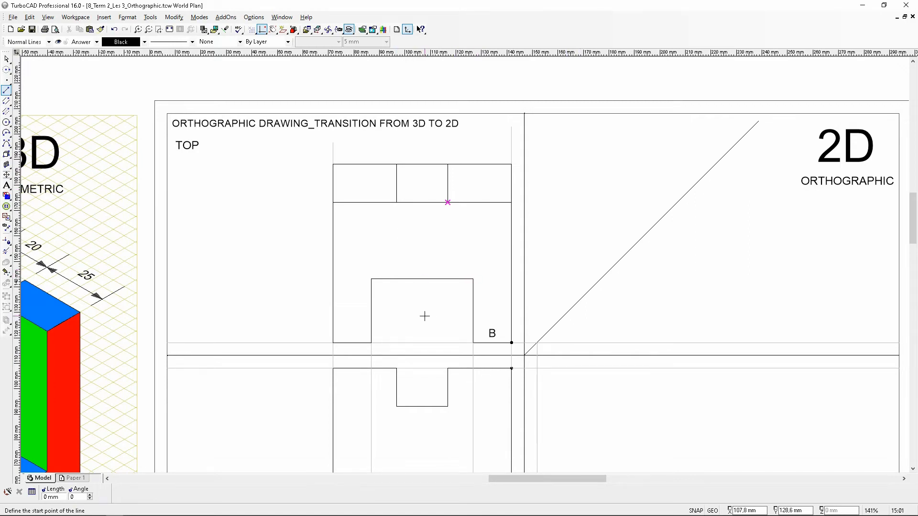
scroll(425, 316, down, 3)
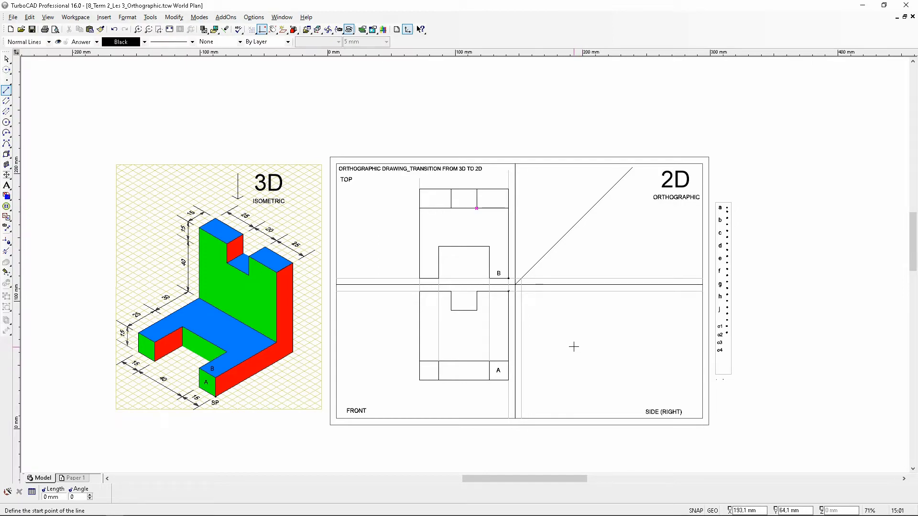
click(170, 29)
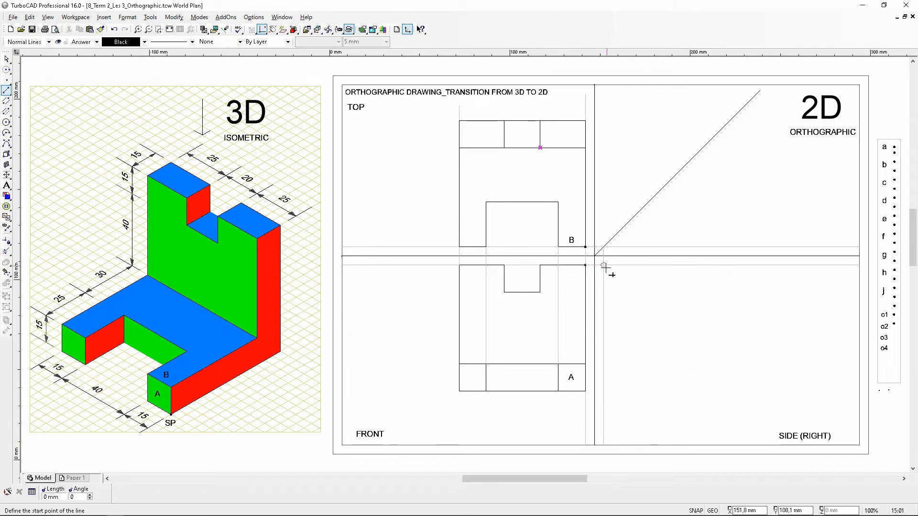
click(7, 59)
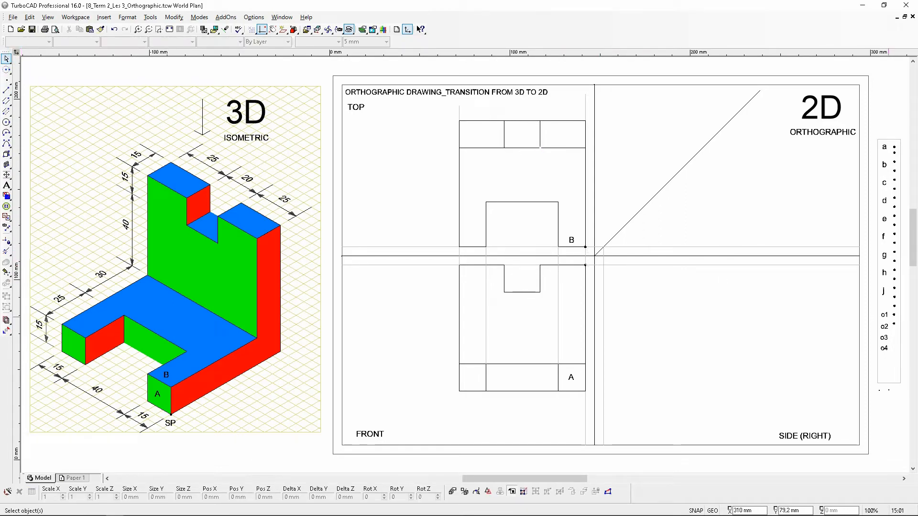
click(893, 322)
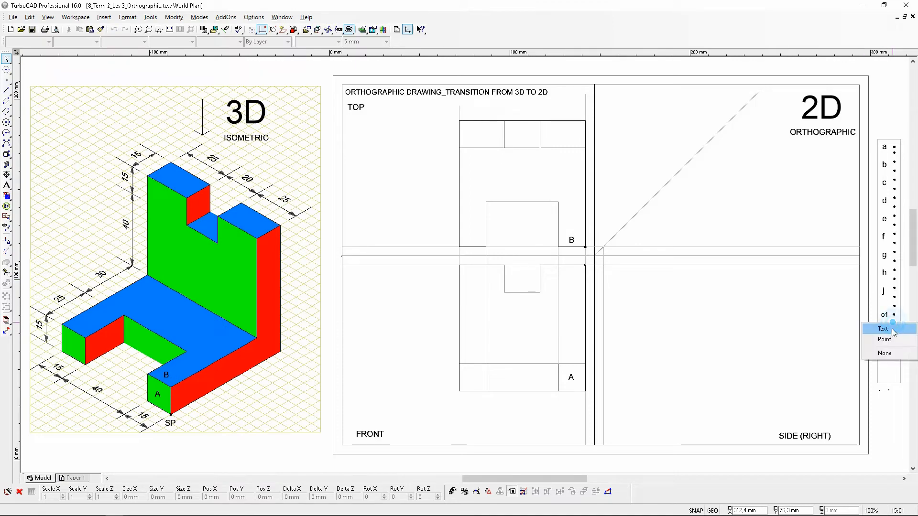
click(892, 330)
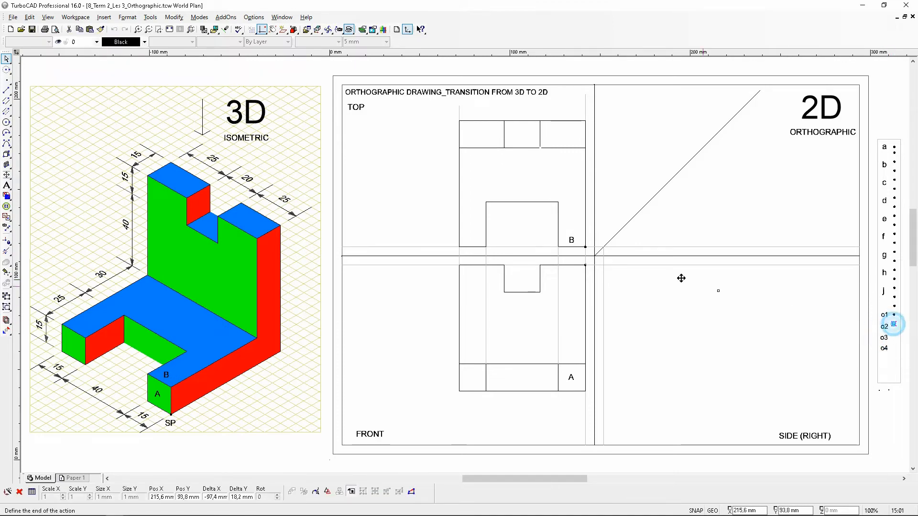
scroll(605, 265, up, 5)
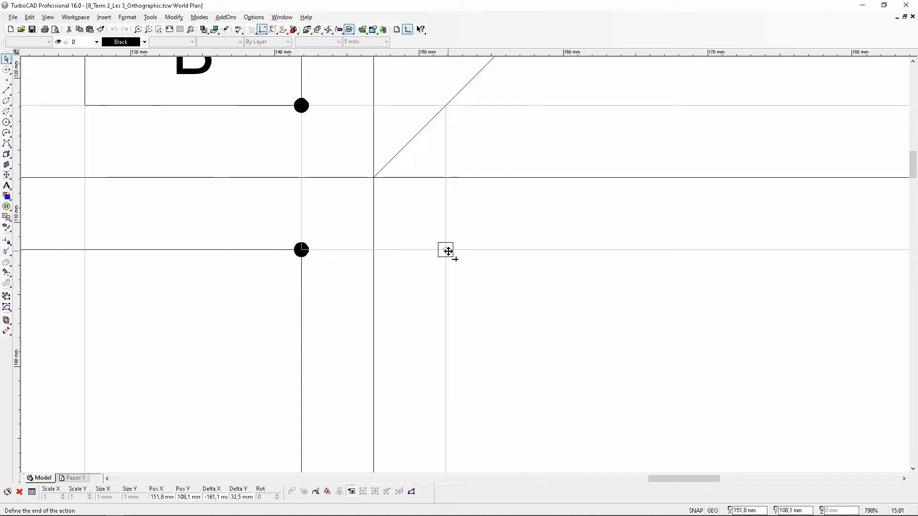
click(447, 250)
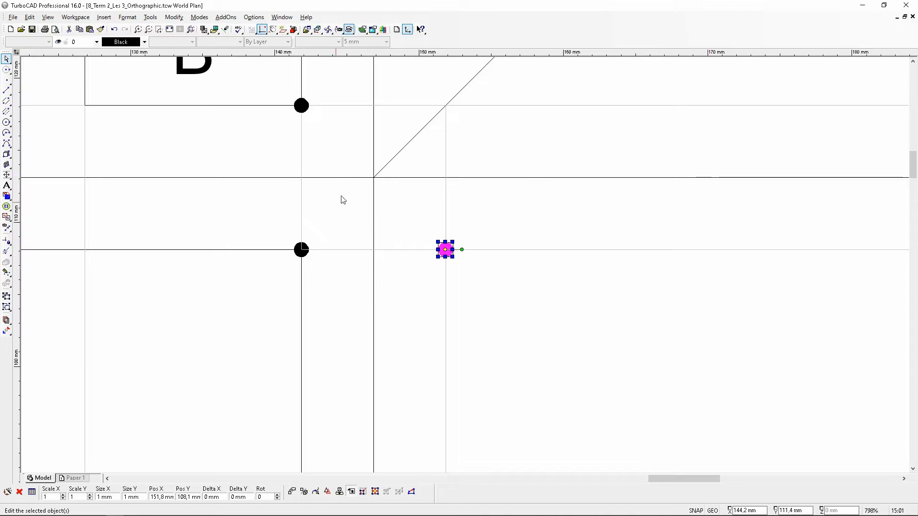
click(661, 297)
scroll(661, 296, down, 1)
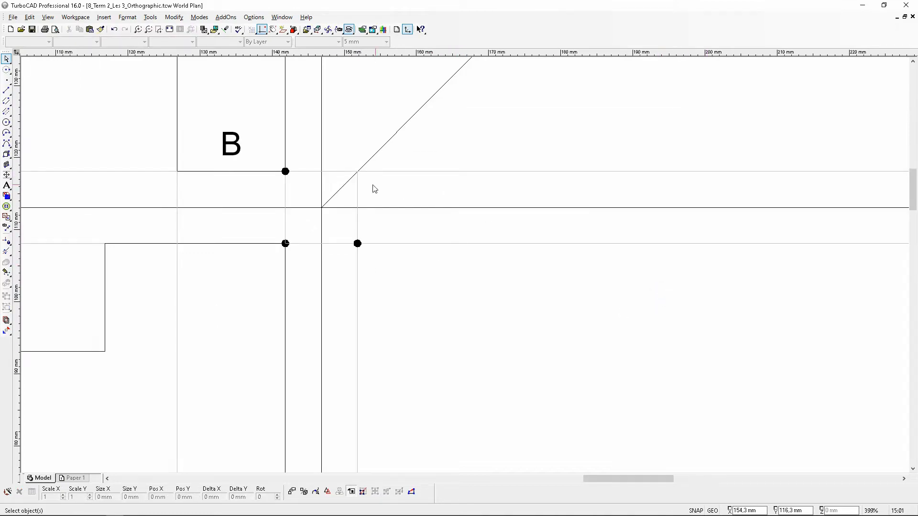
scroll(493, 256, down, 1)
scroll(466, 265, down, 1)
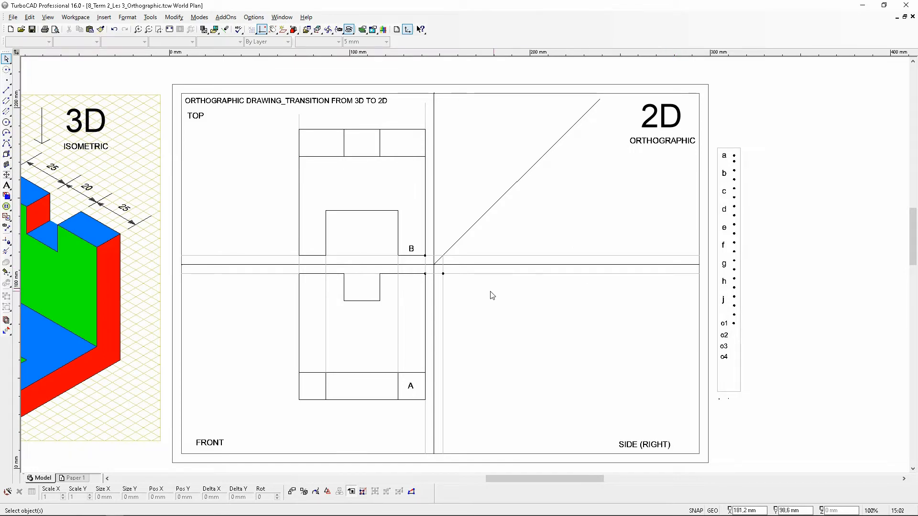
- Delete the downward viewing-direction arrow above the isometric block, beside the 3D heading
scroll(445, 282, up, 1)
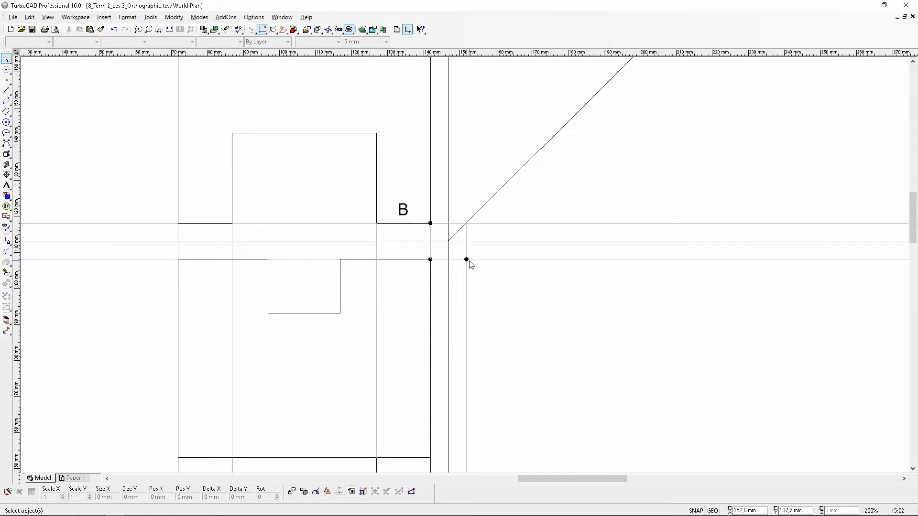
scroll(463, 266, down, 1)
scroll(457, 272, down, 1)
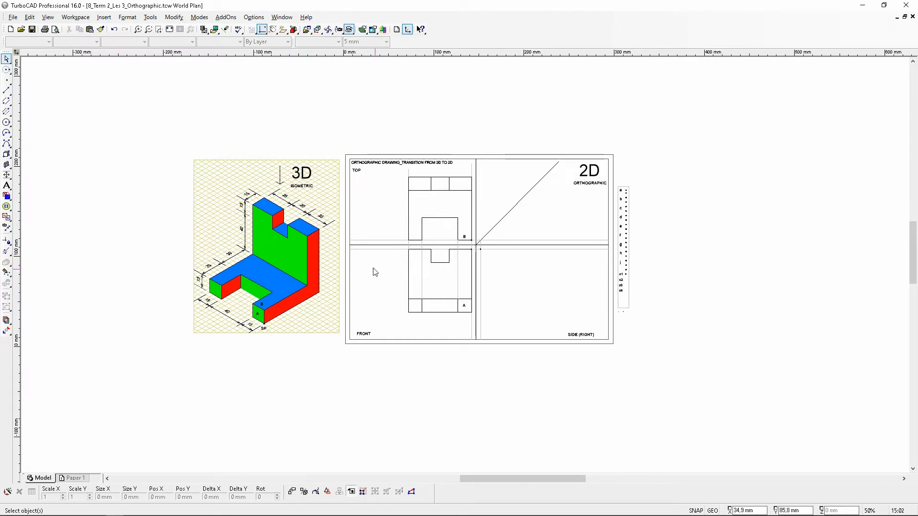
scroll(351, 258, up, 1)
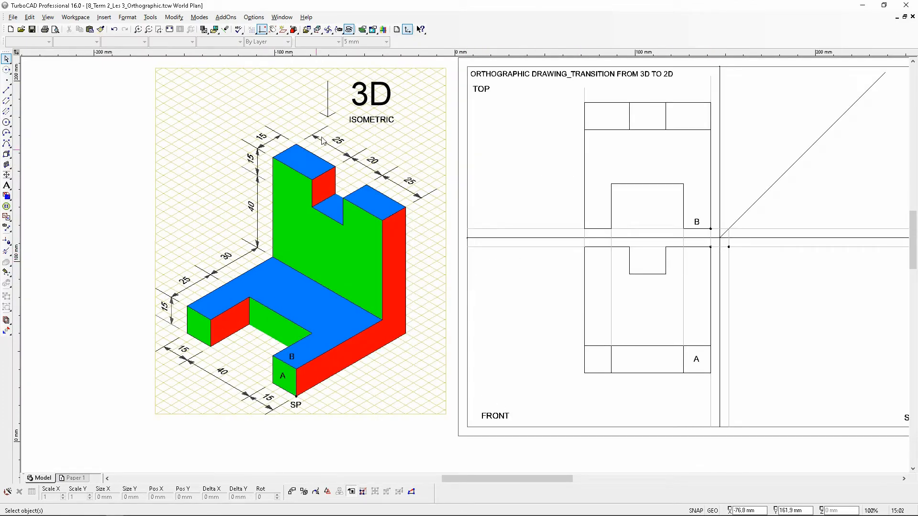
drag(301, 76, 335, 118)
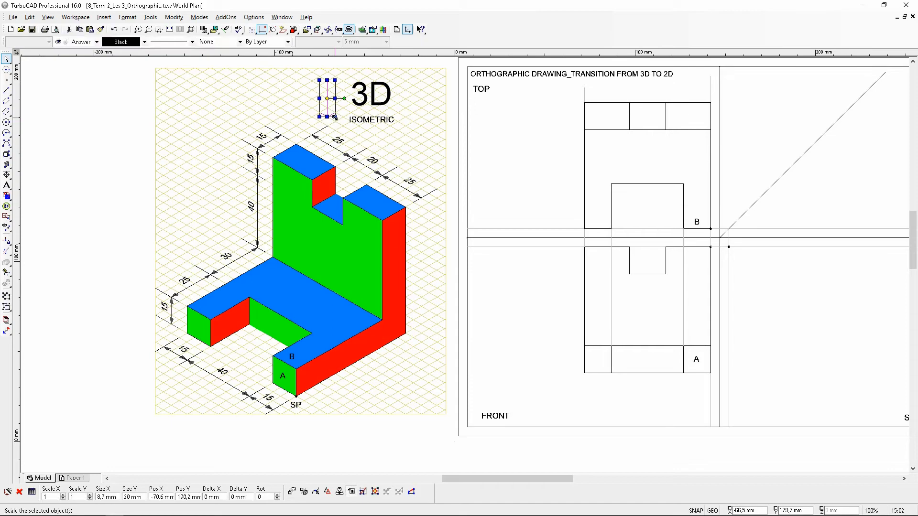
key(Delete)
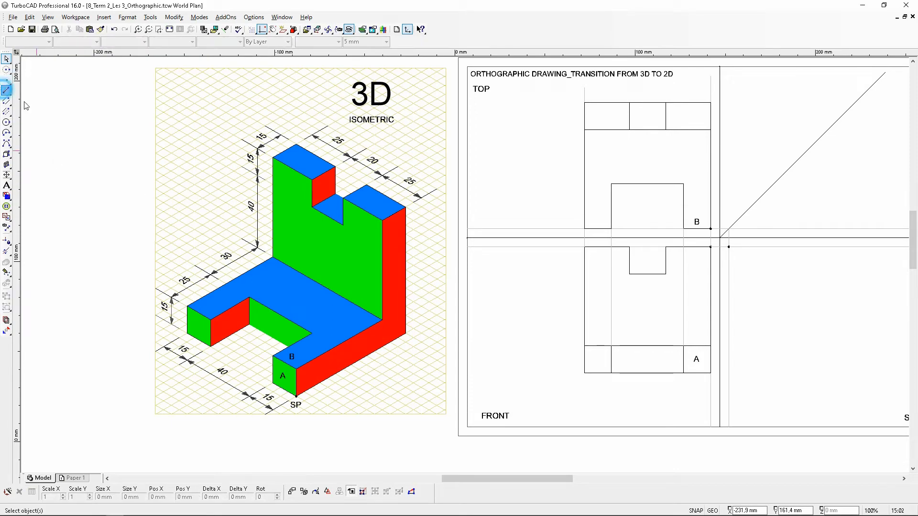
- Draw a three-line viewing arrow beside the isometric block's lower red face, pointing up-left toward the right side
click(7, 90)
click(421, 397)
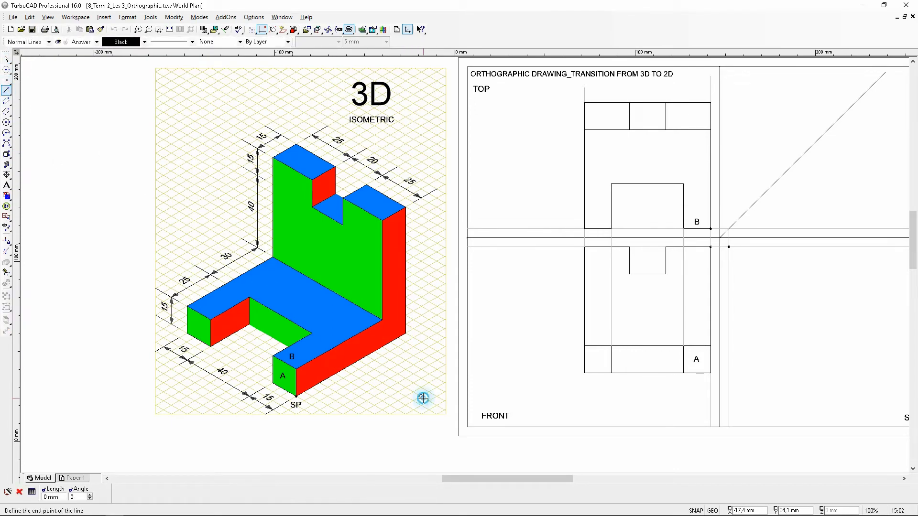
click(375, 369)
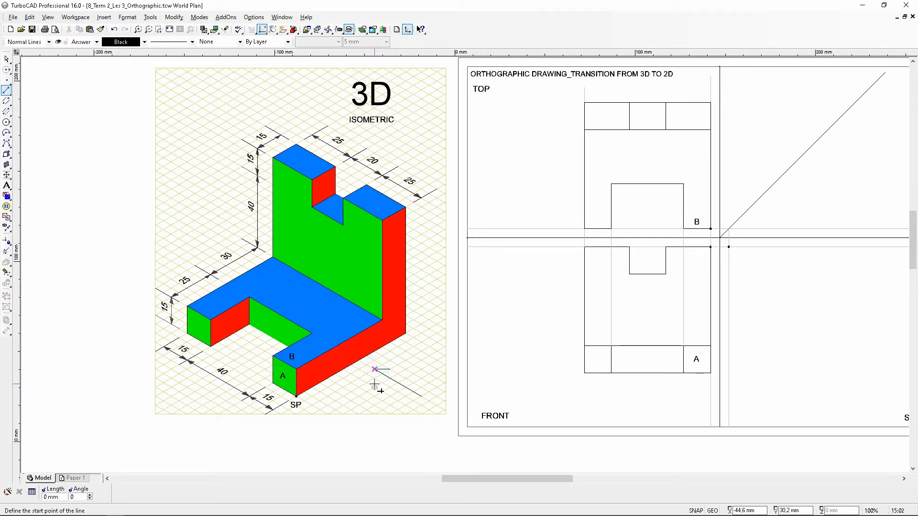
click(374, 378)
click(375, 370)
click(6, 59)
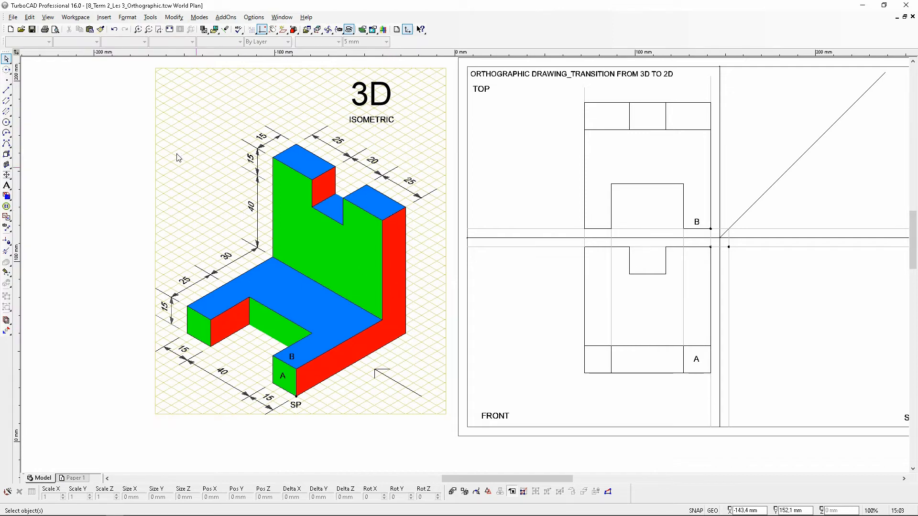
- Draw a 55 mm line at 210° from the red side face's upper front corner across the green face
click(6, 91)
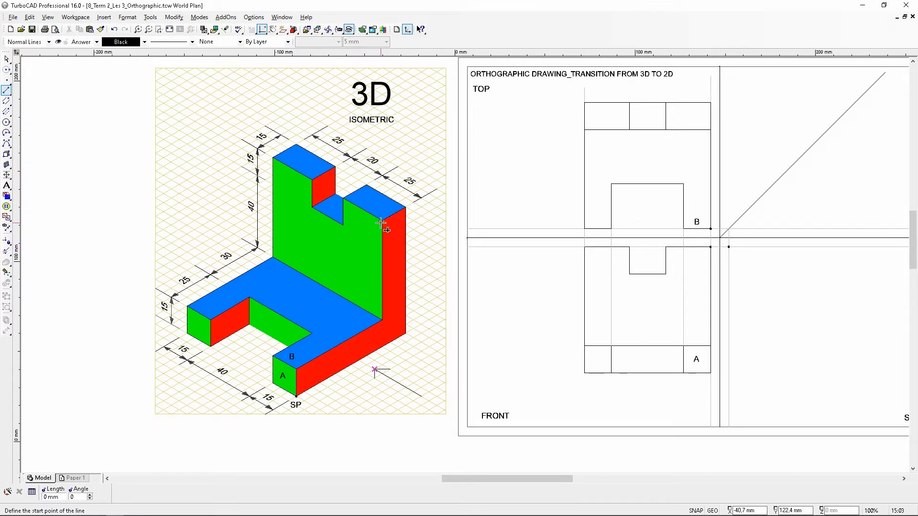
scroll(381, 224, up, 2)
click(465, 265)
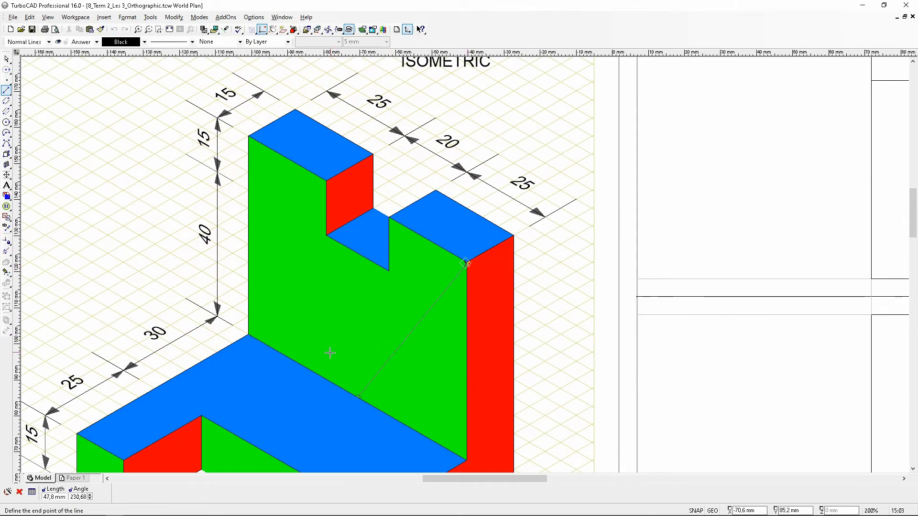
scroll(330, 353, down, 2)
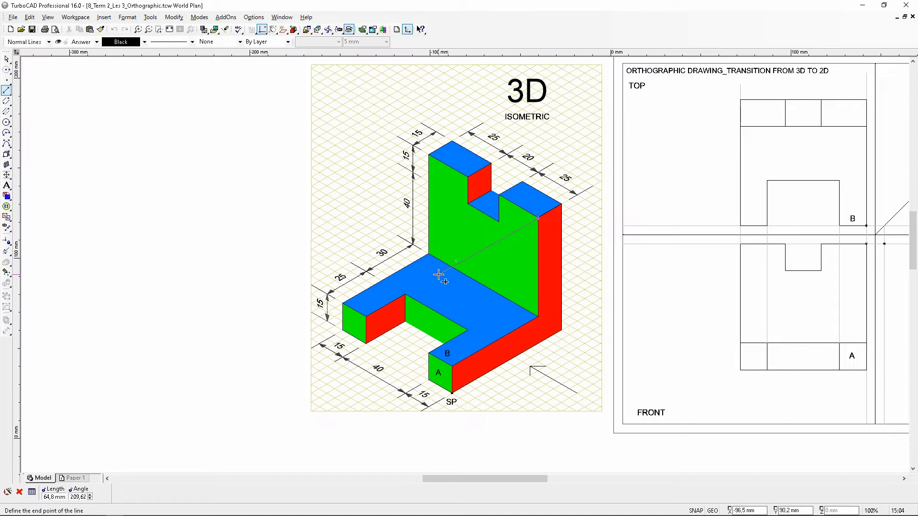
click(563, 205)
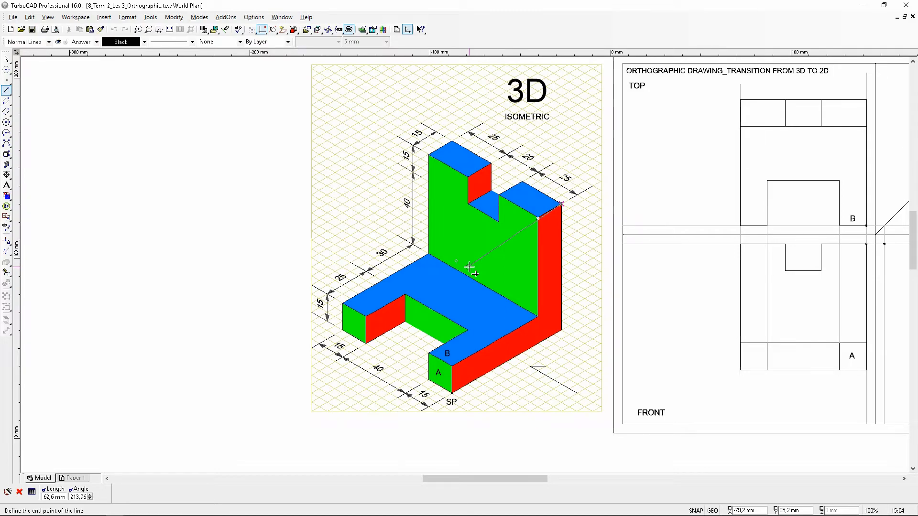
click(539, 219)
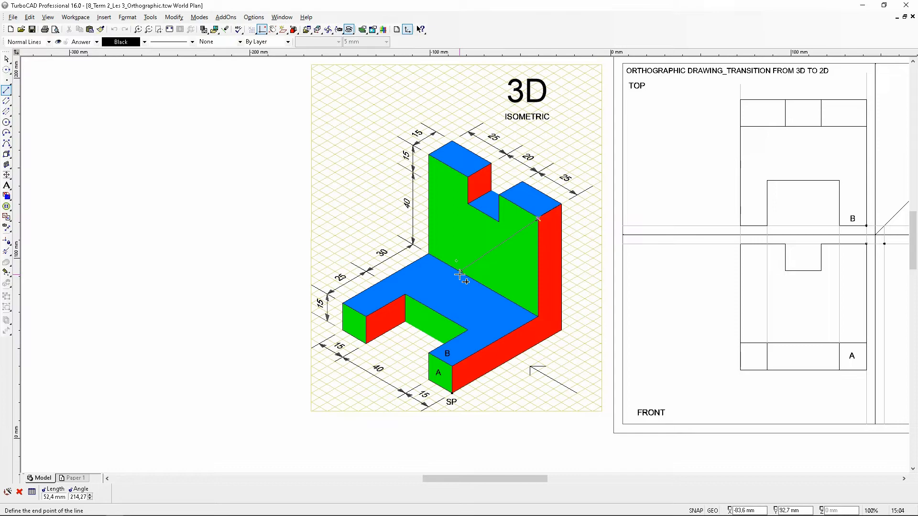
key(Tab)
text(5)
key(Tab)
text(210)
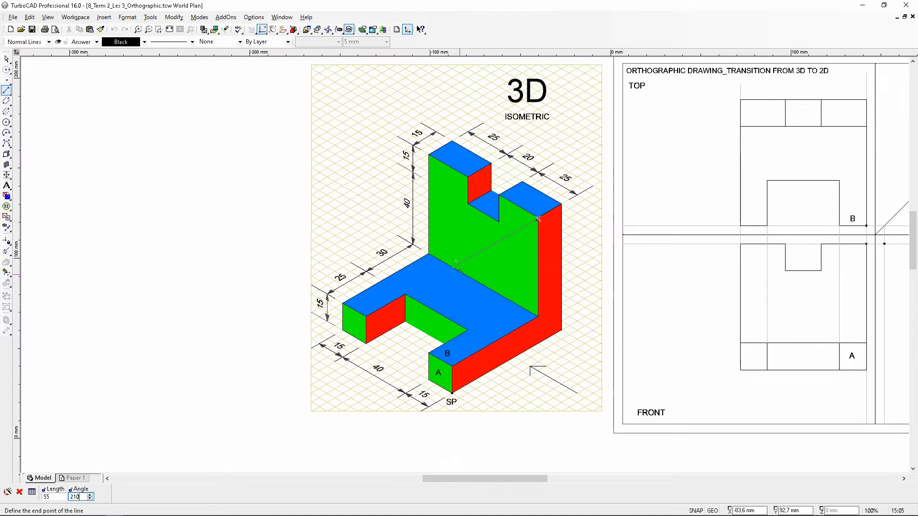
key(Return)
- Draw a vertical line from the 210° line's lower end down to the corner shared by faces A, B and the red side
scroll(459, 275, up, 5)
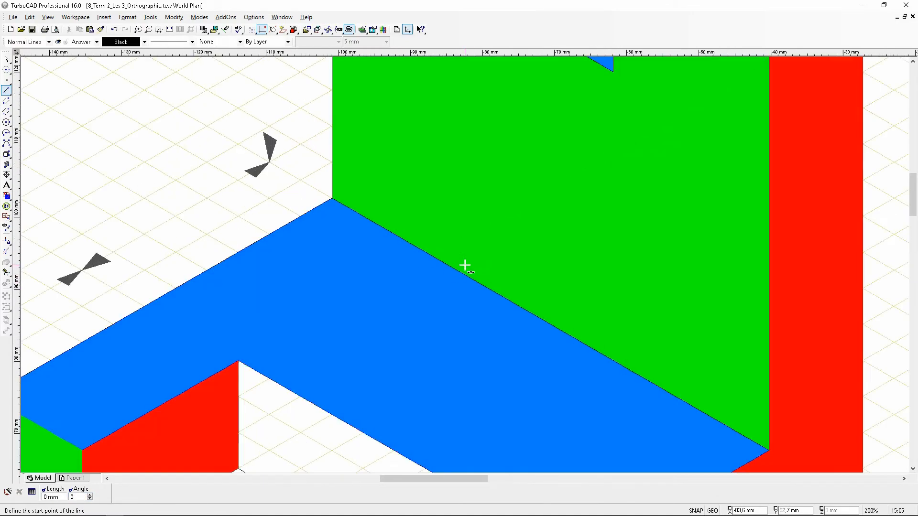
scroll(426, 256, up, 2)
scroll(464, 265, up, 2)
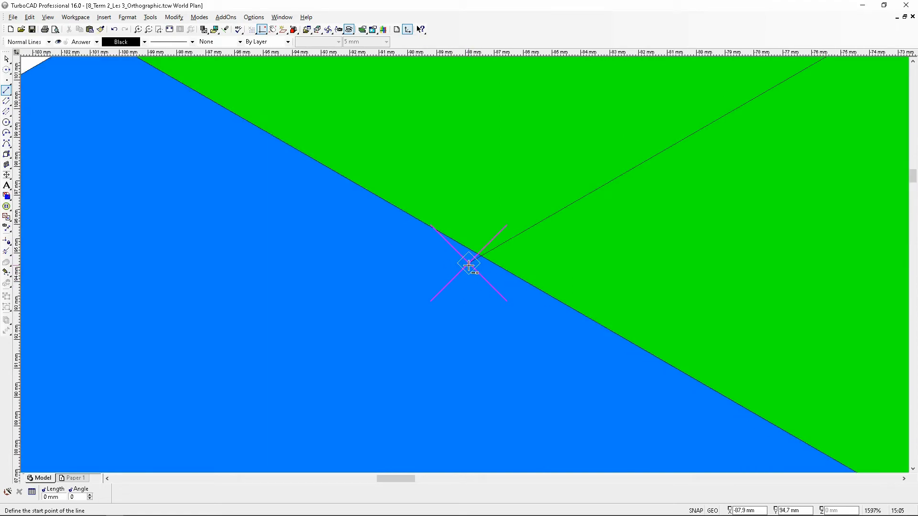
click(468, 265)
scroll(467, 266, down, 6)
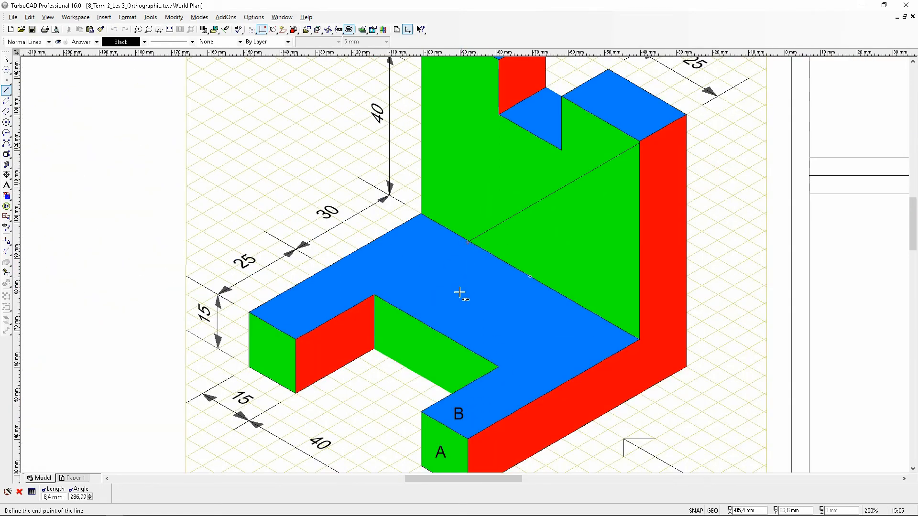
scroll(466, 433, up, 4)
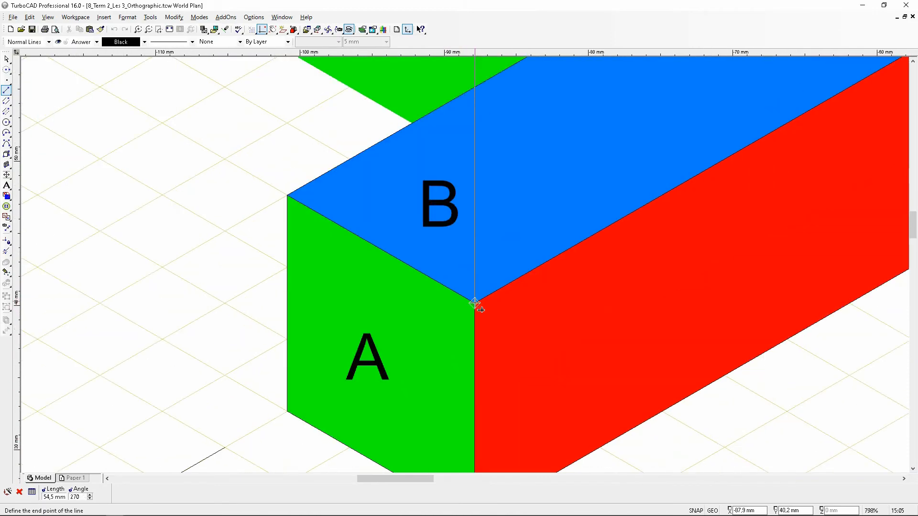
scroll(474, 303, down, 4)
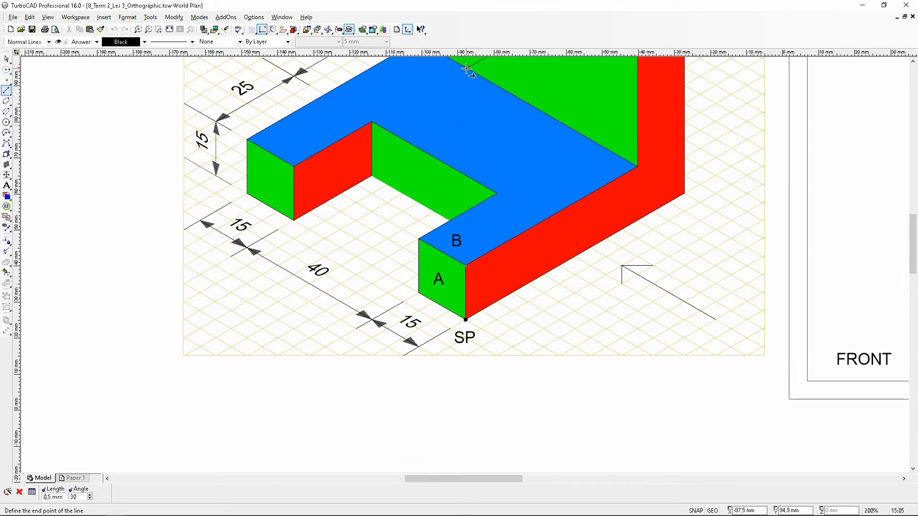
click(468, 261)
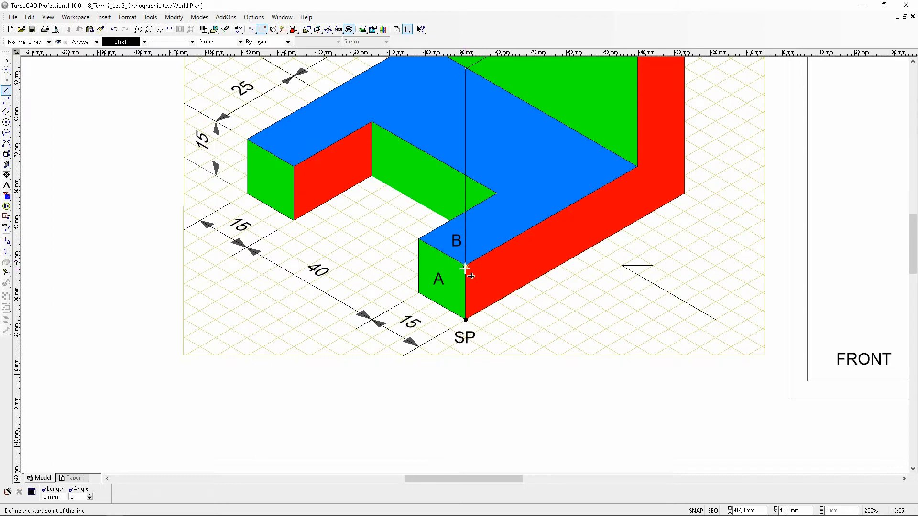
scroll(467, 268, down, 1)
scroll(465, 164, up, 1)
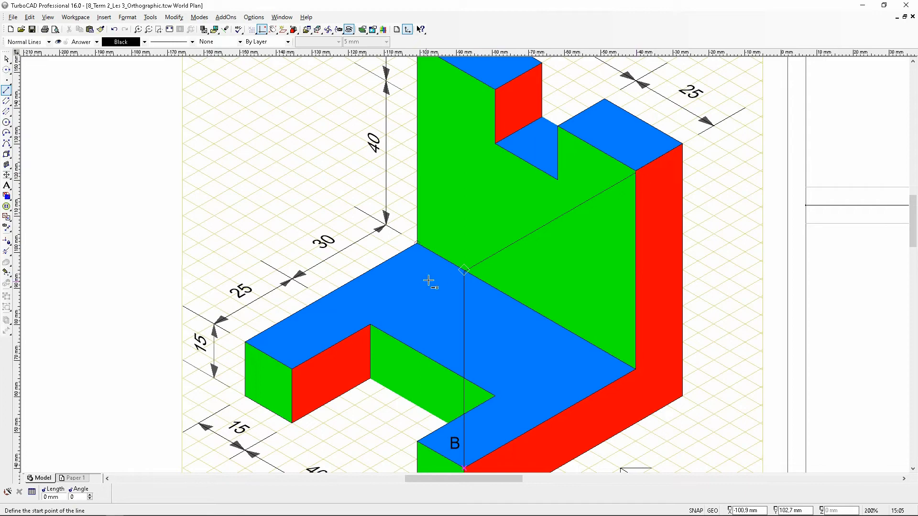
scroll(464, 271, down, 1)
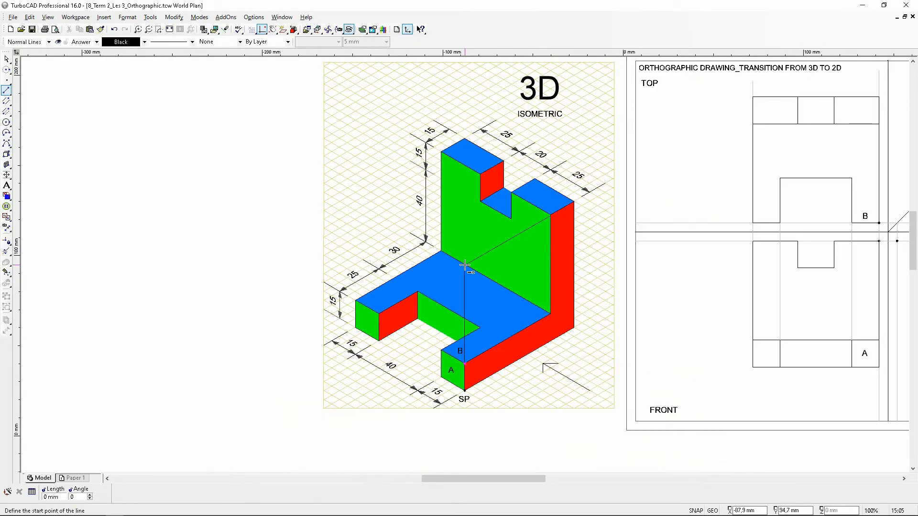
scroll(465, 265, up, 1)
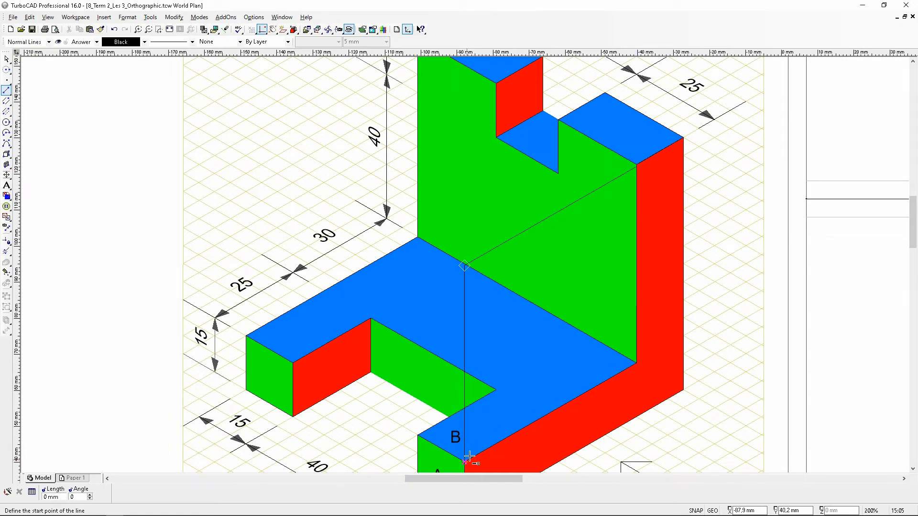
click(7, 101)
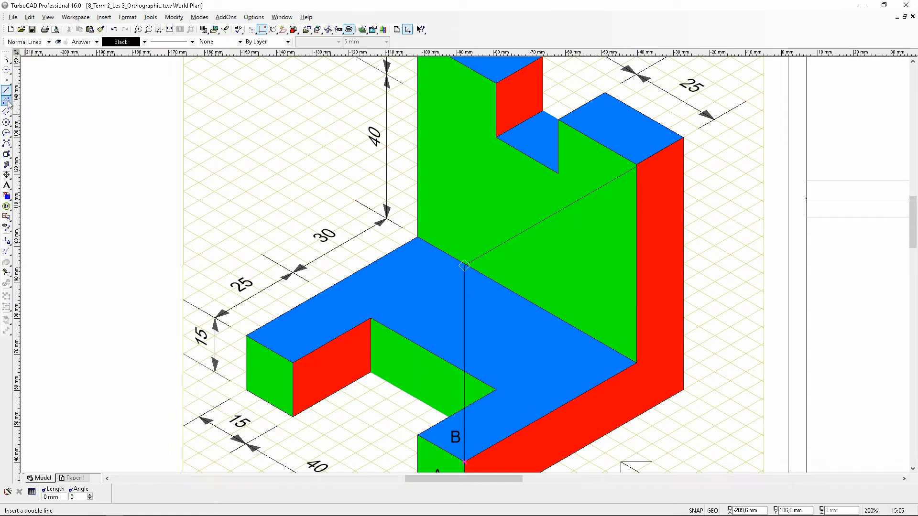
click(6, 59)
- Move the dot beside label o1 onto the junction of the 210° line and the vertical line on the isometric block
scroll(645, 331, down, 2)
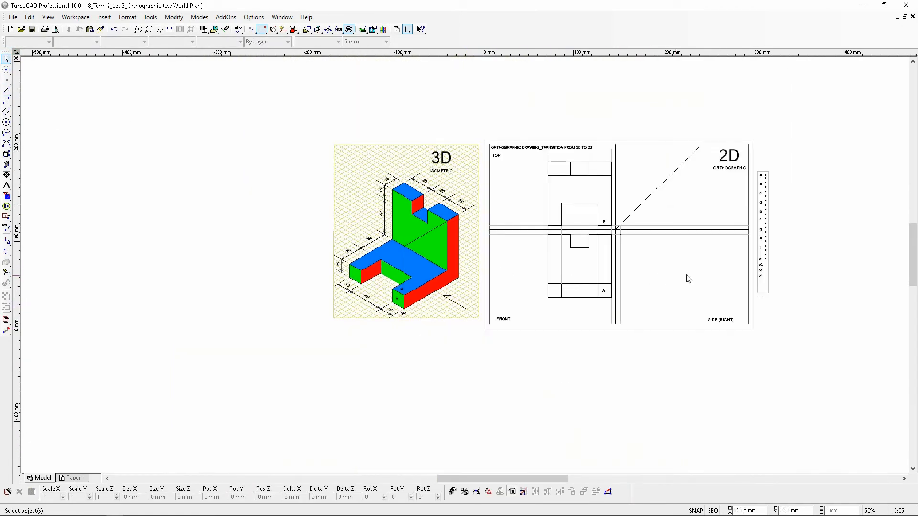
scroll(754, 266, up, 3)
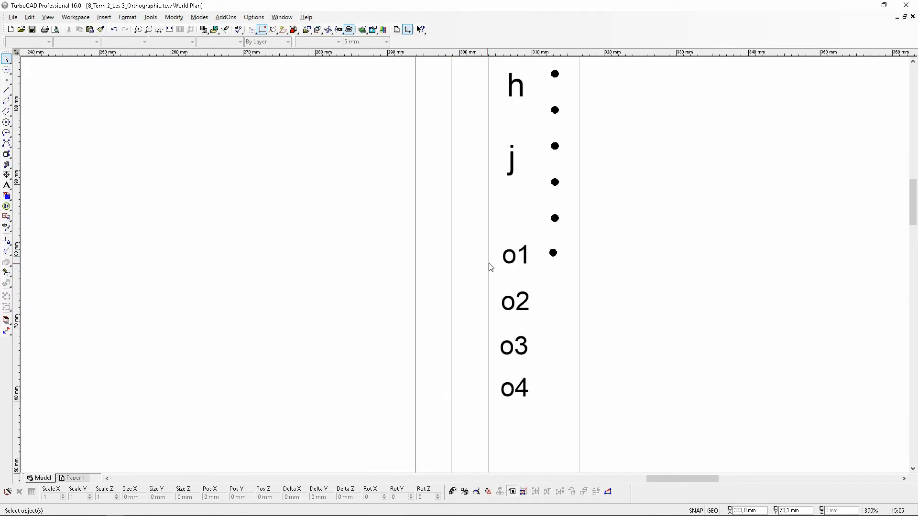
click(554, 254)
click(552, 253)
scroll(550, 261, down, 3)
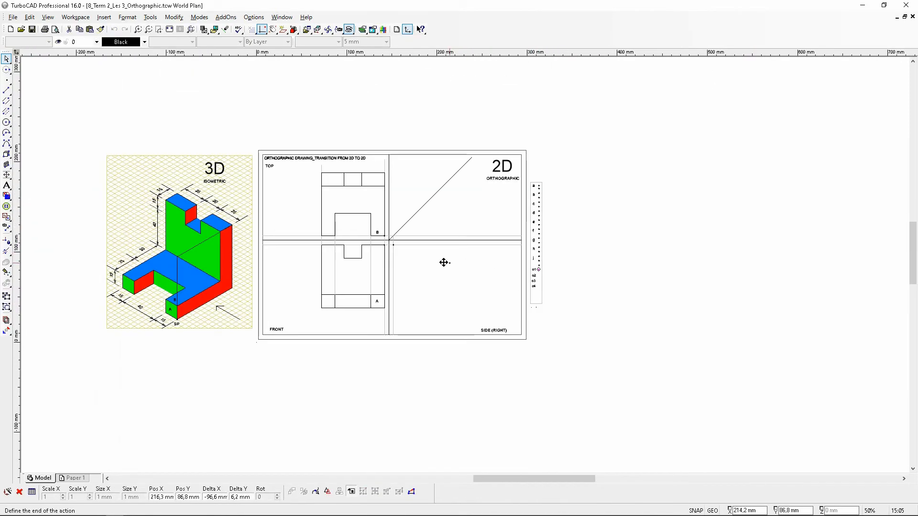
scroll(182, 256, up, 2)
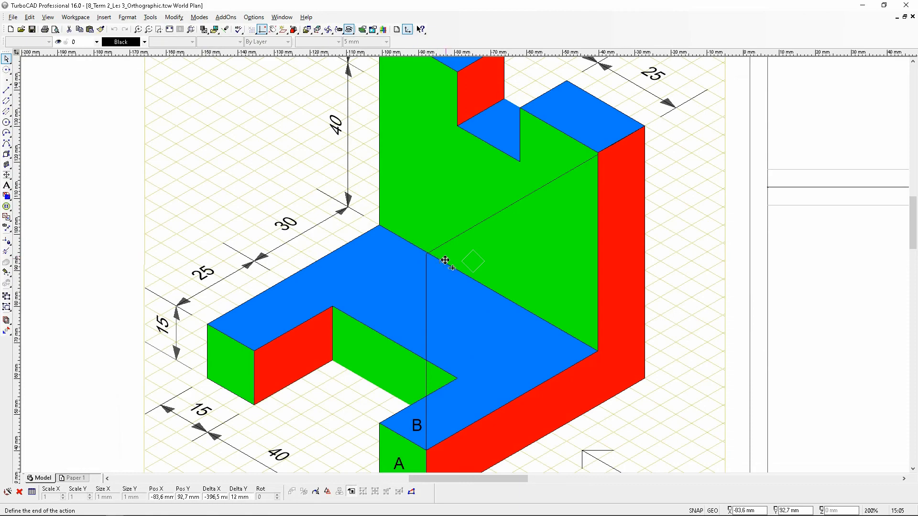
scroll(454, 263, up, 1)
scroll(467, 267, up, 1)
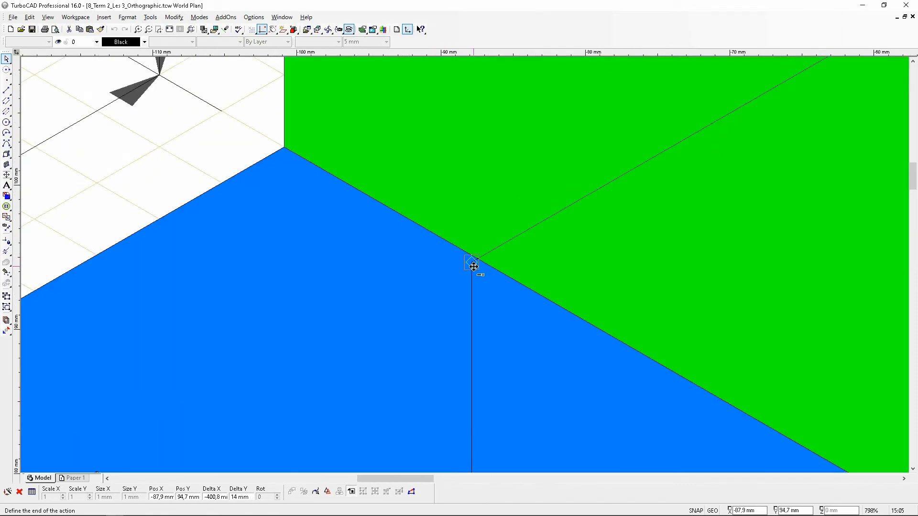
click(474, 267)
click(503, 284)
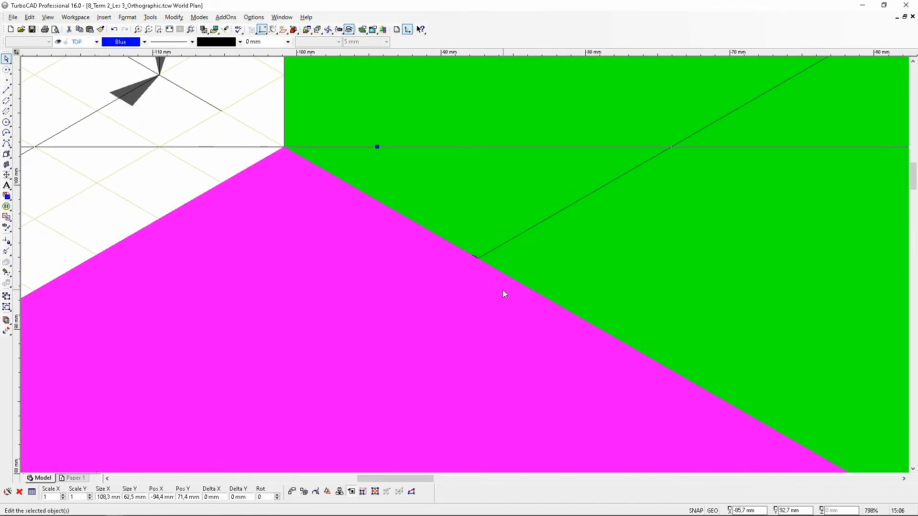
click(189, 115)
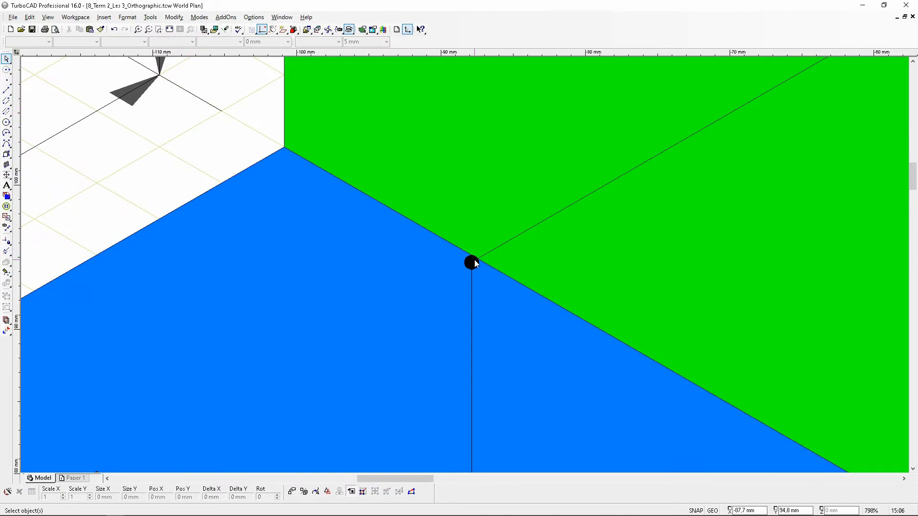
scroll(473, 263, down, 3)
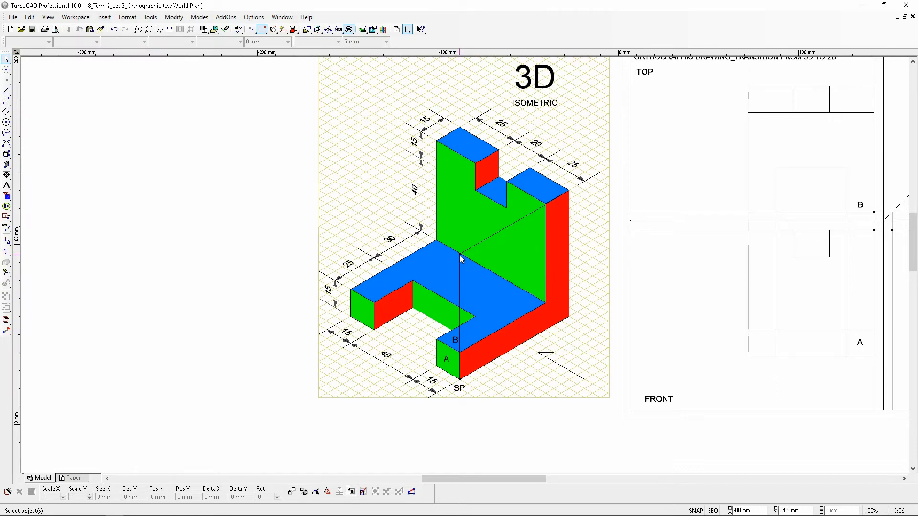
scroll(462, 264, up, 3)
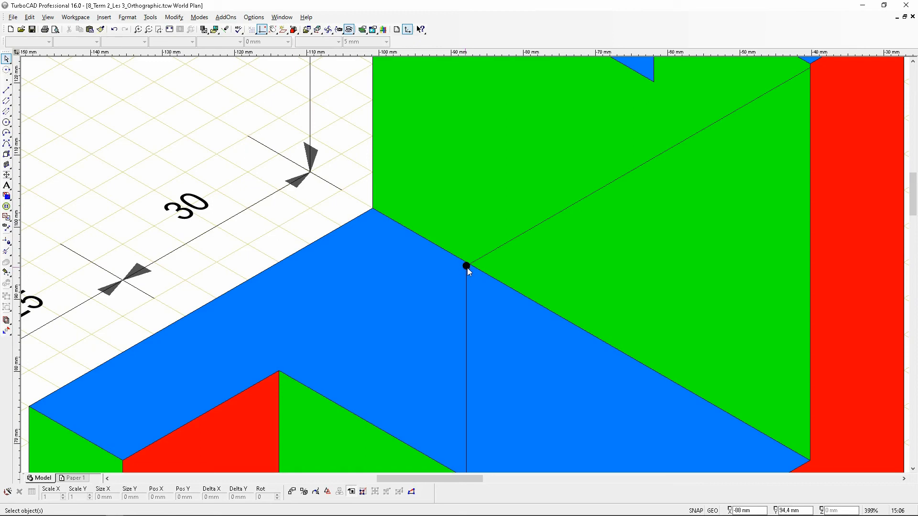
scroll(467, 268, down, 3)
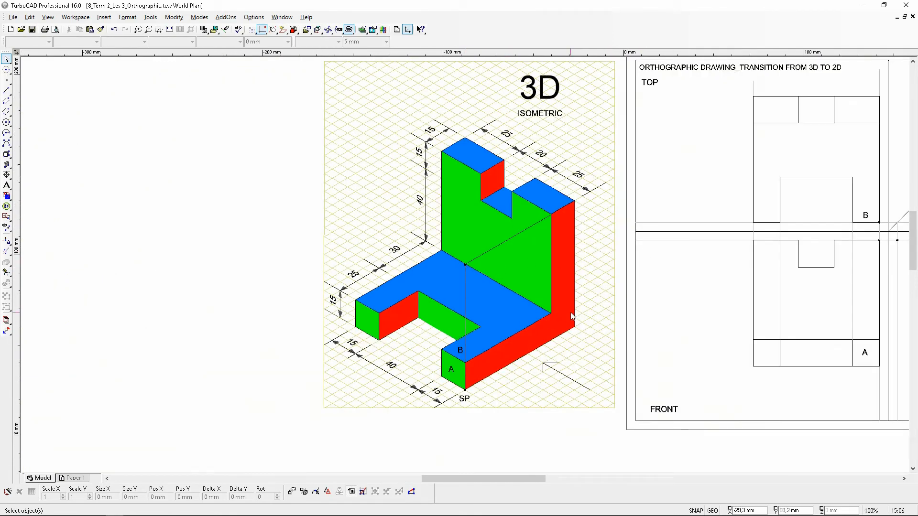
scroll(660, 234, down, 2)
scroll(662, 264, up, 2)
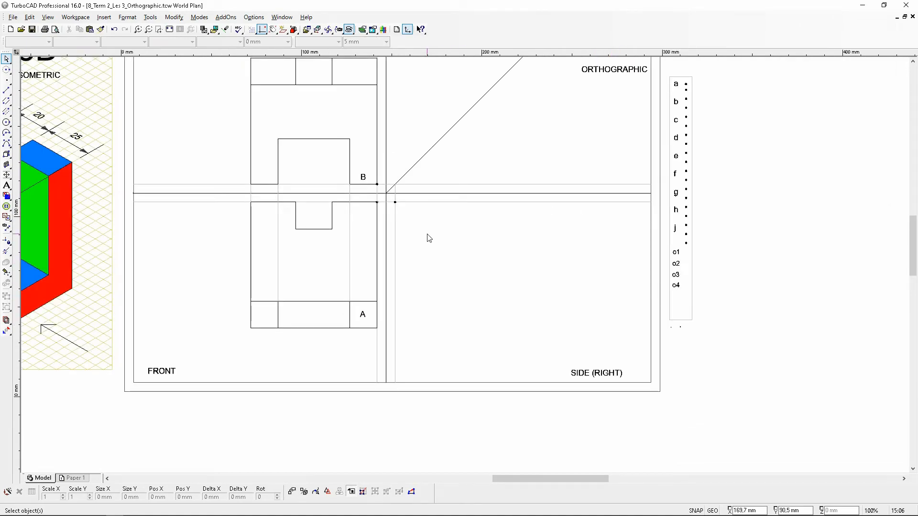
- Draw a light gray horizontal projection line from the front view's lower right corner across the side view area
scroll(463, 266, down, 2)
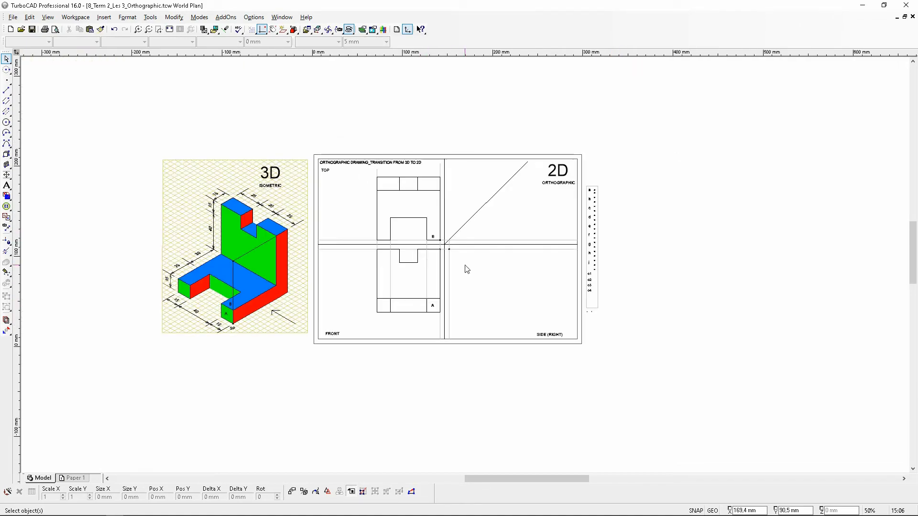
click(170, 30)
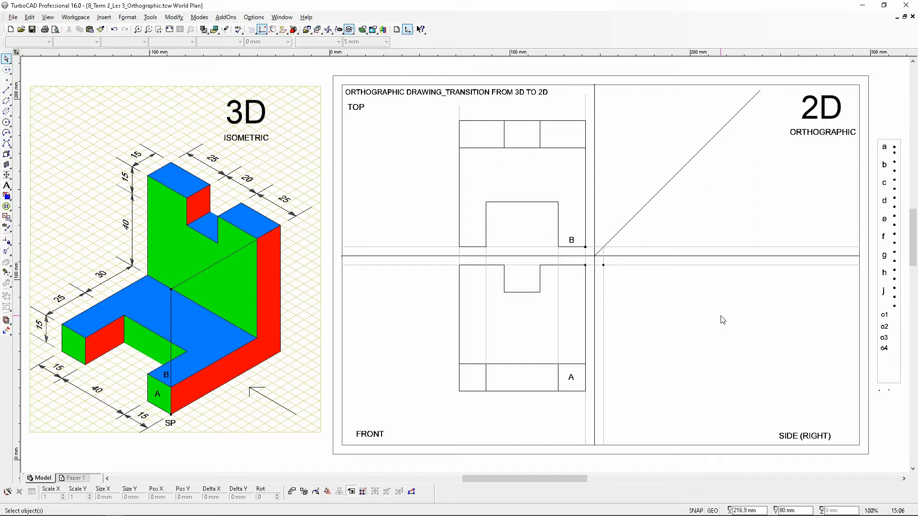
click(5, 91)
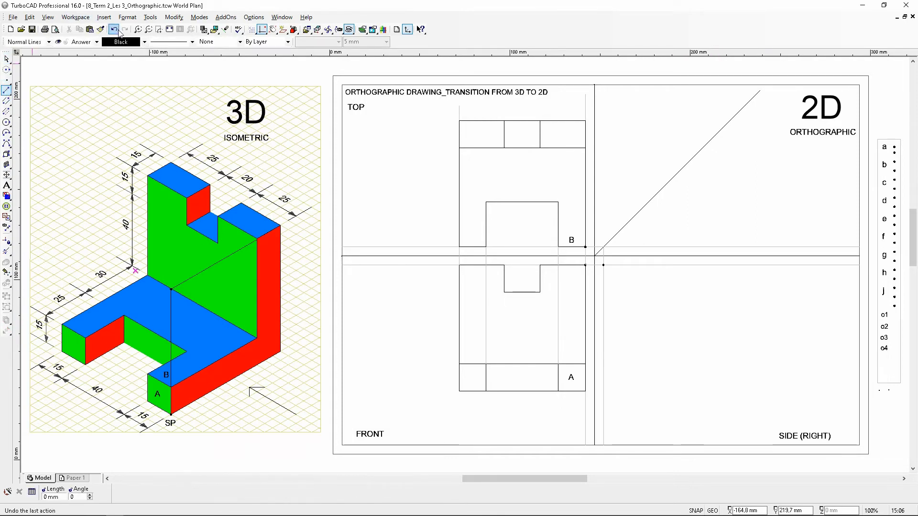
click(144, 42)
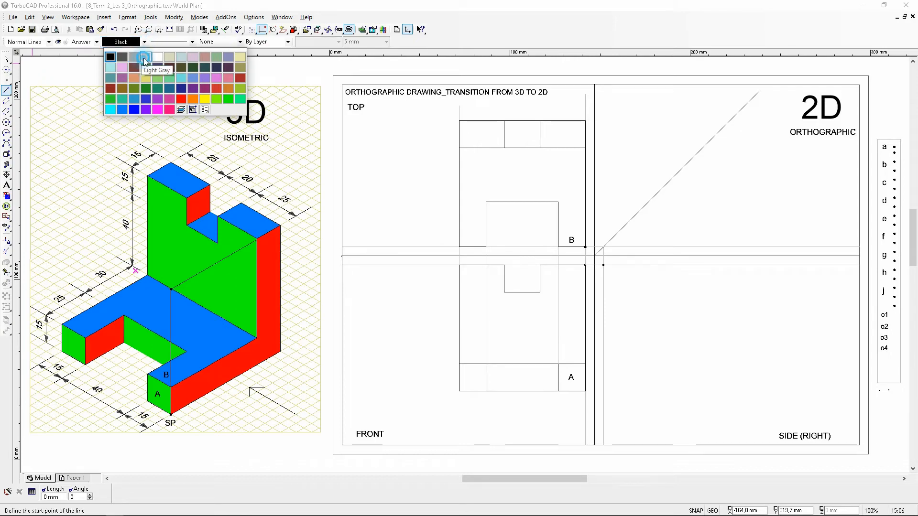
click(146, 57)
click(585, 390)
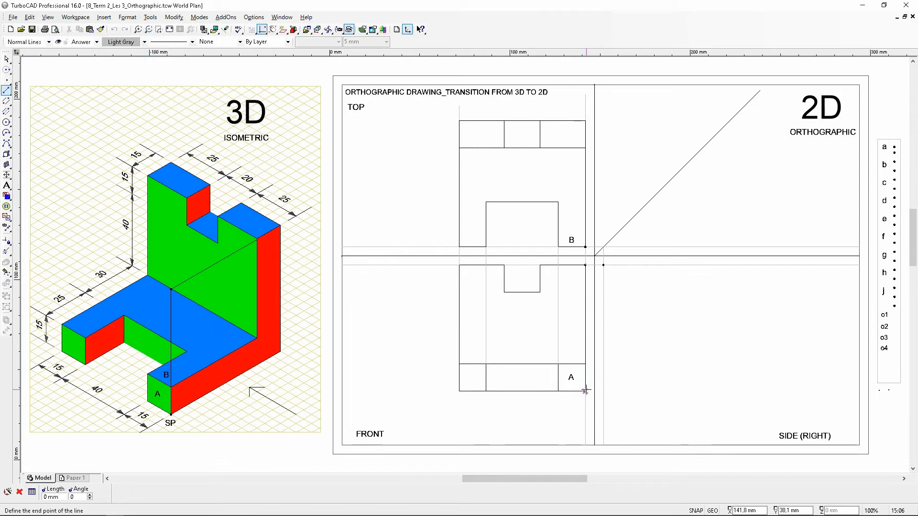
click(826, 391)
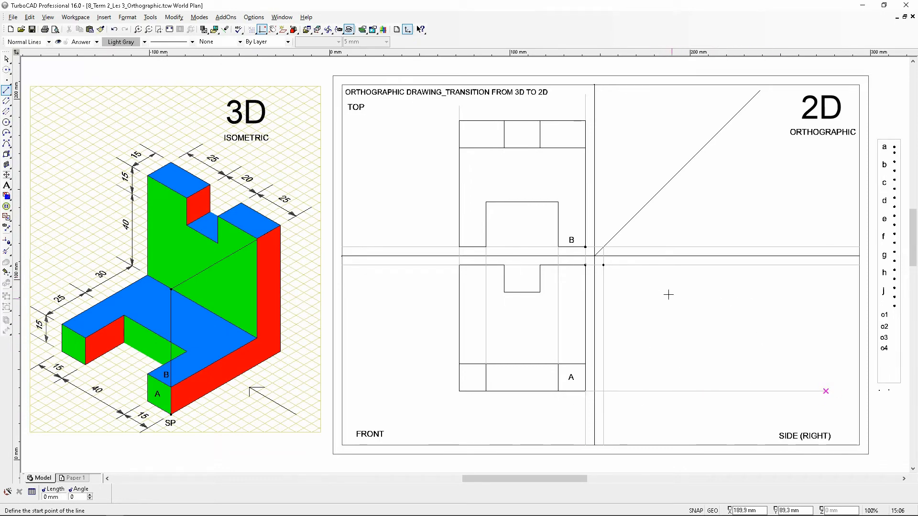
- Draw light gray horizontal projection lines from face A's upper right corner and the front notch's lower right corner across the side view area
click(586, 364)
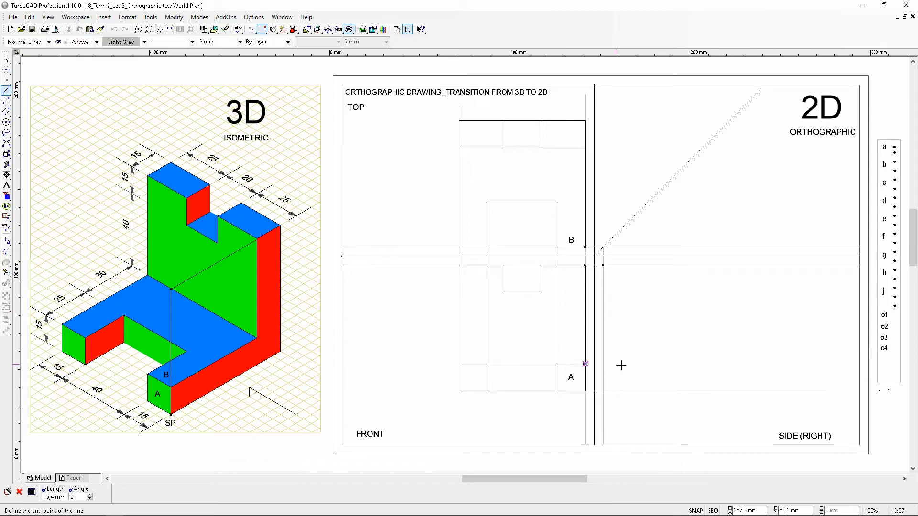
click(828, 370)
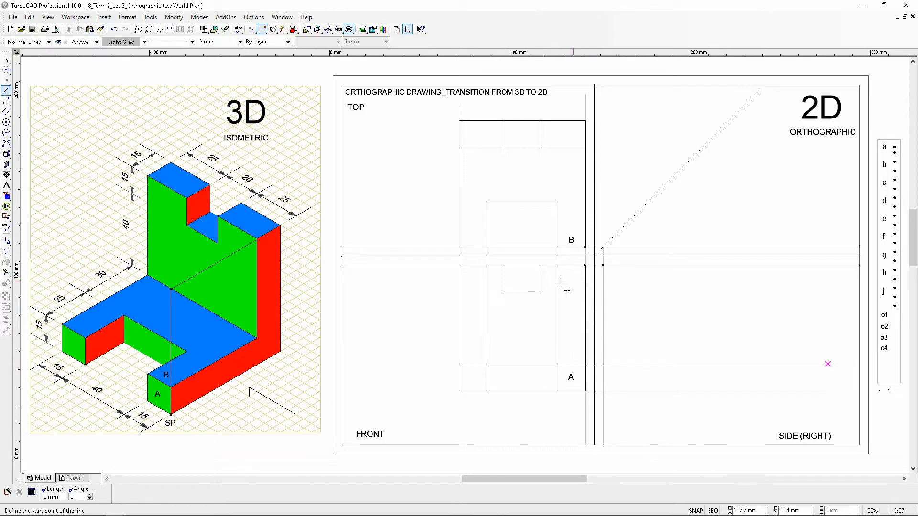
click(540, 292)
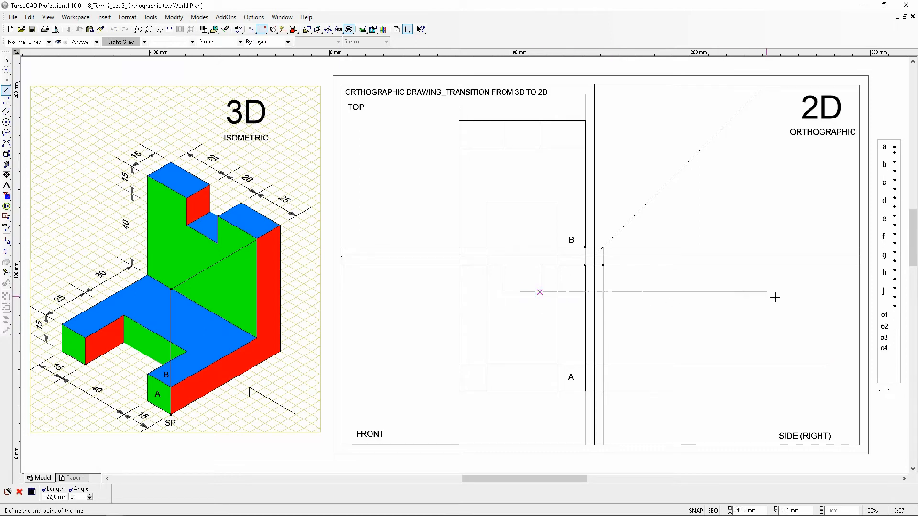
click(829, 292)
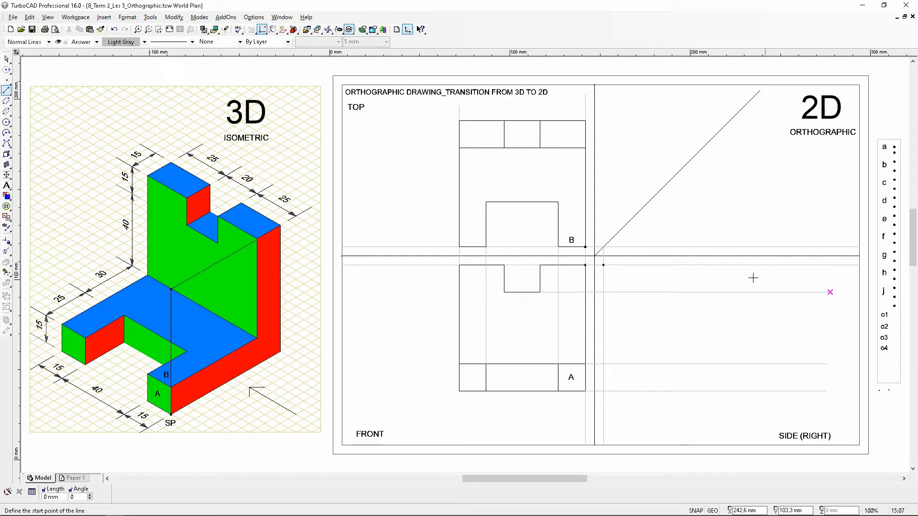
- Draw a construction circle with a 55 mm radius centred on the dot at the side view's upper left starting corner
scroll(172, 289, up, 1)
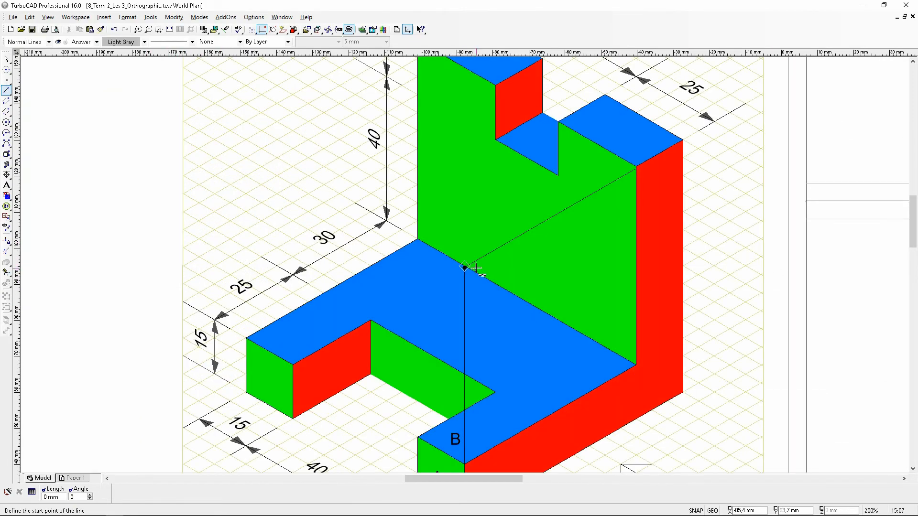
scroll(476, 267, down, 1)
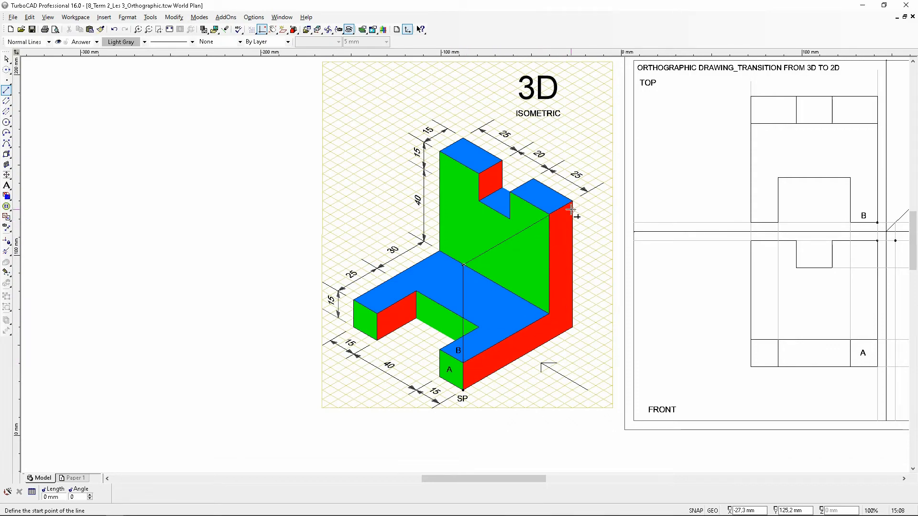
scroll(570, 286, down, 2)
scroll(594, 290, up, 2)
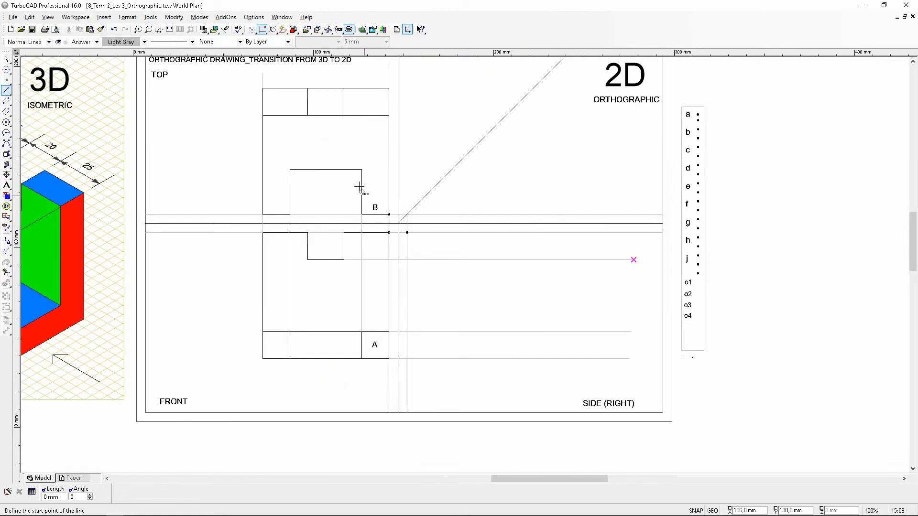
click(7, 70)
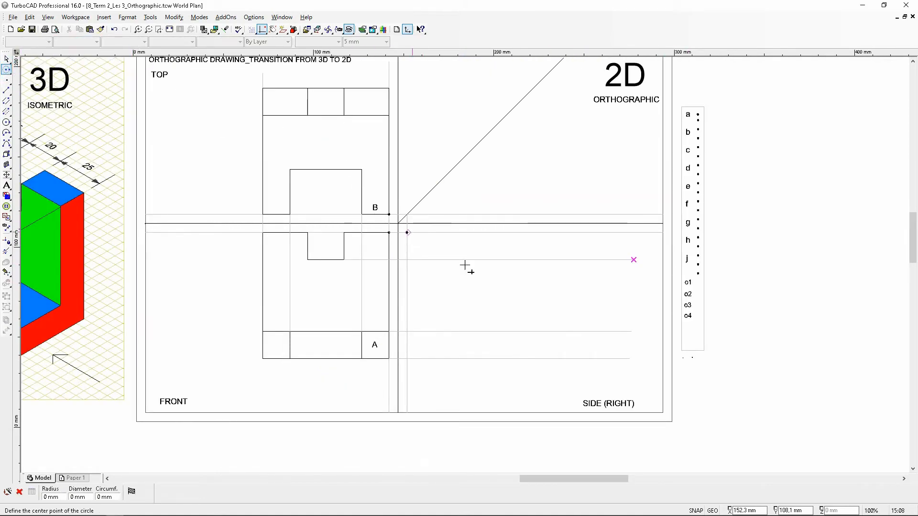
scroll(465, 266, up, 4)
click(444, 267)
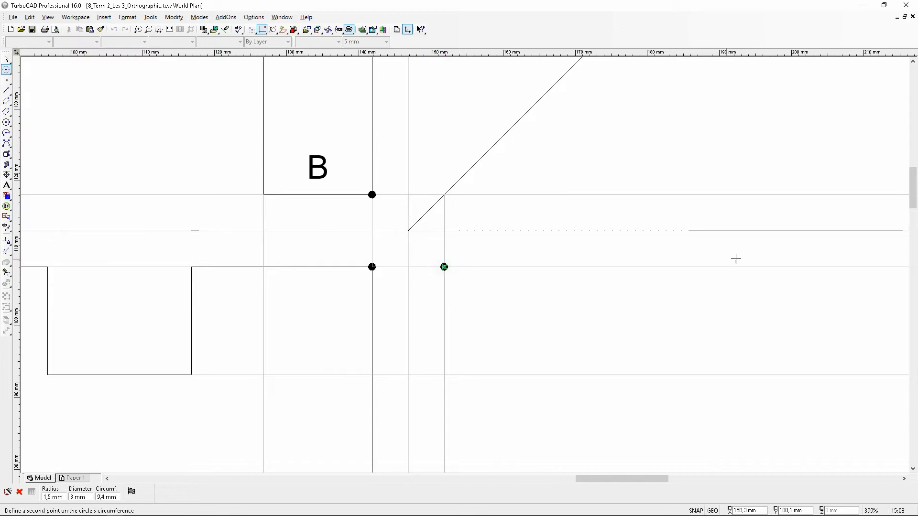
key(Tab)
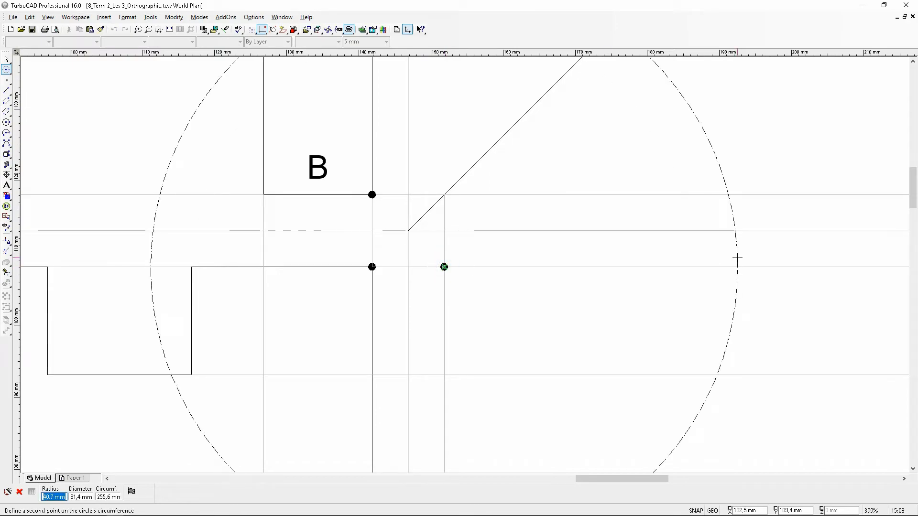
text(55)
key(Return)
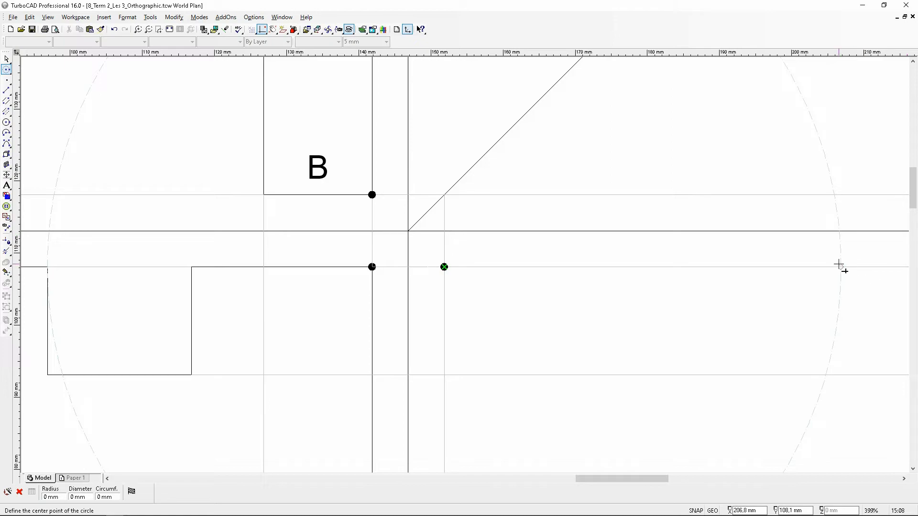
- Draw a second construction circle with a 70 mm radius on the same centre dot in the side view
click(444, 266)
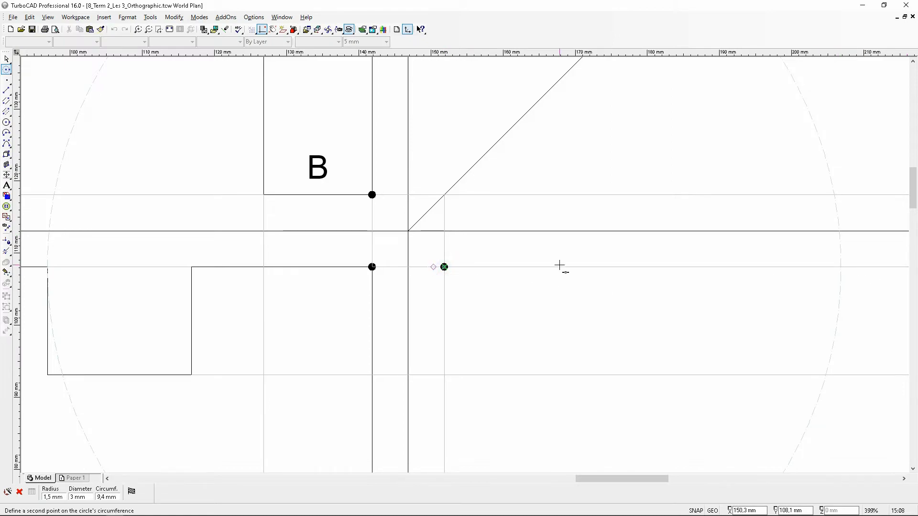
scroll(463, 262, down, 2)
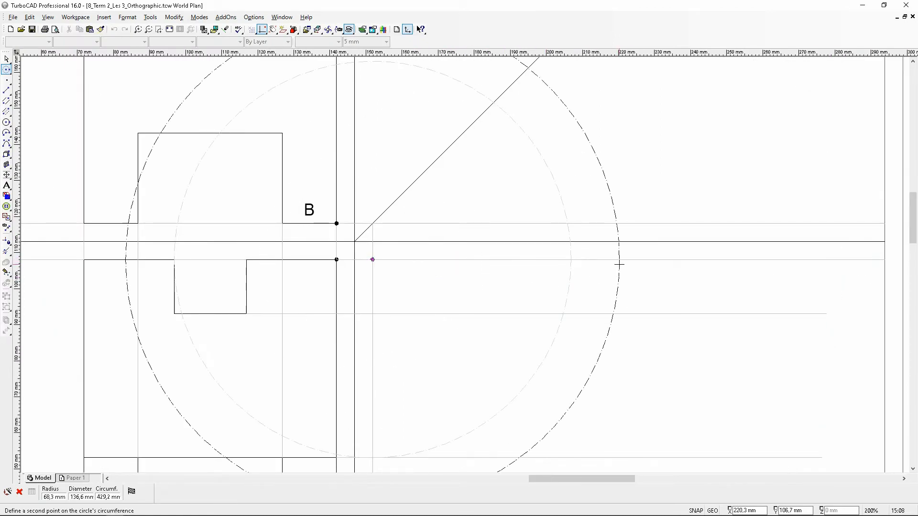
click(570, 260)
key(Tab)
text(70)
key(Return)
scroll(598, 248, up, 2)
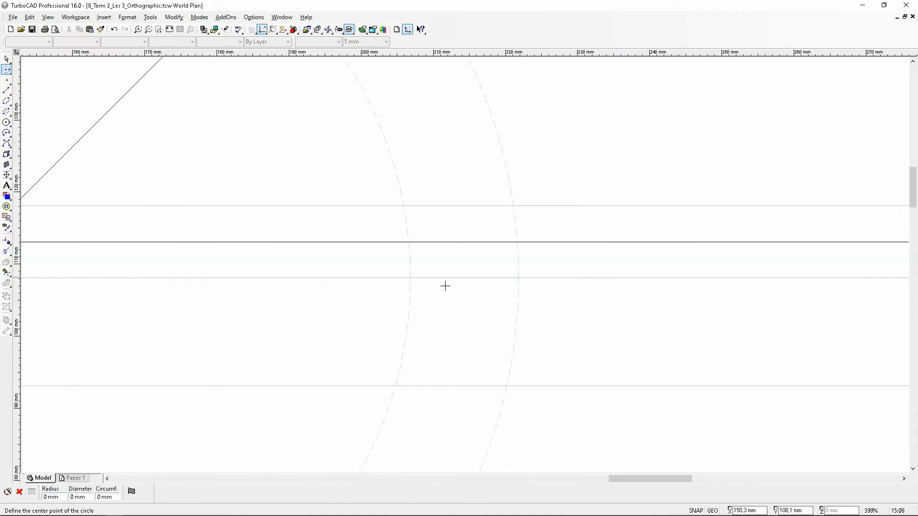
click(412, 277)
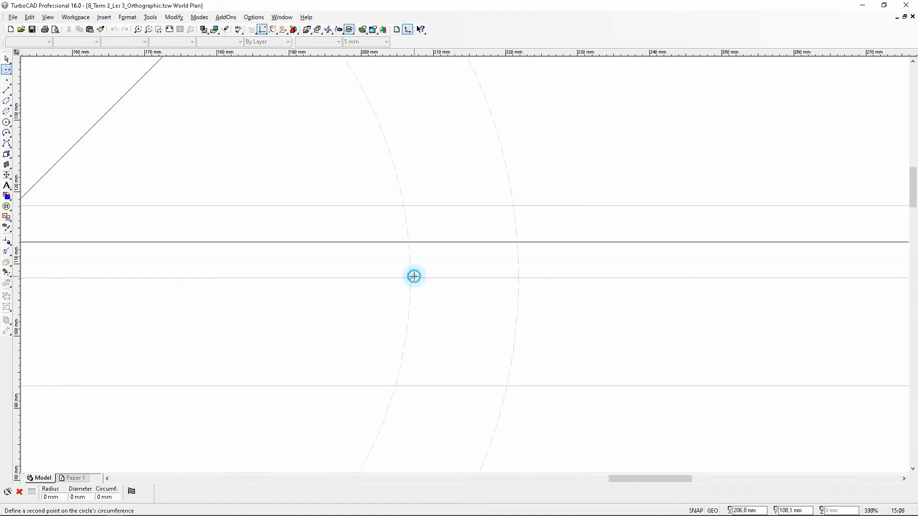
click(518, 274)
- Move the two lowest dots from the label list onto the points where the 55 and 70 mm circles cross the side view's upper projection line
scroll(364, 281, down, 2)
scroll(54, 242, up, 2)
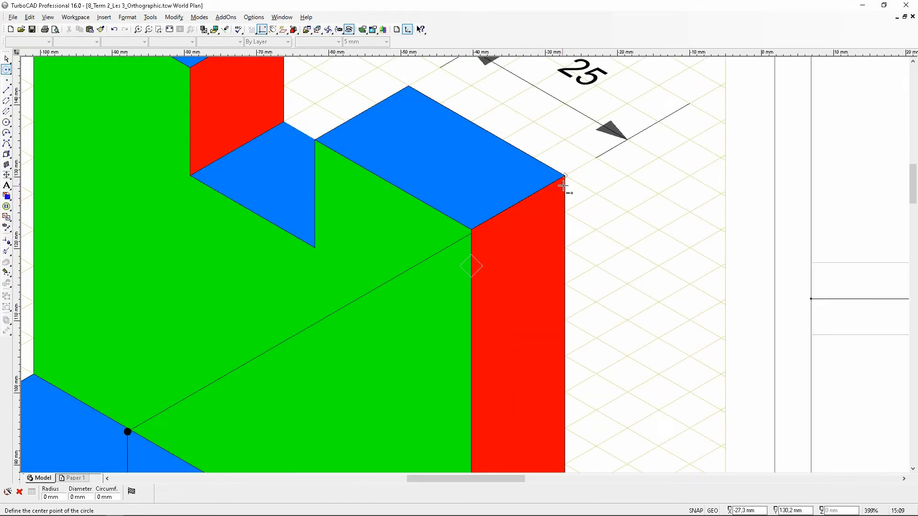
scroll(467, 268, down, 2)
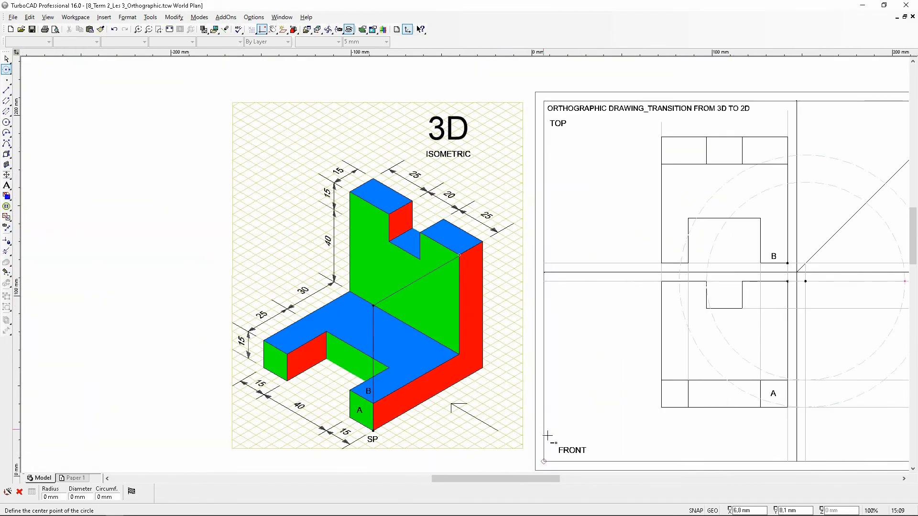
scroll(854, 298, up, 1)
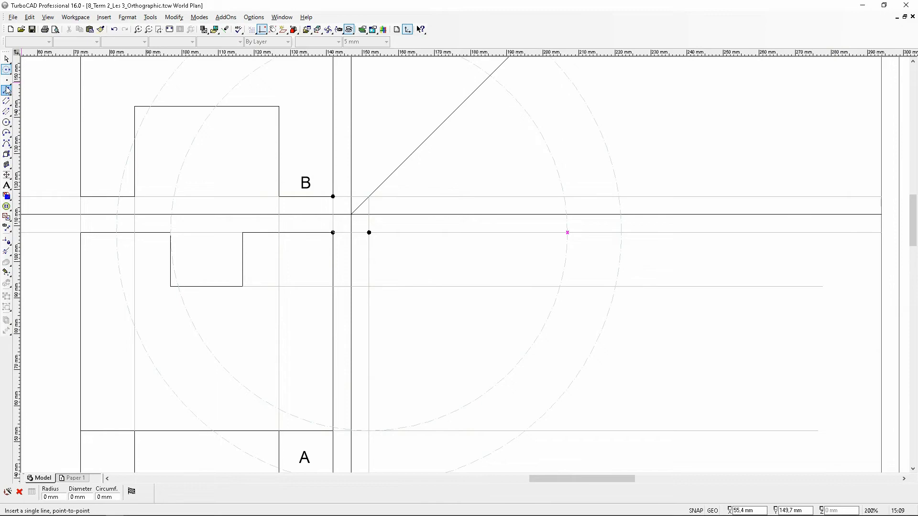
scroll(551, 297, down, 1)
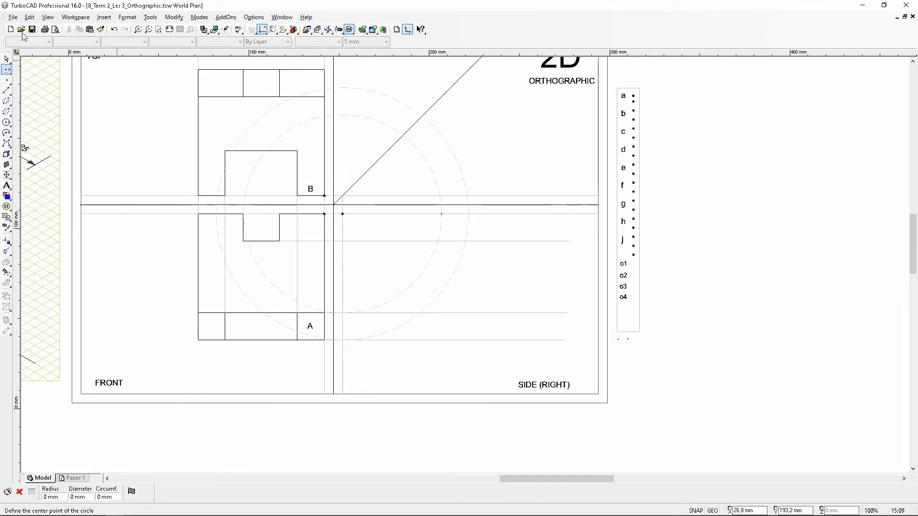
click(6, 58)
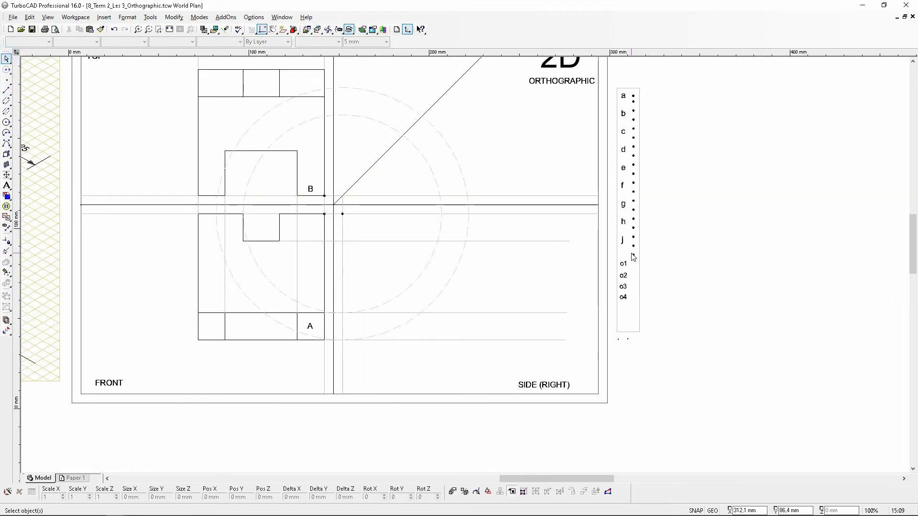
scroll(633, 257, up, 1)
drag(469, 277, 85, 195)
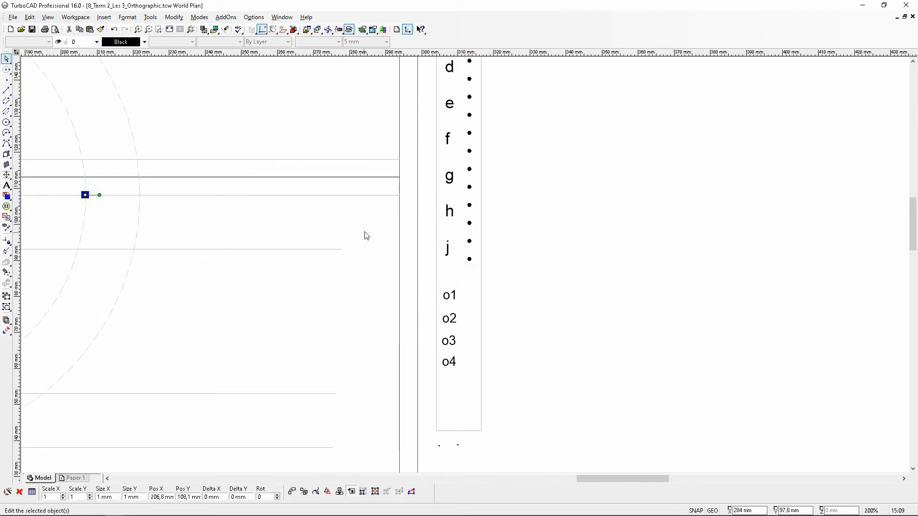
drag(469, 259, 138, 196)
middle_drag(117, 225, 467, 269)
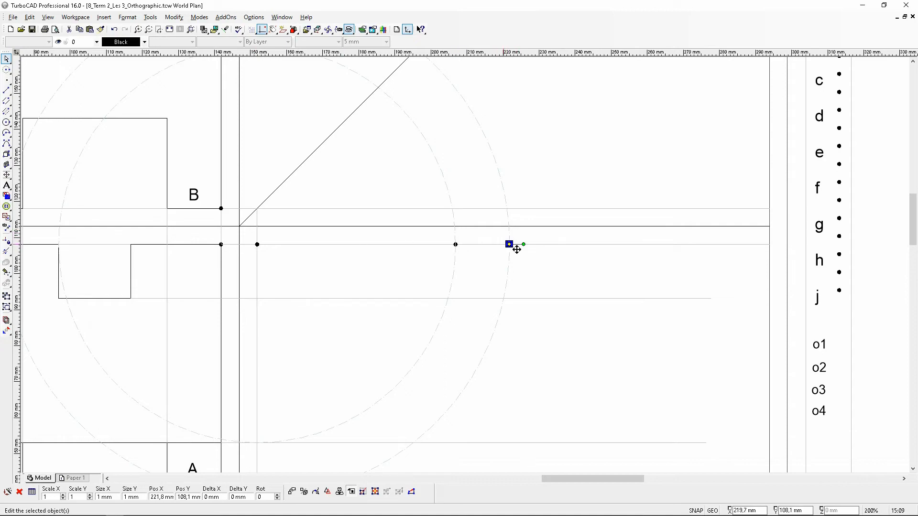
click(483, 266)
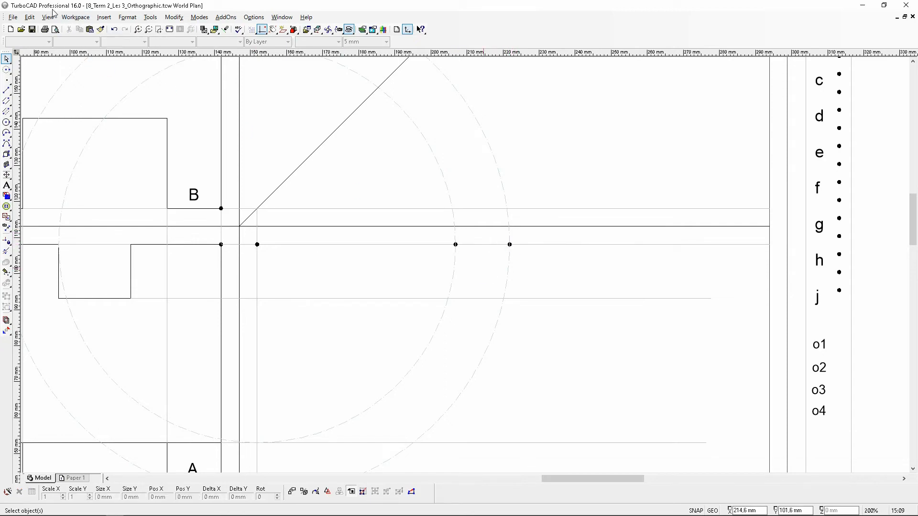
- Clear all construction geometry from the drawing
click(29, 18)
mouse_move(95, 92)
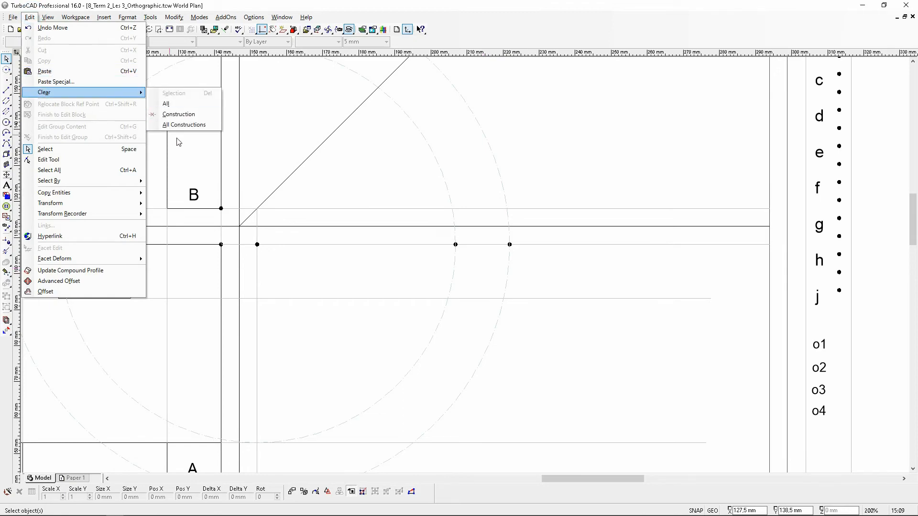
click(184, 124)
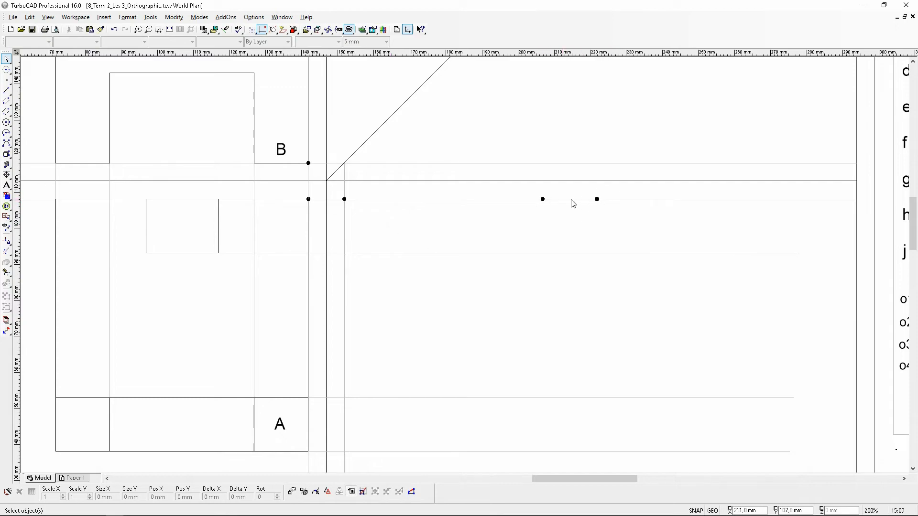
scroll(533, 209, down, 1)
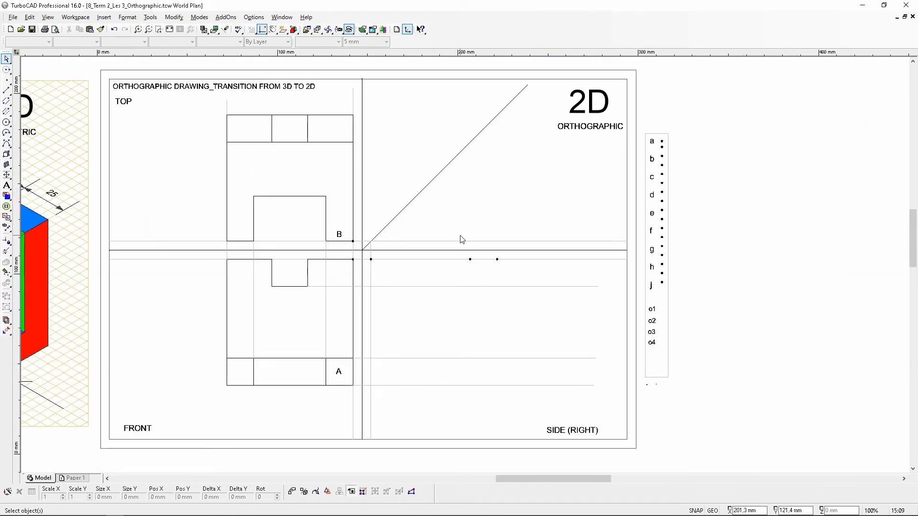
scroll(44, 232, up, 1)
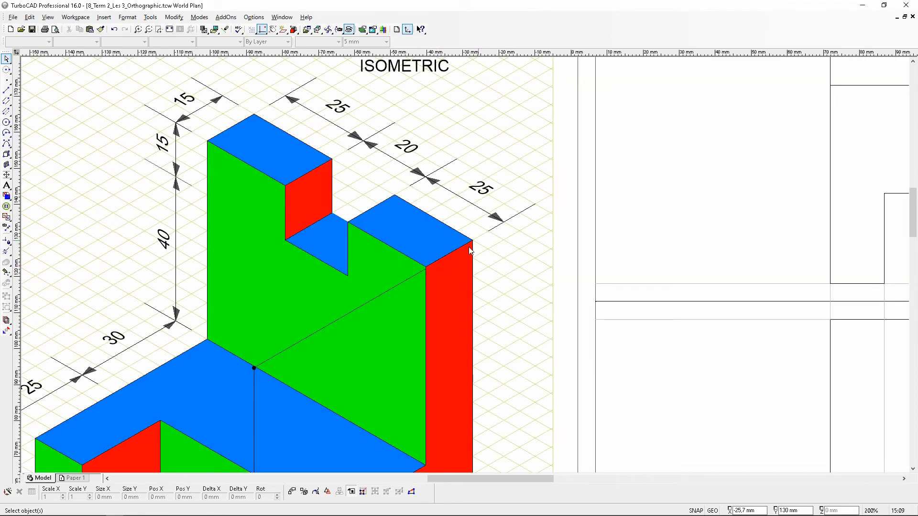
scroll(470, 249, down, 1)
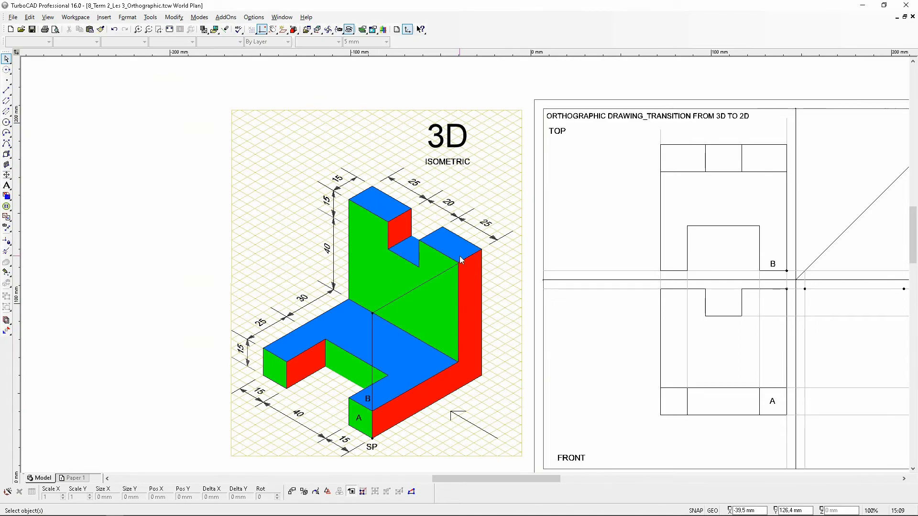
scroll(566, 308, down, 2)
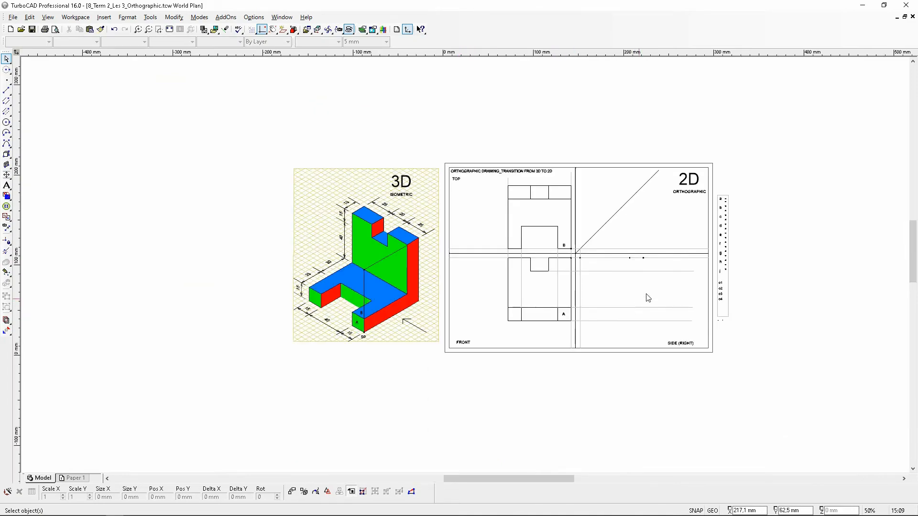
- Draw a 70 mm vertical light gray line from the side view's outermost dot down to the lowest horizontal projection line
scroll(645, 297, up, 2)
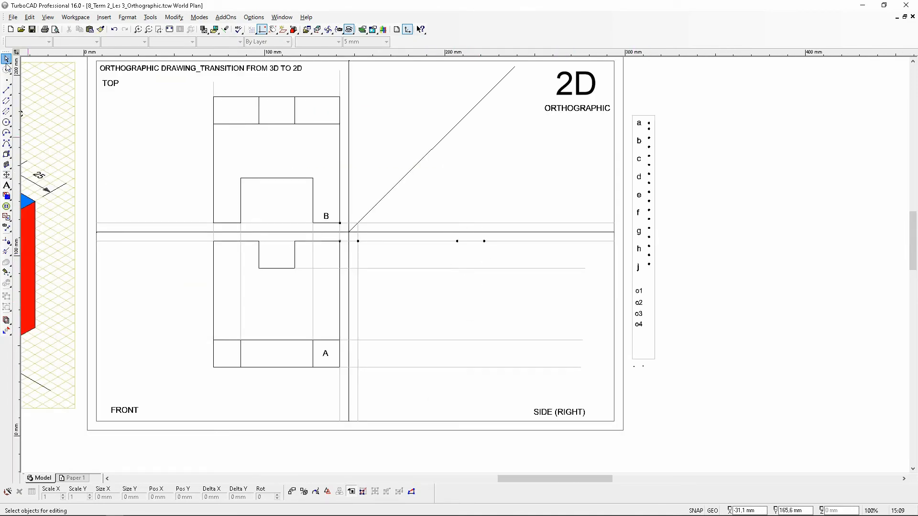
click(7, 90)
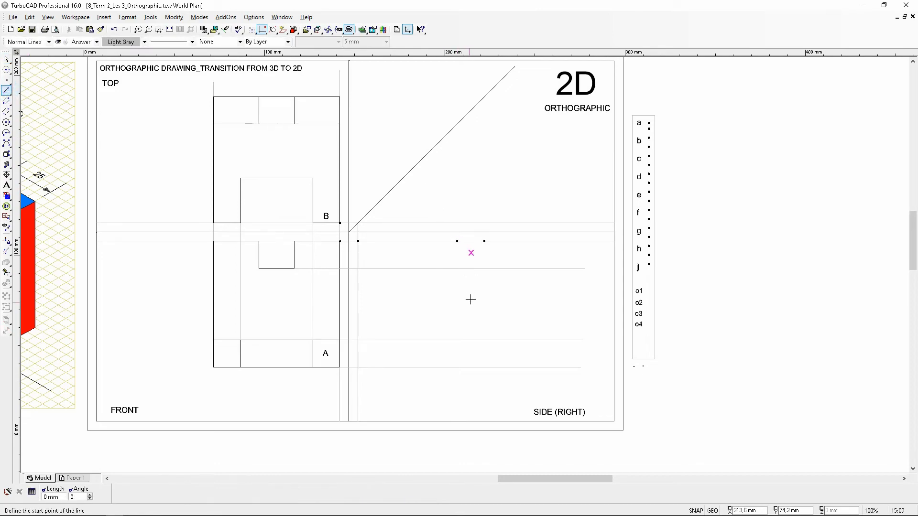
scroll(471, 300, up, 1)
scroll(423, 175, up, 1)
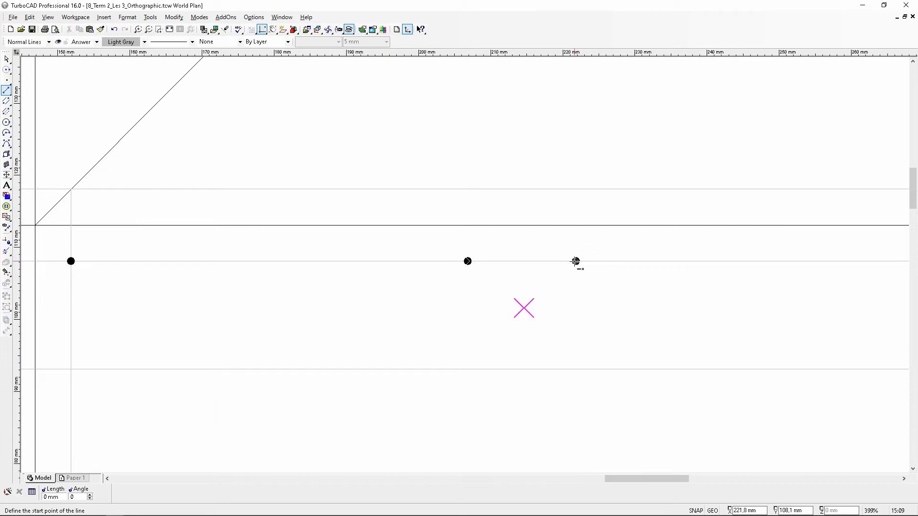
click(575, 261)
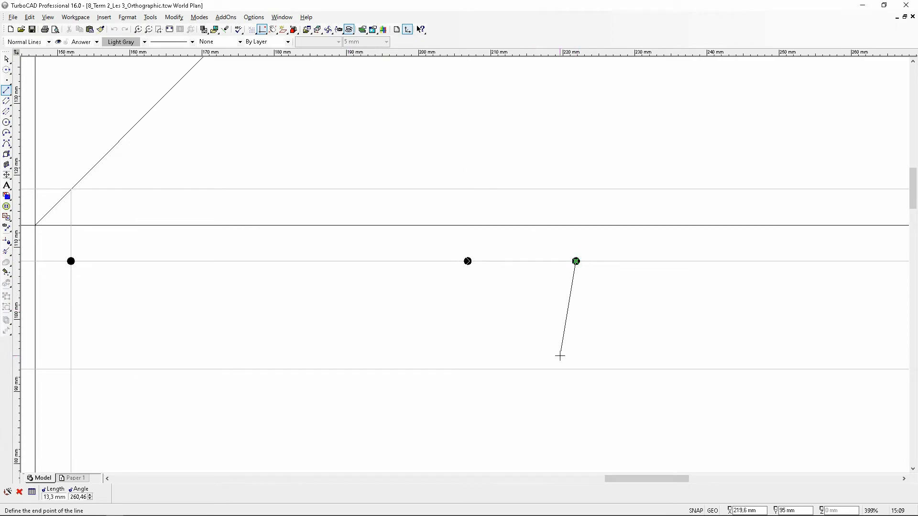
scroll(464, 264, down, 2)
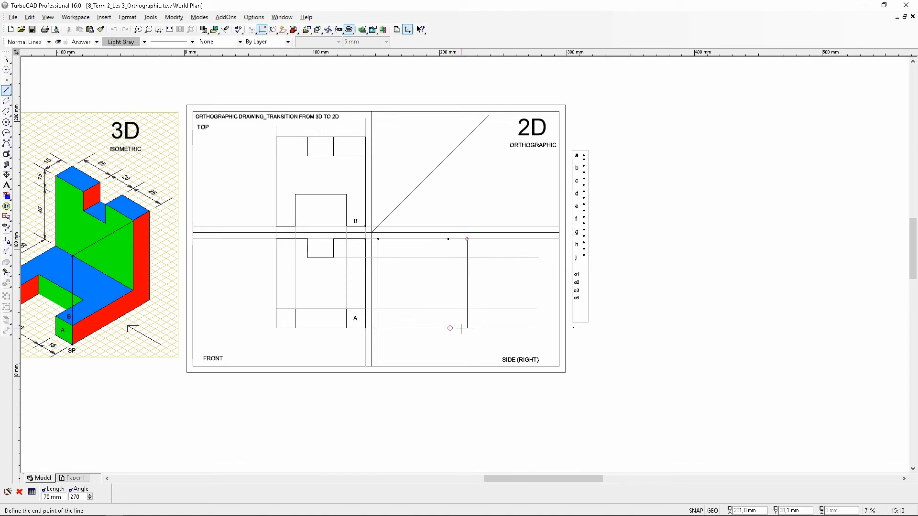
click(461, 329)
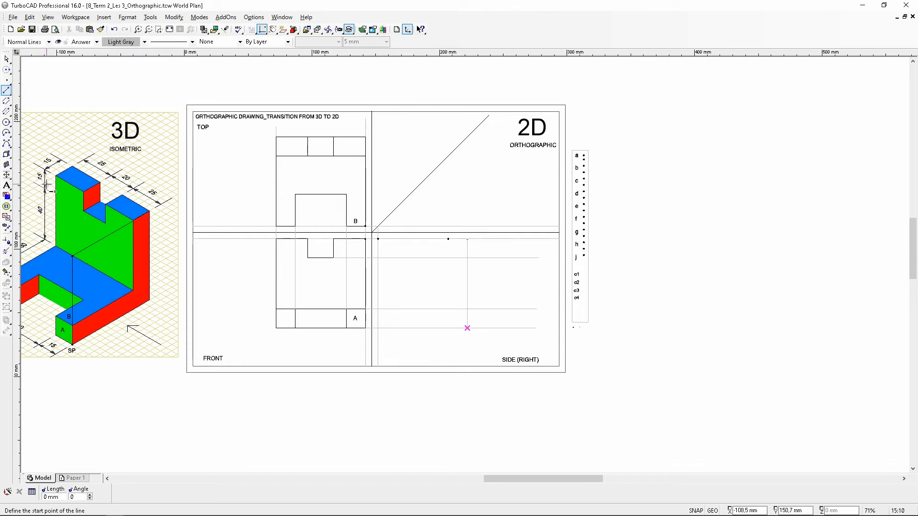
- Draw a vertical light gray line from the side view's middle dot down to the projection line from the top edge of face A
scroll(46, 203, up, 2)
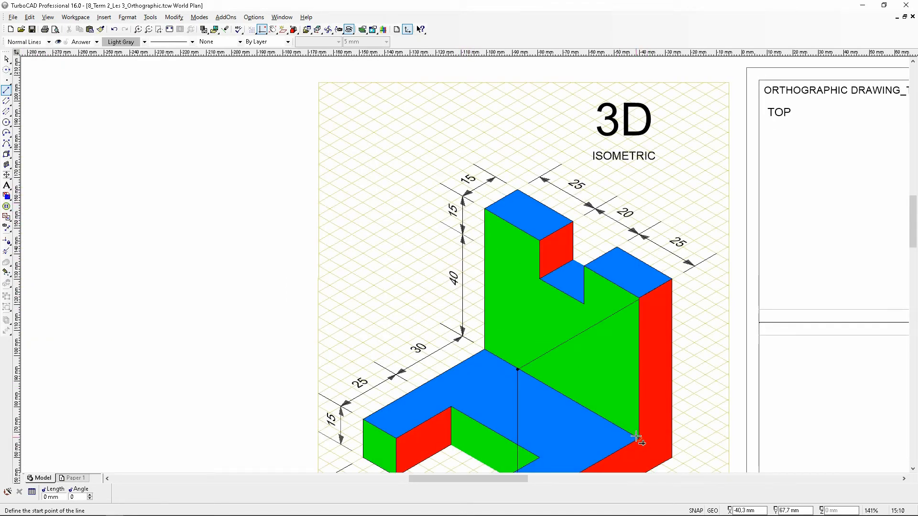
scroll(636, 308, down, 2)
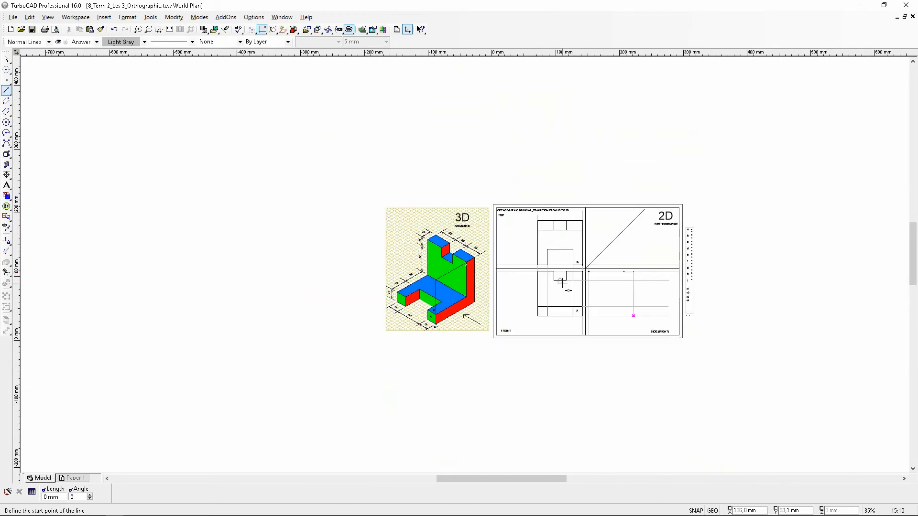
scroll(616, 284, up, 2)
scroll(484, 209, up, 1)
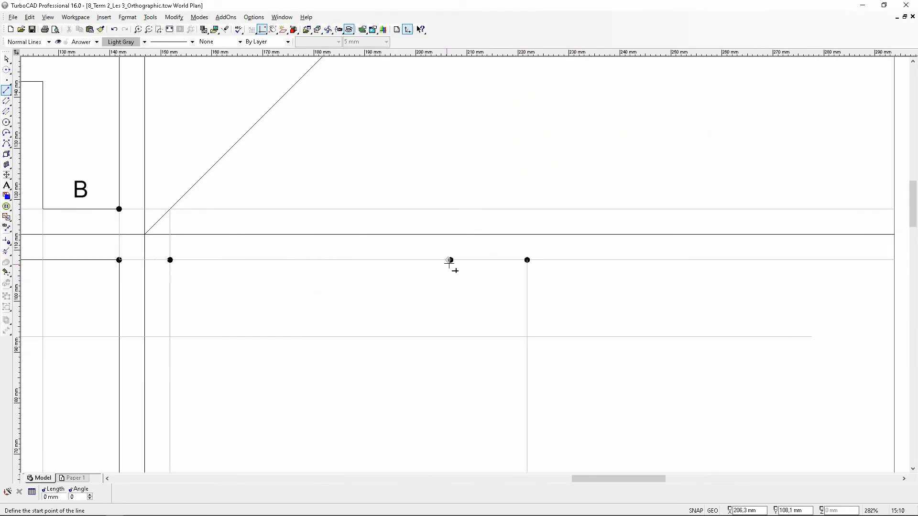
click(450, 259)
scroll(464, 268, down, 1)
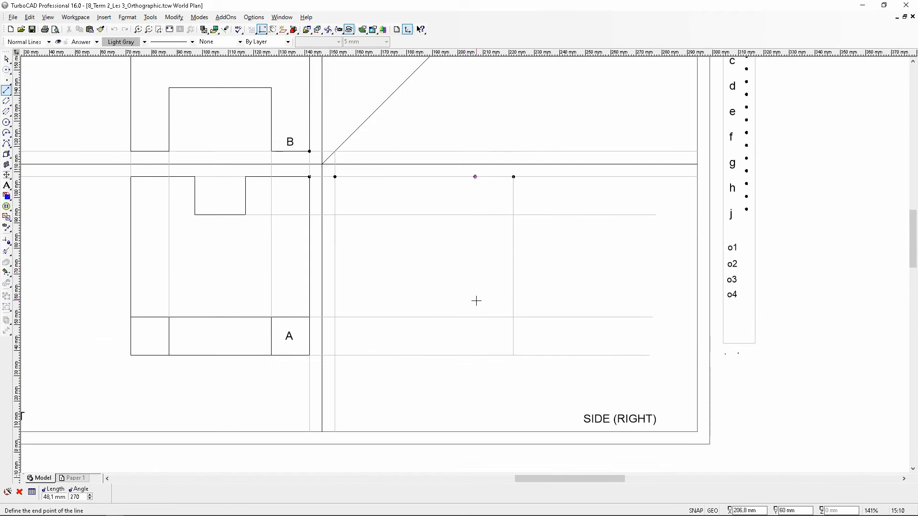
click(513, 317)
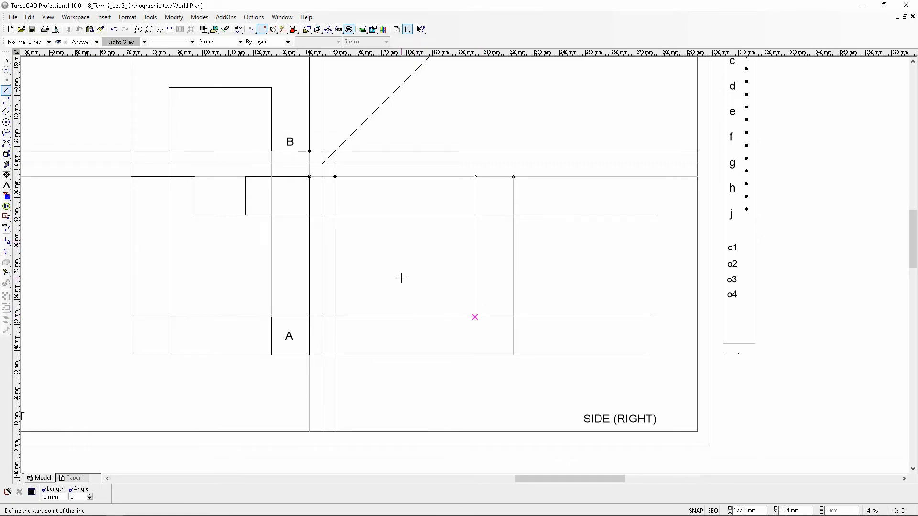
- Compare the inner corner between base and upright in the isometric view with the projection lines in the side view
scroll(401, 277, down, 1)
scroll(162, 298, up, 1)
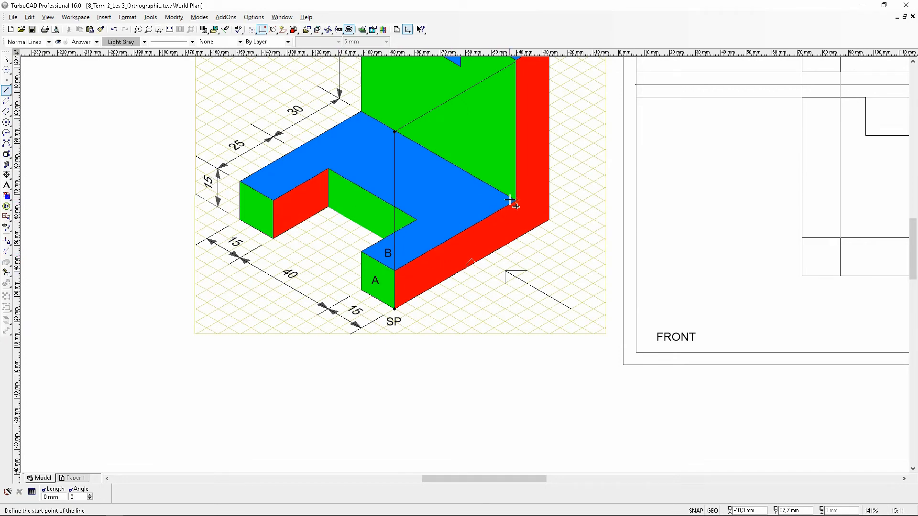
scroll(511, 204, down, 2)
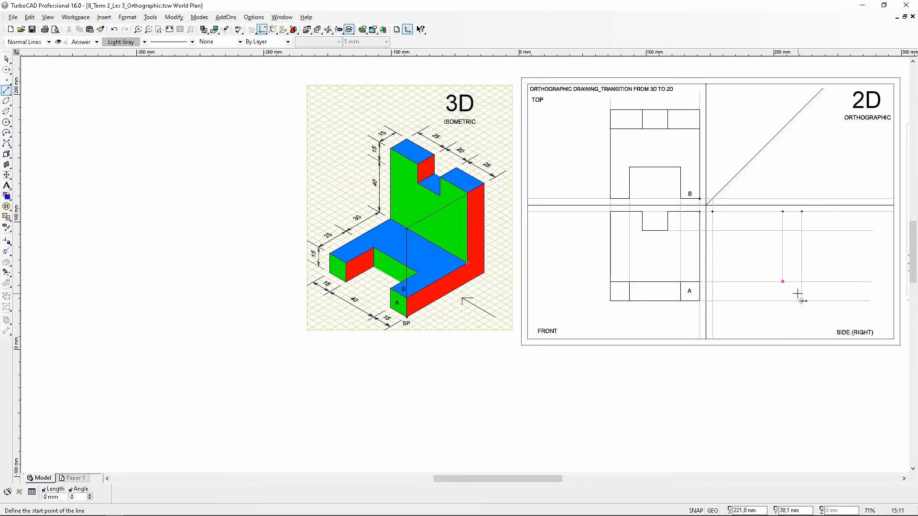
scroll(769, 285, up, 2)
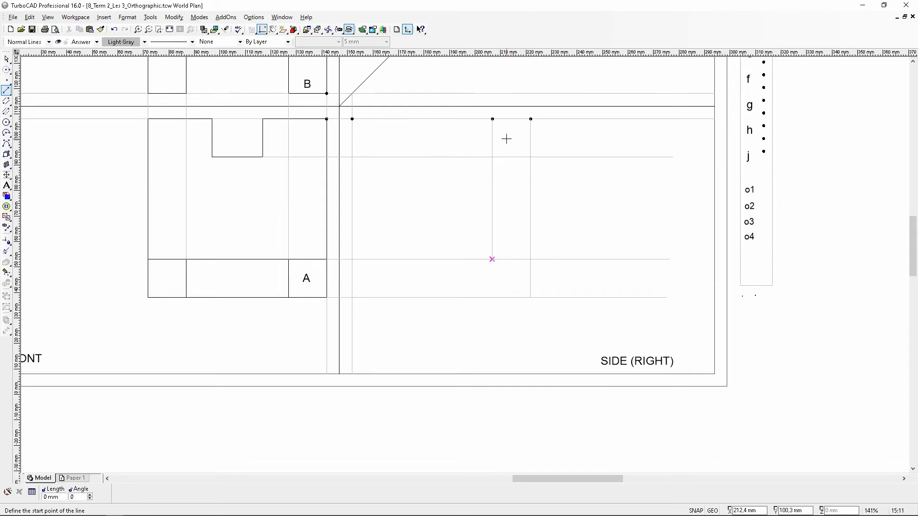
scroll(418, 387, down, 3)
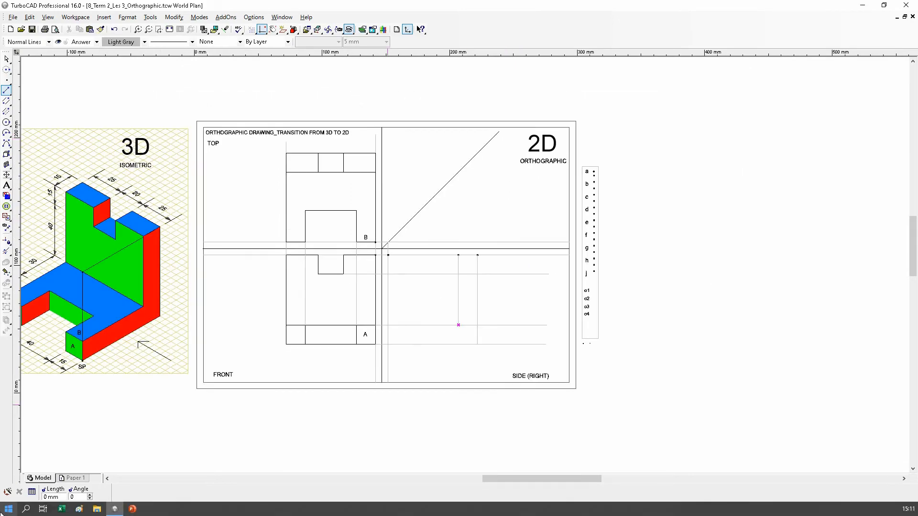
scroll(136, 349, up, 3)
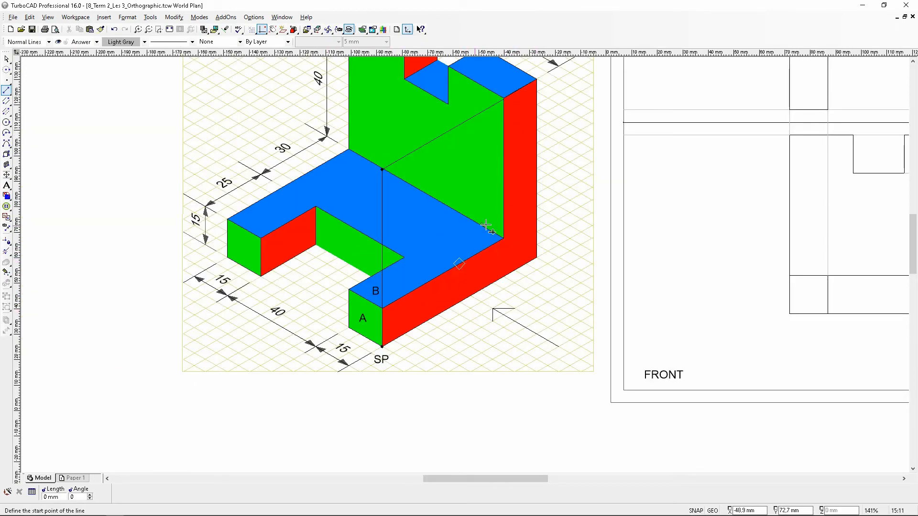
scroll(437, 309, down, 3)
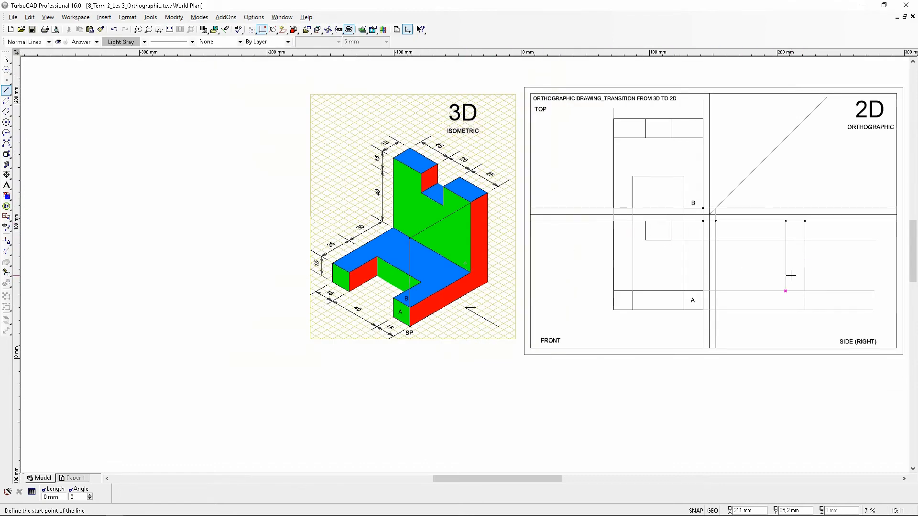
scroll(779, 269, up, 3)
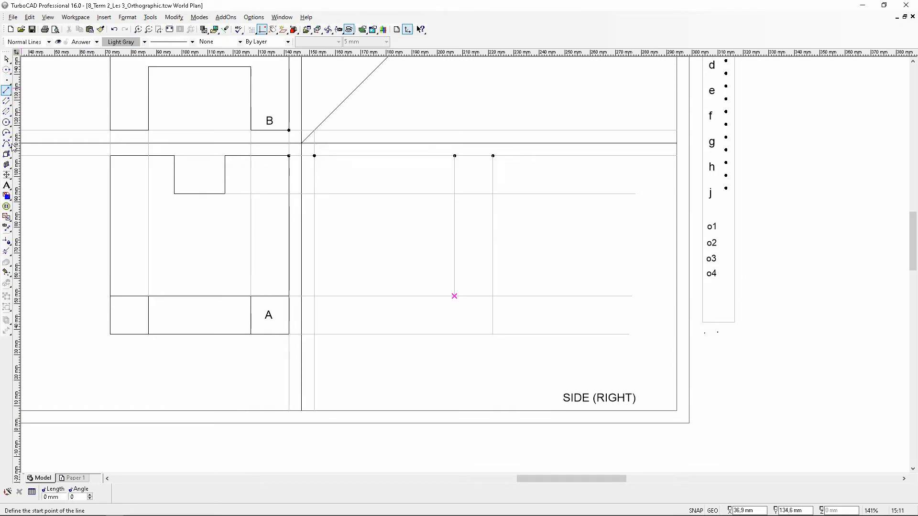
- Lengthen the side view's two new vertical projection lines upward until they meet the diagonal mitre line
click(6, 251)
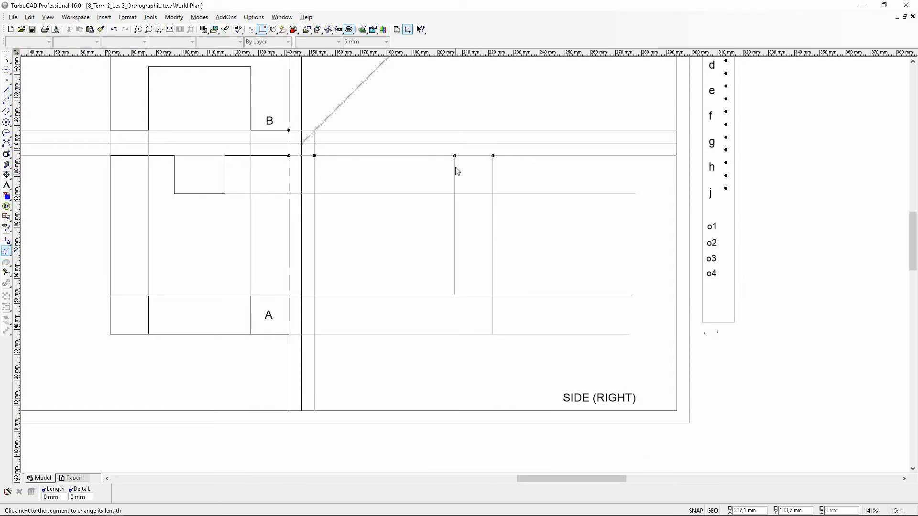
click(458, 172)
scroll(464, 267, down, 3)
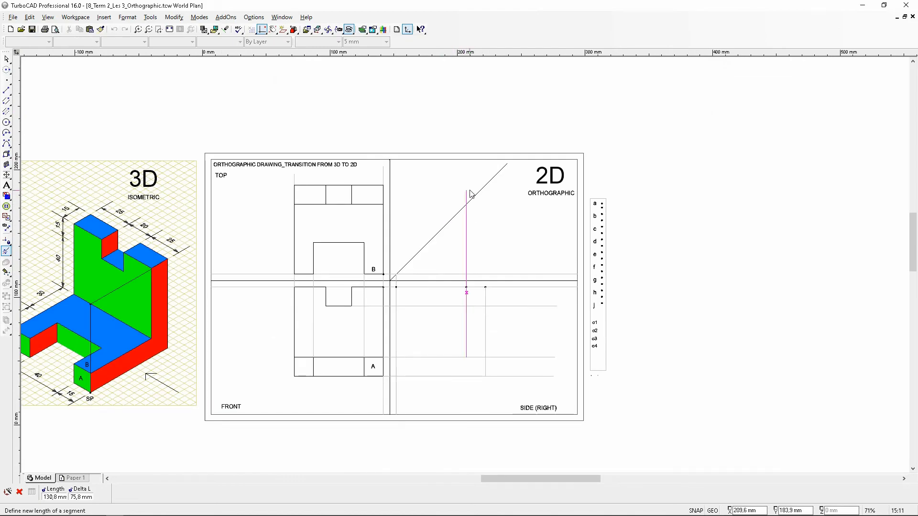
click(469, 193)
click(484, 298)
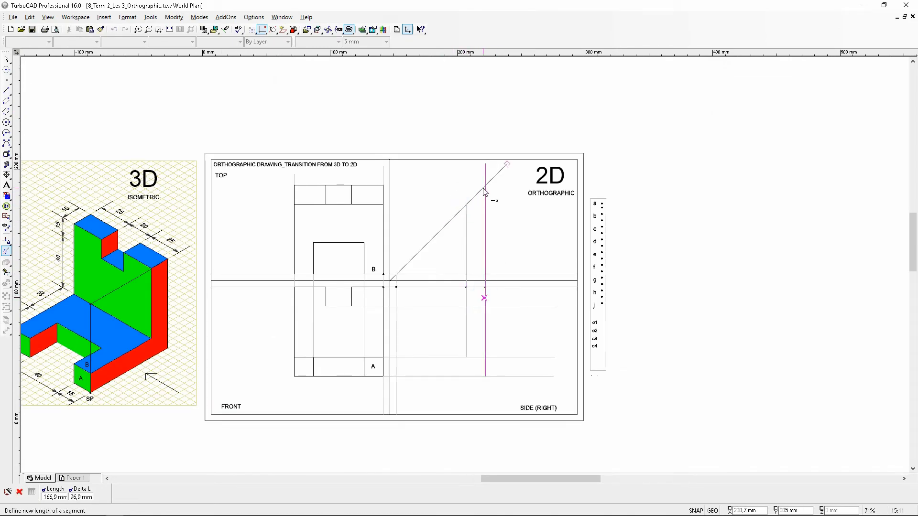
click(470, 189)
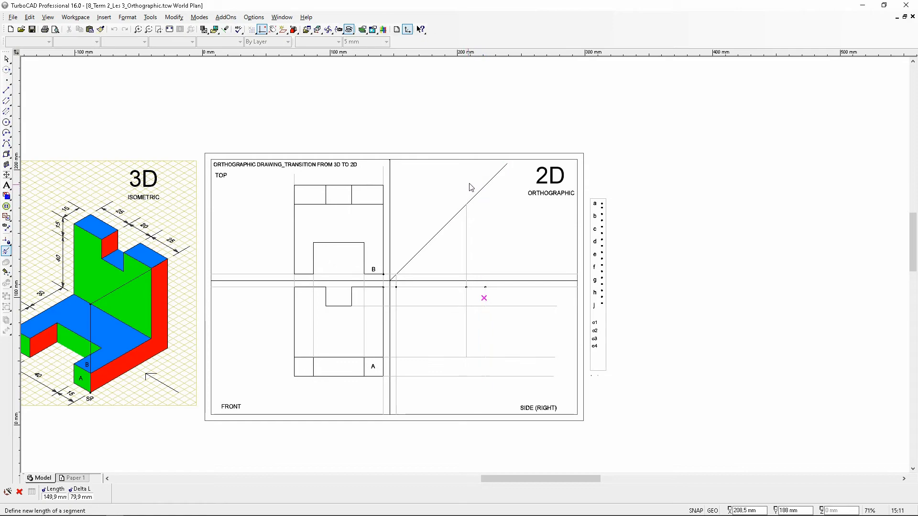
scroll(486, 185, up, 3)
click(468, 266)
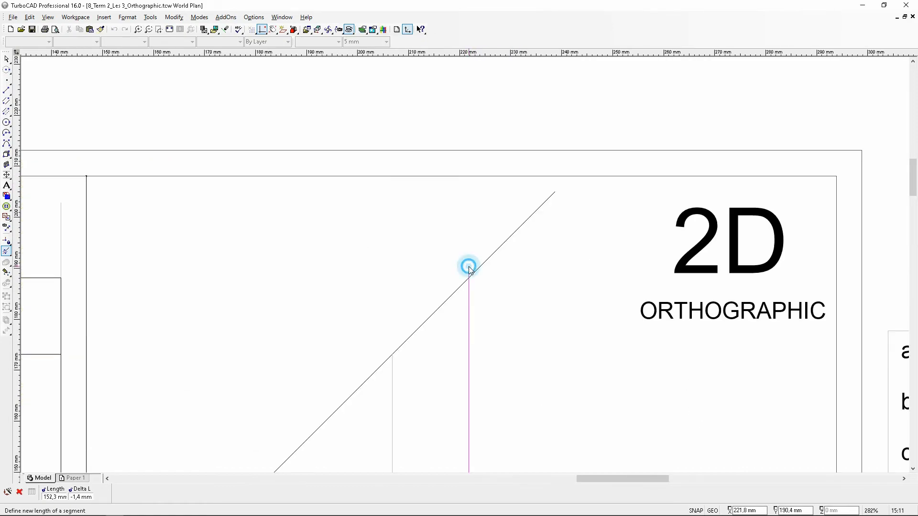
click(469, 280)
scroll(417, 332, down, 2)
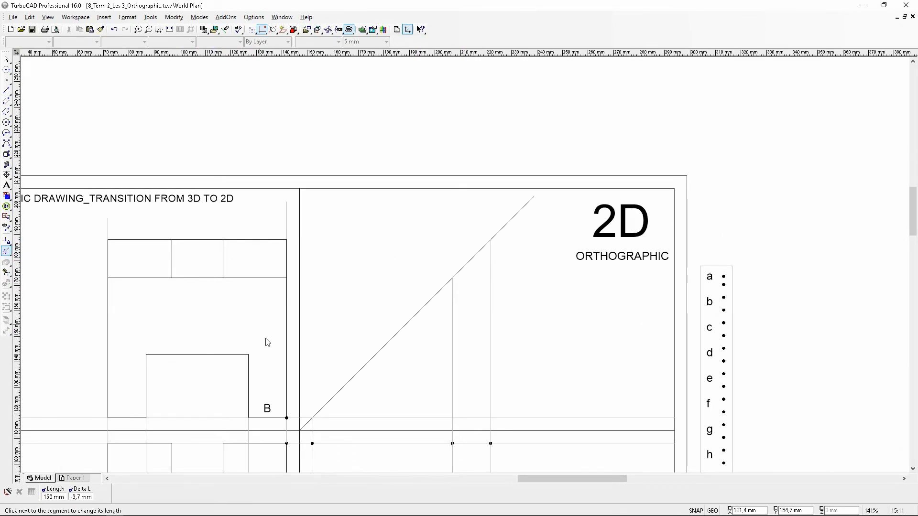
- Shorten the side view's horizontal projection lines, ending the notch and base lines at the outer vertical and the middle one at the inner vertical
scroll(494, 328, down, 2)
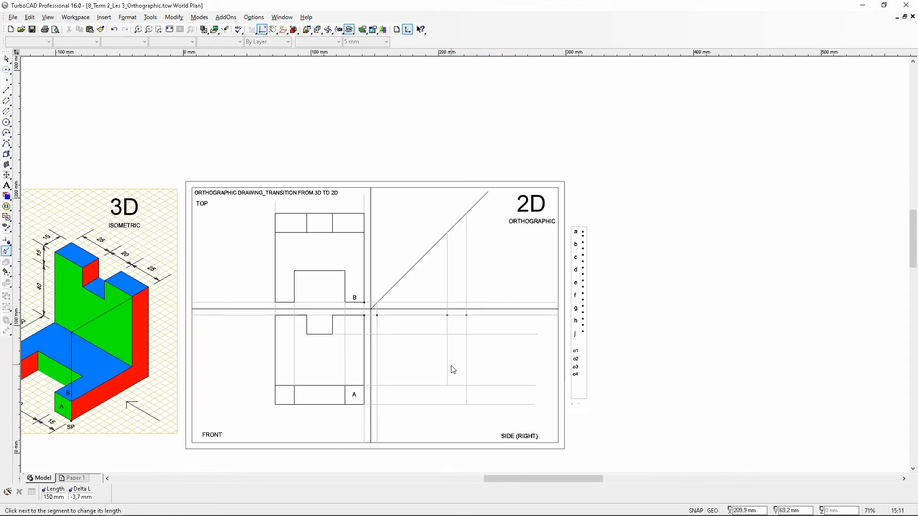
scroll(450, 375, up, 2)
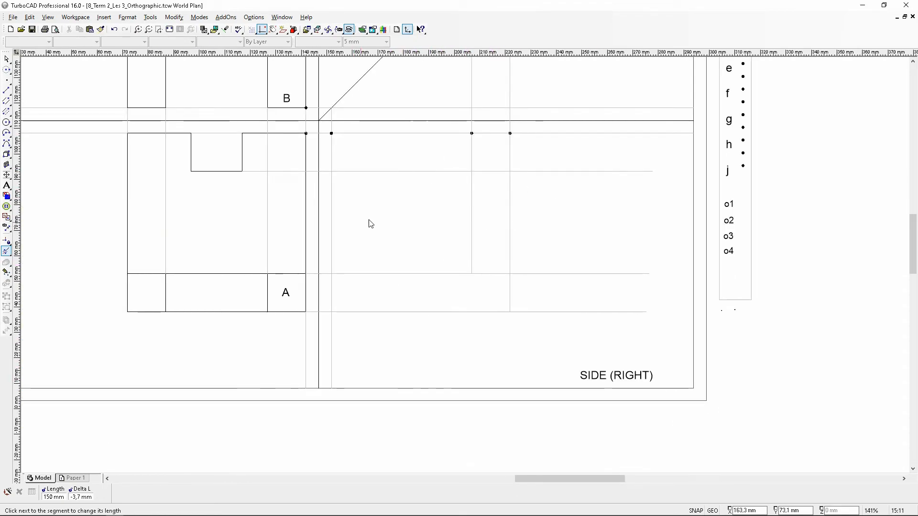
click(649, 171)
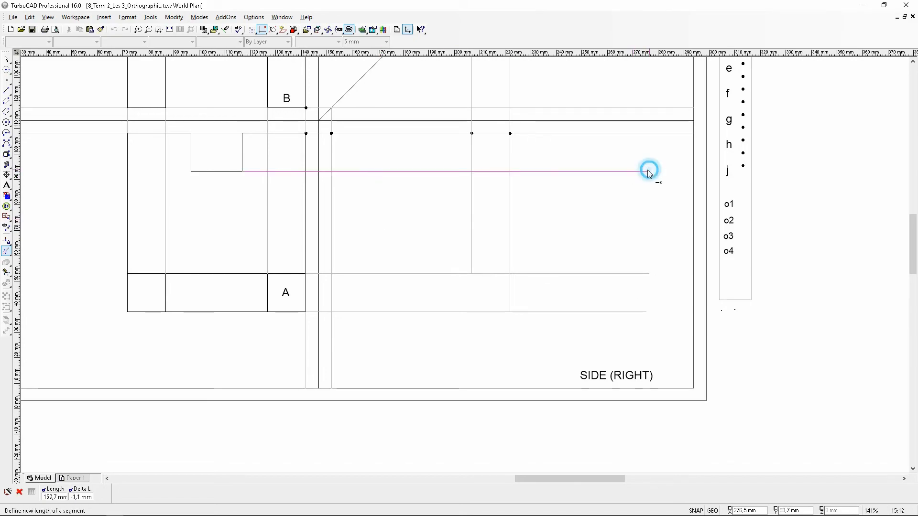
click(511, 173)
click(648, 273)
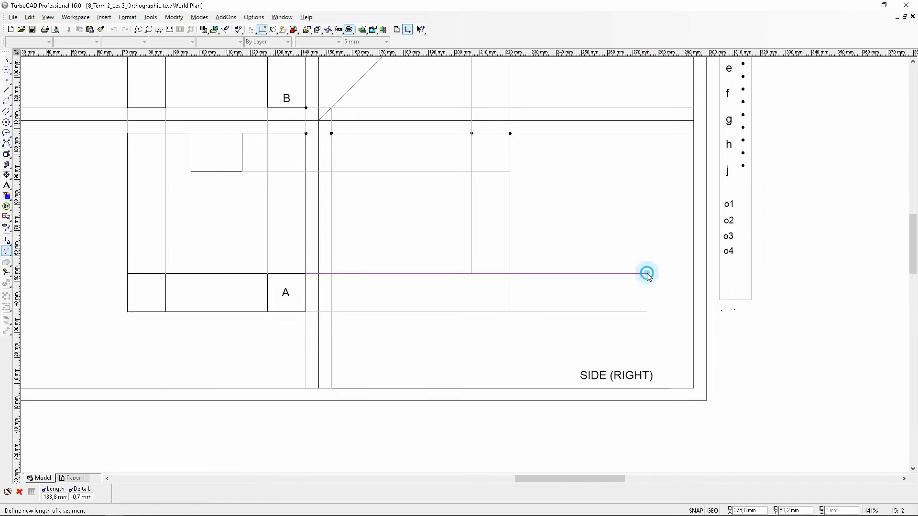
click(473, 272)
click(647, 313)
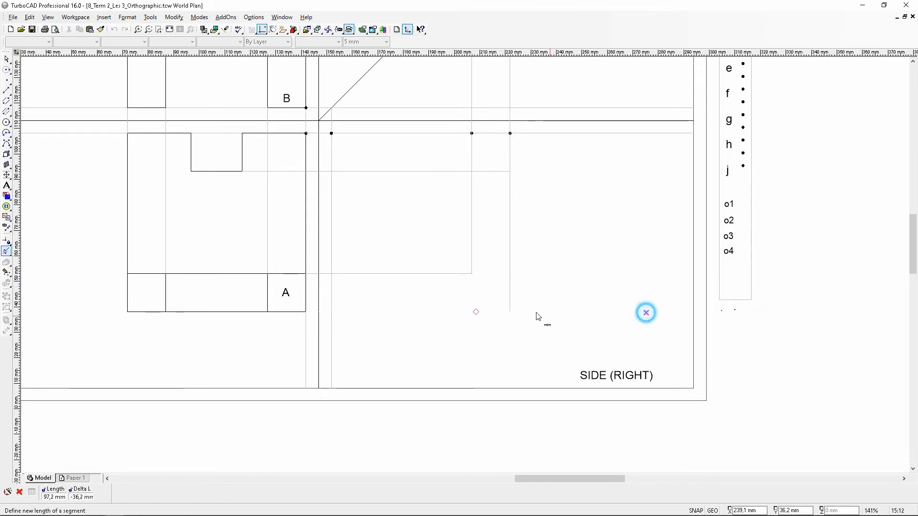
click(511, 313)
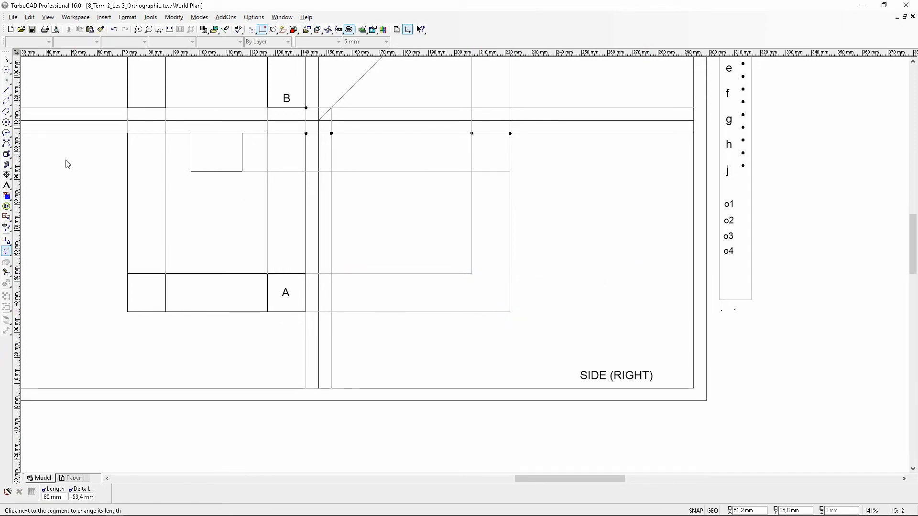
- Draw a black vertical line in the side view from the middle dot down to the projection line from the top edge of face A
mouse_move(7, 90)
mouse_down()
mouse_move(18, 108)
mouse_move(19, 100)
mouse_up()
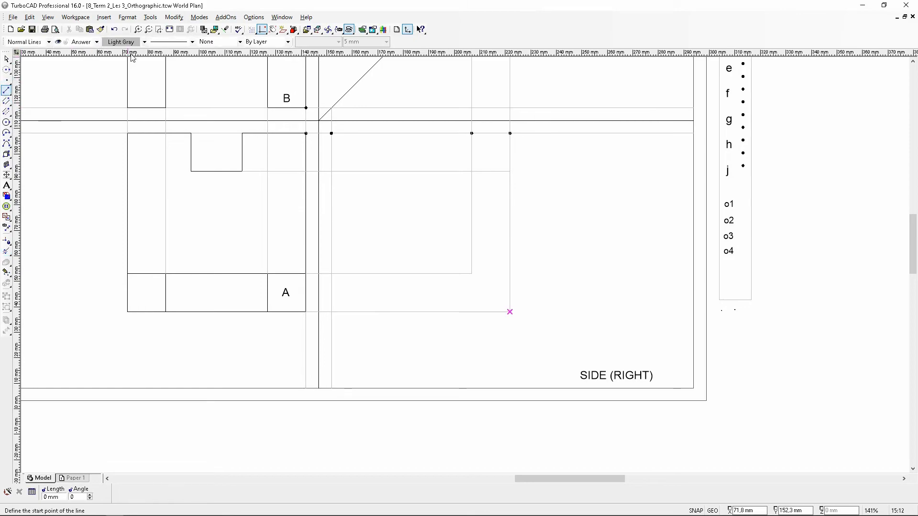
click(145, 42)
click(110, 59)
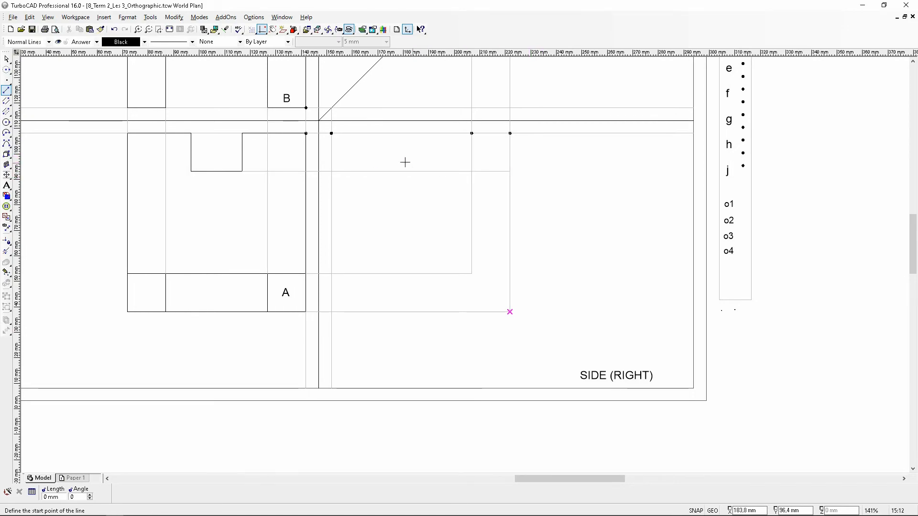
scroll(450, 268, down, 2)
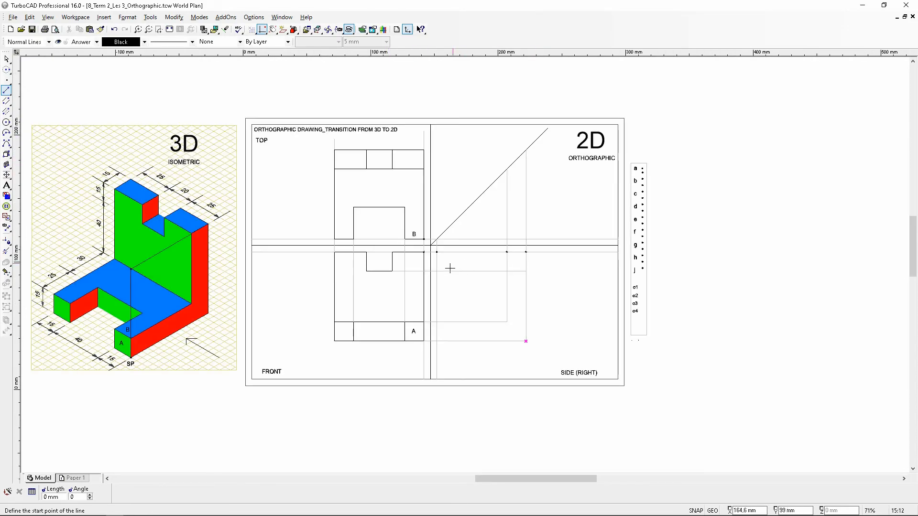
click(170, 29)
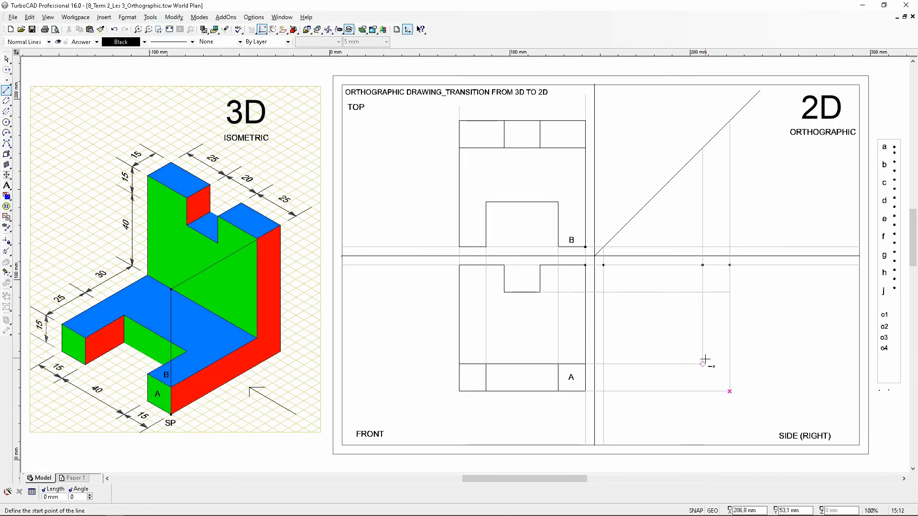
scroll(708, 308, up, 2)
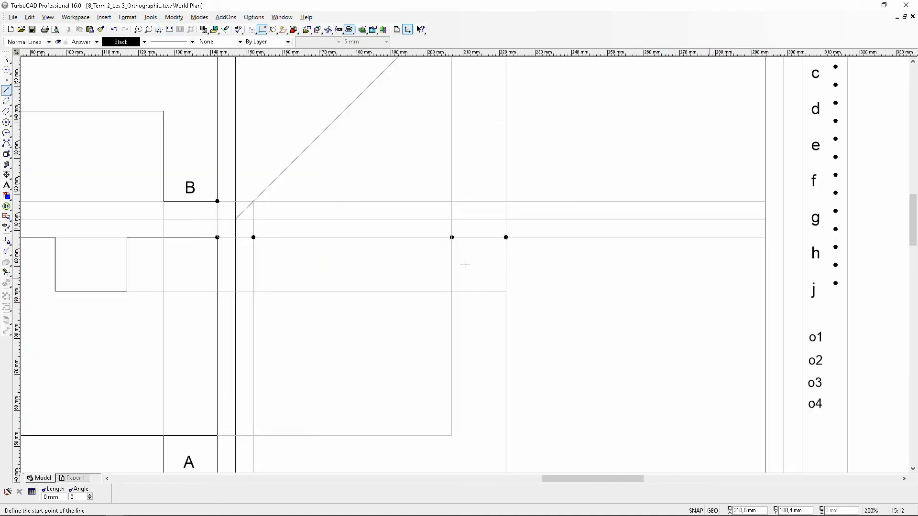
click(440, 209)
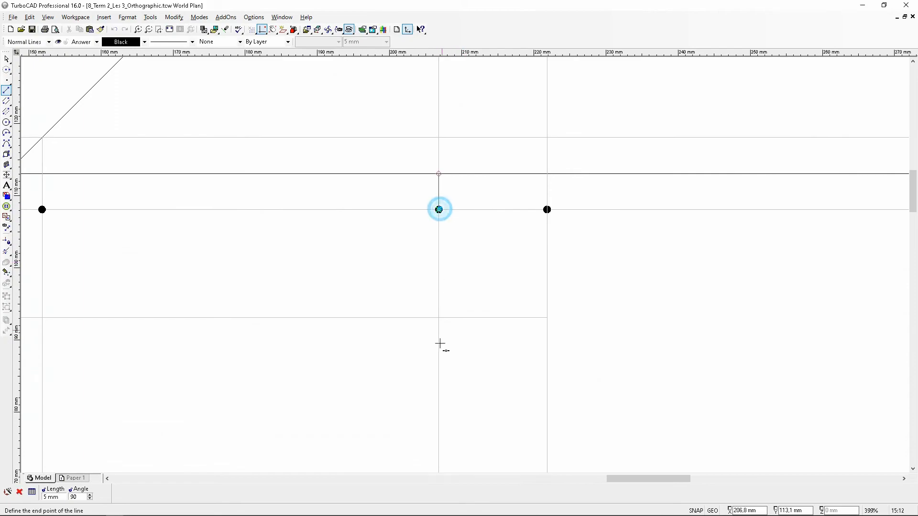
scroll(439, 342, down, 1)
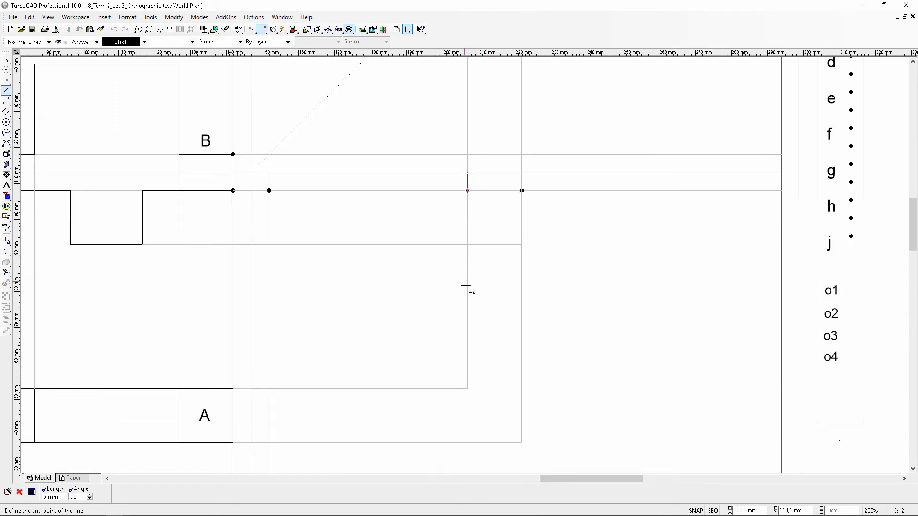
click(468, 388)
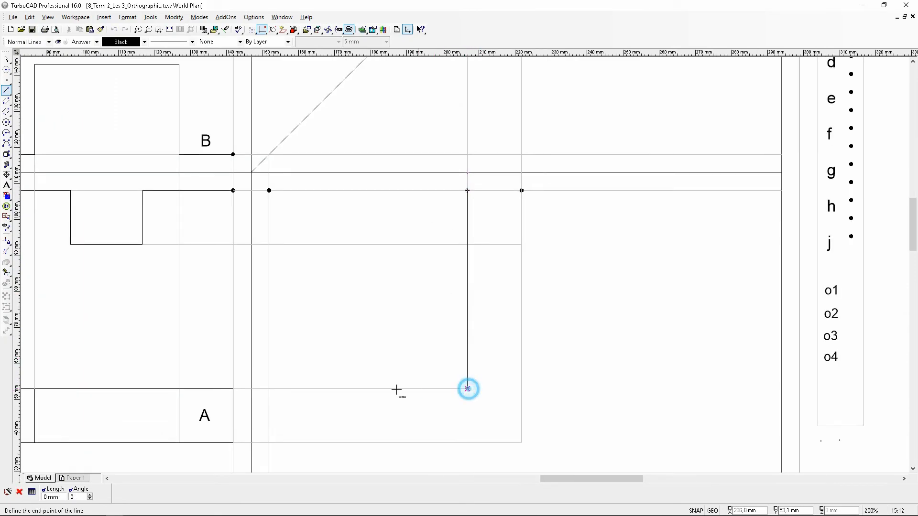
- Complete the side view's black L-shaped outline along the base's top, front and bottom, up the outer vertical, and back to the middle dot
click(268, 388)
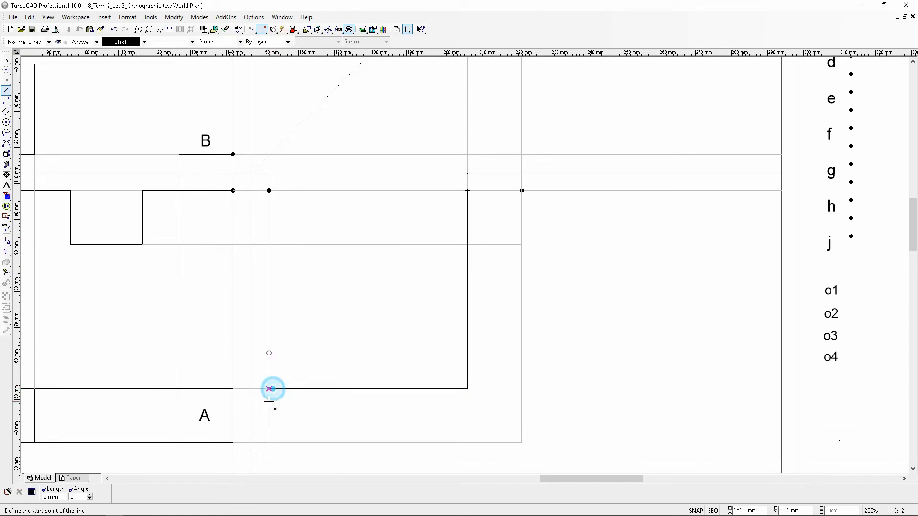
click(269, 442)
click(269, 443)
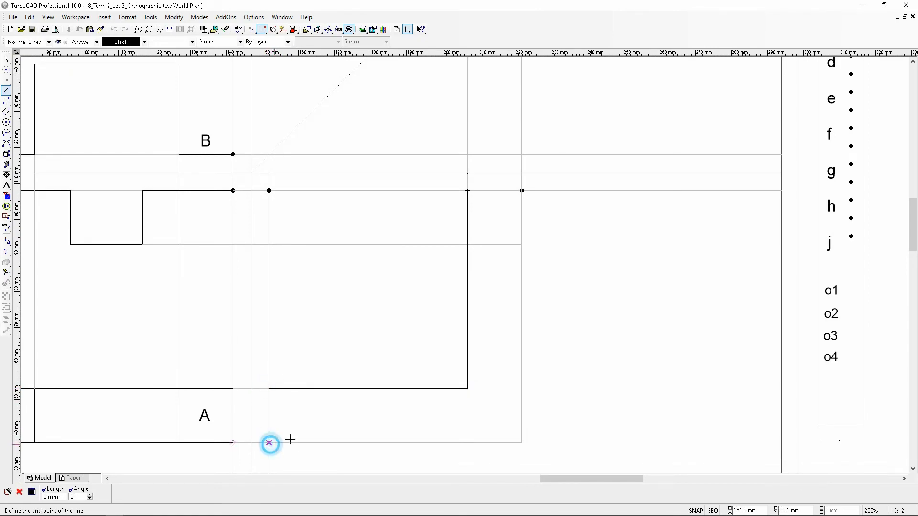
click(522, 443)
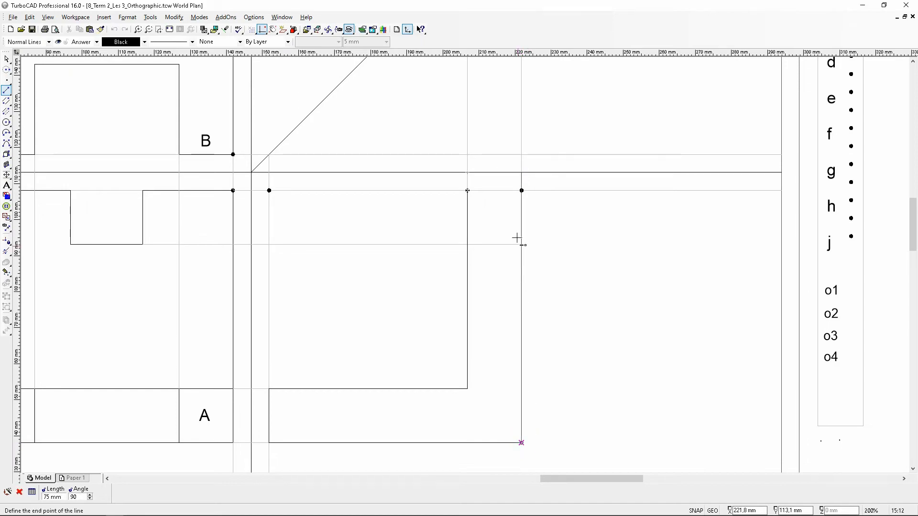
scroll(526, 191, up, 5)
click(521, 190)
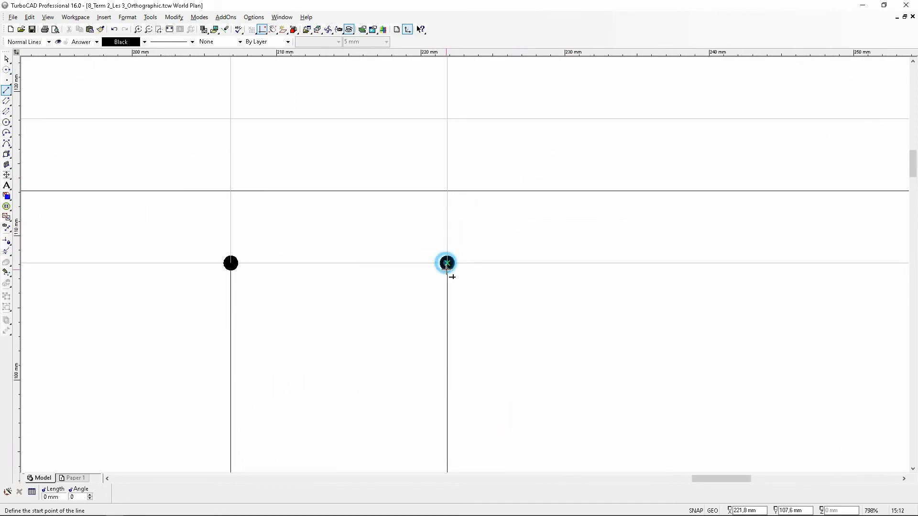
click(231, 263)
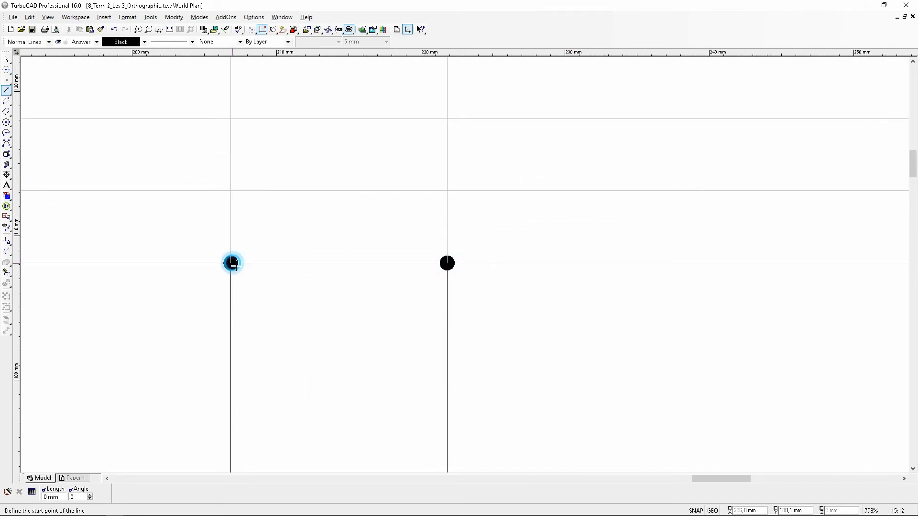
- Delete the point markers at the two upper corners of the side view's upright
scroll(465, 268, down, 5)
scroll(464, 268, down, 2)
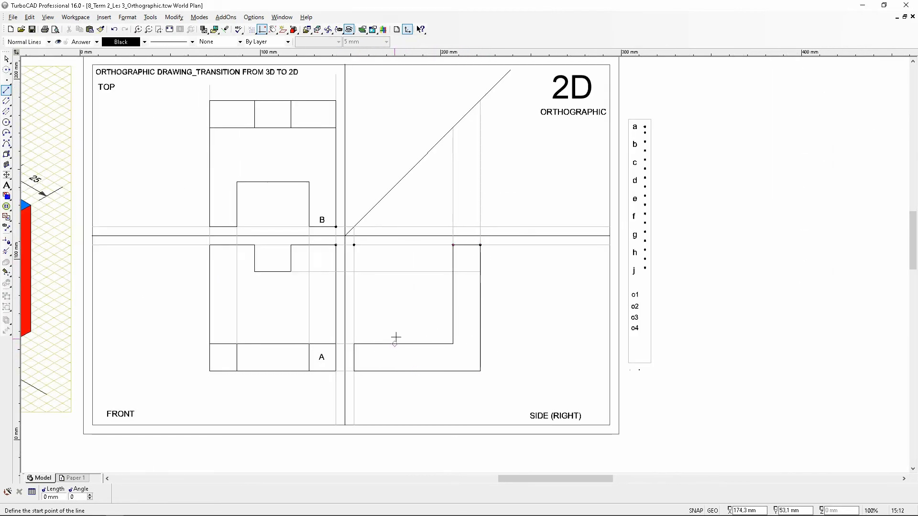
scroll(355, 320, down, 1)
scroll(305, 275, up, 1)
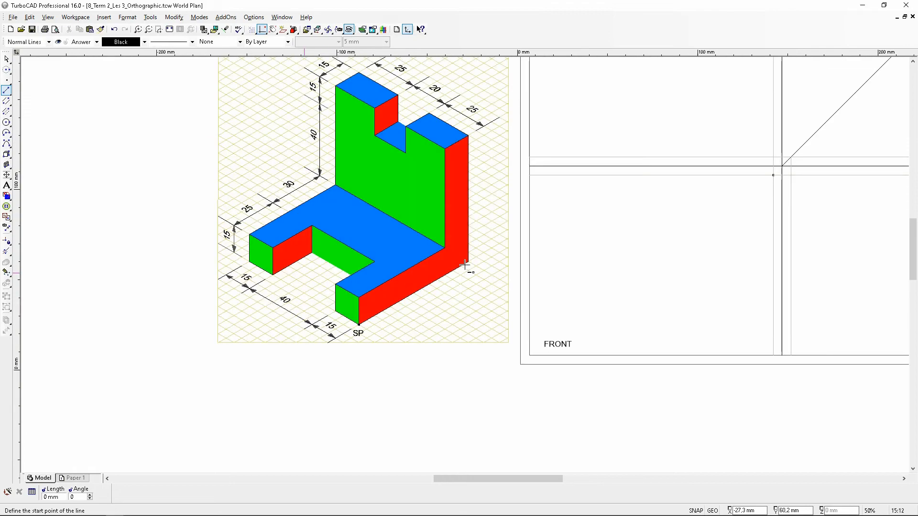
scroll(847, 200, up, 1)
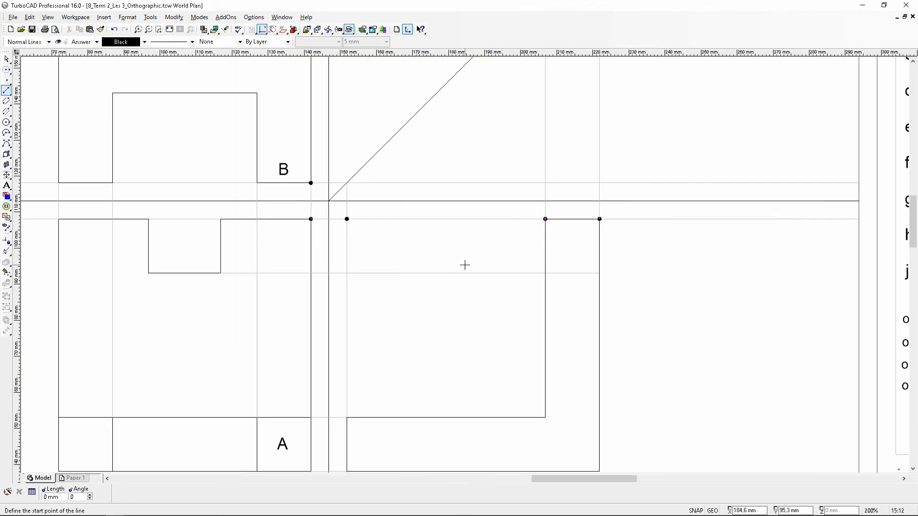
click(7, 59)
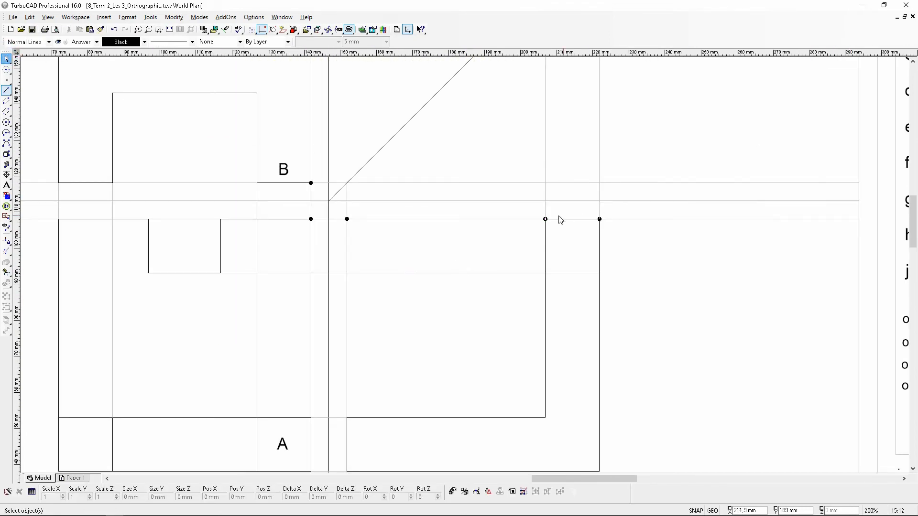
scroll(546, 219, up, 1)
click(450, 266)
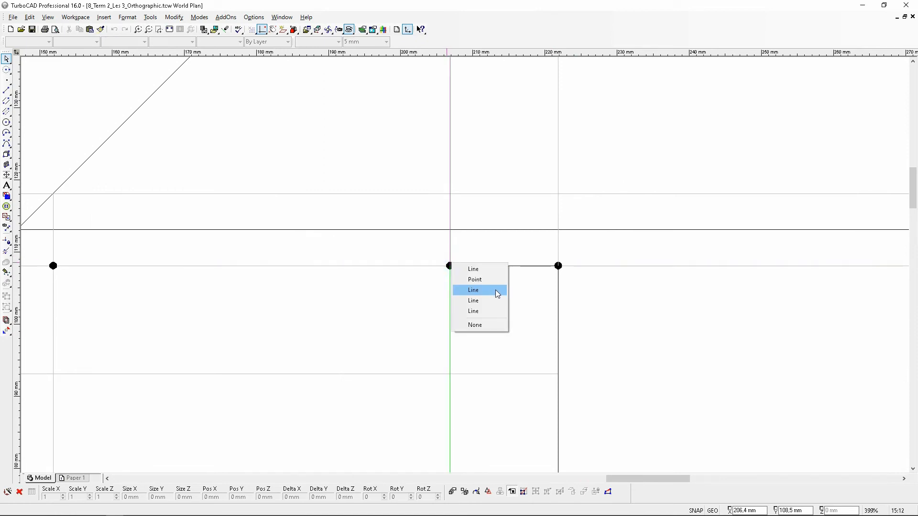
click(499, 279)
key(Delete)
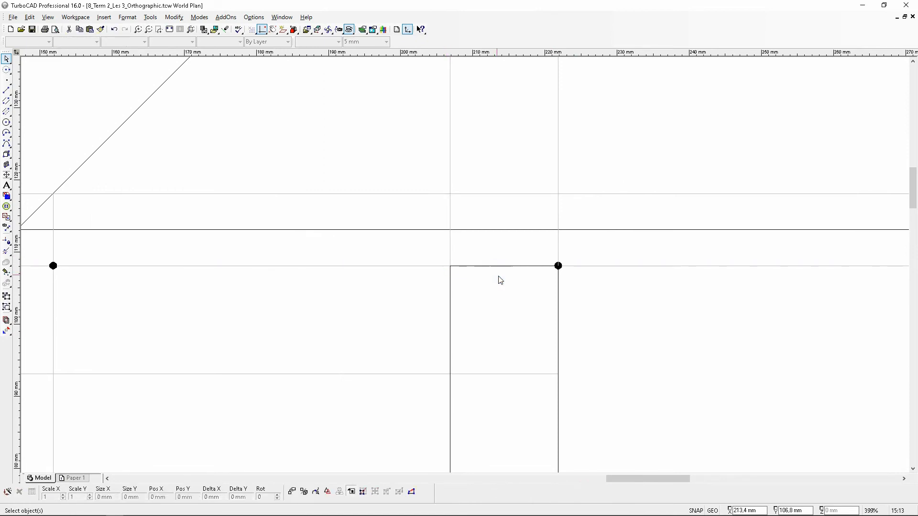
click(563, 268)
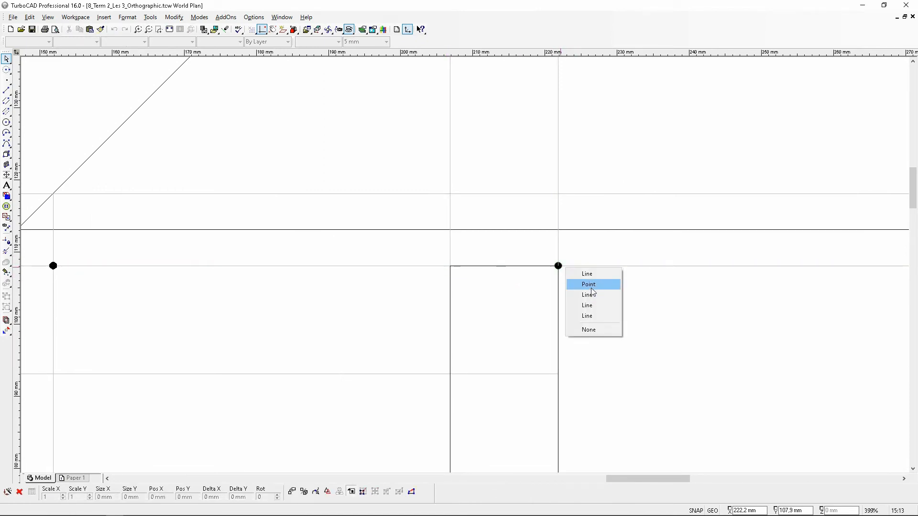
click(592, 283)
key(Delete)
- Compare the isometric block with the front, top and side views and their projection lines
scroll(467, 269, down, 1)
scroll(467, 270, down, 1)
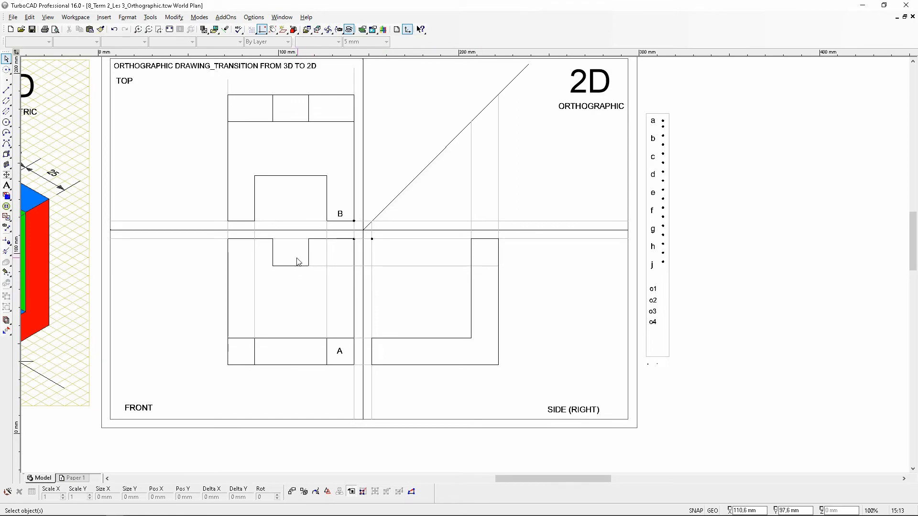
scroll(769, 272, down, 1)
scroll(395, 227, up, 1)
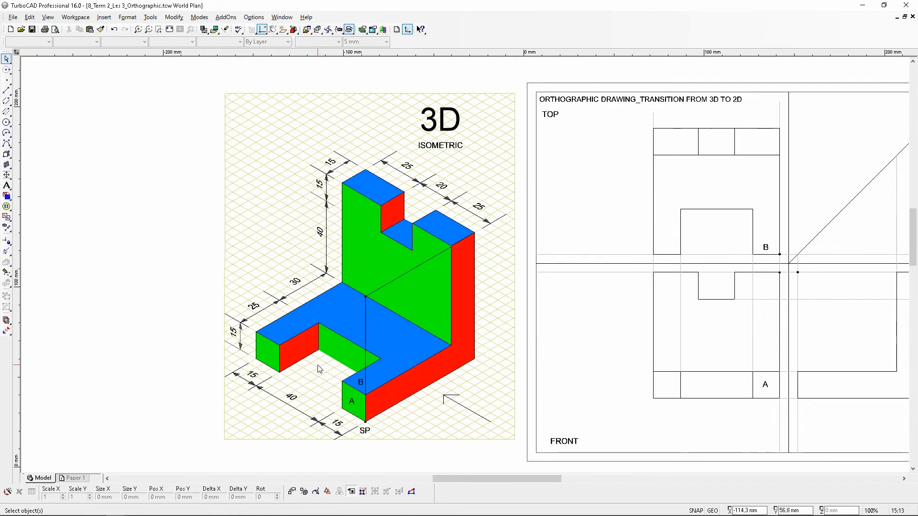
scroll(609, 168, down, 1)
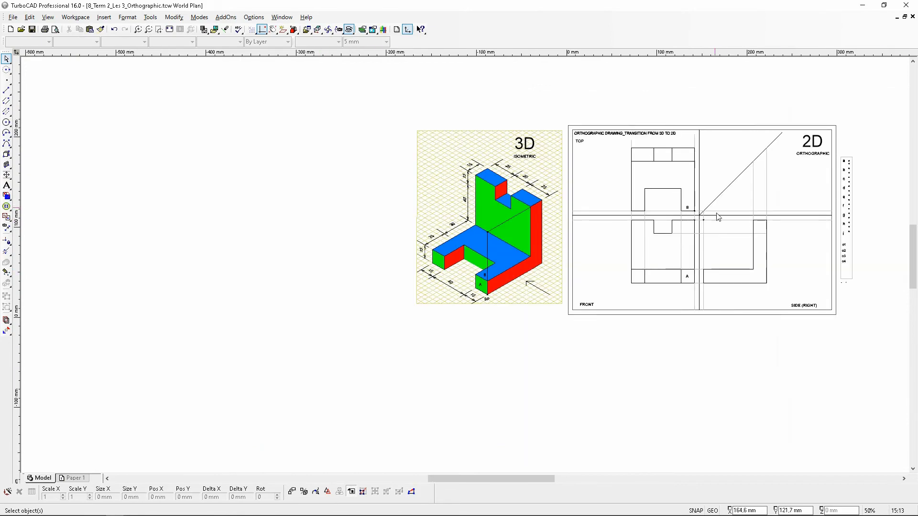
scroll(747, 252, up, 1)
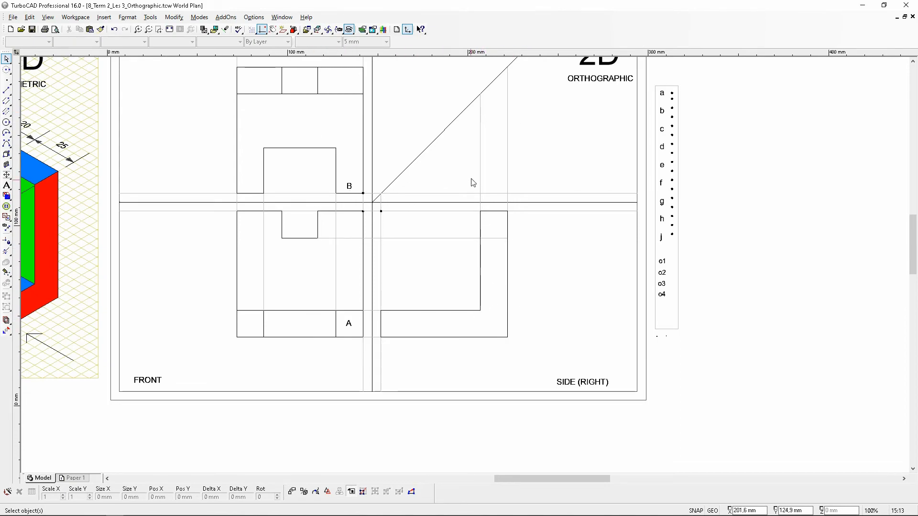
scroll(478, 282, up, 2)
scroll(461, 270, down, 2)
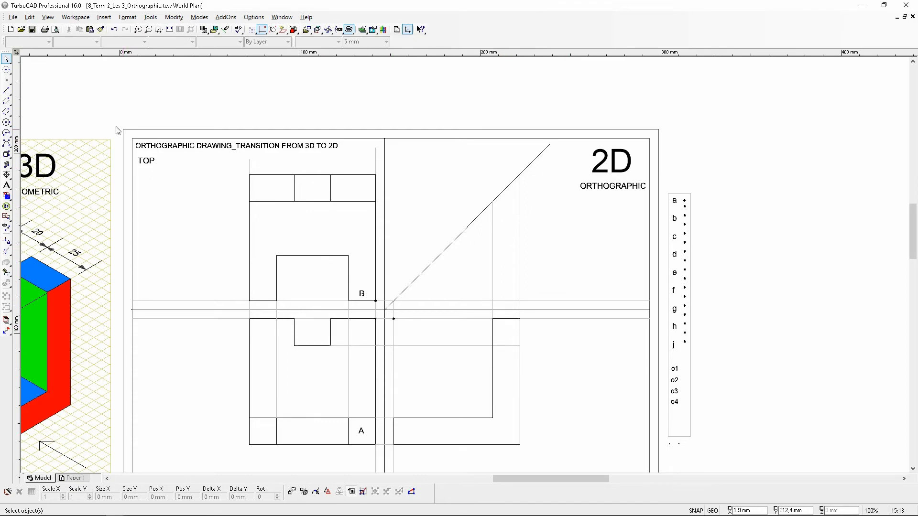
- Try a black horizontal line from the outer vertical's intersection with the mitre line to the top view's nearest upper corner, and undo it
click(6, 90)
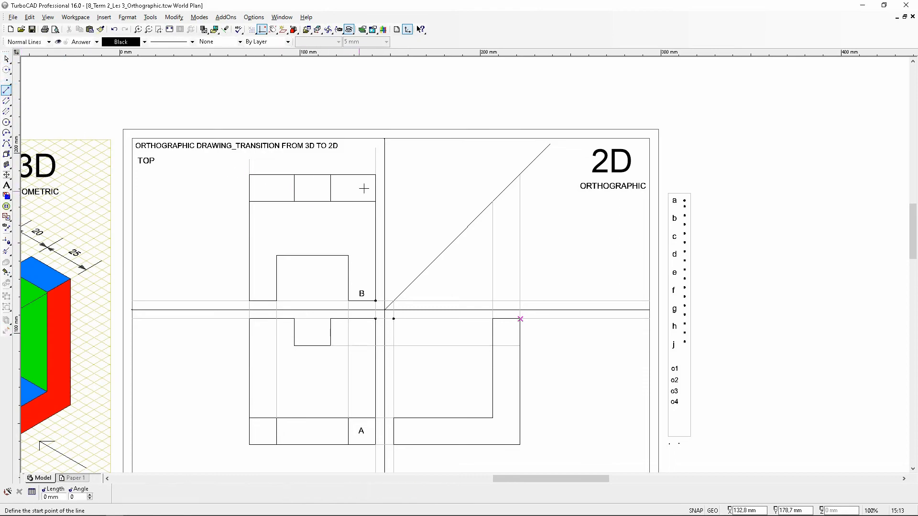
scroll(385, 188, up, 1)
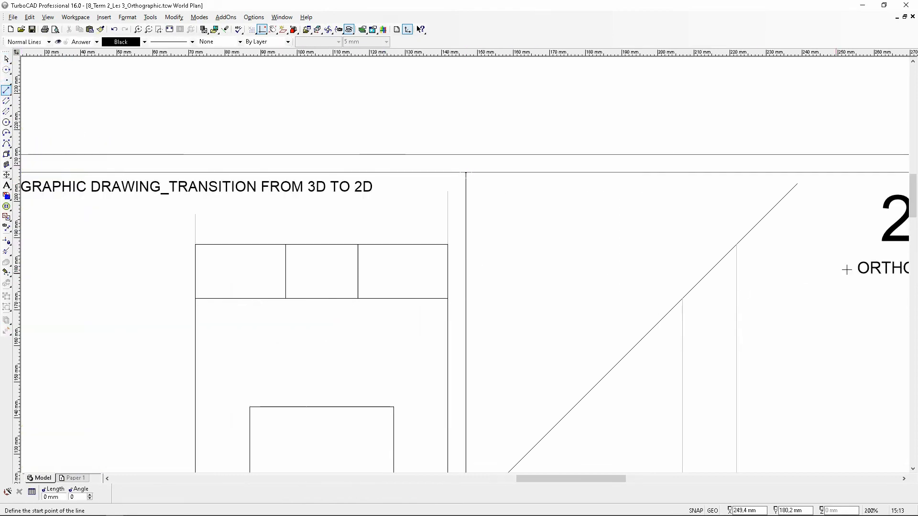
click(736, 244)
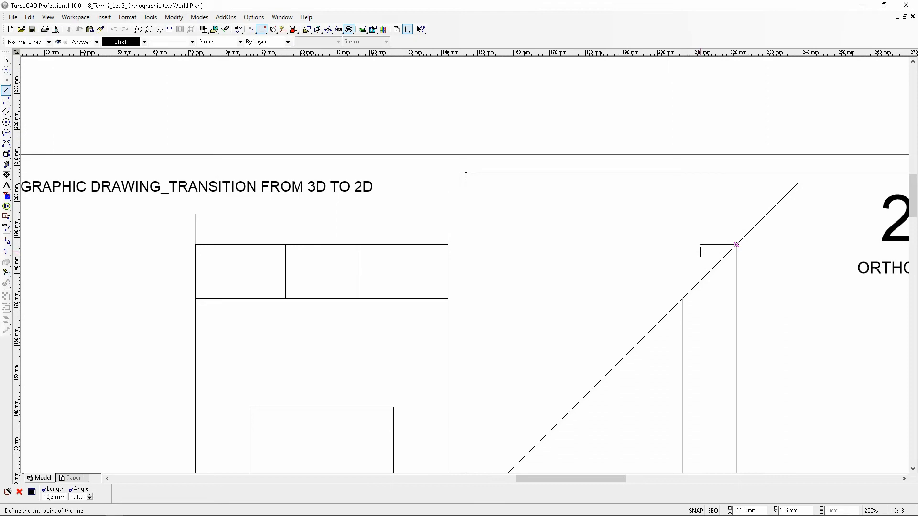
scroll(448, 245, up, 1)
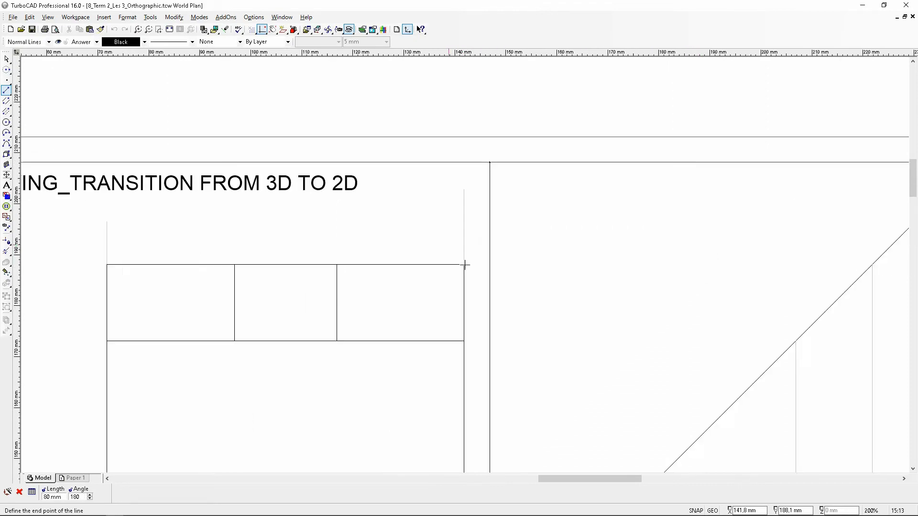
scroll(465, 265, up, 1)
click(464, 266)
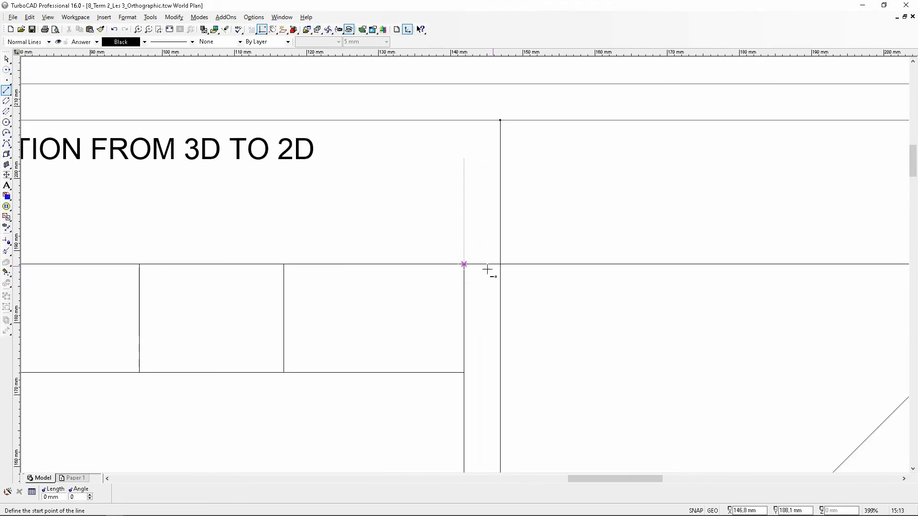
click(113, 29)
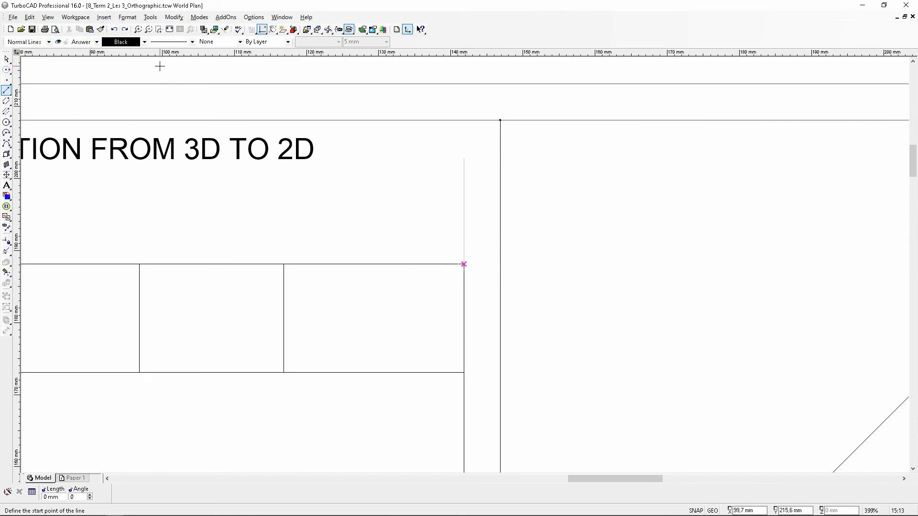
- Draw two light gray horizontal projection lines from the side view verticals' intersections with the mitre line to the top view's rear strip corners
click(144, 42)
click(146, 57)
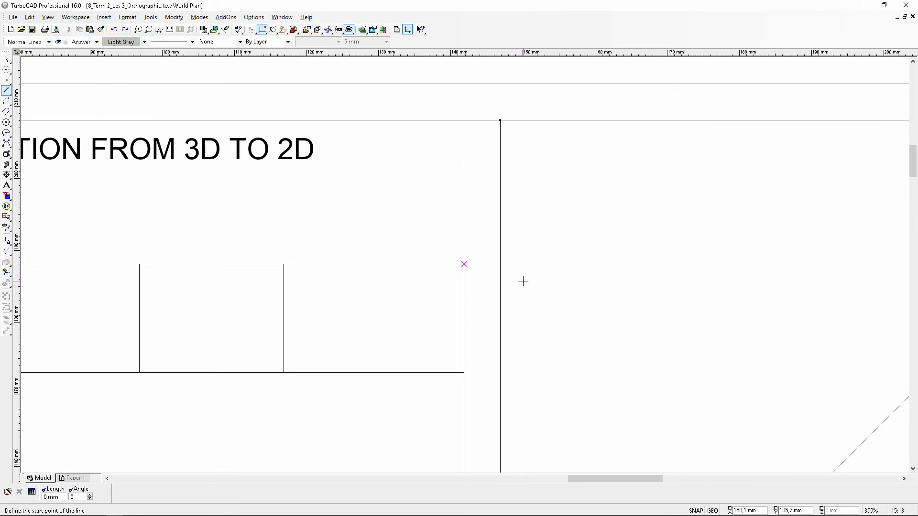
scroll(522, 281, down, 1)
click(725, 256)
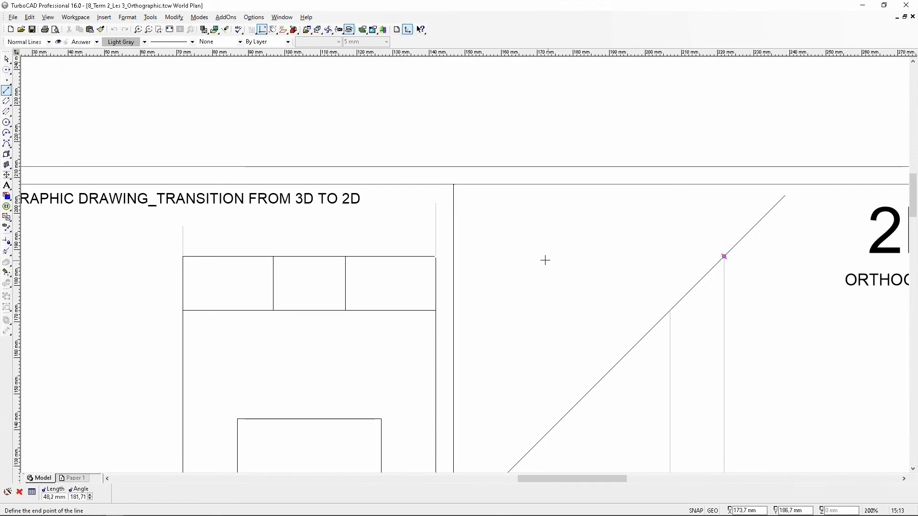
click(438, 257)
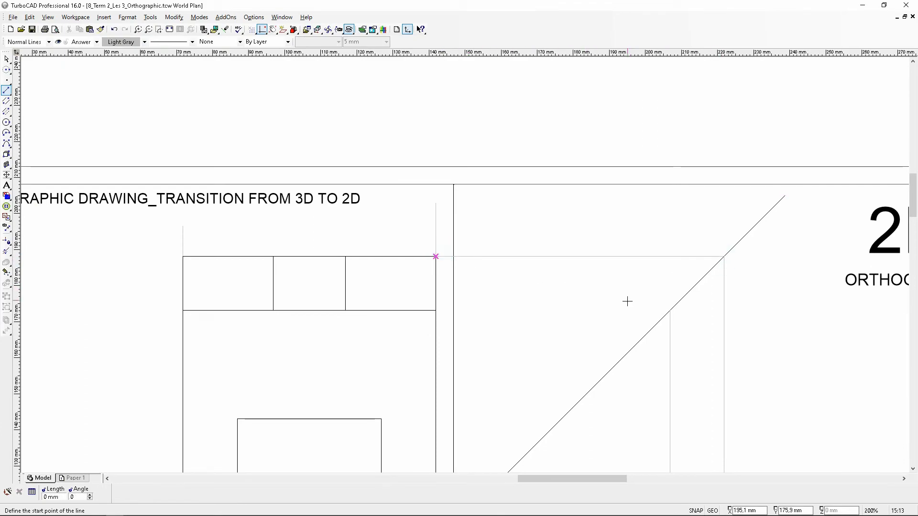
click(669, 311)
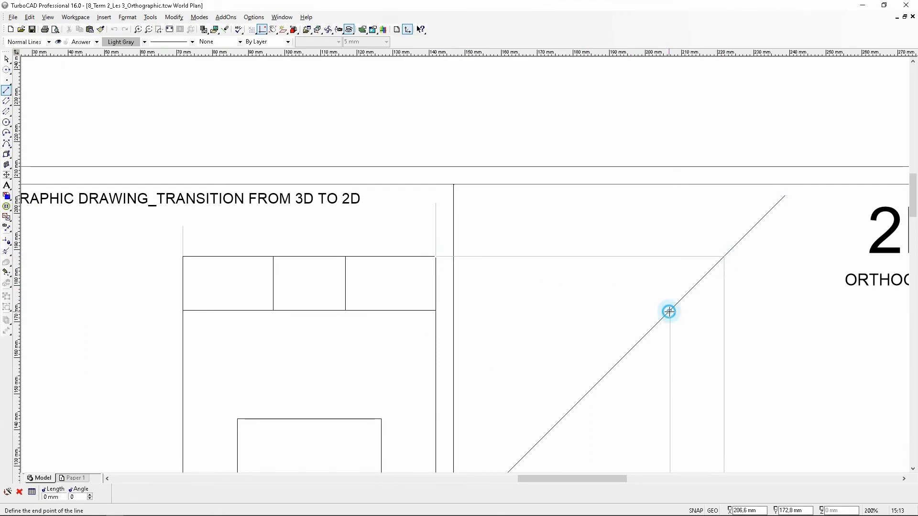
click(435, 311)
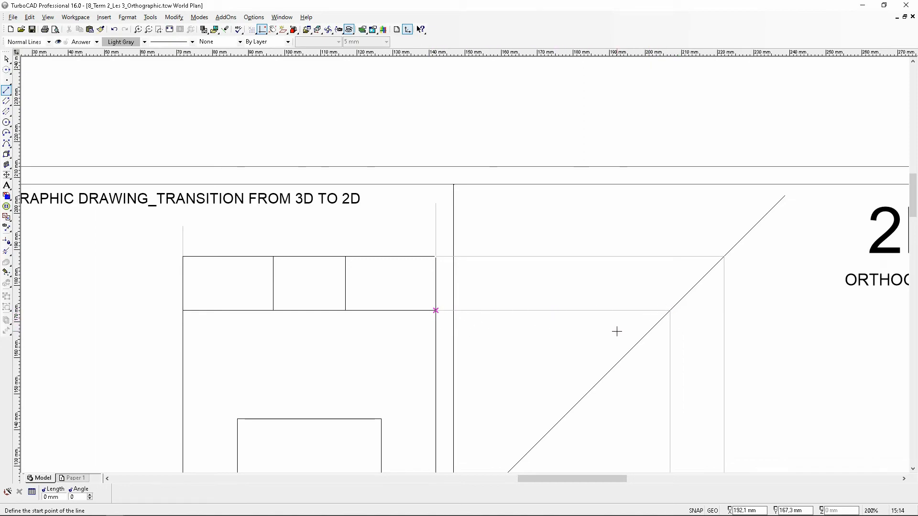
- Draw a light gray horizontal line from the top view notch's inner right corner past the mitre line, and shorten it to end on the mitre line
scroll(582, 334, down, 3)
scroll(426, 308, up, 3)
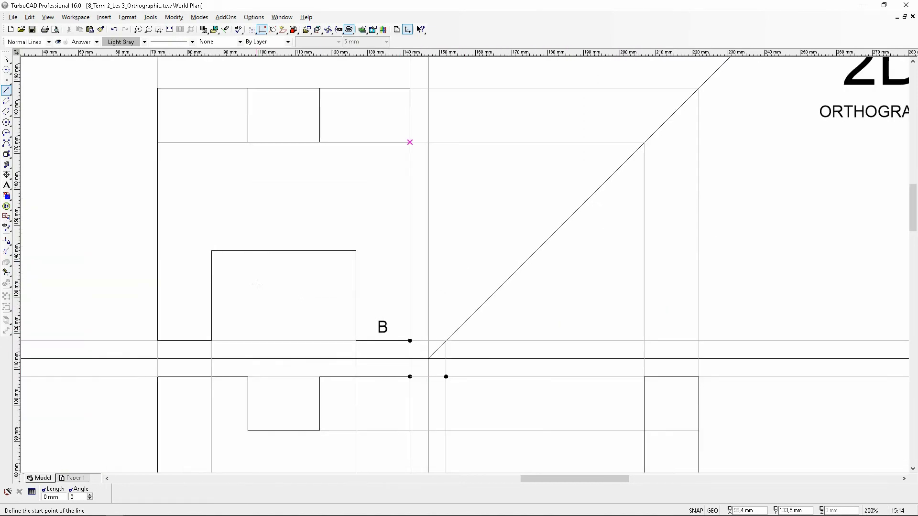
click(356, 251)
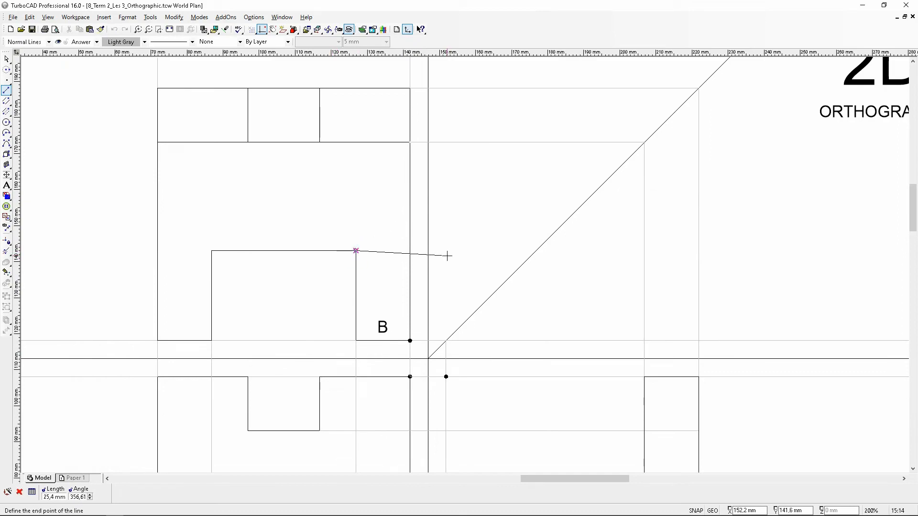
click(553, 243)
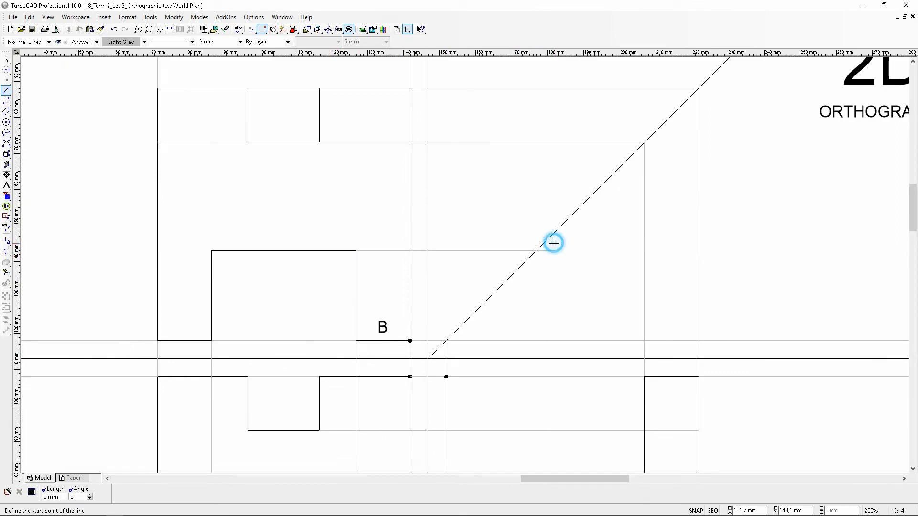
click(7, 250)
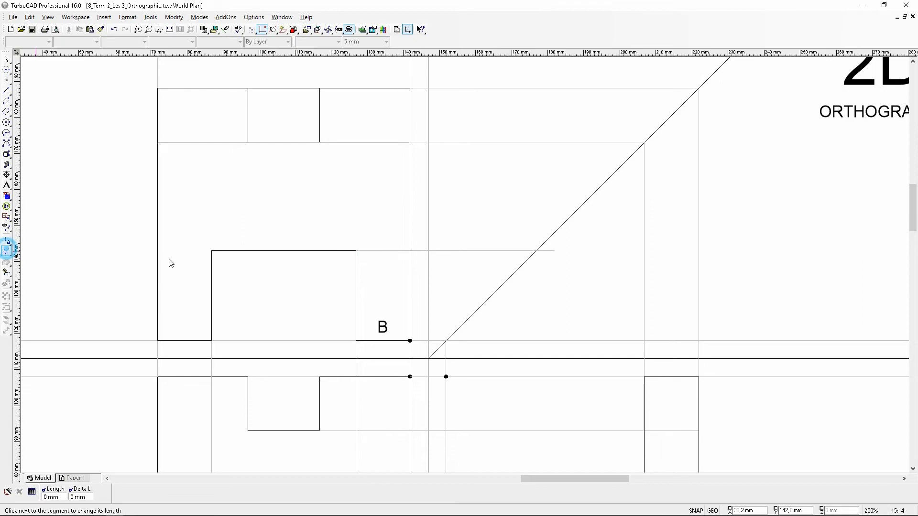
click(545, 249)
click(536, 250)
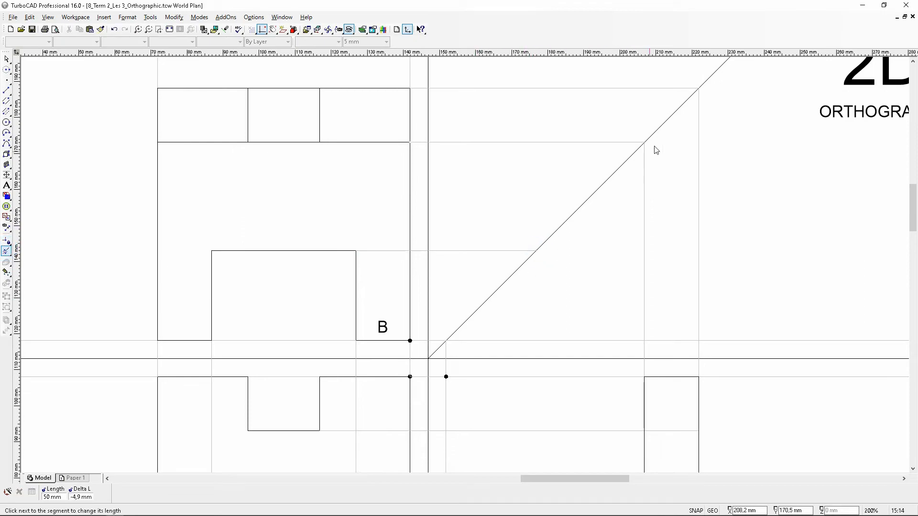
- Draw a light gray vertical projection line from the notch line's mitre intersection down to the side view's bottom edge
click(6, 90)
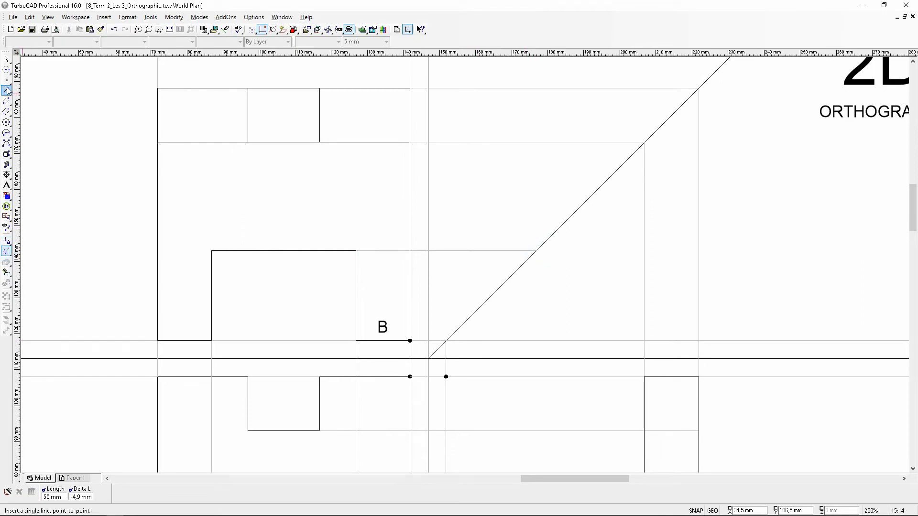
click(536, 250)
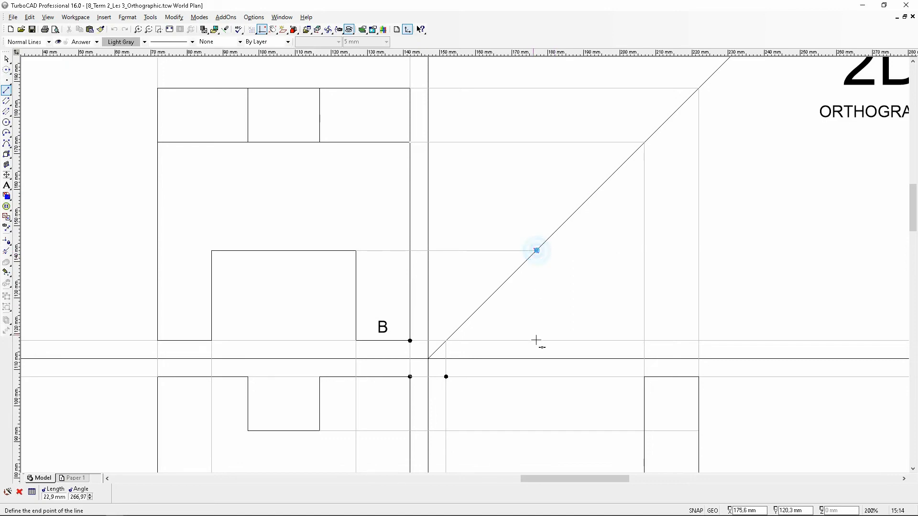
scroll(469, 270, down, 2)
scroll(463, 393, up, 1)
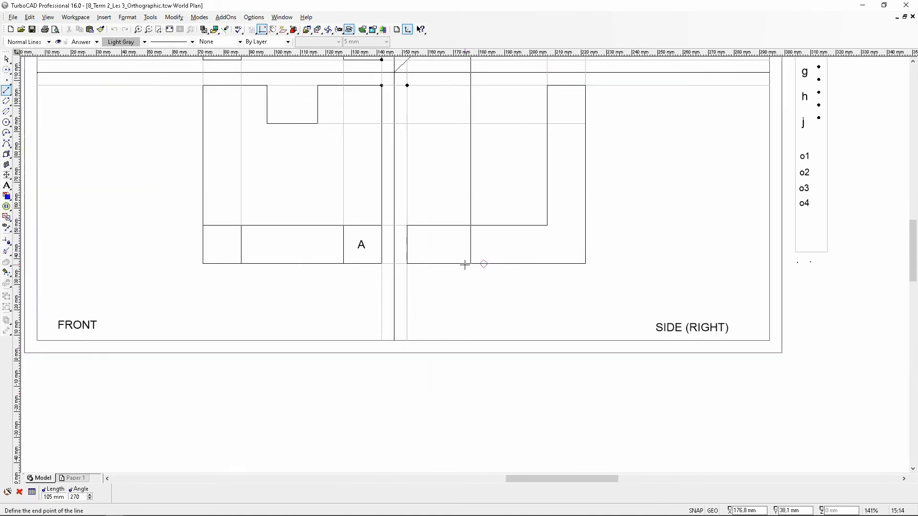
click(467, 263)
- Compare the notch in the isometric block with its top view outline and its projection line into the side view
scroll(467, 263, down, 2)
scroll(465, 264, up, 2)
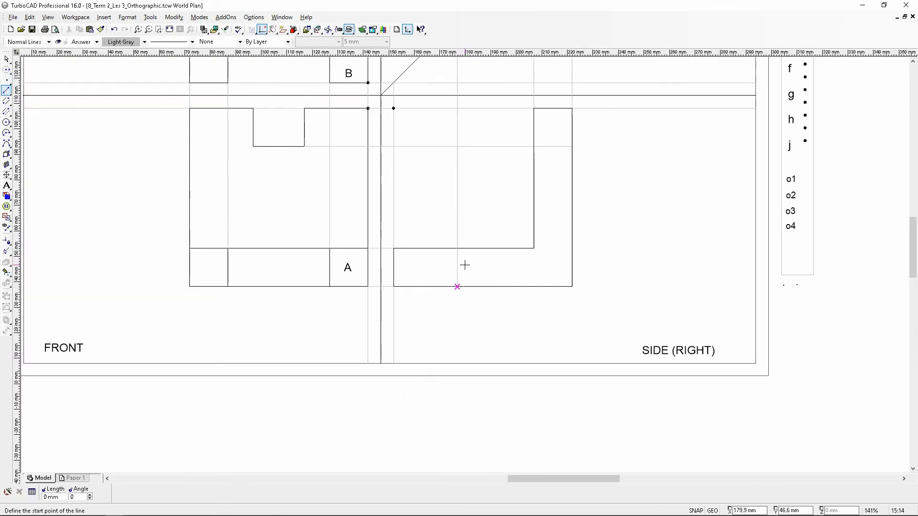
scroll(455, 266, down, 2)
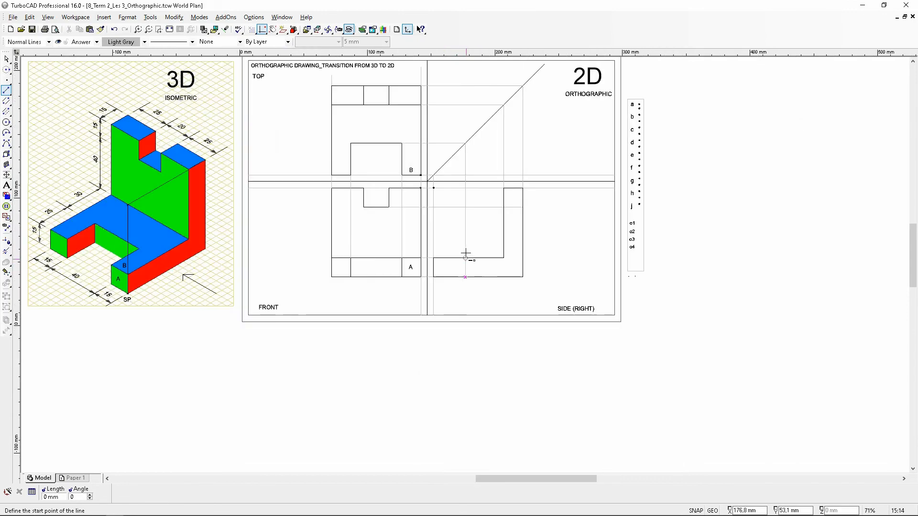
scroll(467, 254, up, 2)
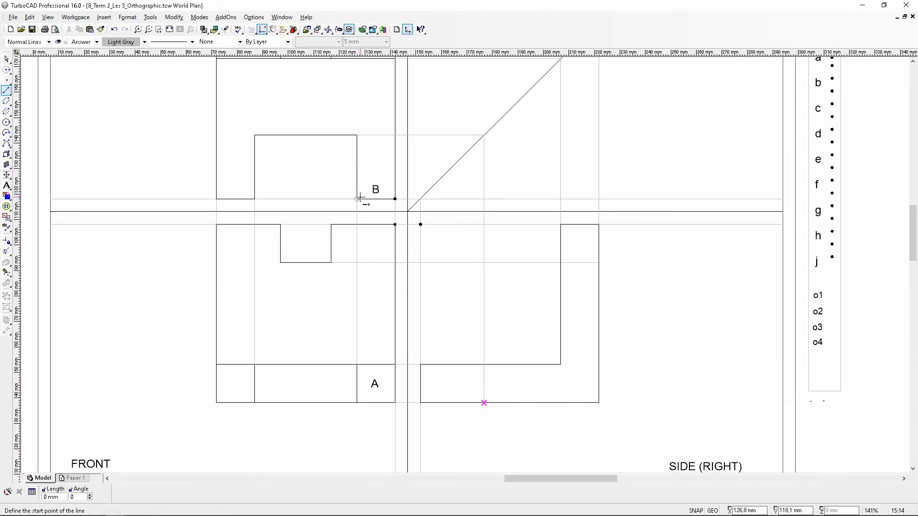
scroll(346, 162, down, 2)
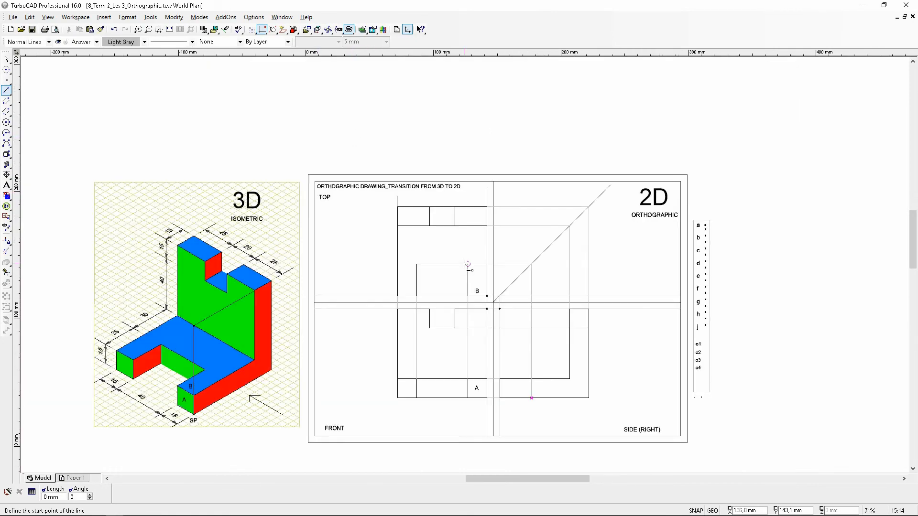
scroll(467, 263, up, 2)
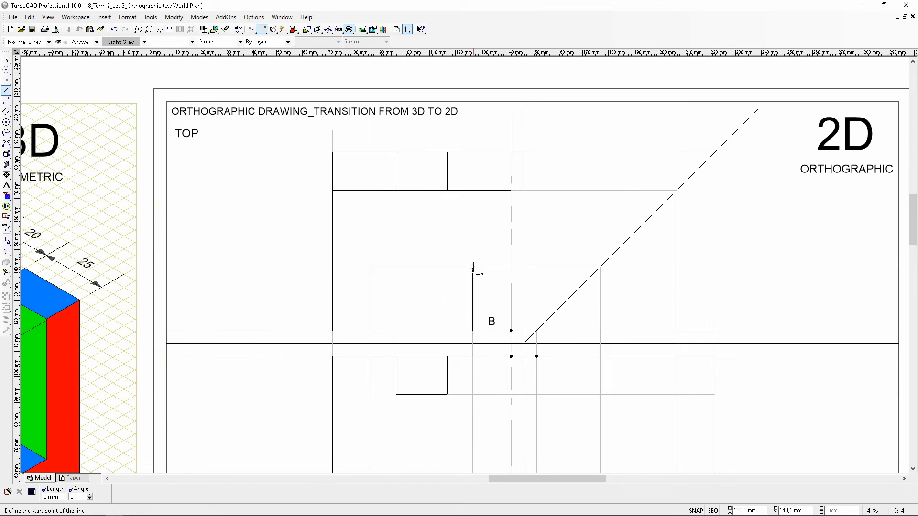
scroll(464, 322, down, 2)
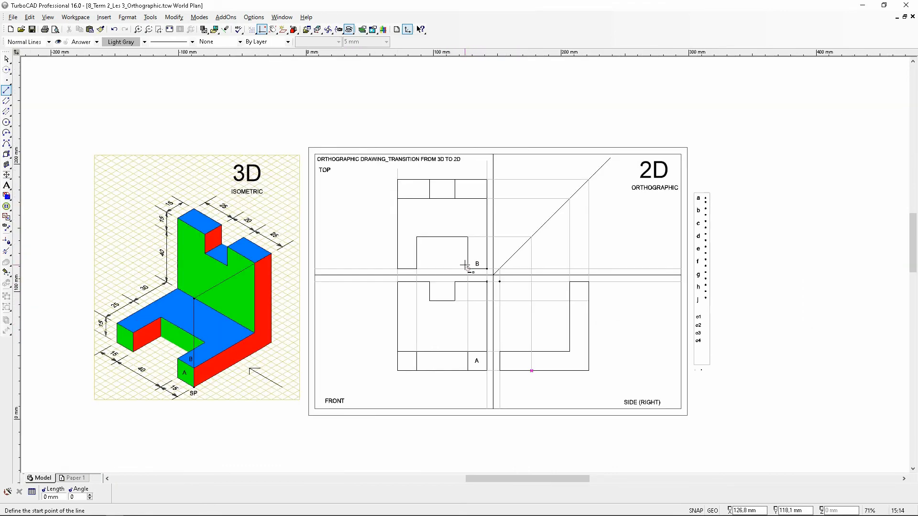
scroll(128, 303, up, 2)
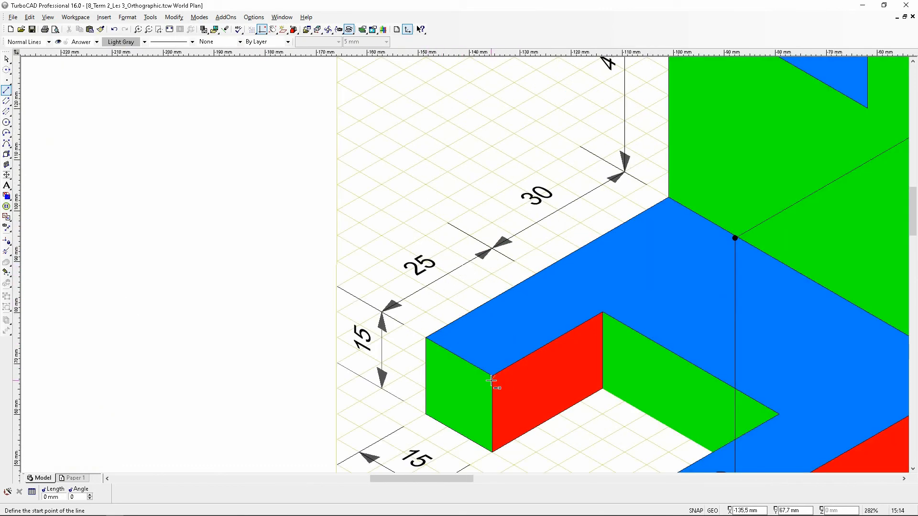
scroll(602, 318, down, 2)
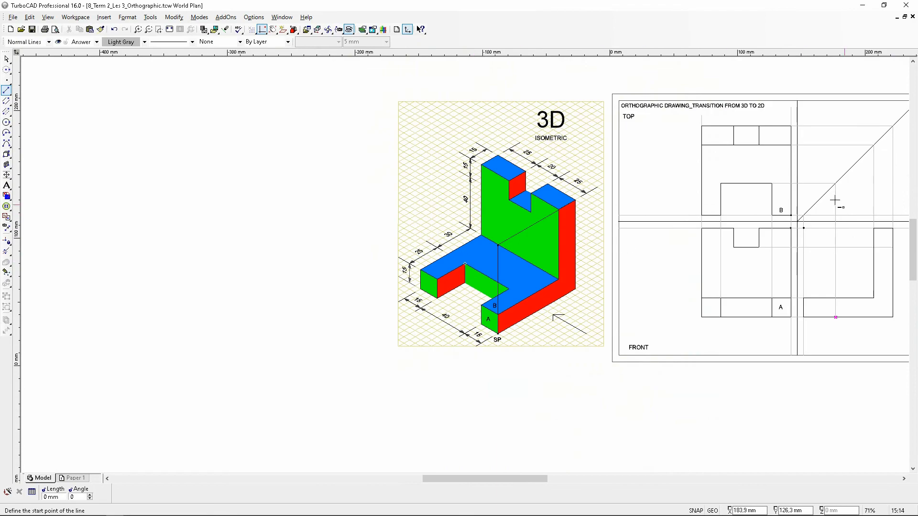
scroll(450, 261, up, 1)
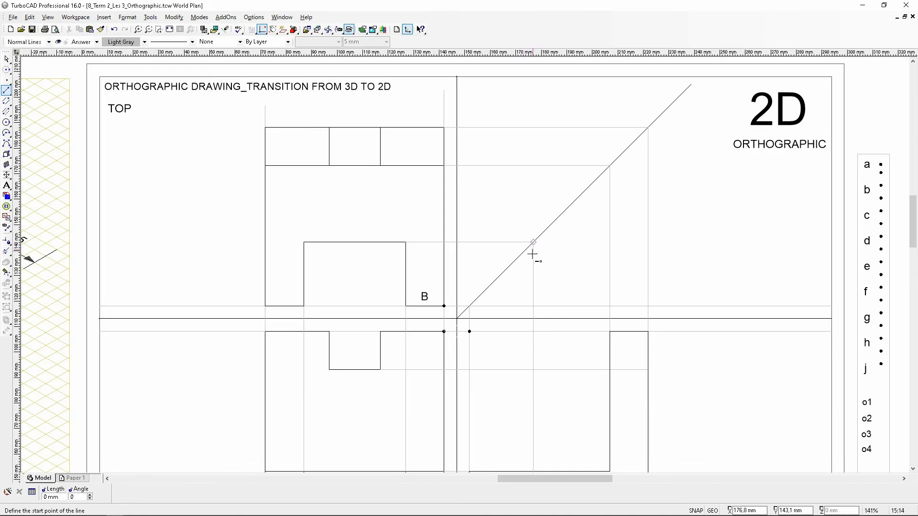
scroll(532, 350, down, 1)
scroll(463, 321, up, 2)
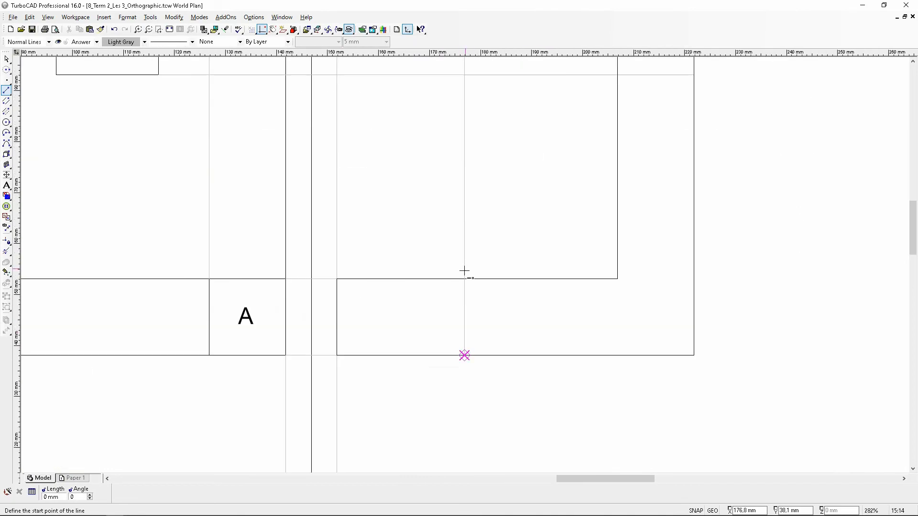
click(337, 280)
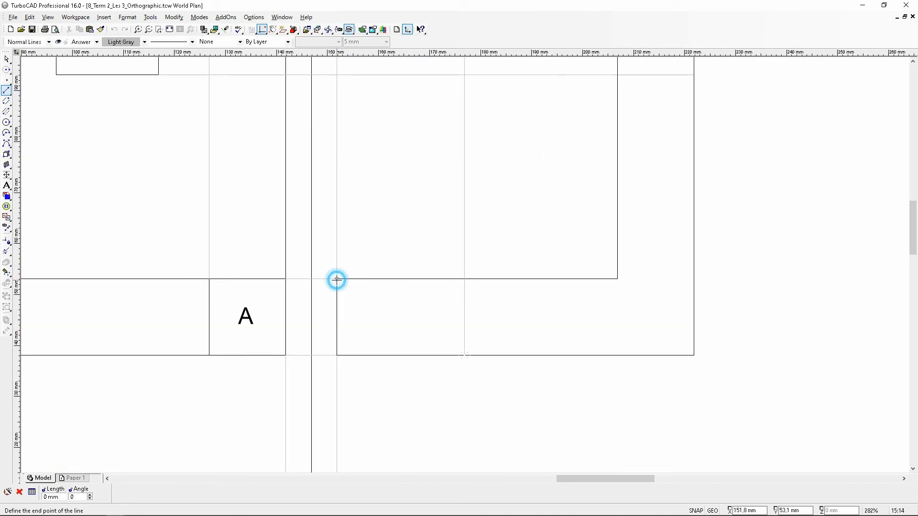
click(465, 279)
scroll(463, 277, down, 5)
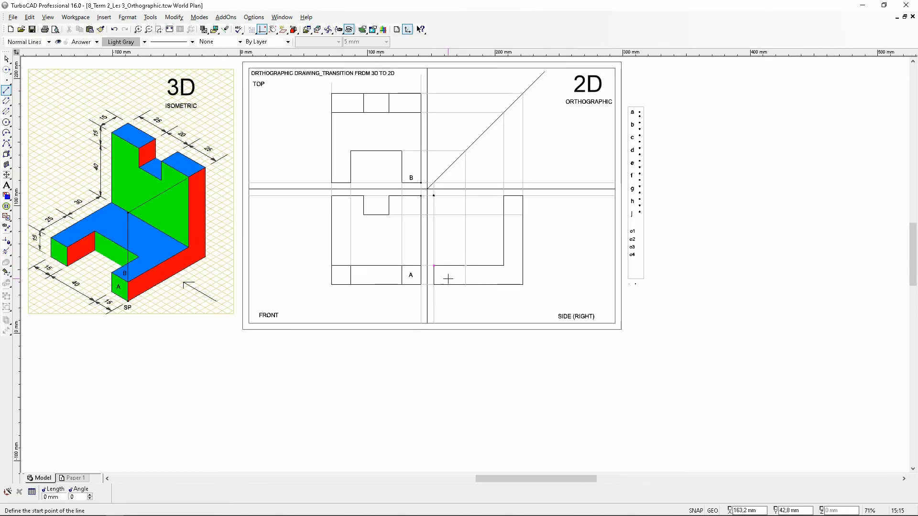
- Draw a Dim Gray vertical line about 15 mm long on the notch projection line, from the side view base's top edge to its bottom edge
scroll(448, 247, up, 3)
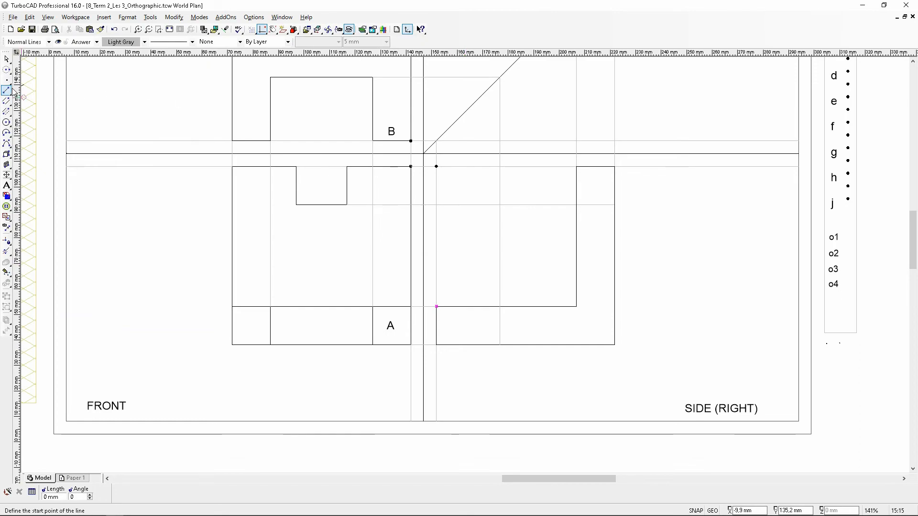
click(144, 42)
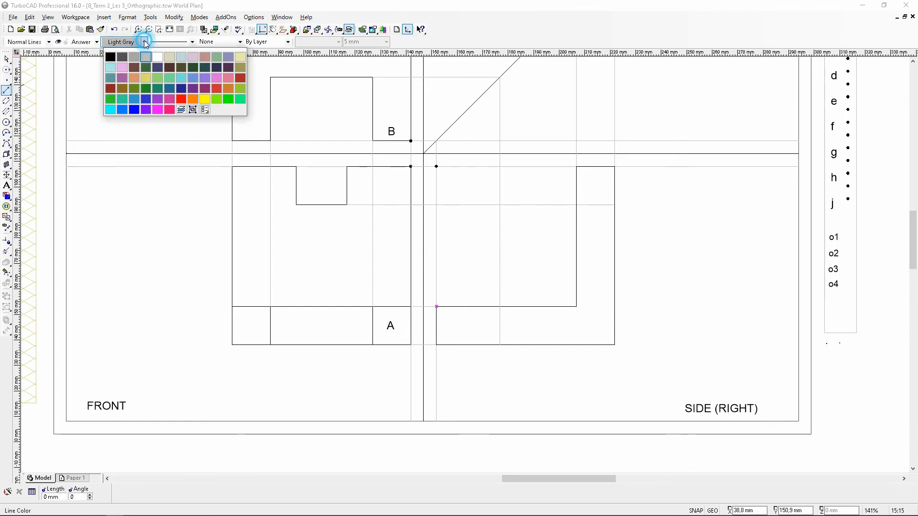
click(122, 58)
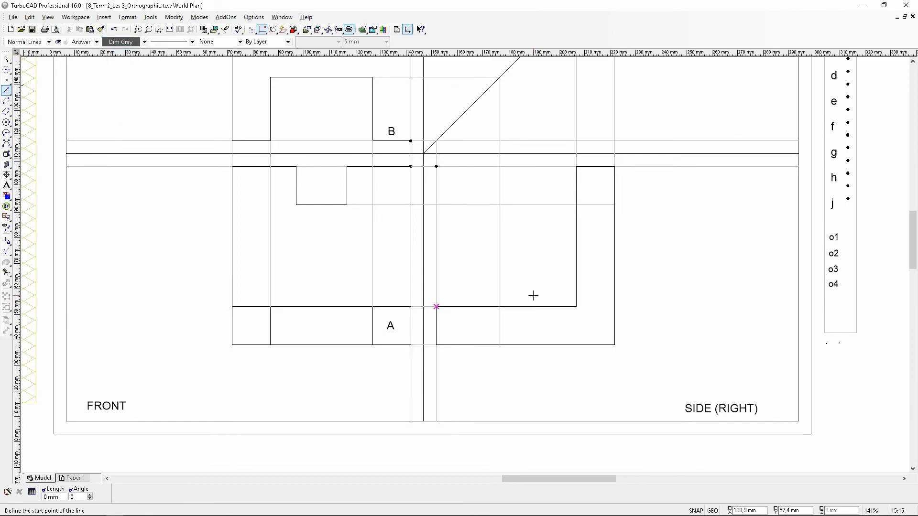
scroll(514, 320, up, 2)
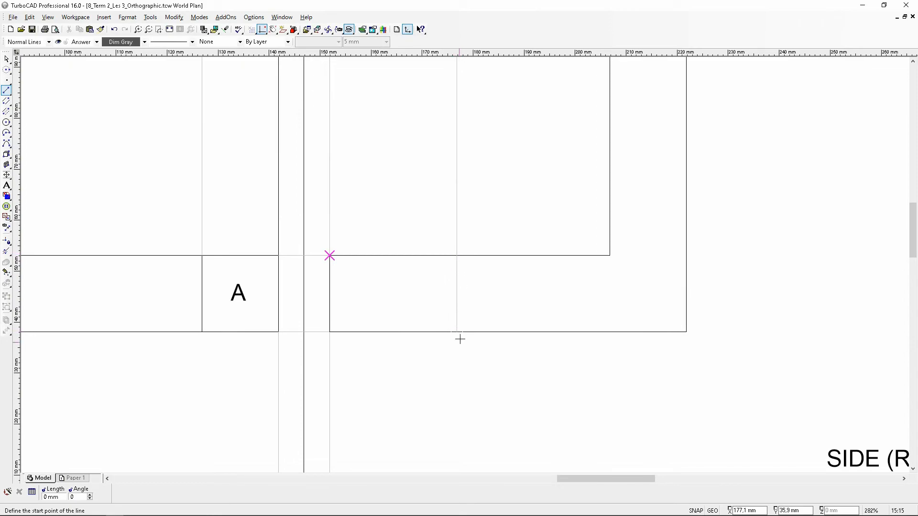
click(456, 256)
click(456, 331)
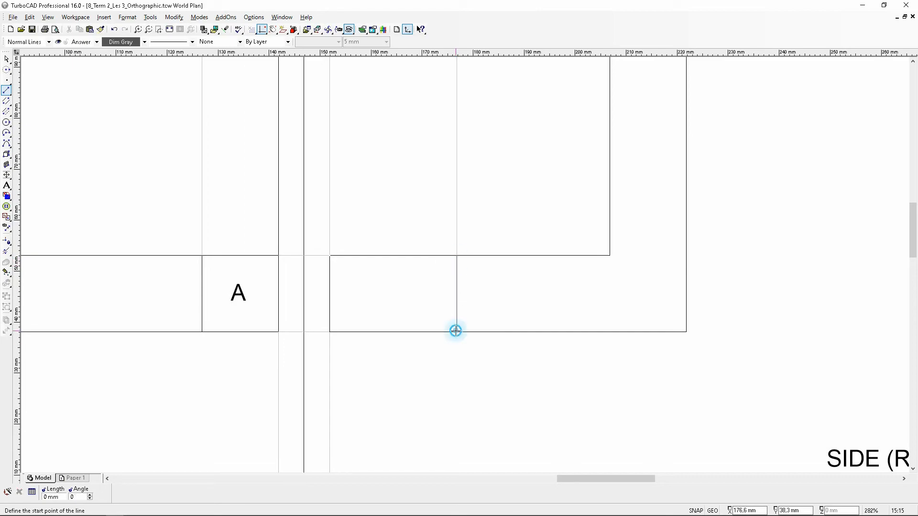
- Give the short vertical notch line in the side view's base a DASHED pen pattern with alignment and a reduced dash scale
click(7, 59)
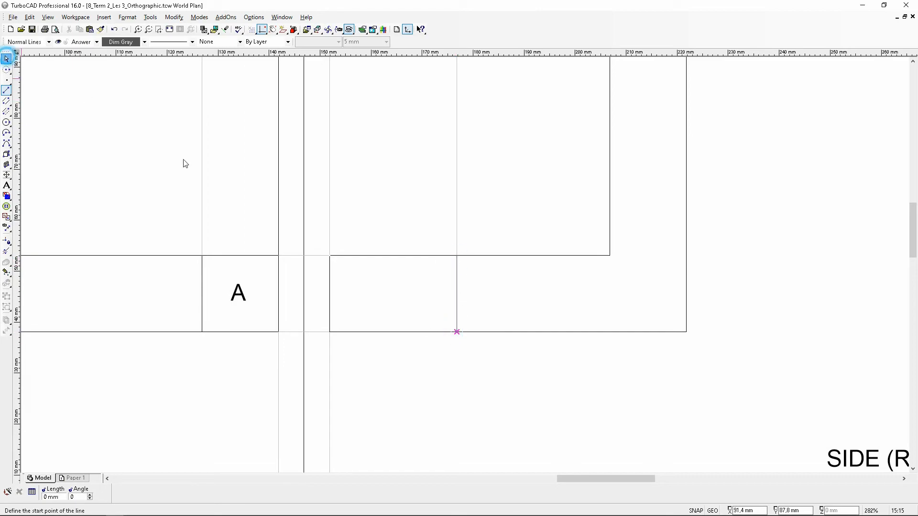
right_click(459, 287)
click(459, 288)
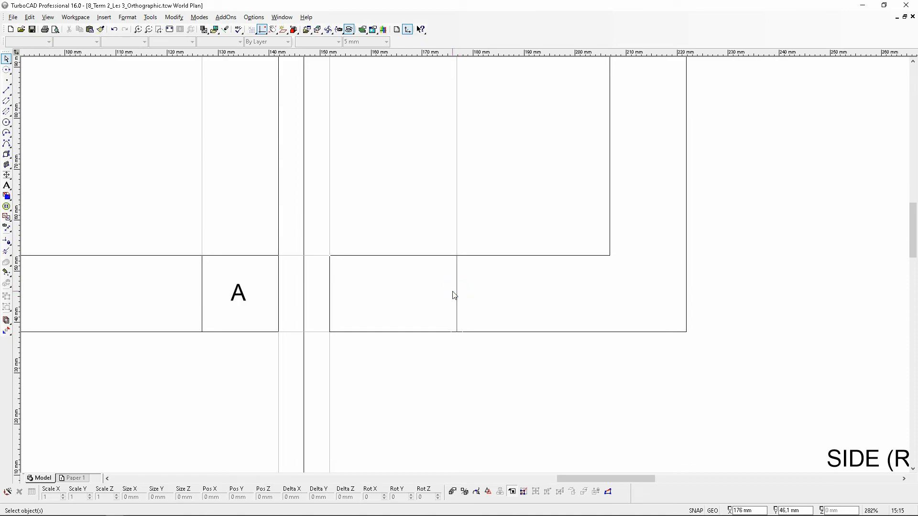
click(457, 295)
click(483, 309)
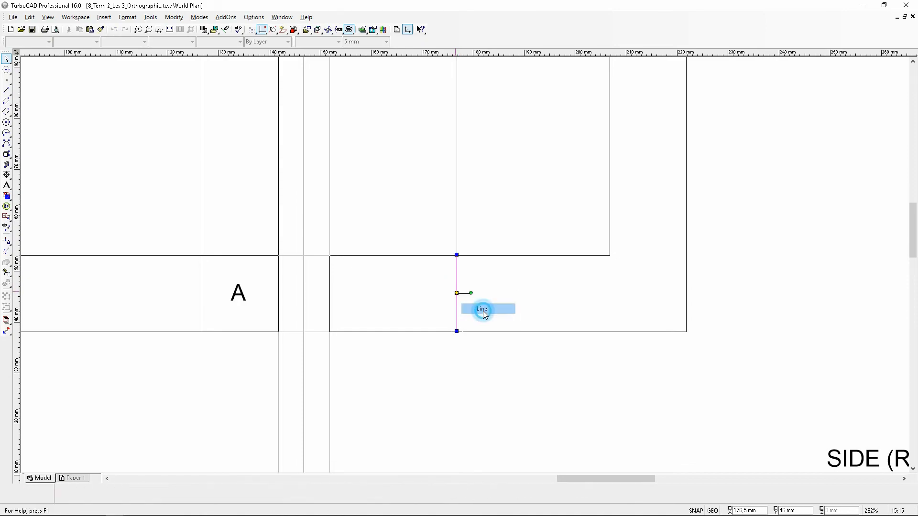
click(458, 293)
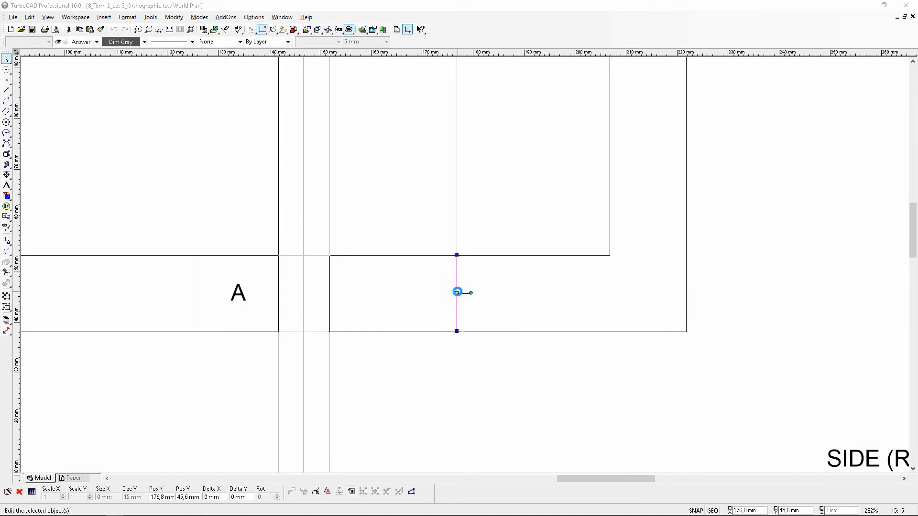
click(362, 179)
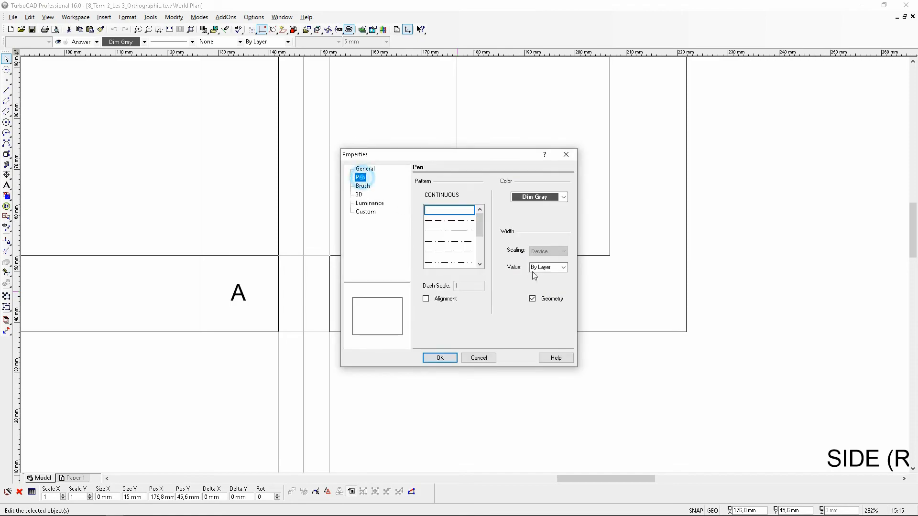
mouse_move(480, 215)
mouse_down()
mouse_move(483, 237)
mouse_move(480, 226)
mouse_up()
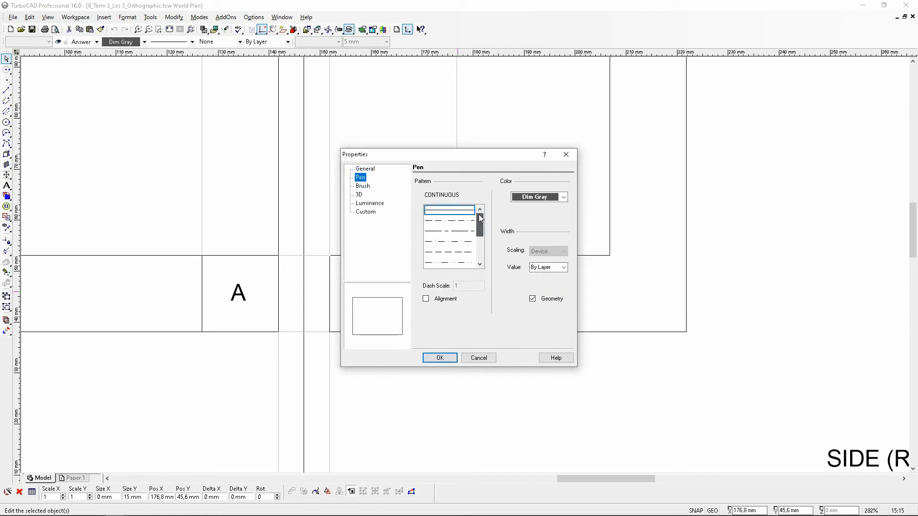
click(449, 252)
click(427, 300)
drag(468, 285, 419, 283)
key(Return)
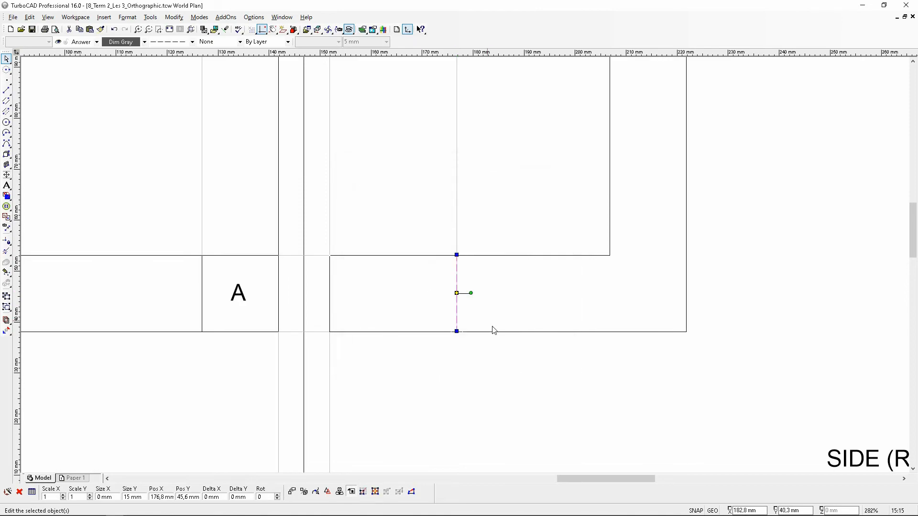
click(509, 405)
- Shorten the light gray vertical notch projection line to end at the top edge of the side view's base
scroll(456, 301, up, 1)
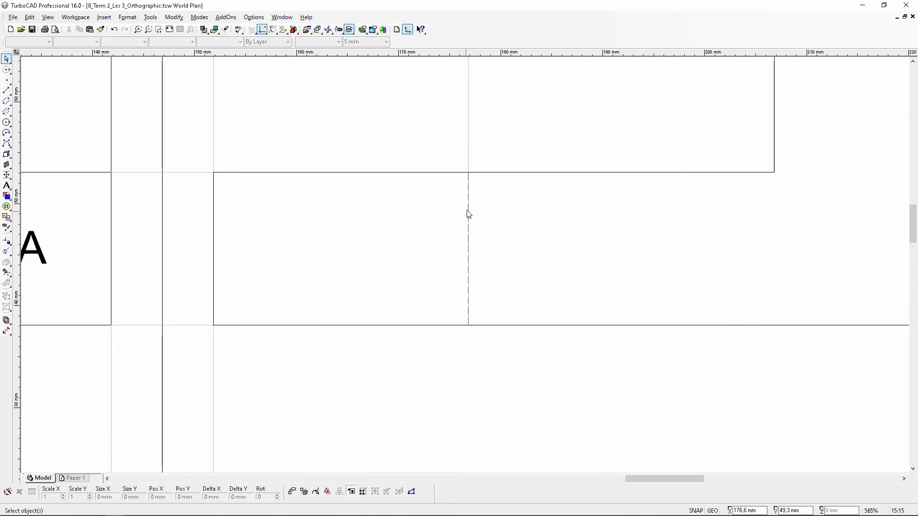
click(6, 255)
click(464, 159)
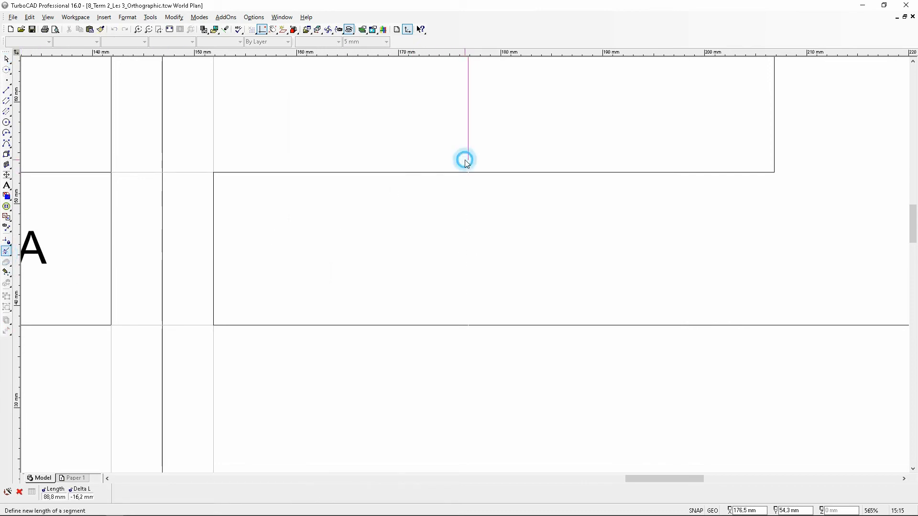
click(468, 172)
scroll(416, 166, down, 1)
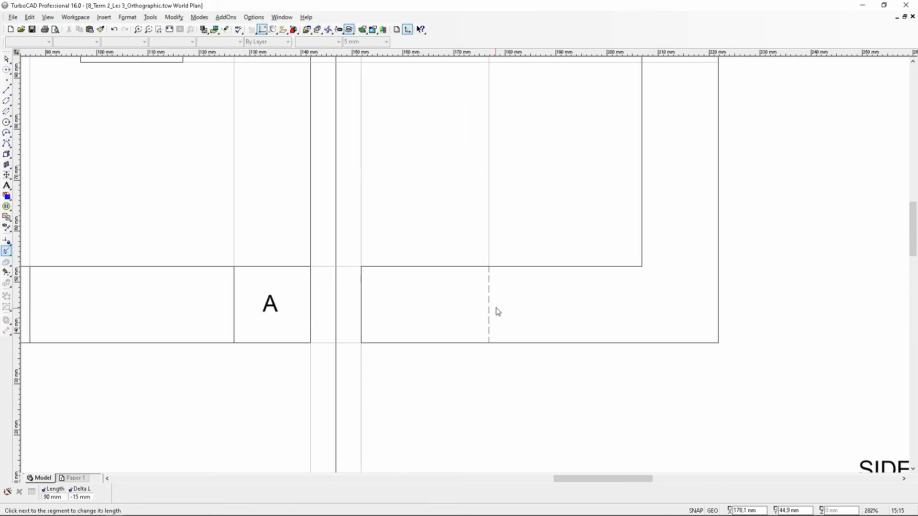
scroll(498, 304, up, 1)
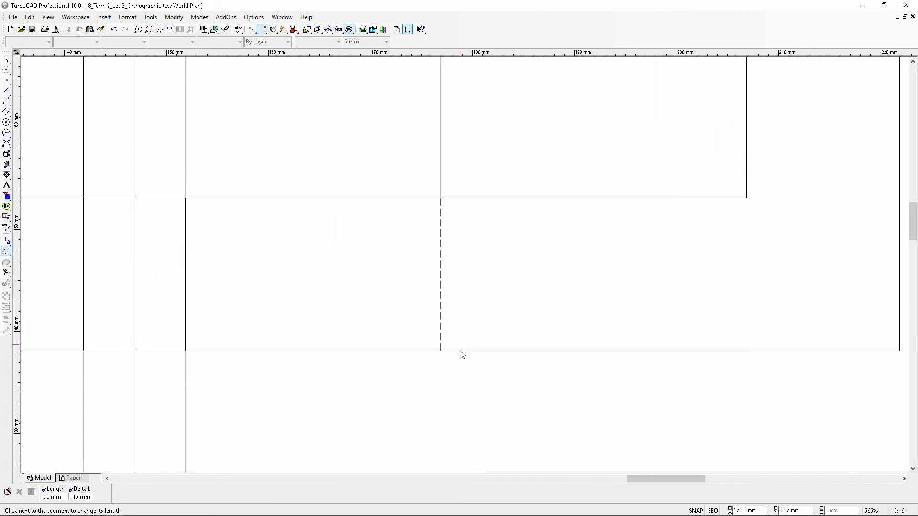
- Draw a Dim Gray horizontal line about 15 mm long across the side view's upright, along the front view notch's projection line
scroll(482, 325, down, 2)
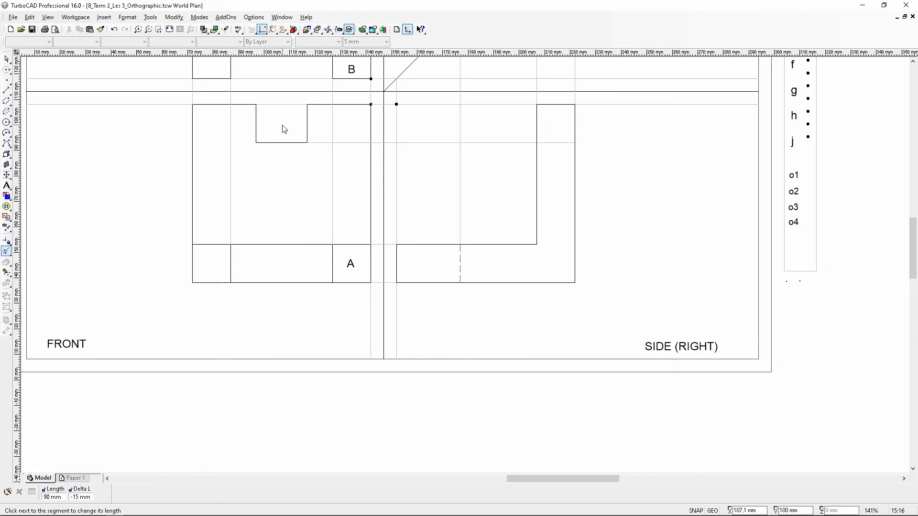
scroll(367, 189, down, 2)
scroll(445, 259, up, 2)
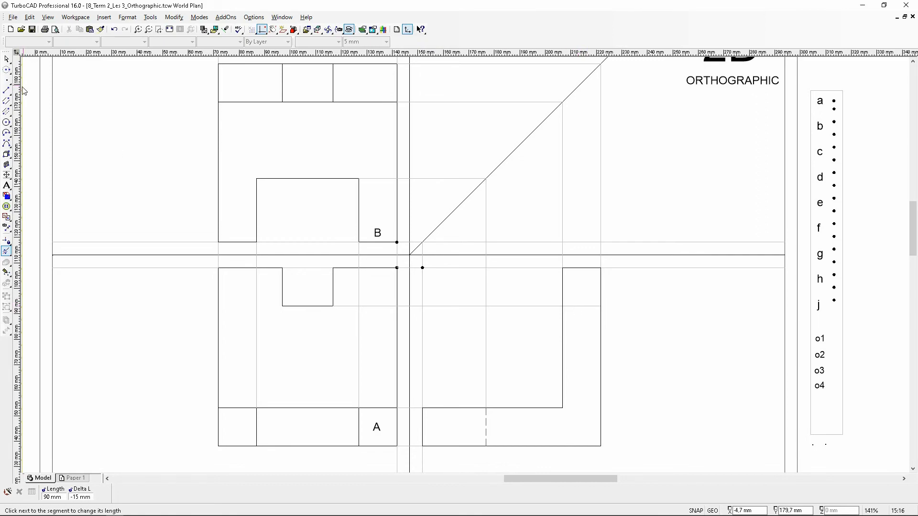
click(7, 90)
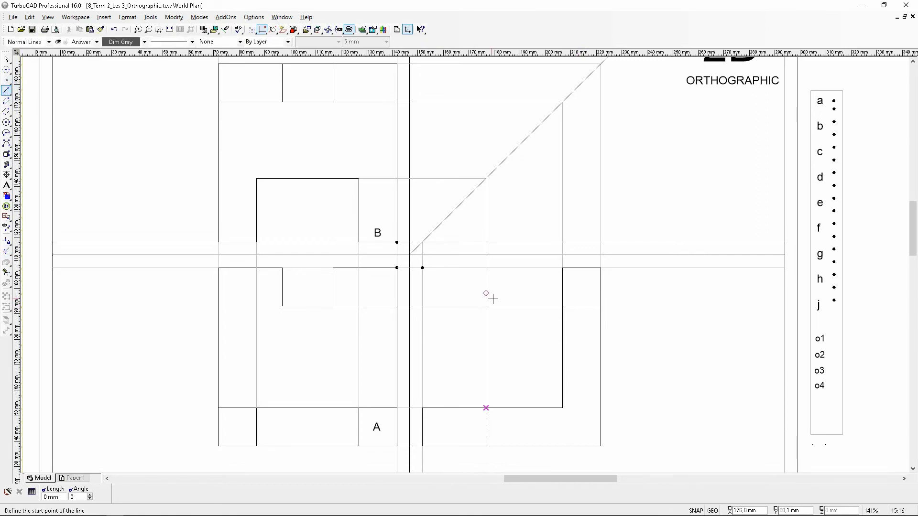
scroll(466, 269, up, 1)
click(464, 269)
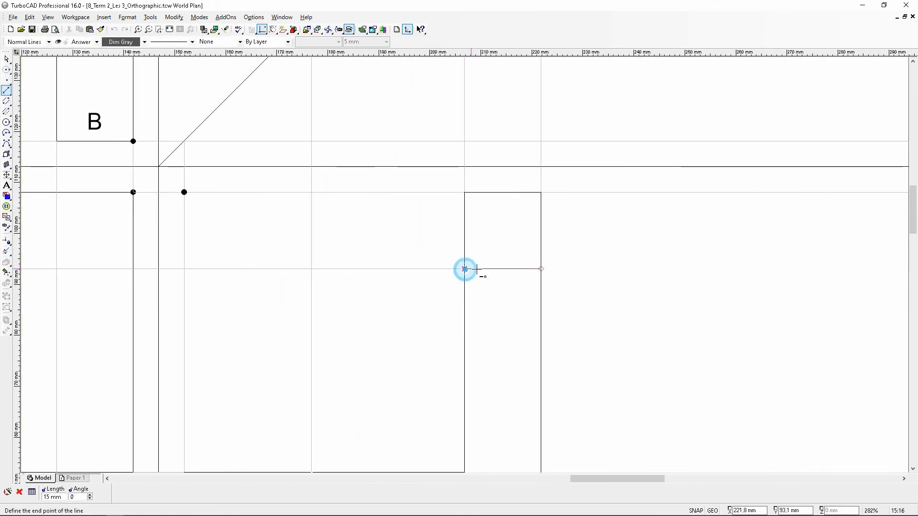
click(537, 267)
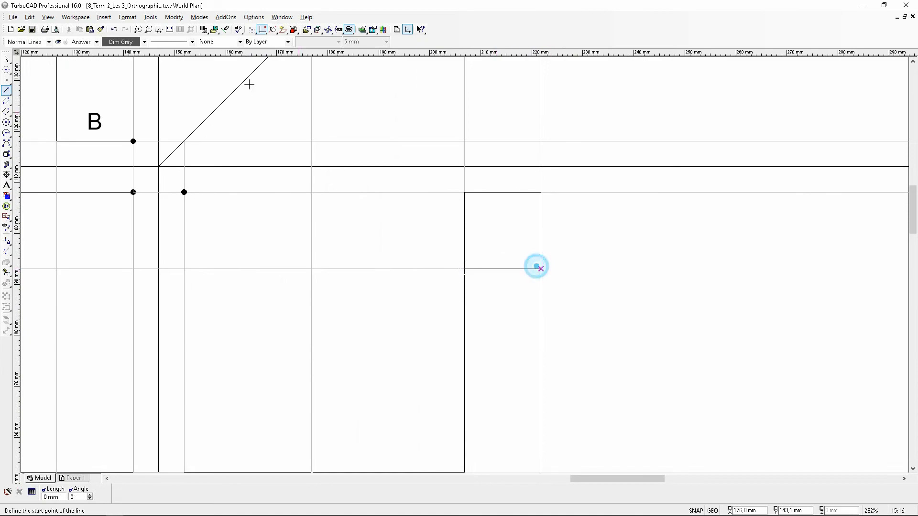
- Give the horizontal notch line in the side view's upright a DASHED pen pattern with alignment and a dash scale of .3
click(6, 59)
right_click(497, 270)
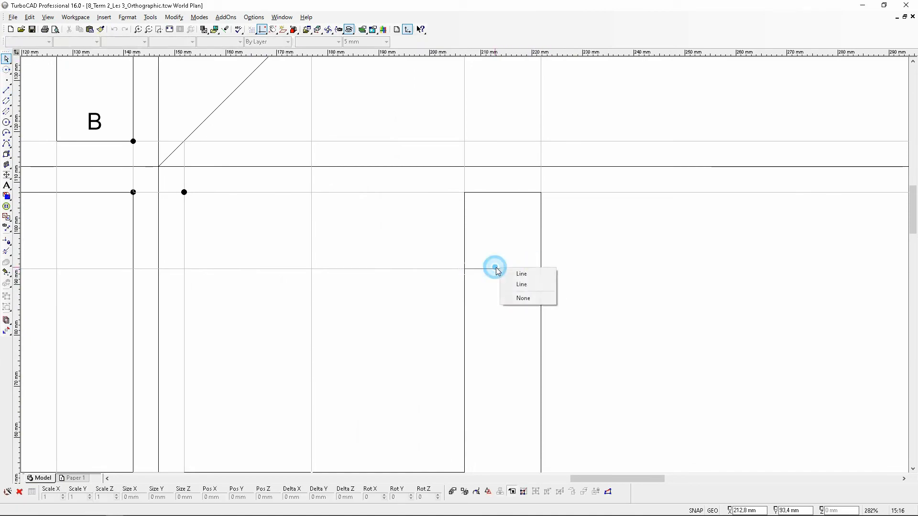
click(522, 282)
double_click(504, 266)
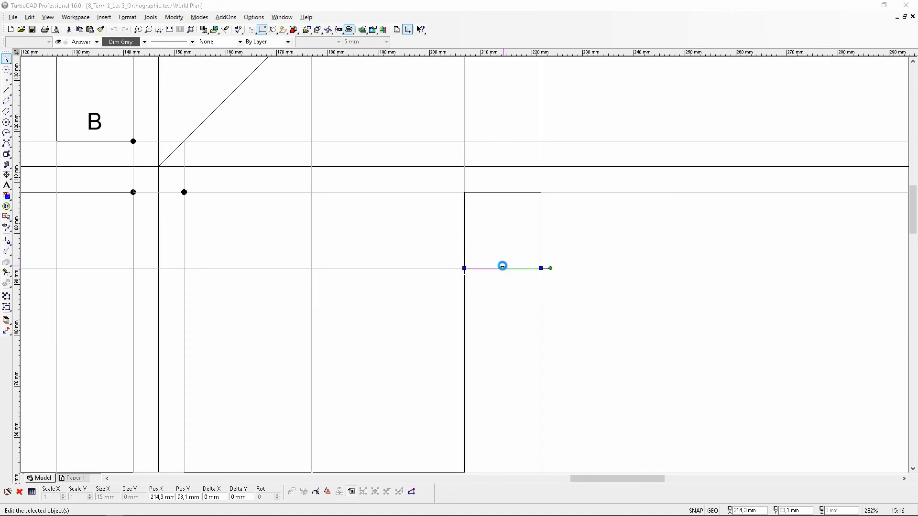
click(361, 178)
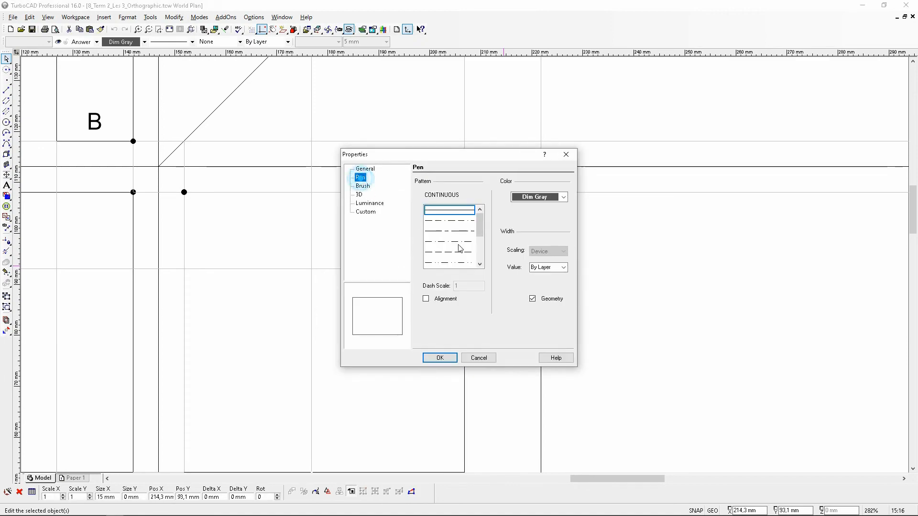
click(450, 252)
click(432, 300)
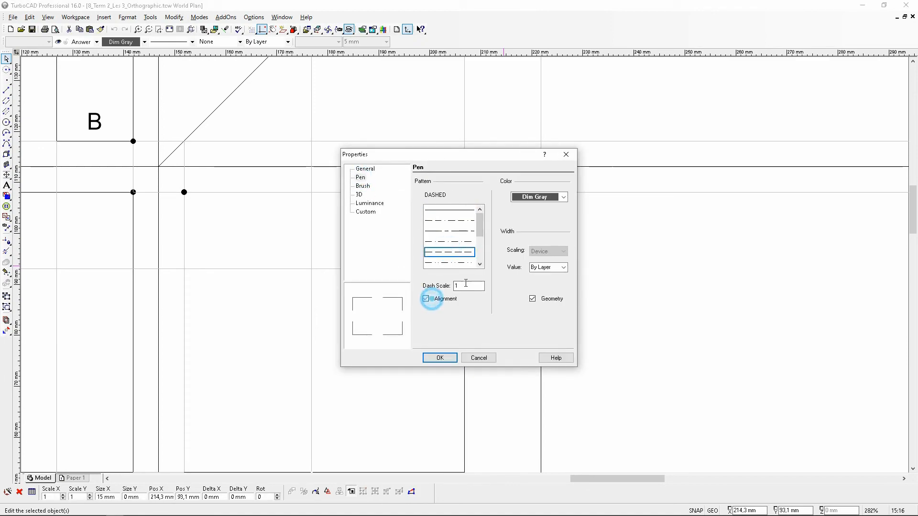
double_click(466, 285)
text(.3)
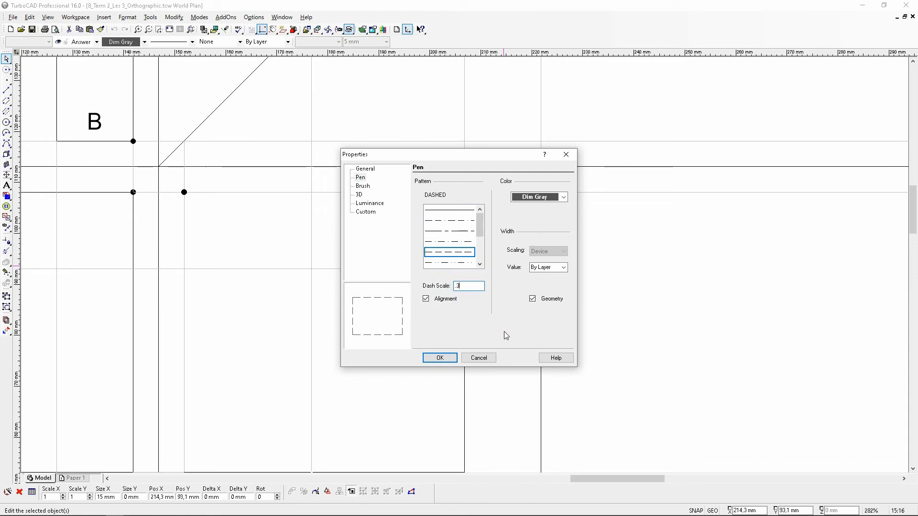
click(441, 359)
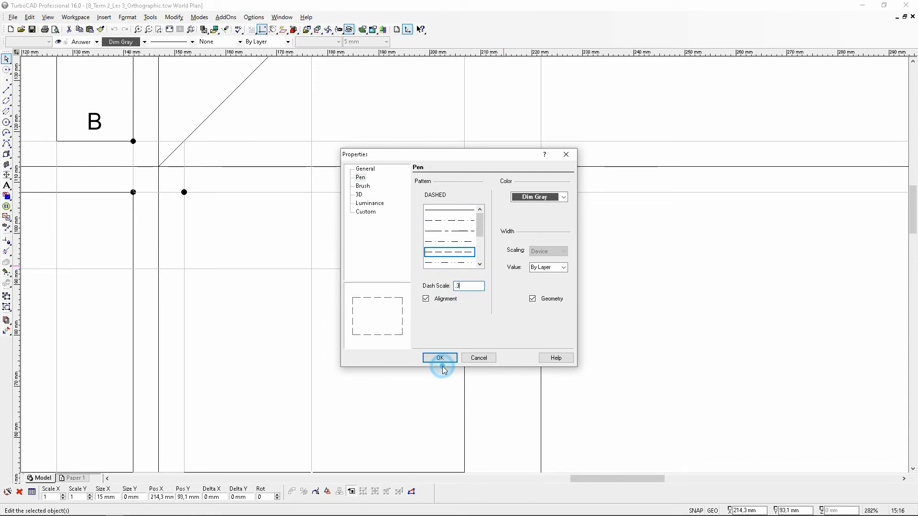
click(683, 325)
- Shorten the light gray horizontal notch projection line to end at the inner edge of the side view's upright
scroll(486, 289, down, 2)
scroll(464, 264, up, 2)
scroll(467, 268, up, 2)
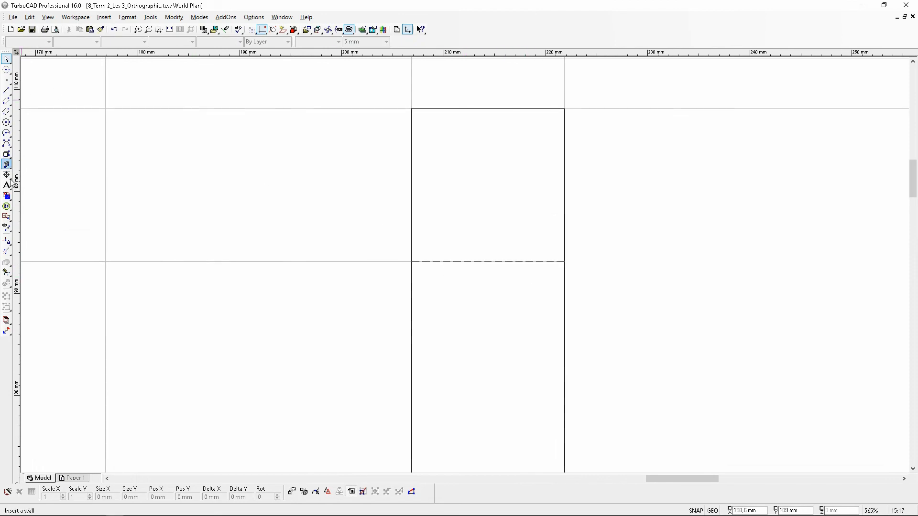
click(7, 252)
click(403, 264)
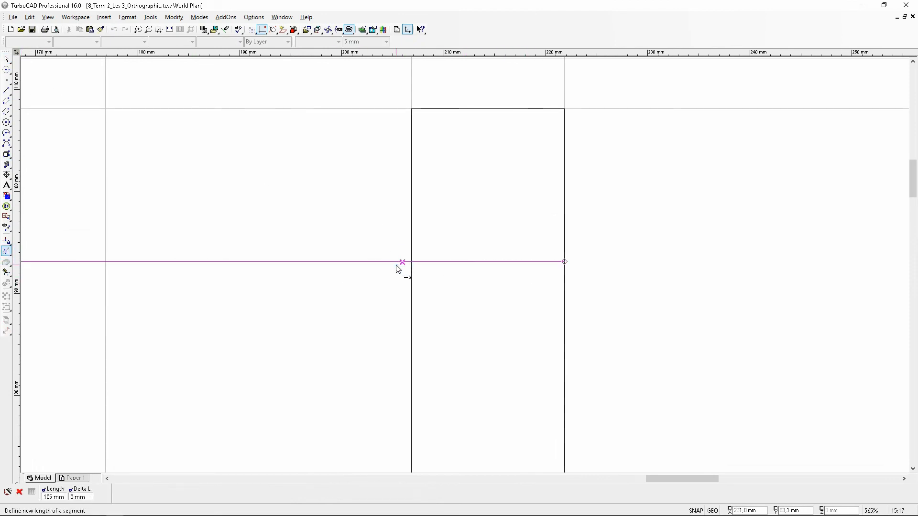
click(412, 263)
scroll(379, 299, down, 2)
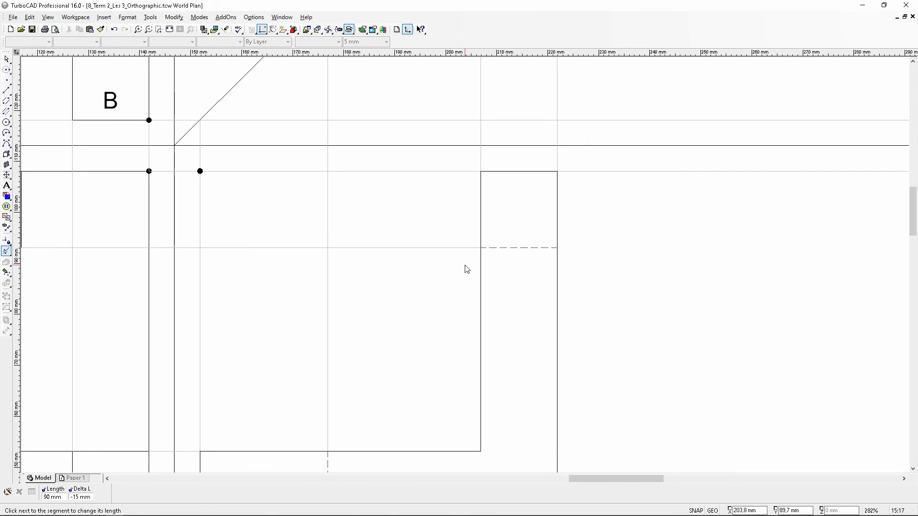
- Copy the front view's label A and place the copy at the left end of the side view's base
click(170, 29)
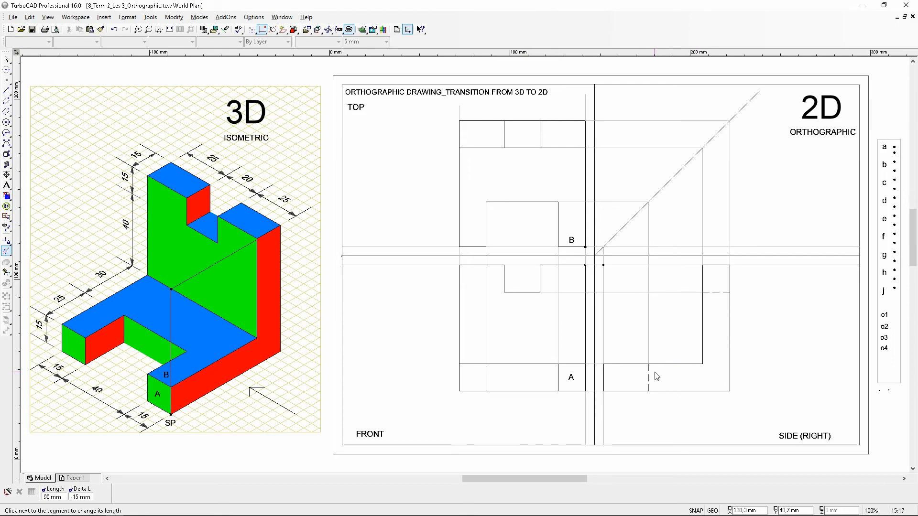
click(7, 59)
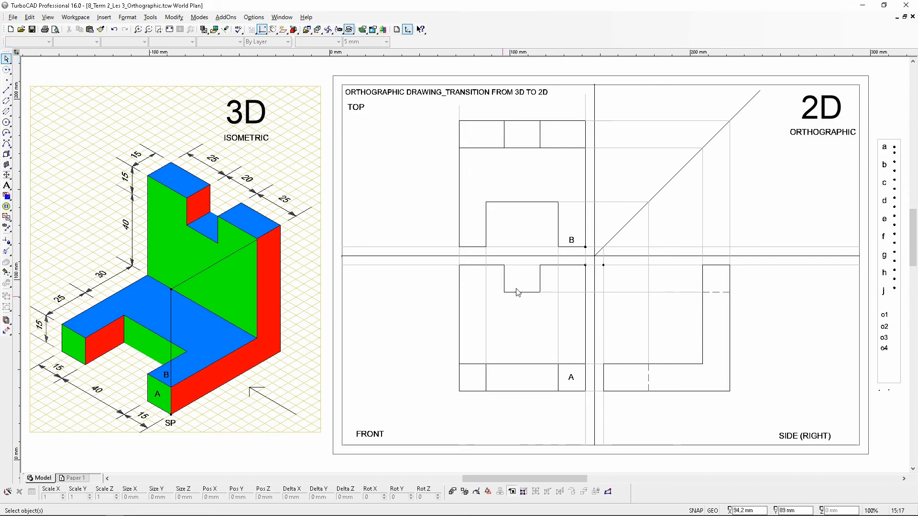
click(569, 377)
click(80, 30)
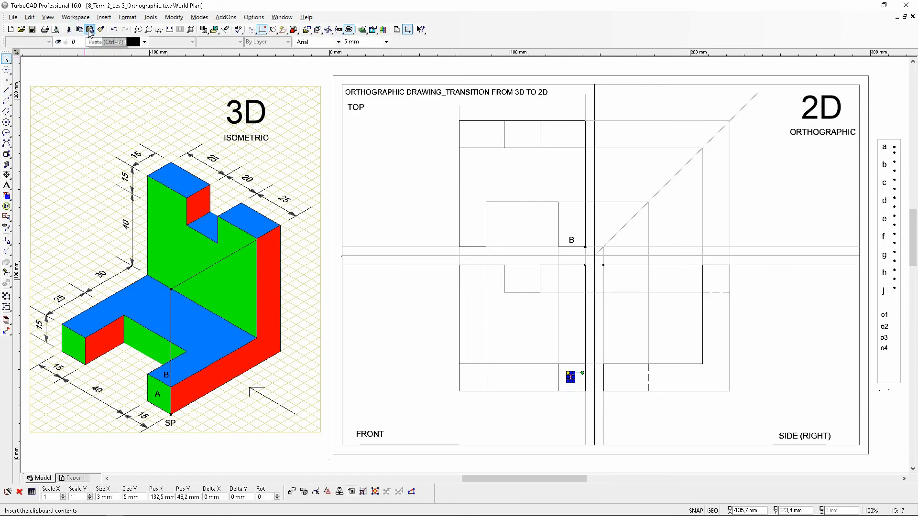
click(90, 30)
click(463, 264)
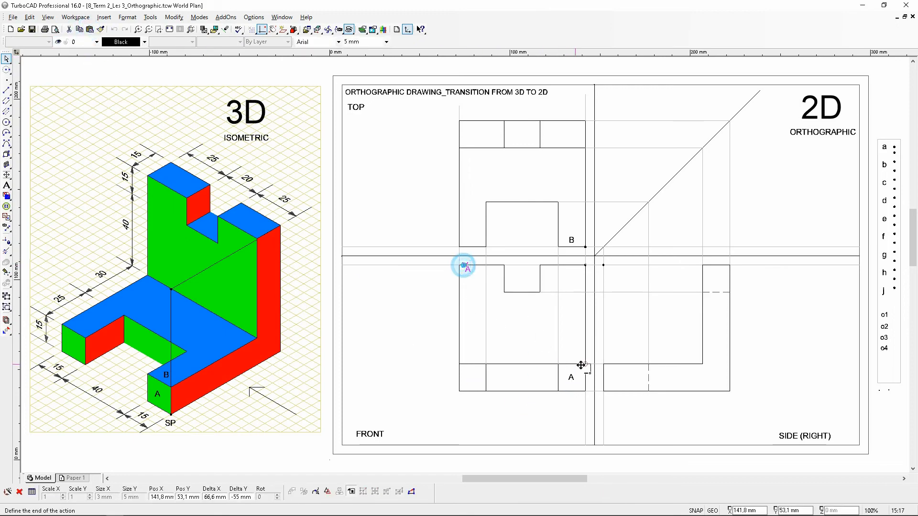
scroll(620, 376, up, 1)
click(440, 258)
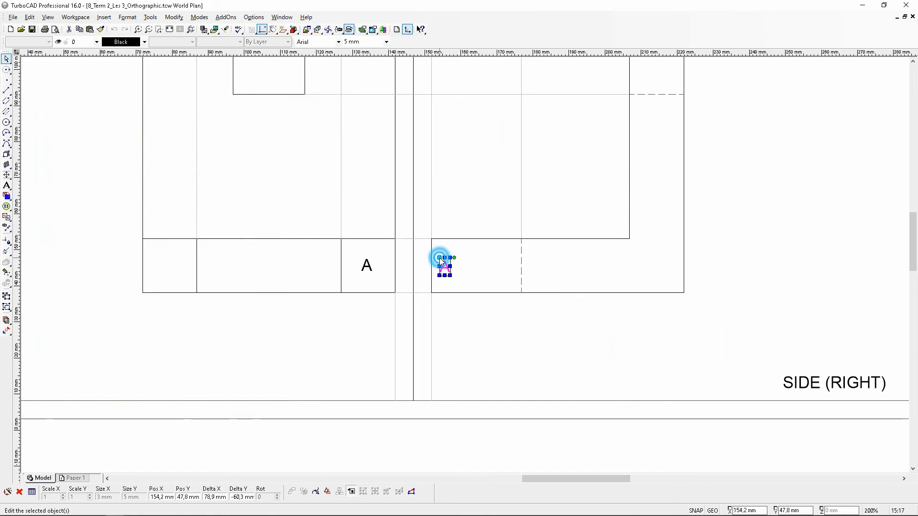
- Change the text of the copied label in the side view to C
double_click(439, 258)
text(C)
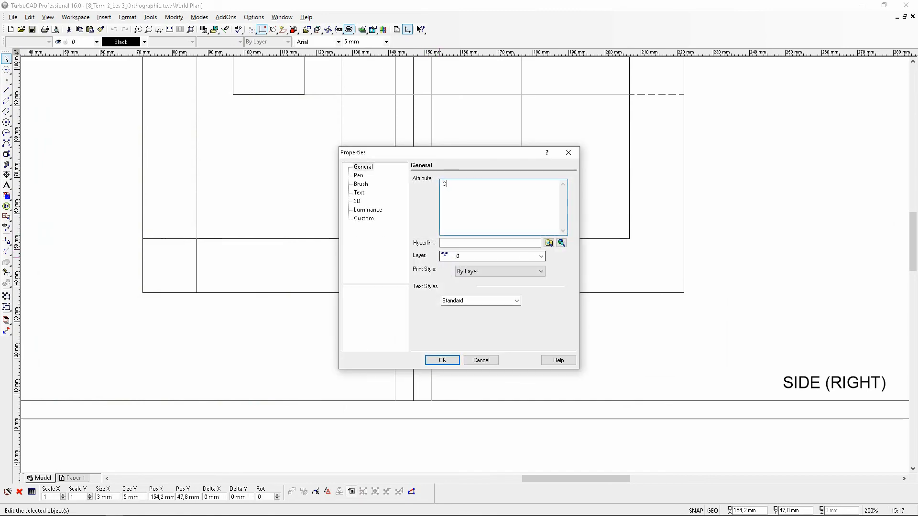
click(452, 360)
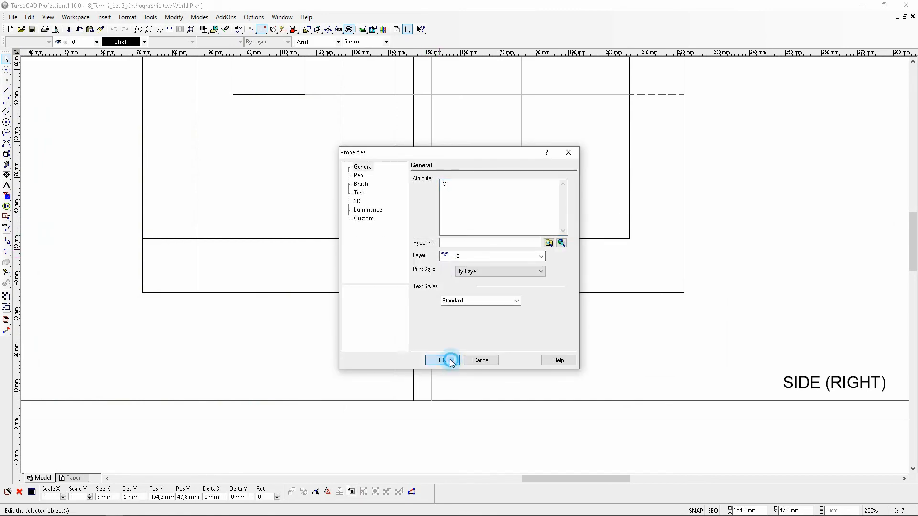
- Copy the side view's label C and place the copy on the isometric block's red face, just beside label A
click(90, 29)
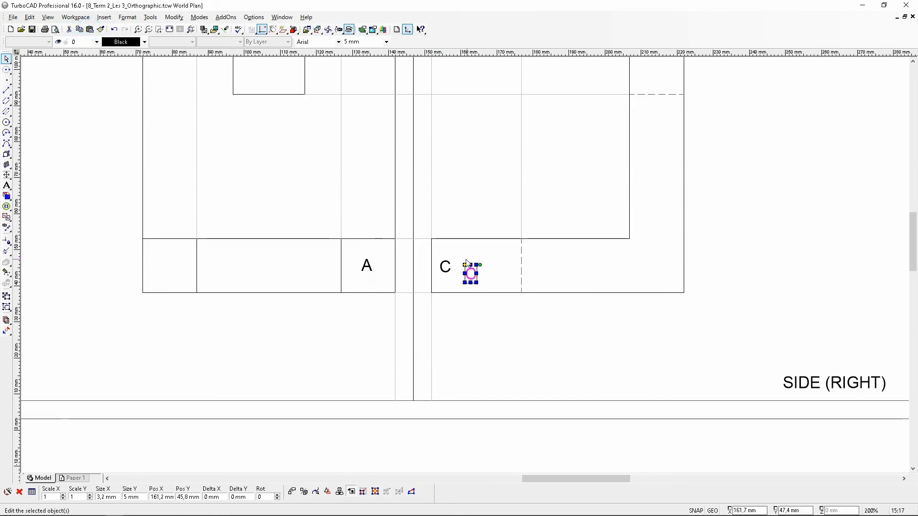
click(464, 266)
scroll(347, 274, down, 1)
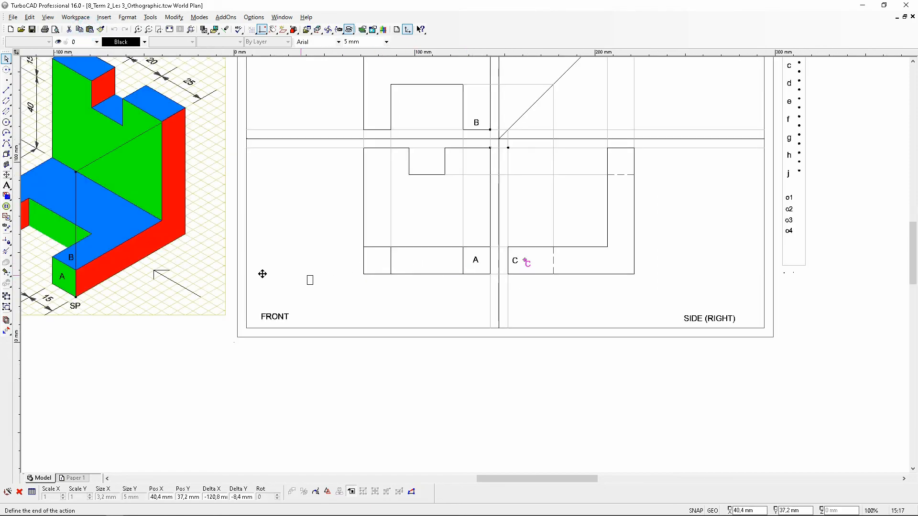
scroll(74, 274, up, 2)
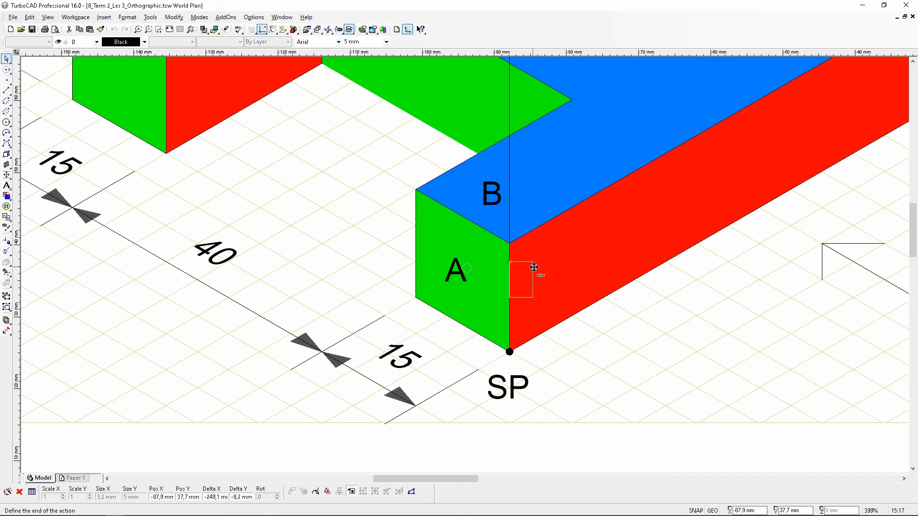
click(272, 29)
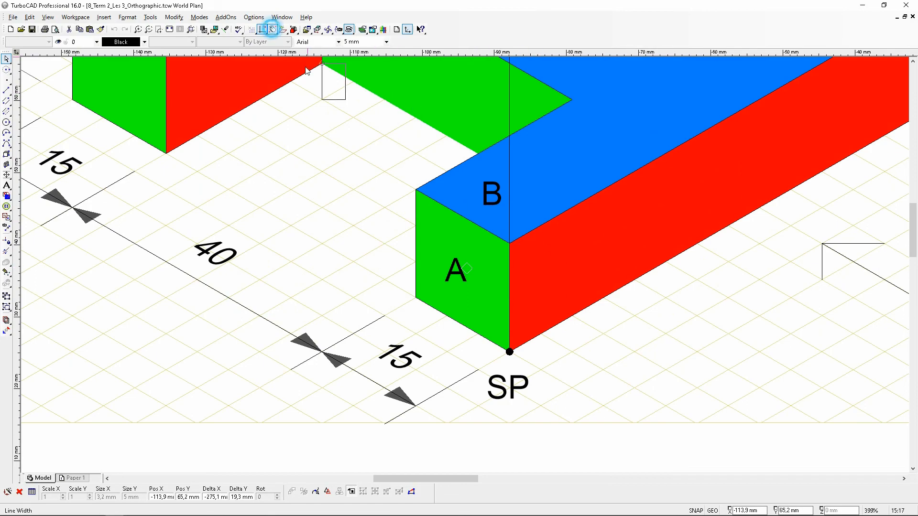
click(531, 264)
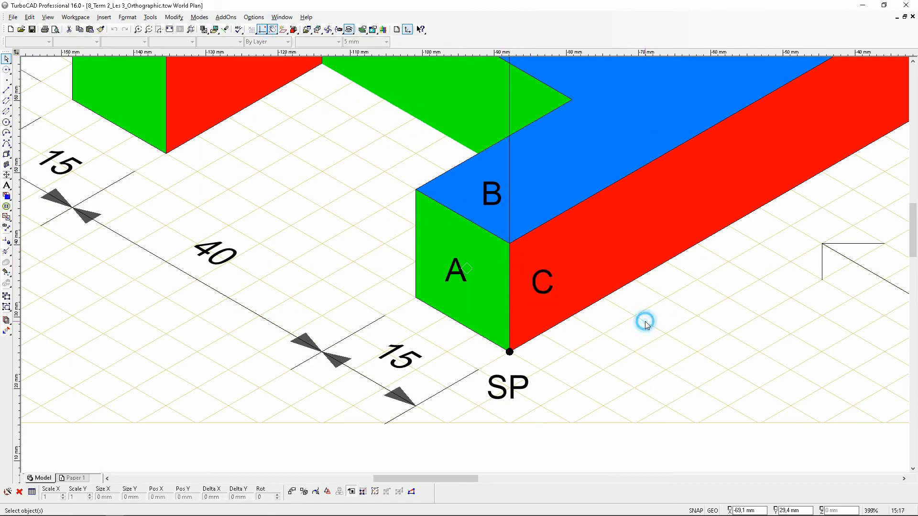
- Compare label C on the isometric block's red face with its matching surface in the side view
scroll(513, 270, down, 2)
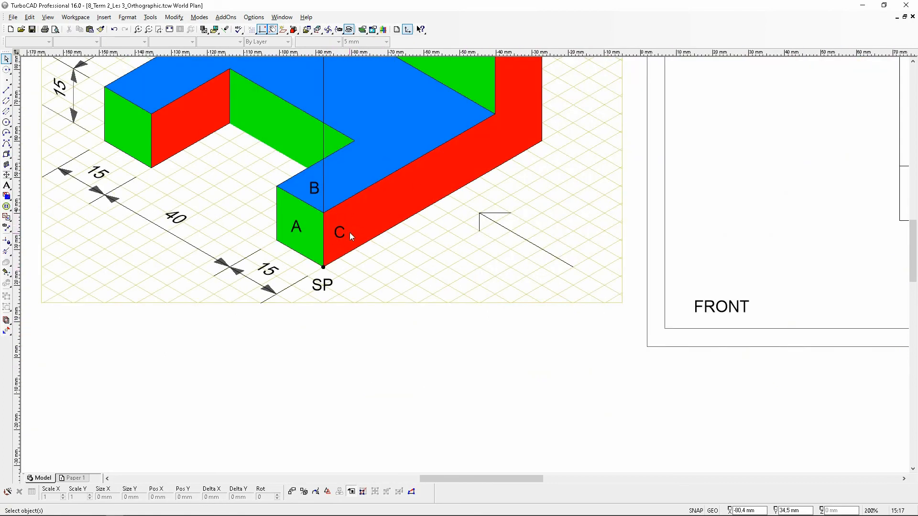
scroll(363, 247, down, 2)
scroll(819, 287, up, 2)
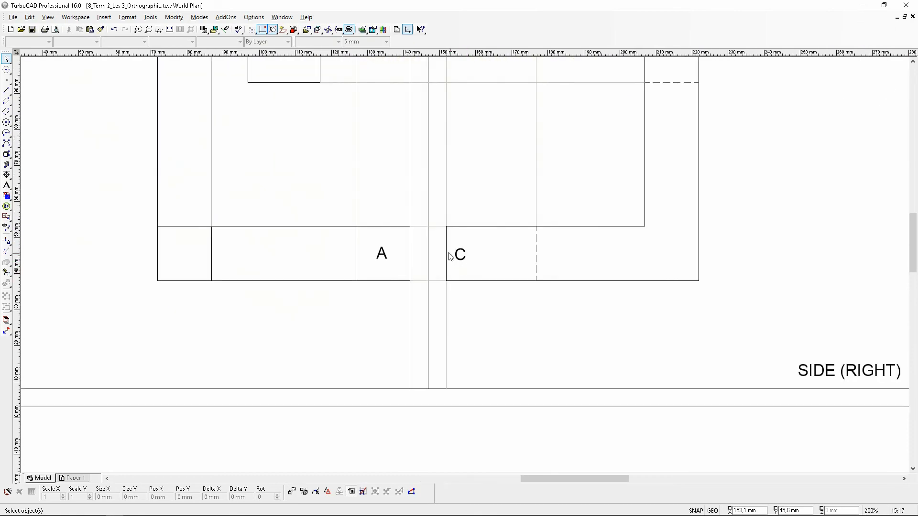
scroll(463, 261, down, 2)
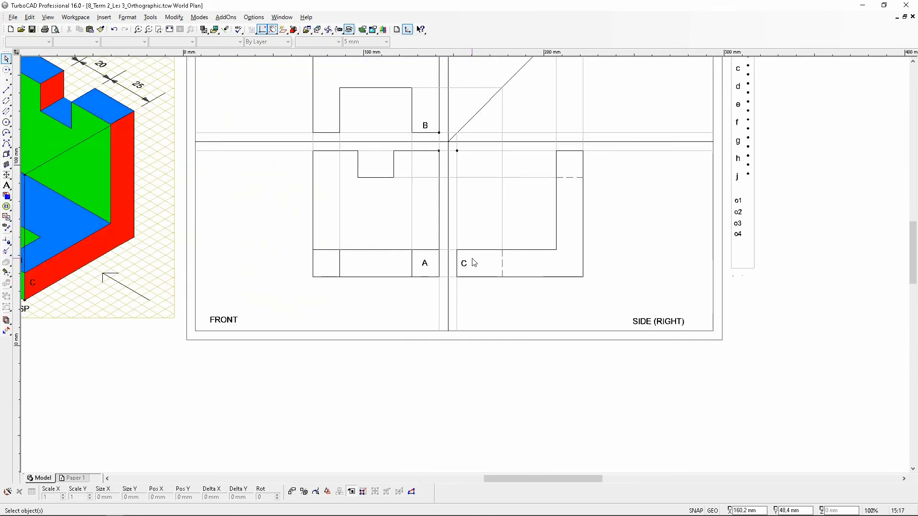
scroll(471, 236, down, 2)
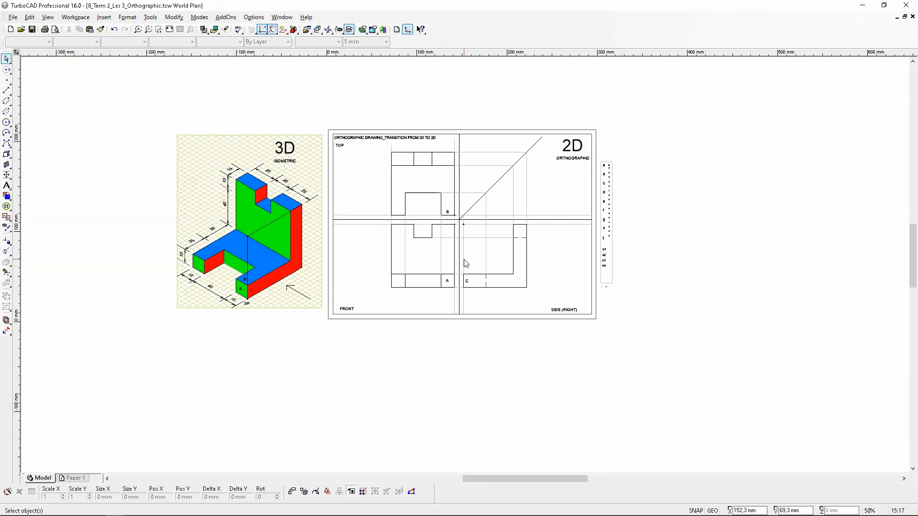
click(169, 30)
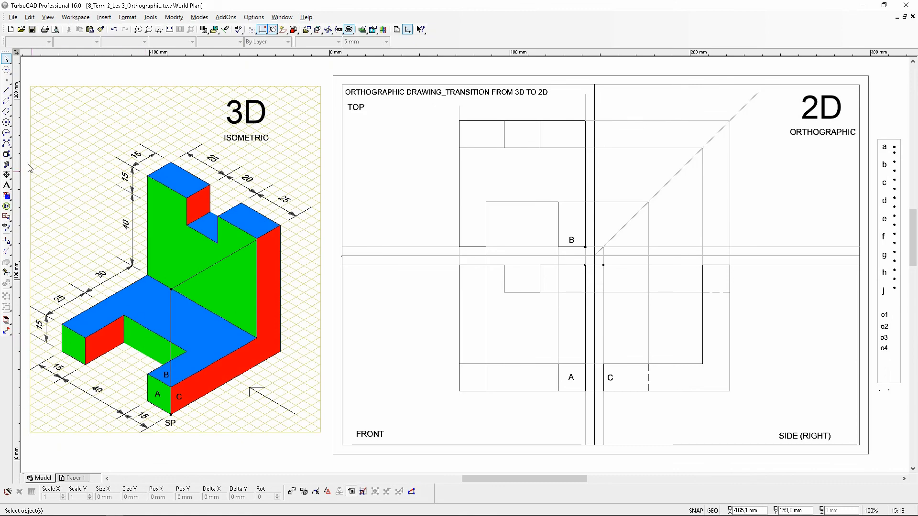
- Start the Polyline tool and add a new layer named Hatching to the drawing's layers
click(8, 92)
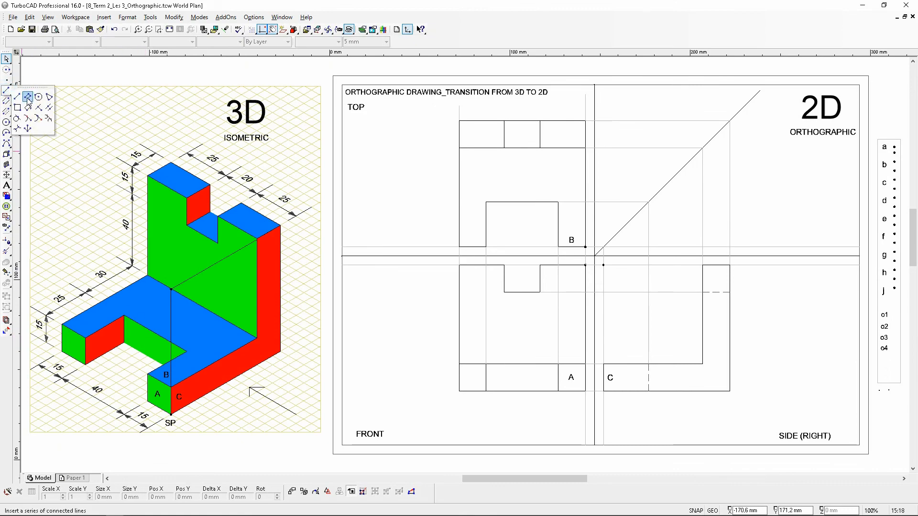
click(17, 97)
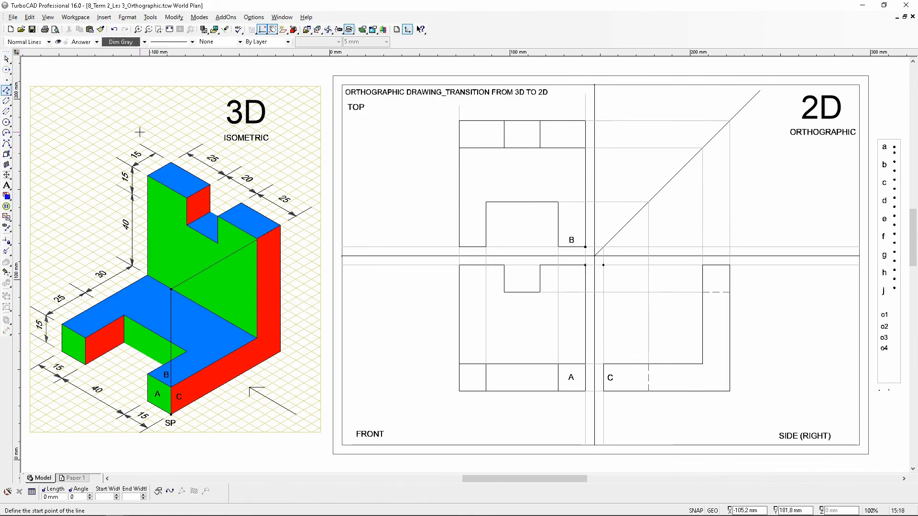
click(97, 42)
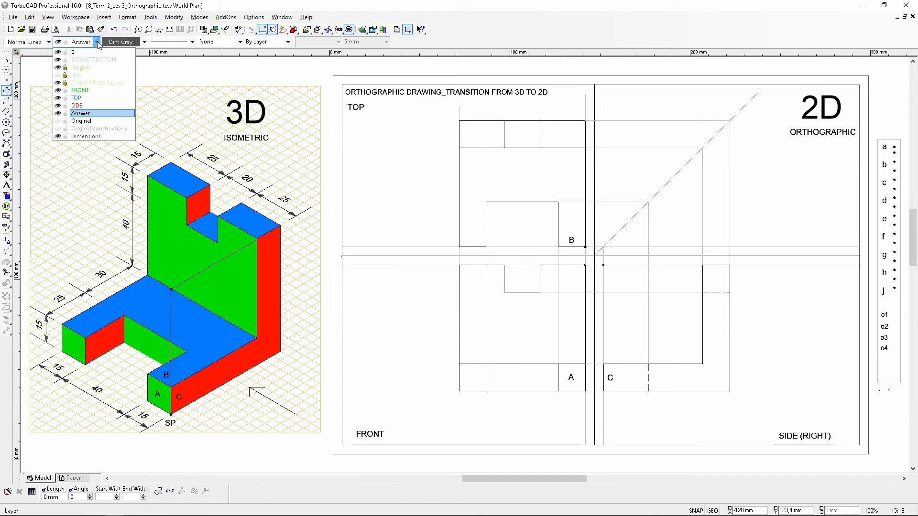
click(481, 21)
click(362, 29)
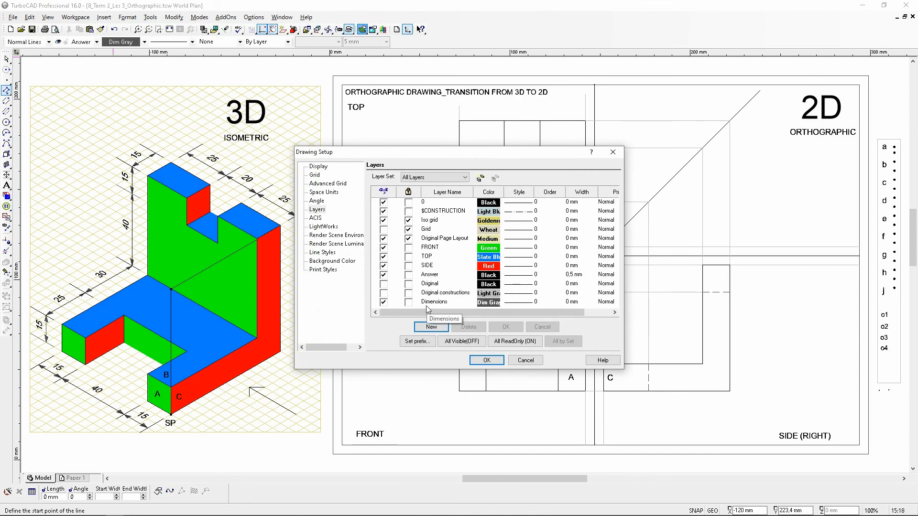
click(431, 326)
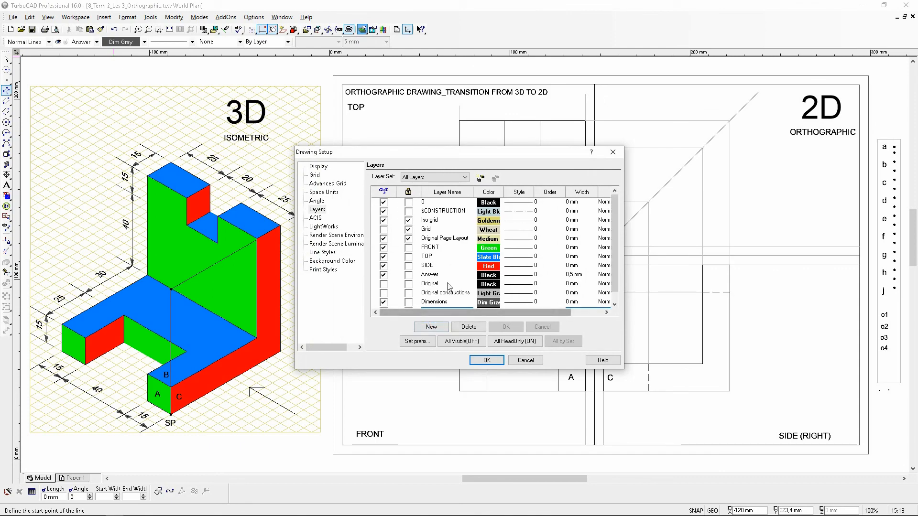
scroll(449, 287, down, 1)
click(457, 303)
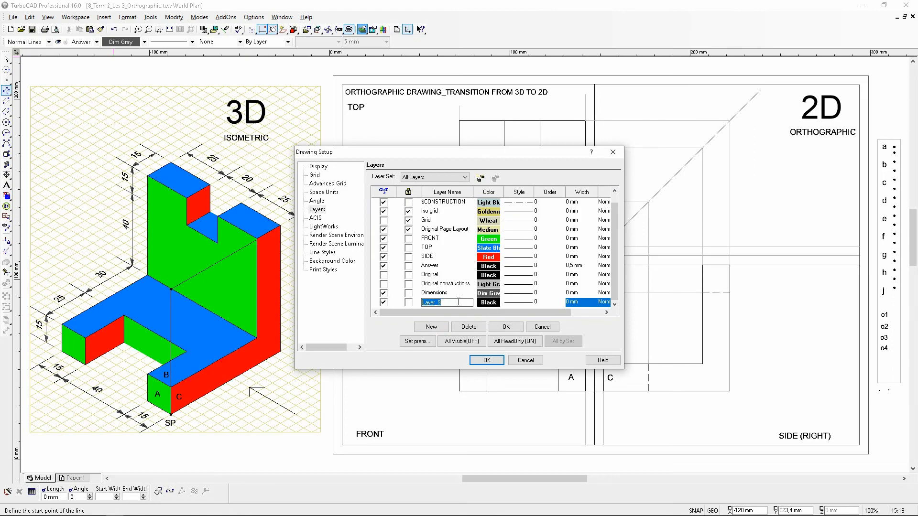
text(hA)
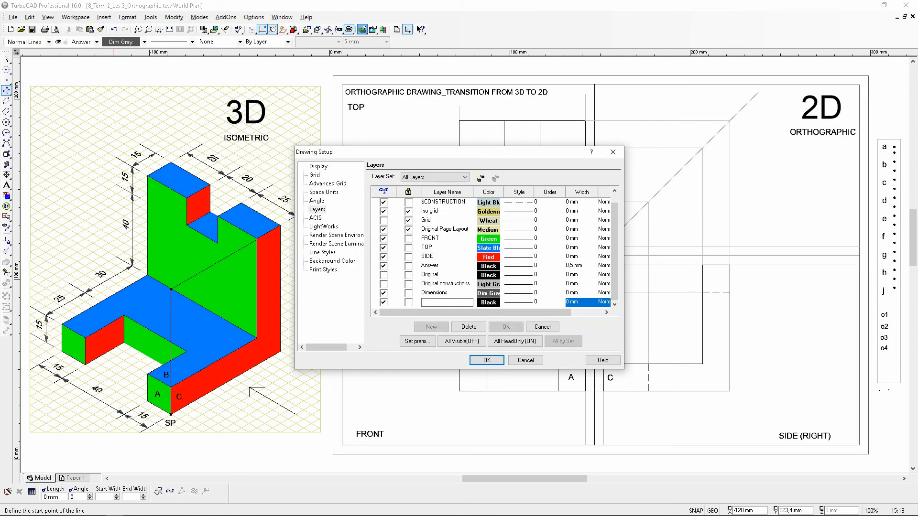
text(Hatching)
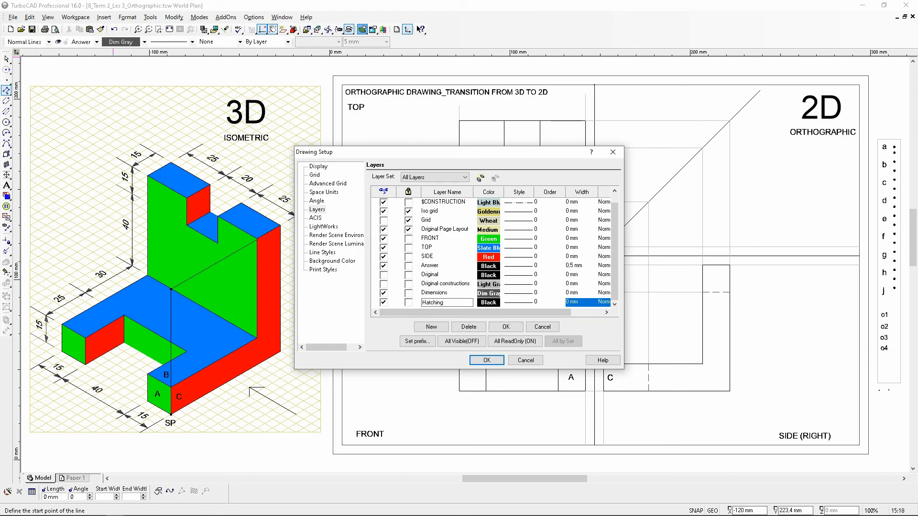
click(505, 327)
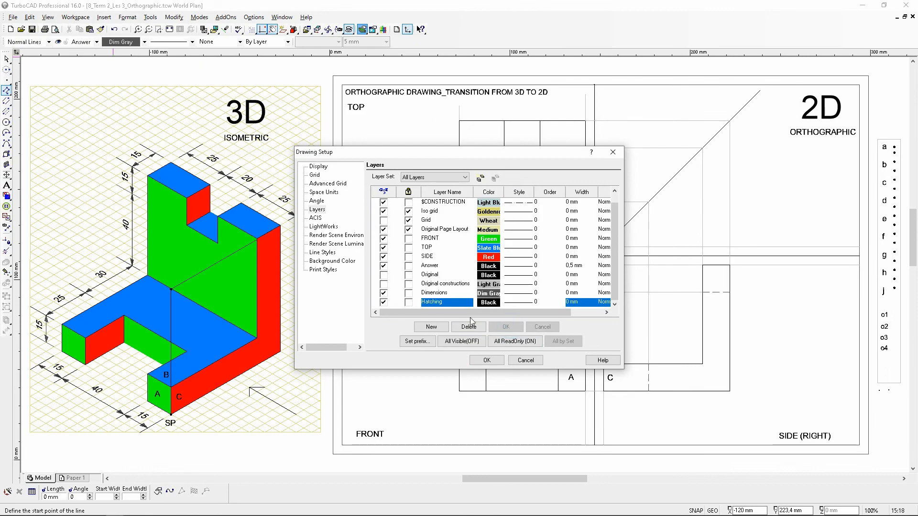
click(495, 361)
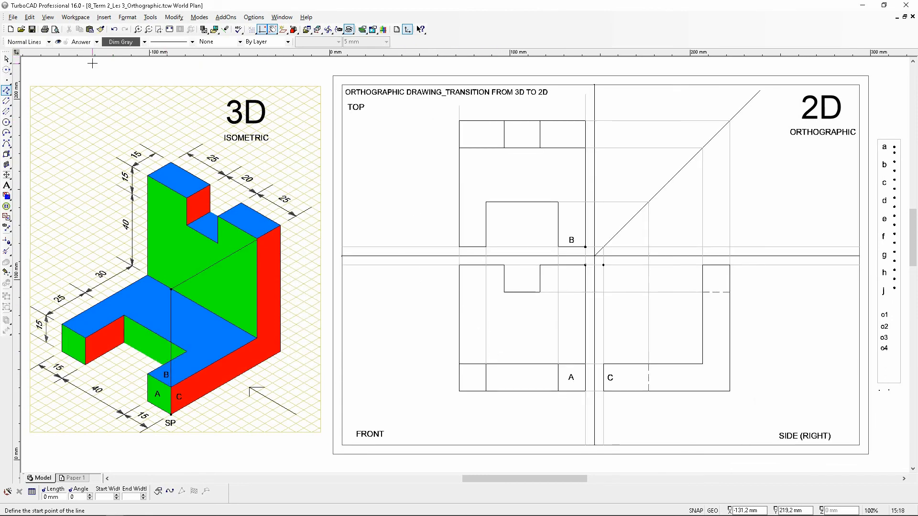
- Make Hatching the active layer for the polyline and set its line color to Green
click(96, 42)
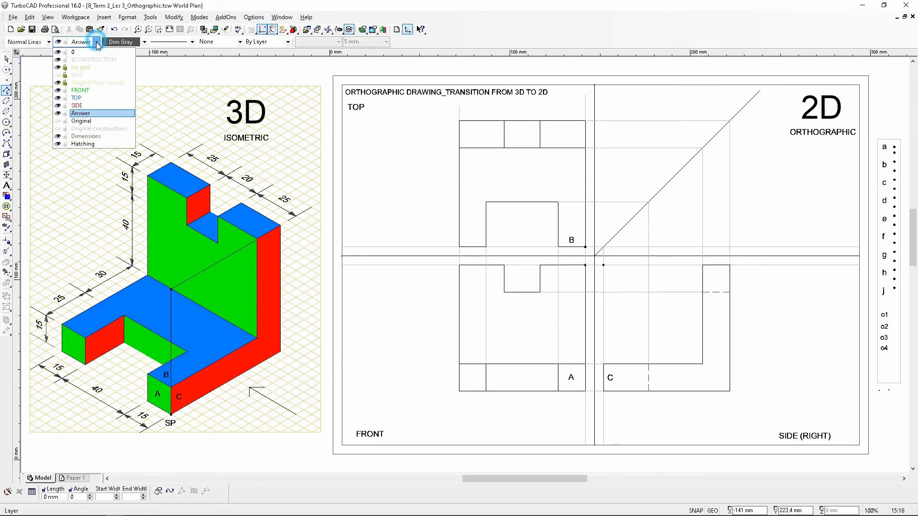
click(90, 144)
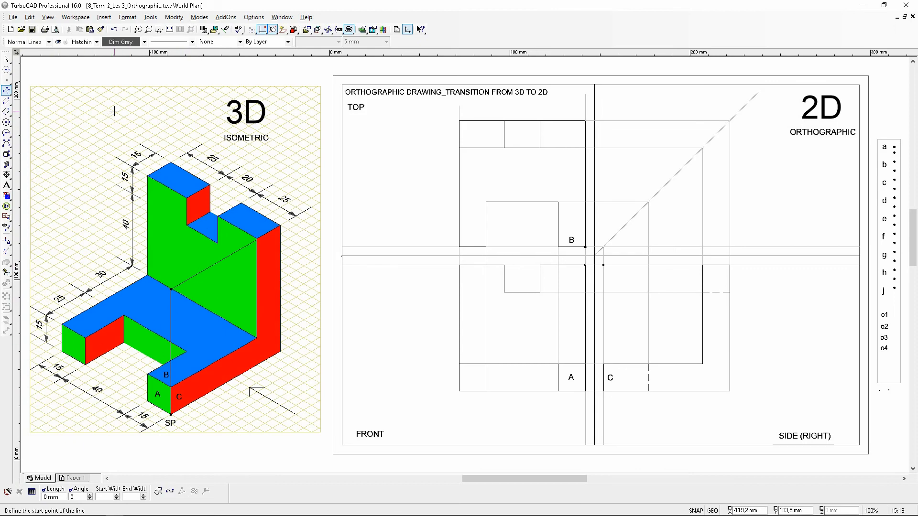
click(143, 42)
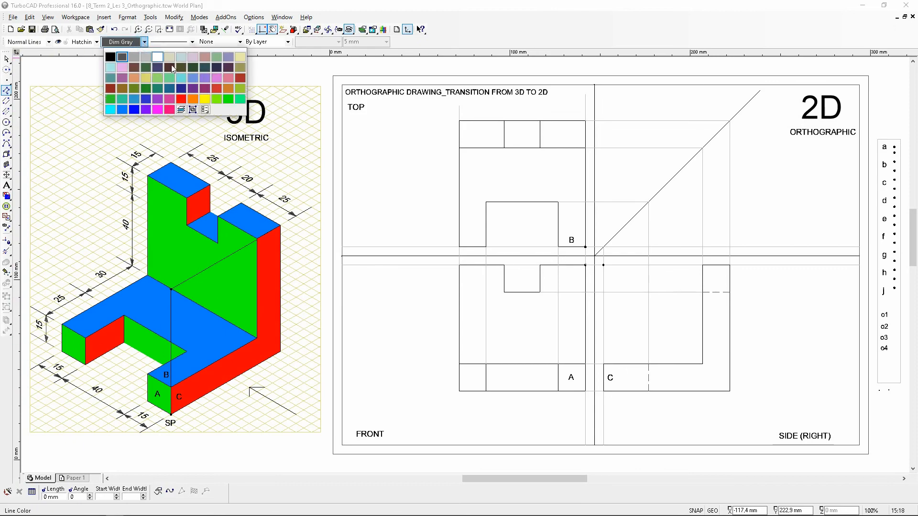
click(228, 99)
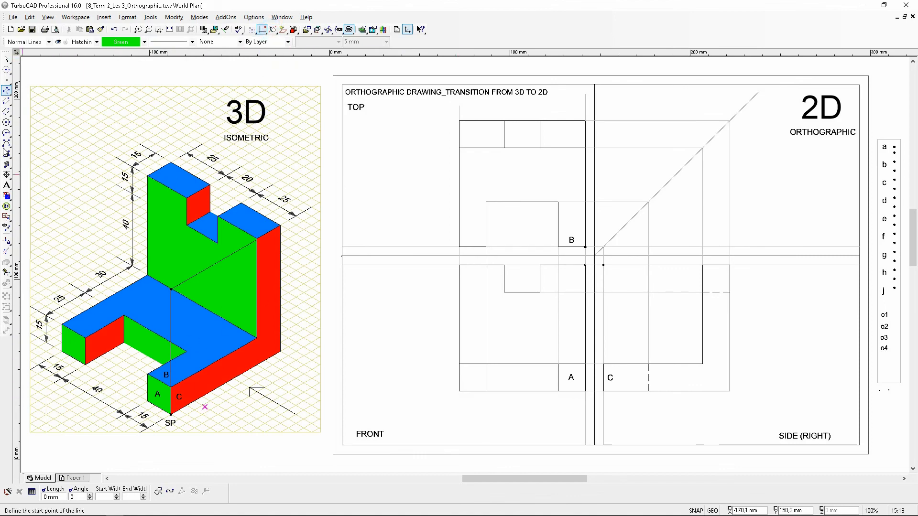
- Delete the viewing-direction arrow beside the isometric block's red face
click(6, 59)
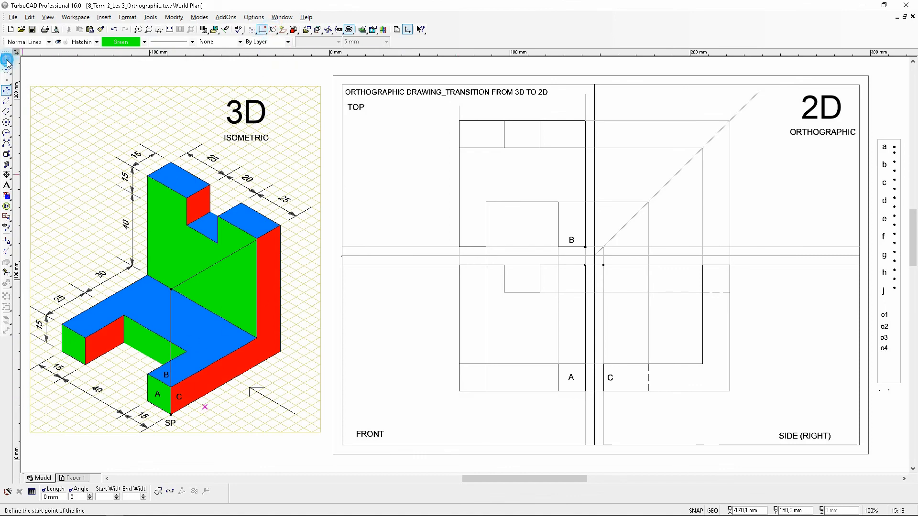
click(250, 387)
key(Delete)
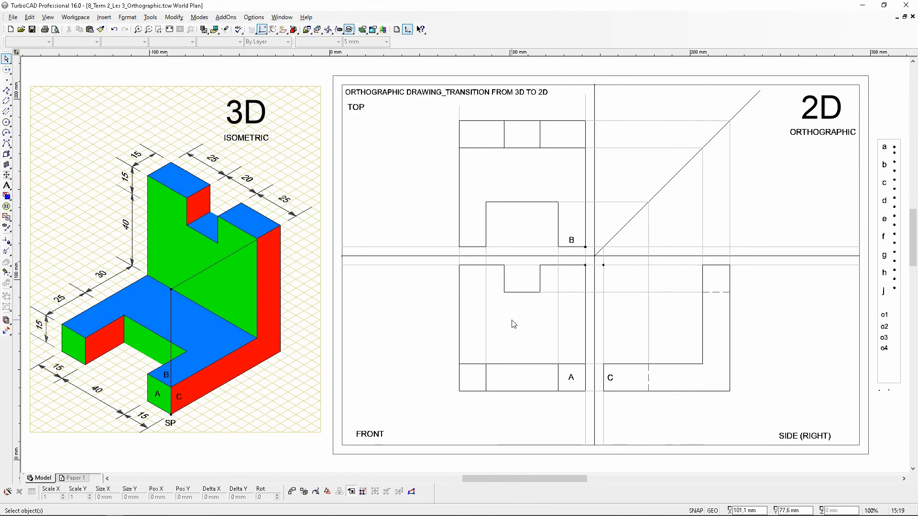
- Trace the front view's complete outer outline, including the notch in its upper edge, with a closed green polyline
click(7, 90)
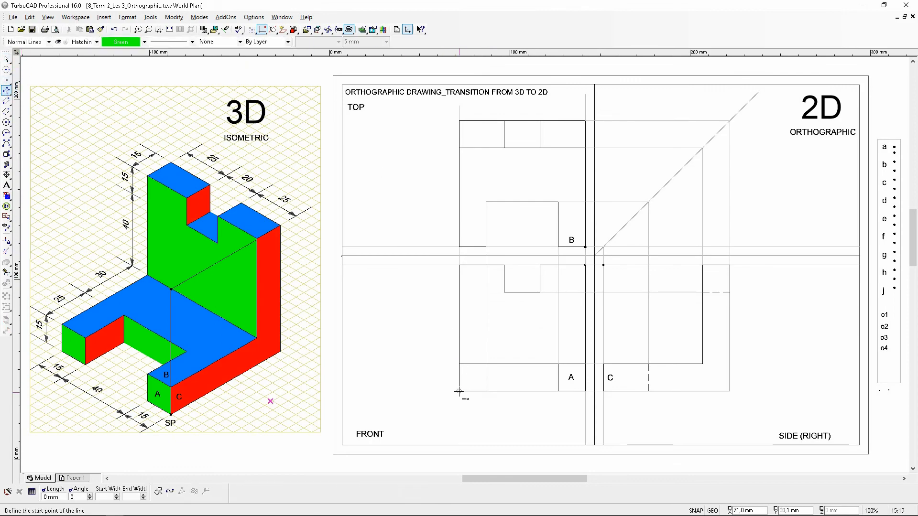
click(459, 391)
click(459, 266)
click(502, 265)
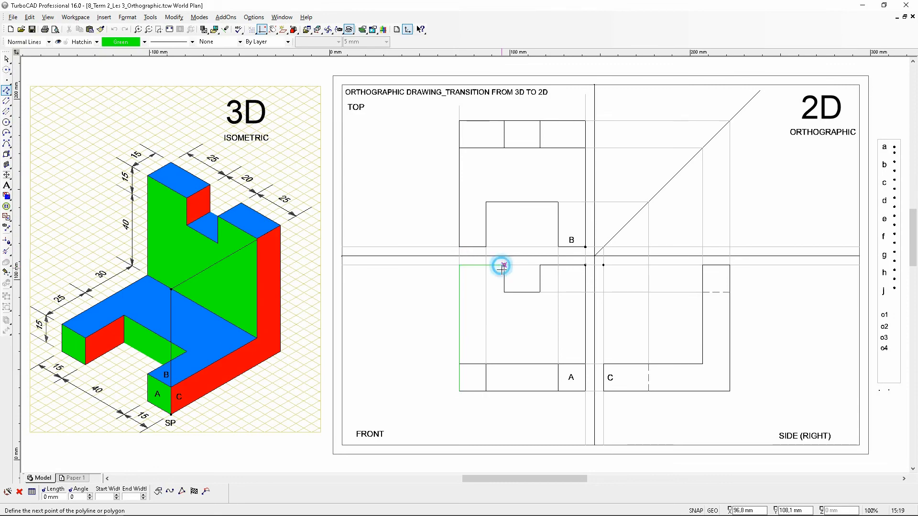
click(504, 293)
click(540, 292)
click(539, 265)
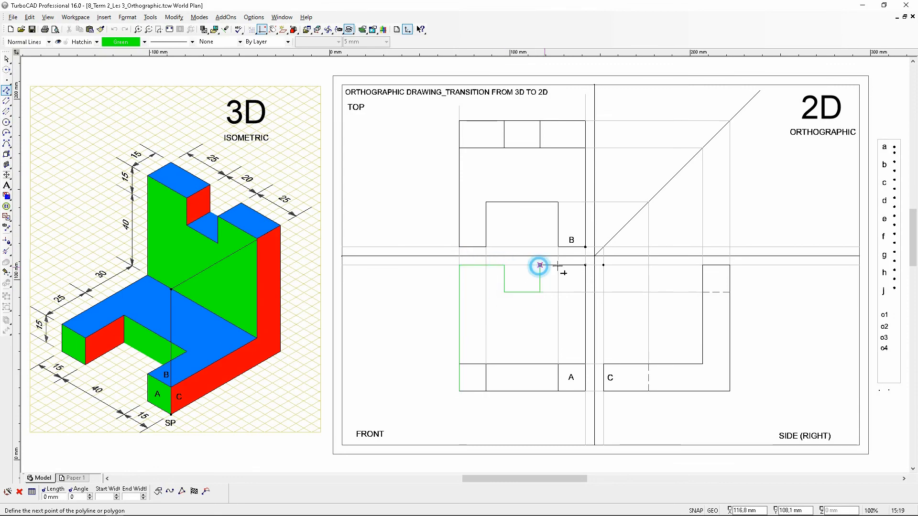
scroll(585, 265, up, 3)
click(585, 265)
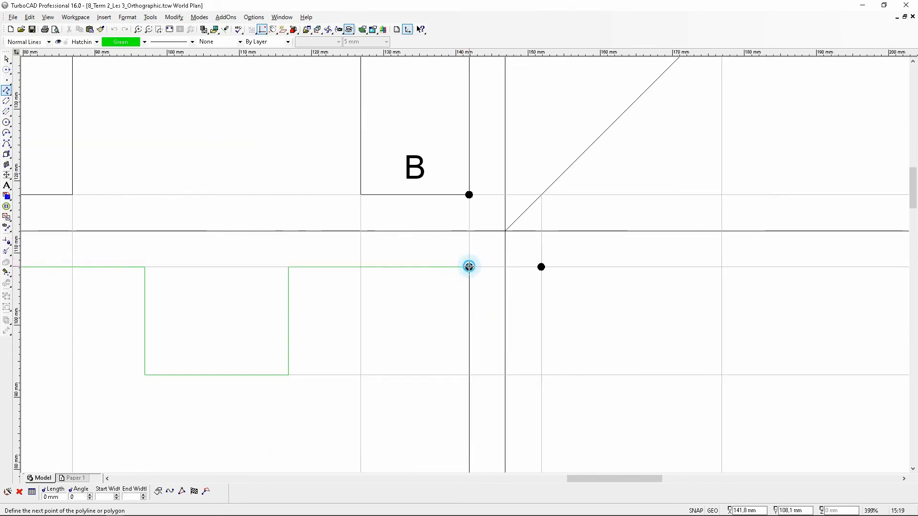
scroll(470, 282, down, 3)
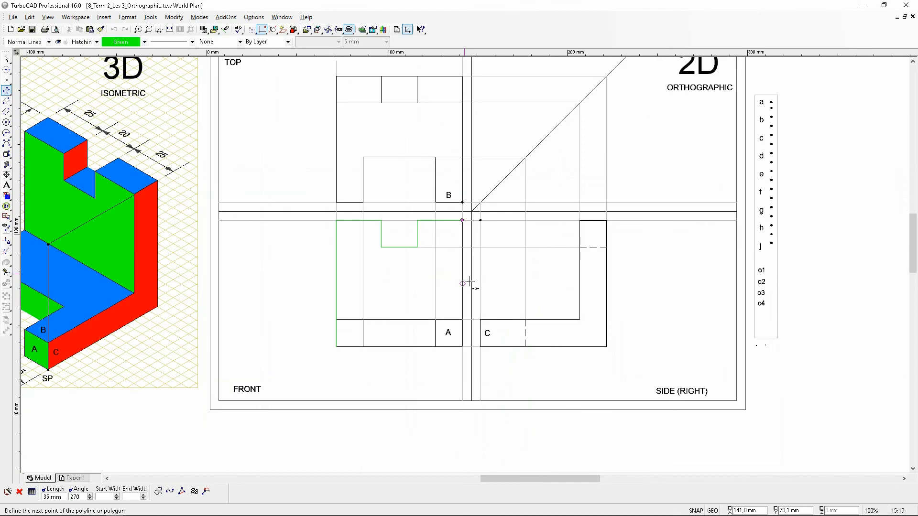
click(462, 345)
click(342, 344)
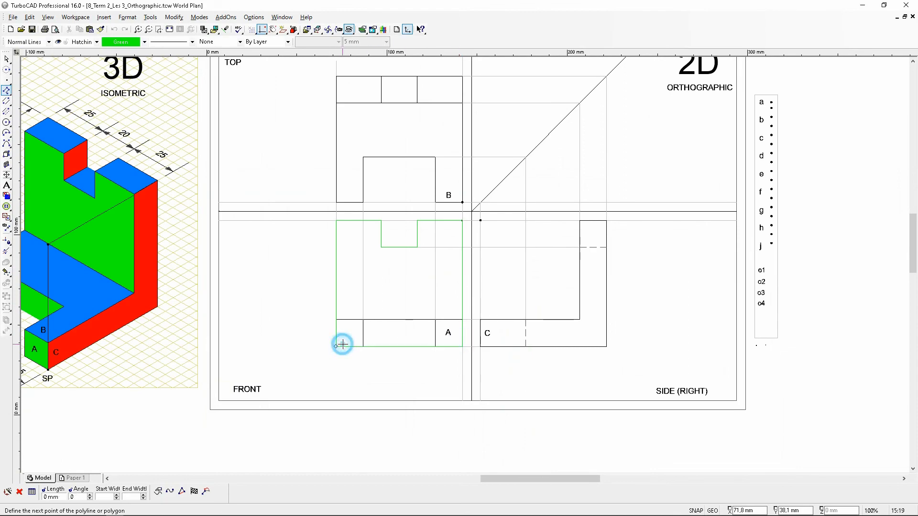
right_click(281, 242)
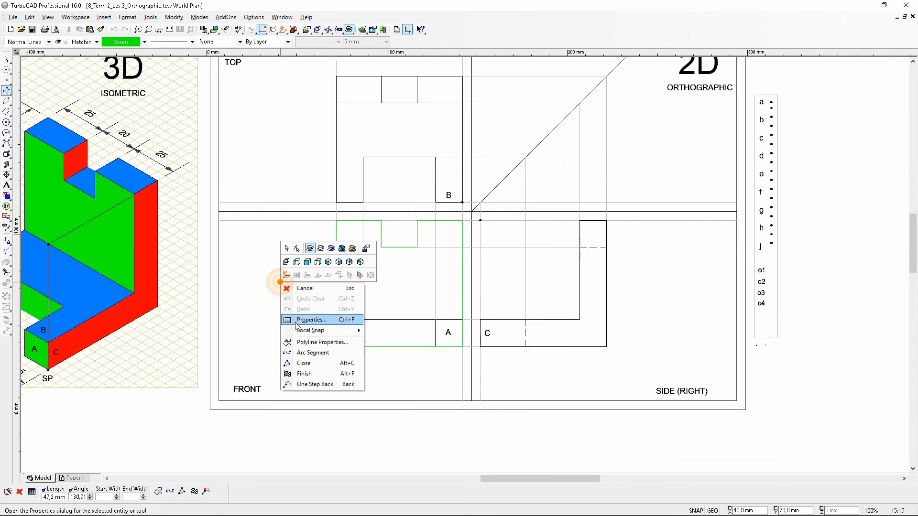
click(304, 363)
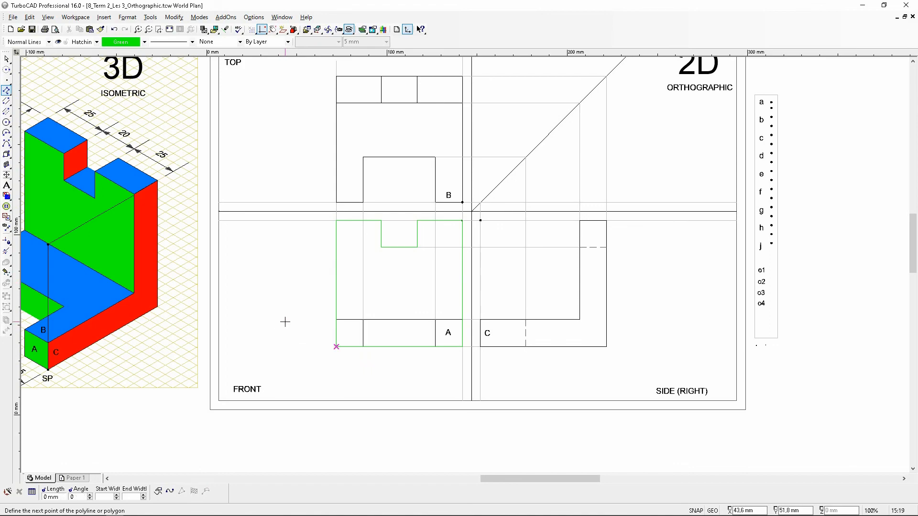
- Fill the front view's traced outline polyline with a solid brush pattern in Green
click(7, 58)
click(382, 230)
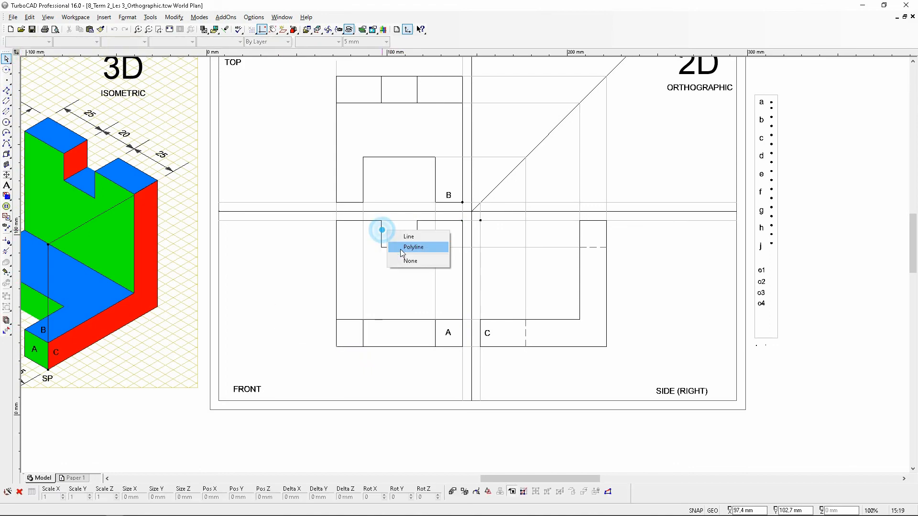
click(402, 247)
click(400, 282)
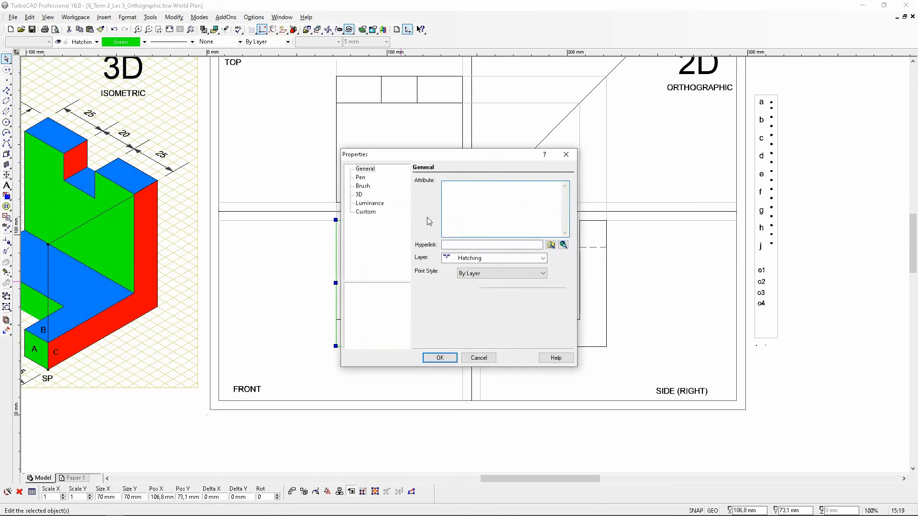
click(363, 186)
click(440, 233)
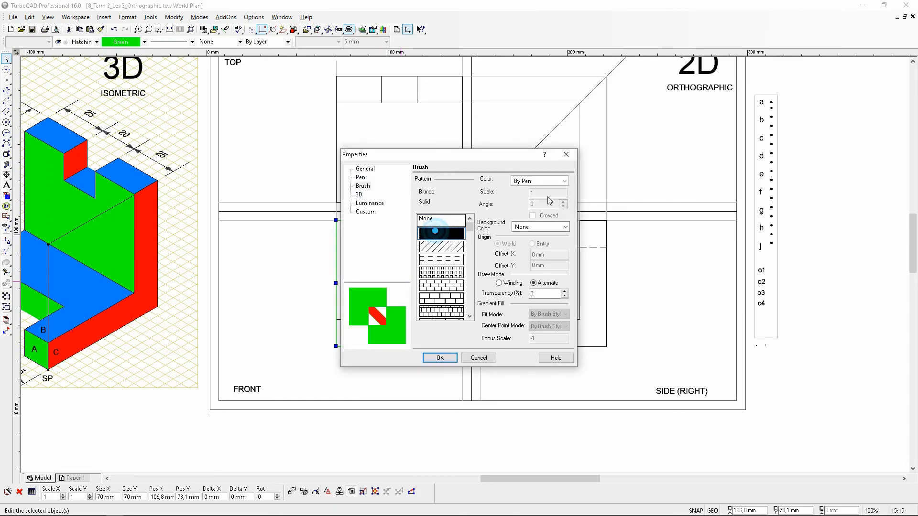
click(561, 181)
click(639, 240)
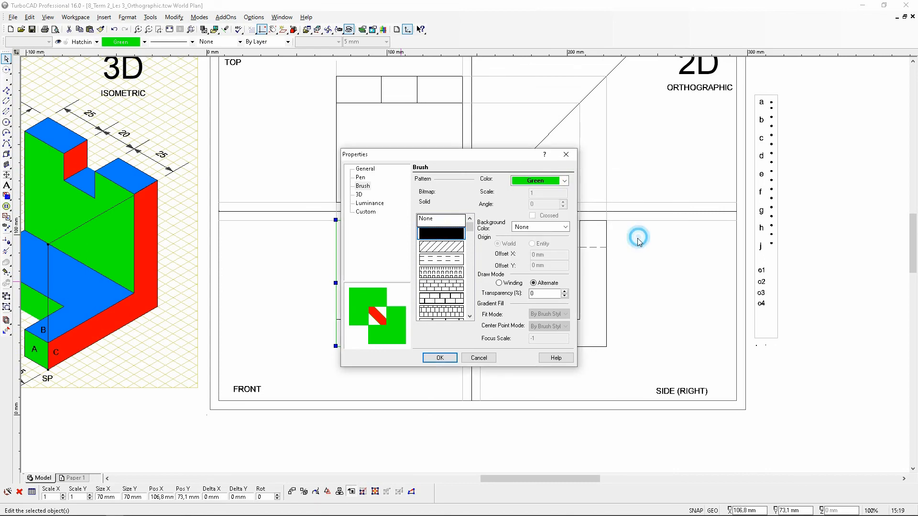
click(439, 358)
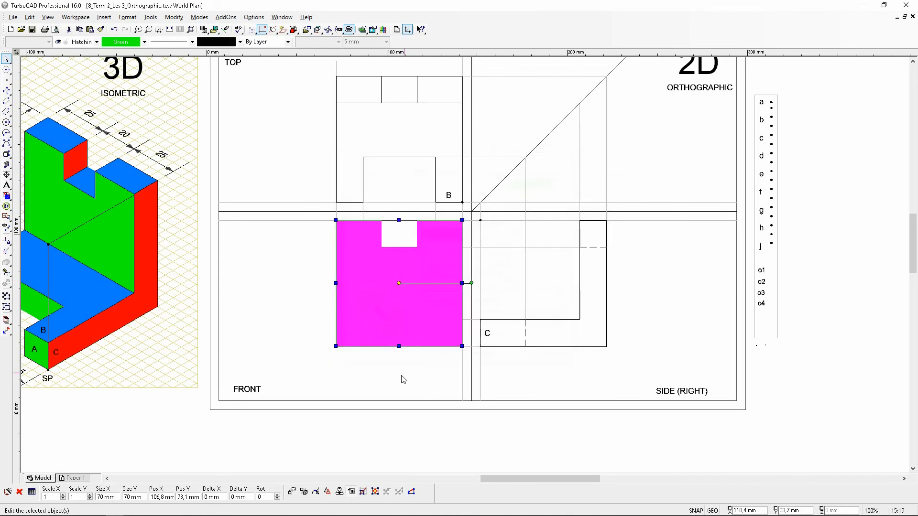
click(290, 300)
- Select the green-filled front view polyline and send it behind the view's lines and label A
click(365, 303)
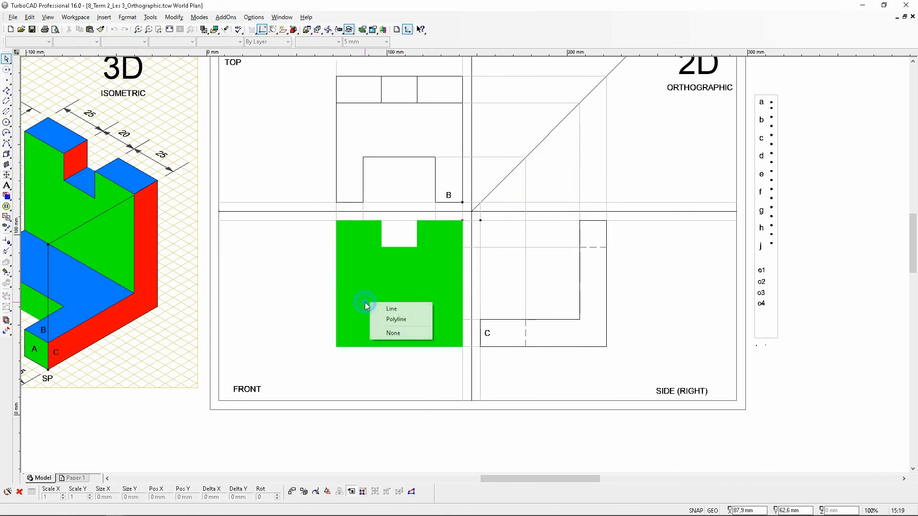
click(389, 318)
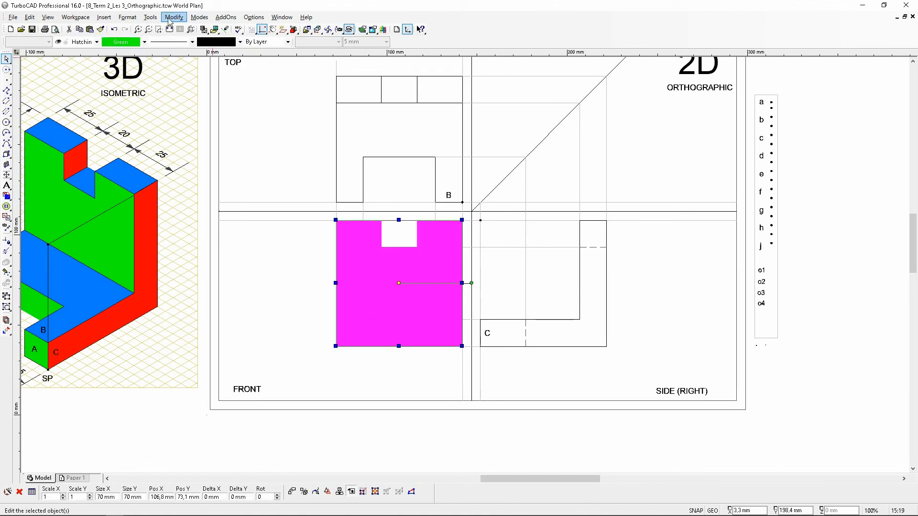
click(127, 17)
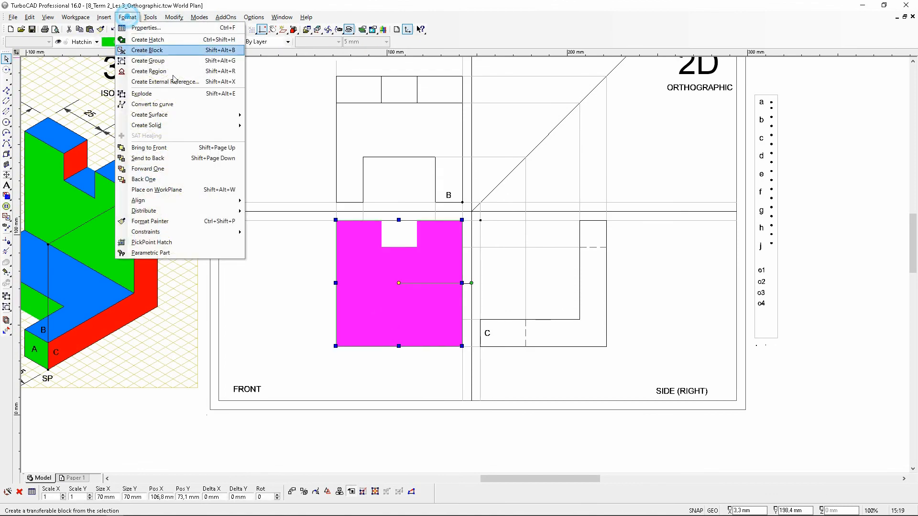
click(174, 158)
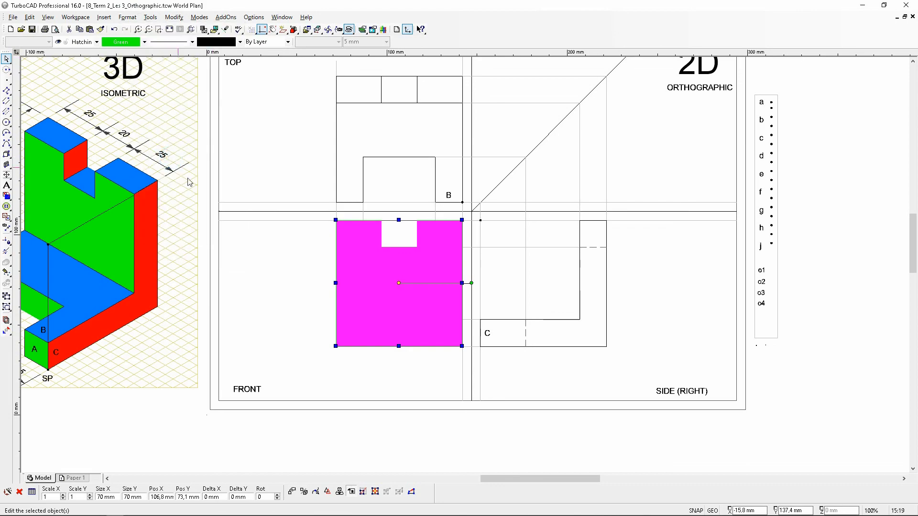
click(272, 252)
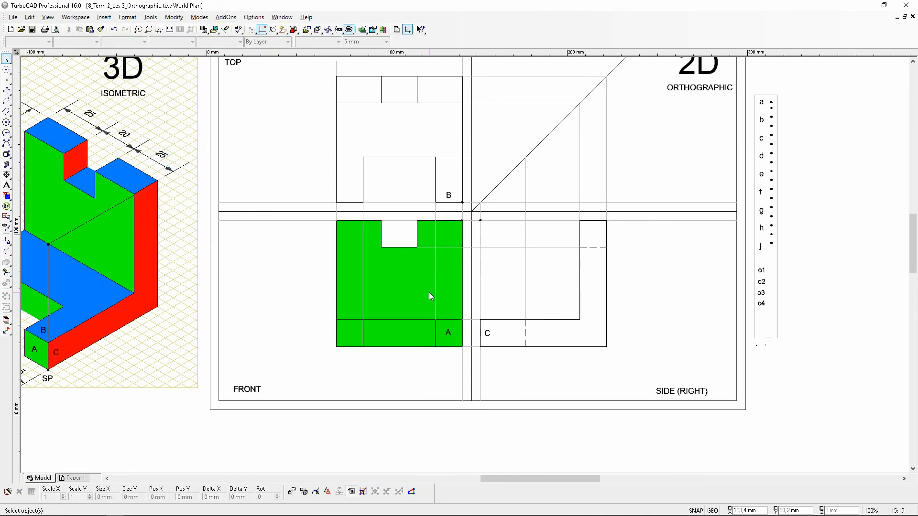
- Compare the isometric block's green faces with the filled front view, and look over the unfilled top view
scroll(429, 291, up, 1)
scroll(338, 379, down, 1)
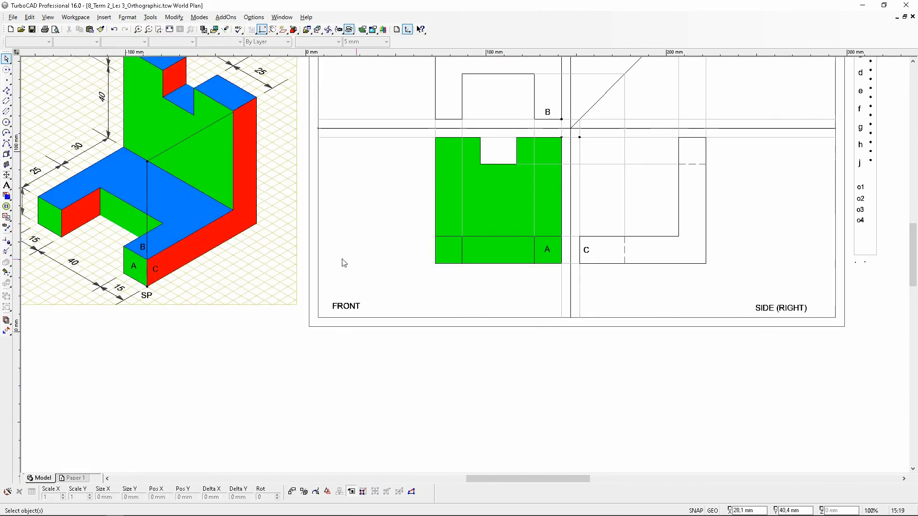
scroll(141, 173, up, 1)
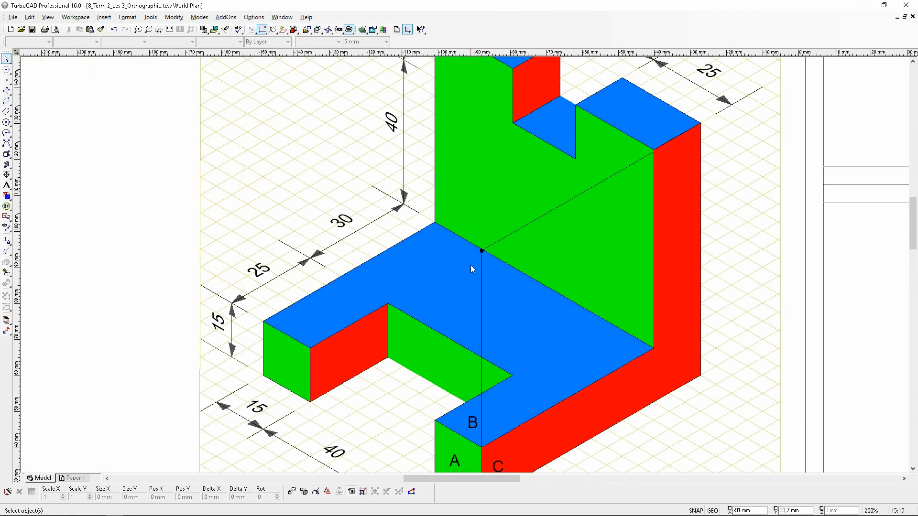
scroll(469, 266, down, 1)
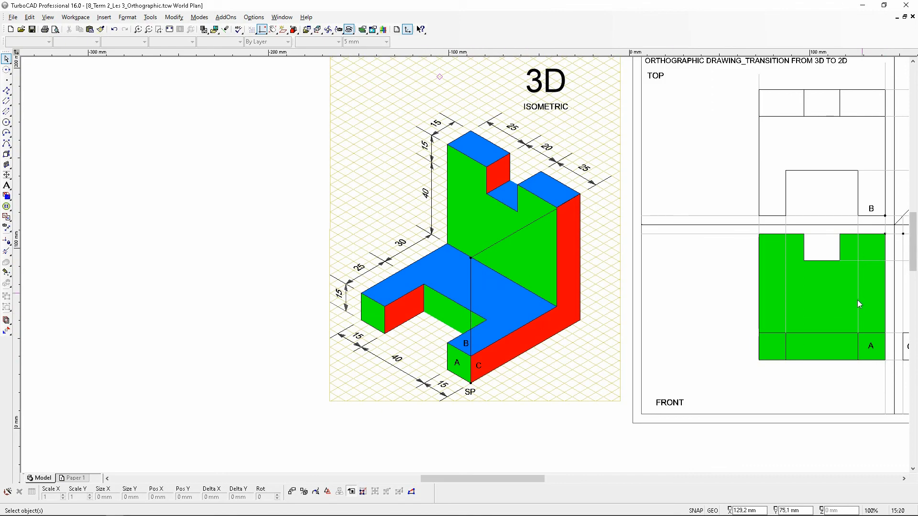
scroll(859, 304, up, 1)
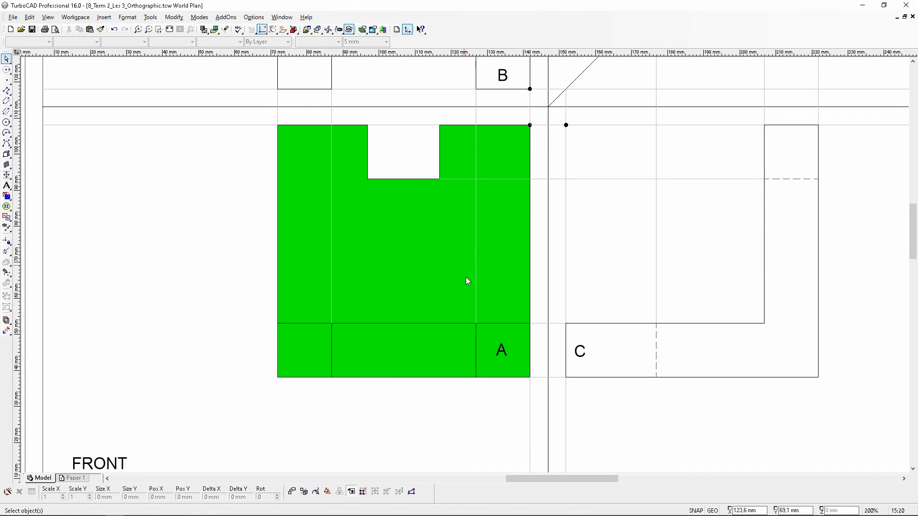
scroll(403, 292, down, 1)
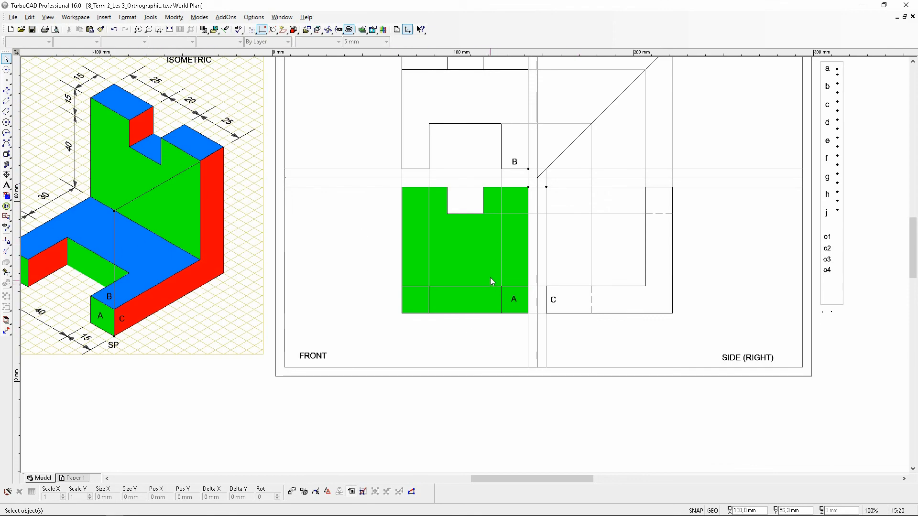
scroll(451, 136, down, 1)
scroll(462, 248, up, 1)
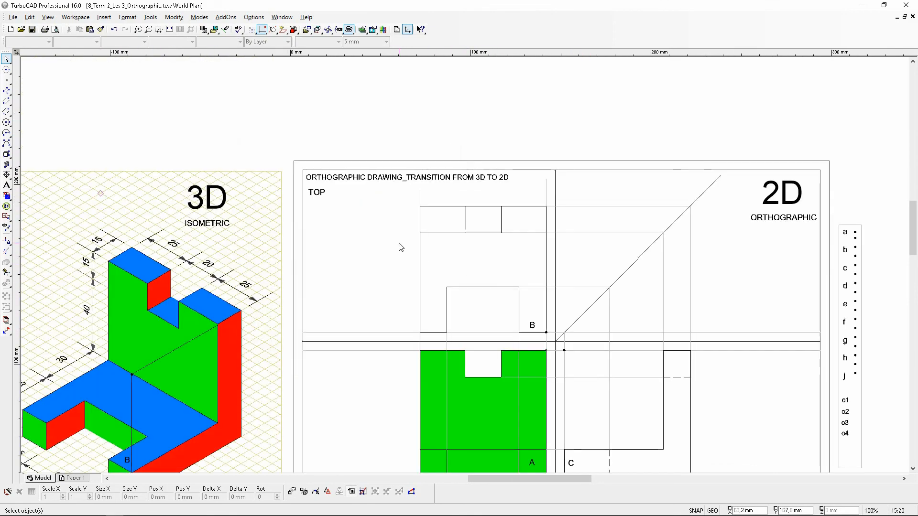
- Start a polyline at the top view's corner point beside label B and set its line color to Slate Blue
click(7, 90)
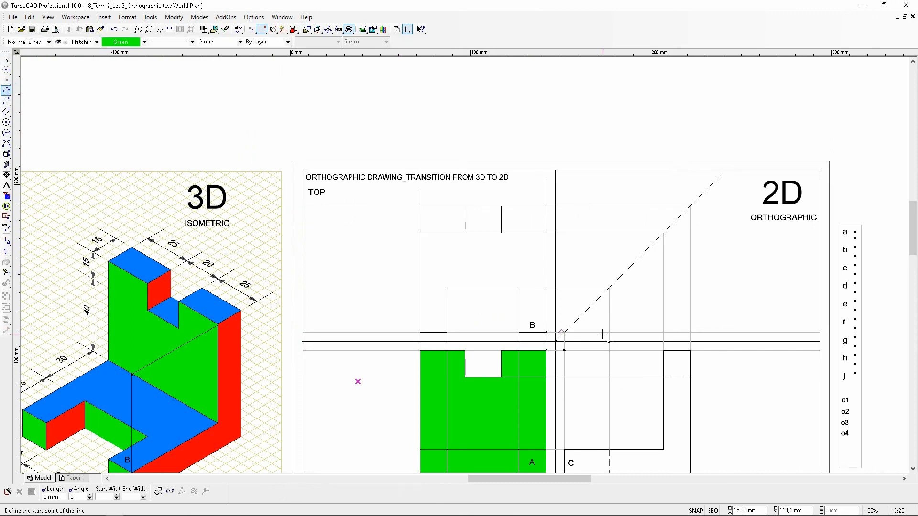
scroll(464, 265, up, 1)
scroll(545, 306, up, 1)
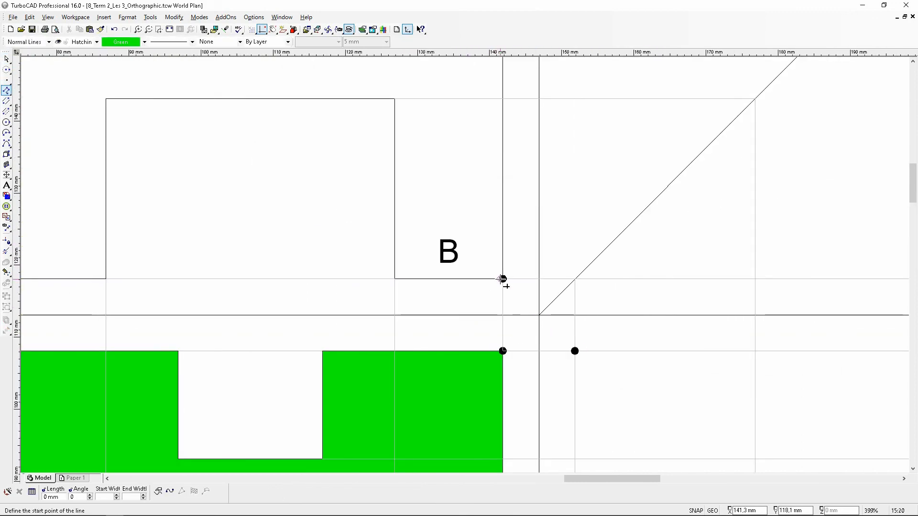
click(502, 279)
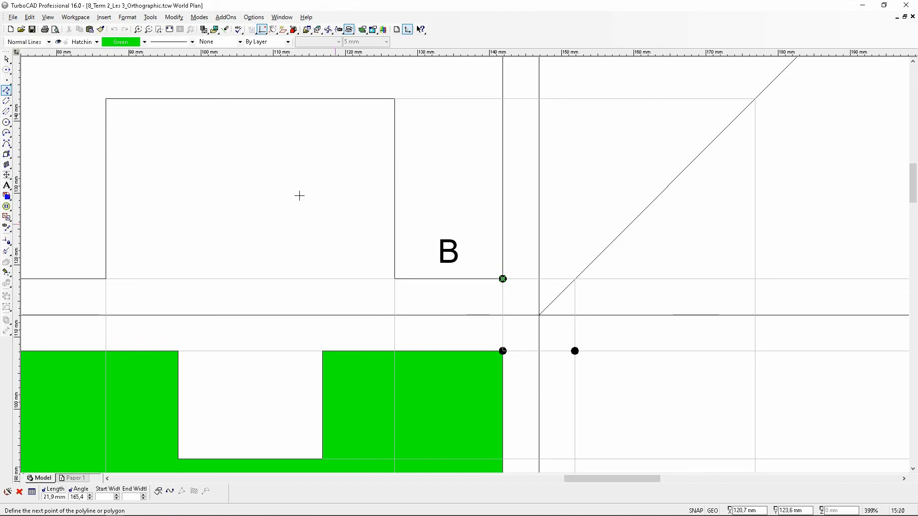
click(144, 41)
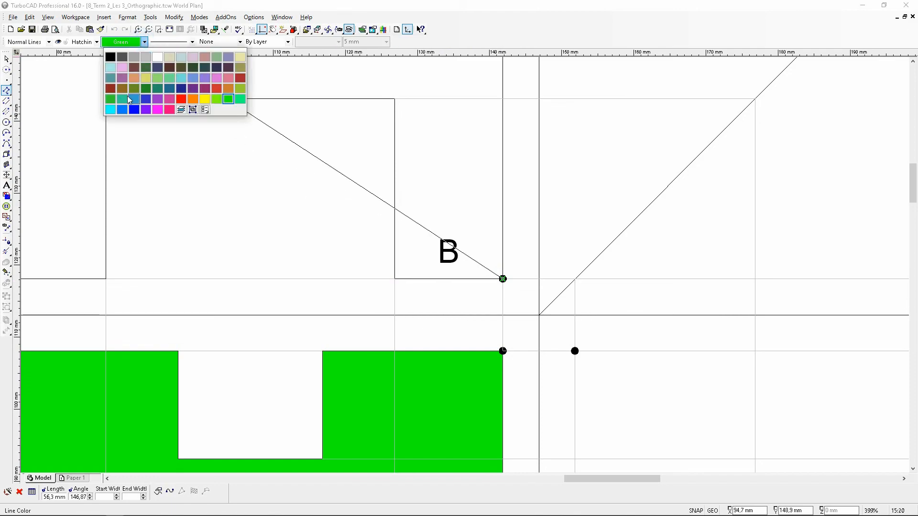
click(122, 111)
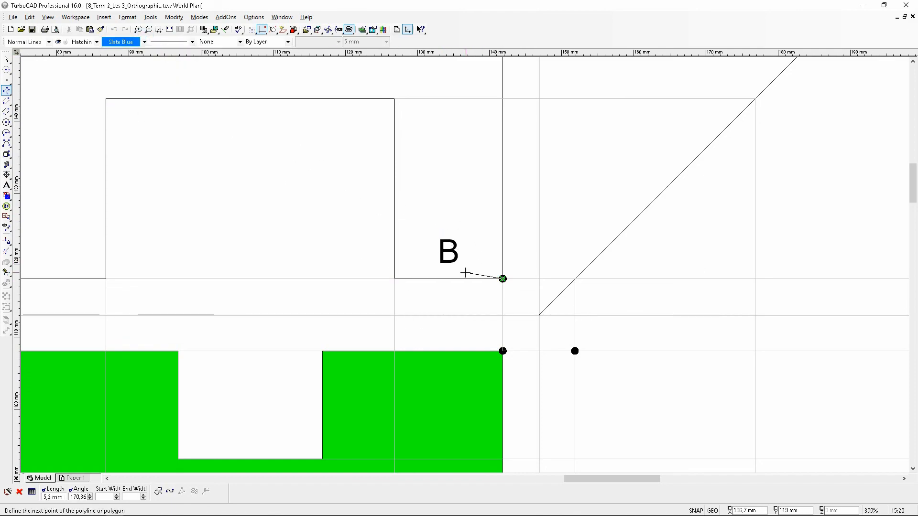
- Trace the top view's lower edge with the polyline, following the rectangular notch to the opposite lower corner
click(396, 279)
click(395, 99)
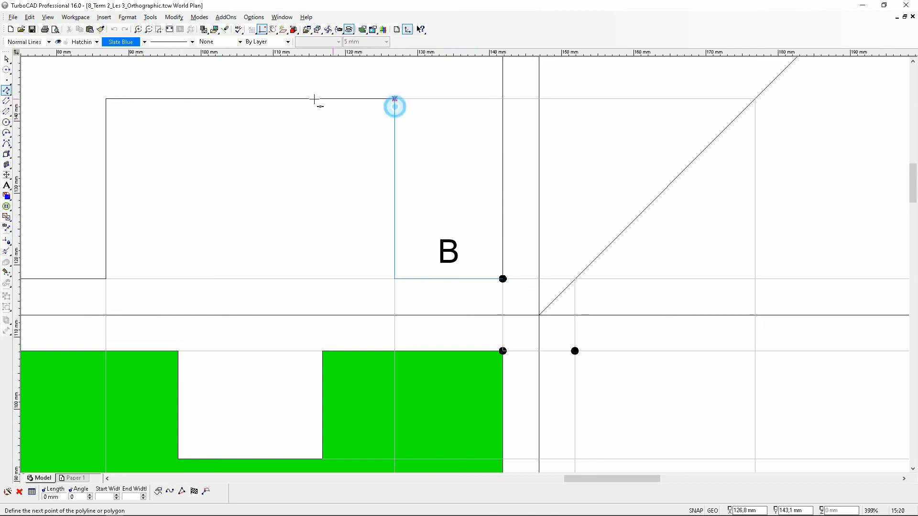
click(106, 99)
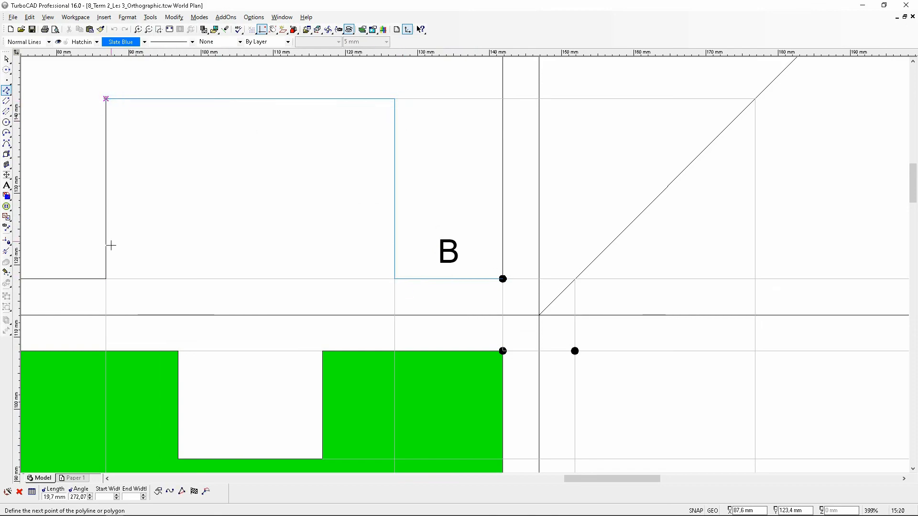
click(106, 279)
scroll(109, 268, down, 1)
click(409, 271)
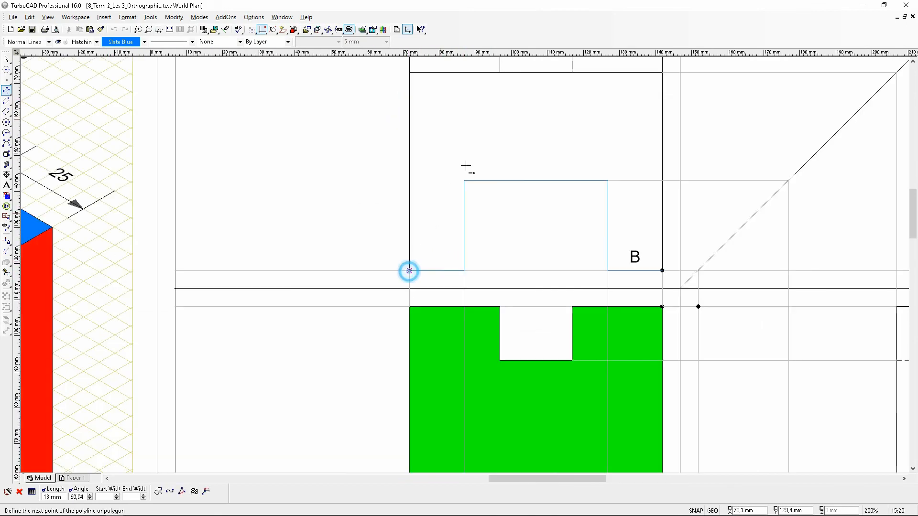
- Continue the polyline around the top view's remaining outer corners back to the starting point and close it
scroll(467, 167, down, 2)
scroll(452, 256, up, 2)
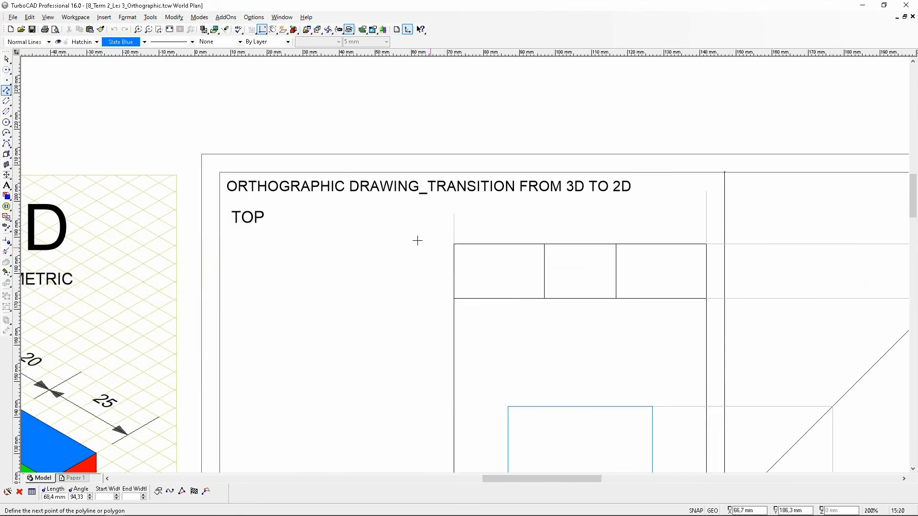
click(455, 245)
click(707, 244)
scroll(466, 287, down, 1)
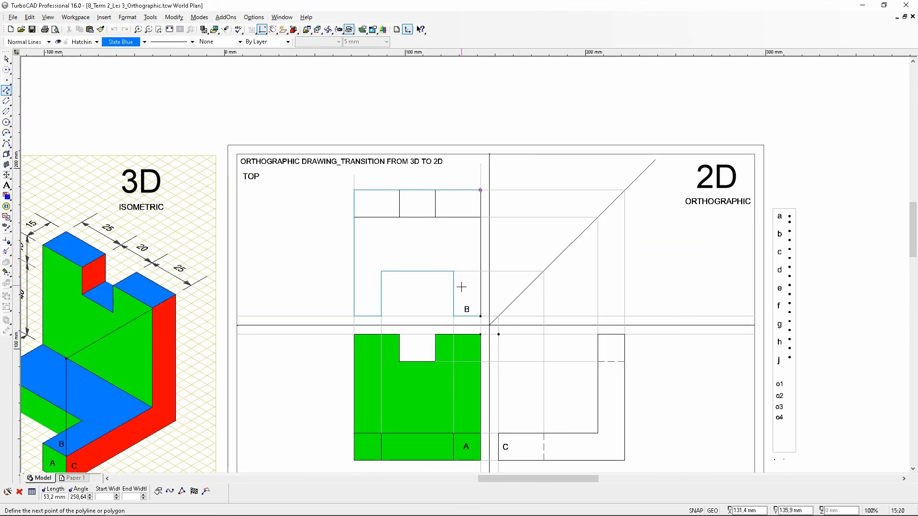
scroll(473, 287, up, 1)
scroll(473, 289, up, 2)
click(503, 312)
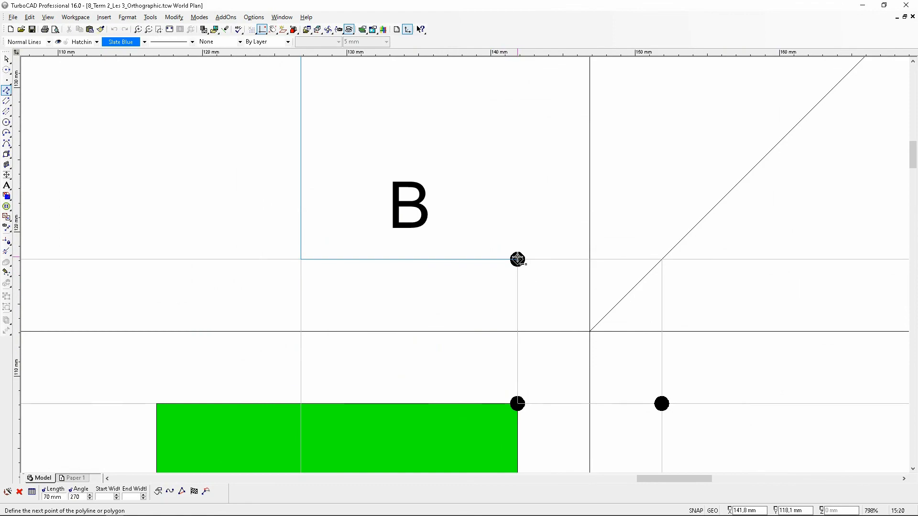
right_click(467, 182)
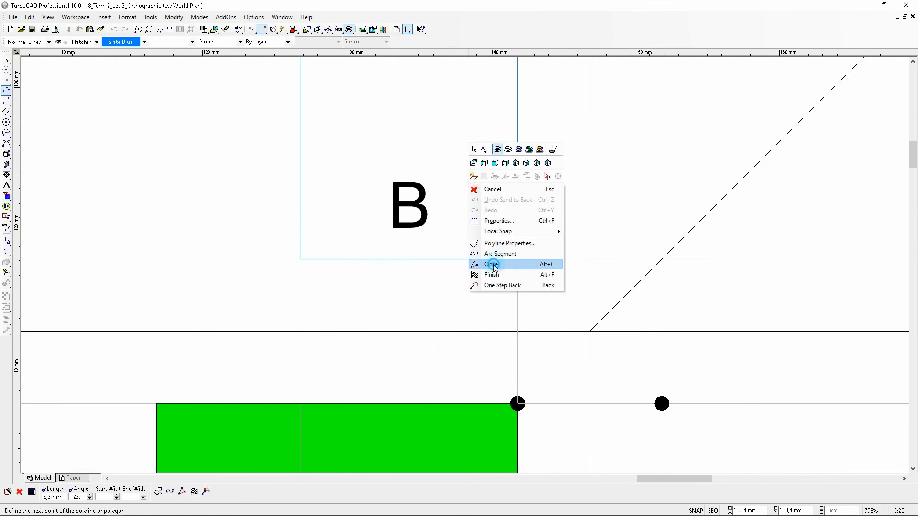
click(499, 262)
click(6, 58)
- Fill the top view's closed polyline with a solid brush in Slate Blue
scroll(466, 267, down, 2)
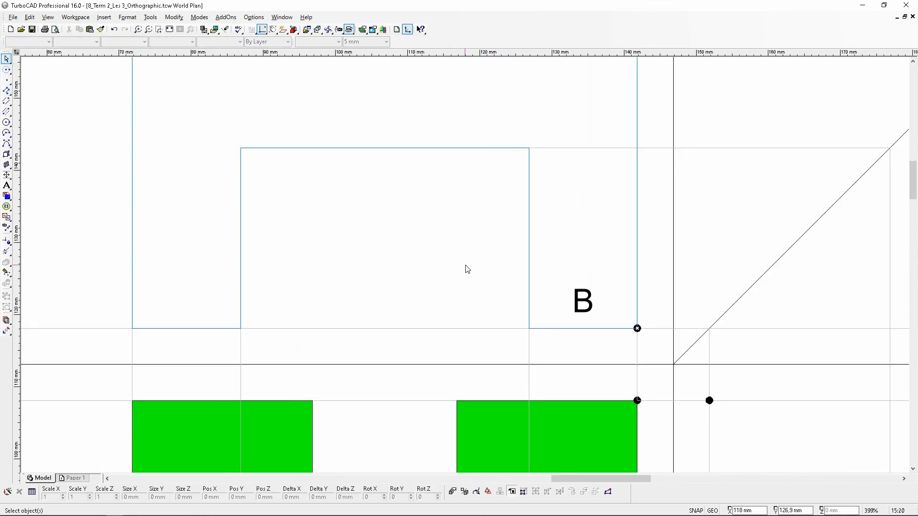
scroll(378, 292, down, 1)
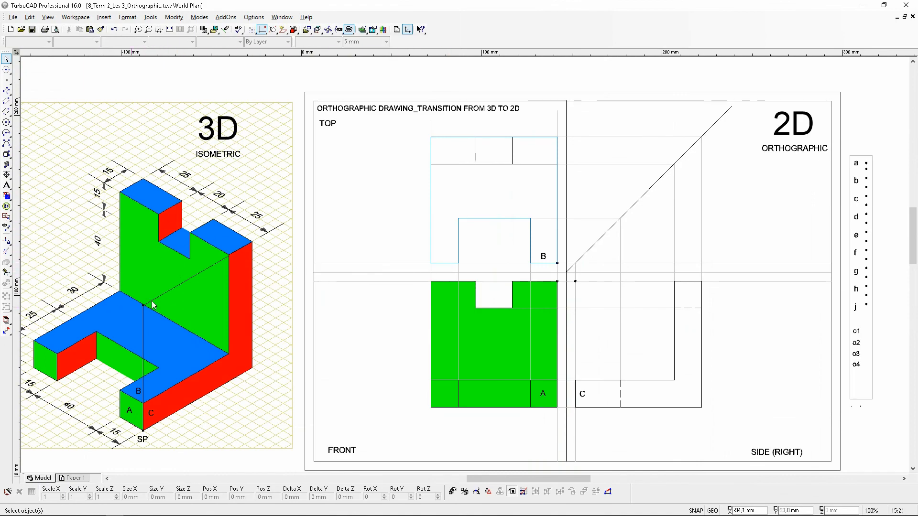
right_click(421, 189)
click(473, 208)
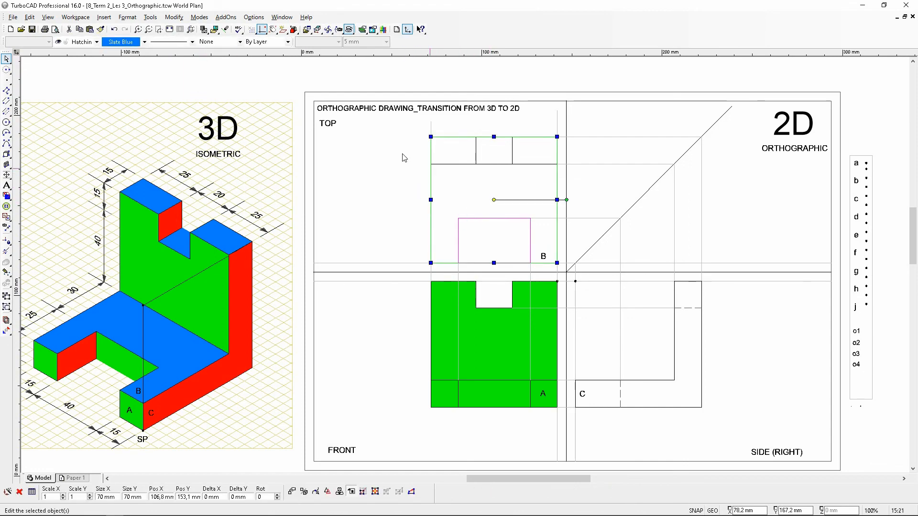
click(494, 200)
double_click(494, 200)
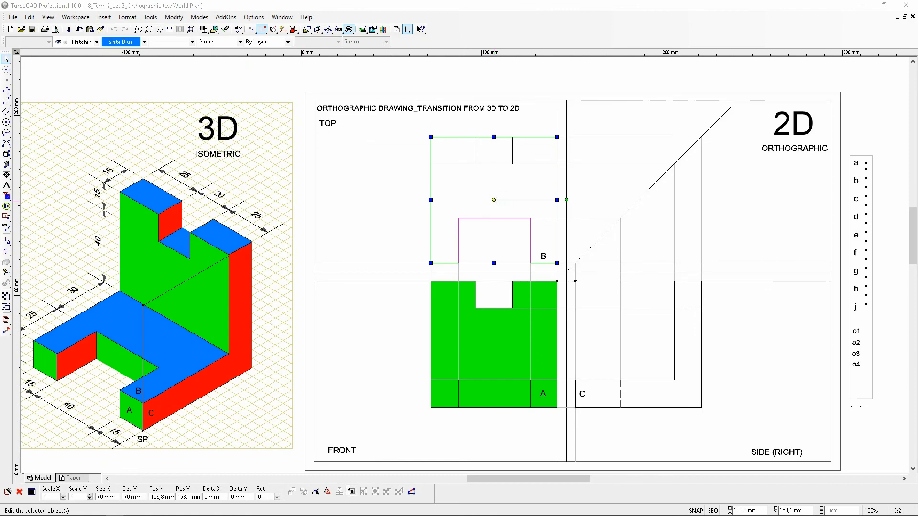
click(362, 186)
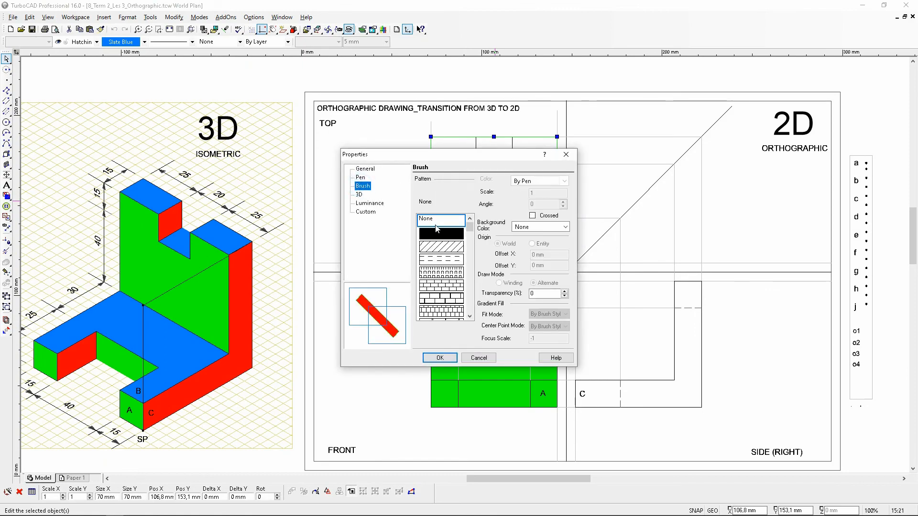
click(439, 232)
click(563, 181)
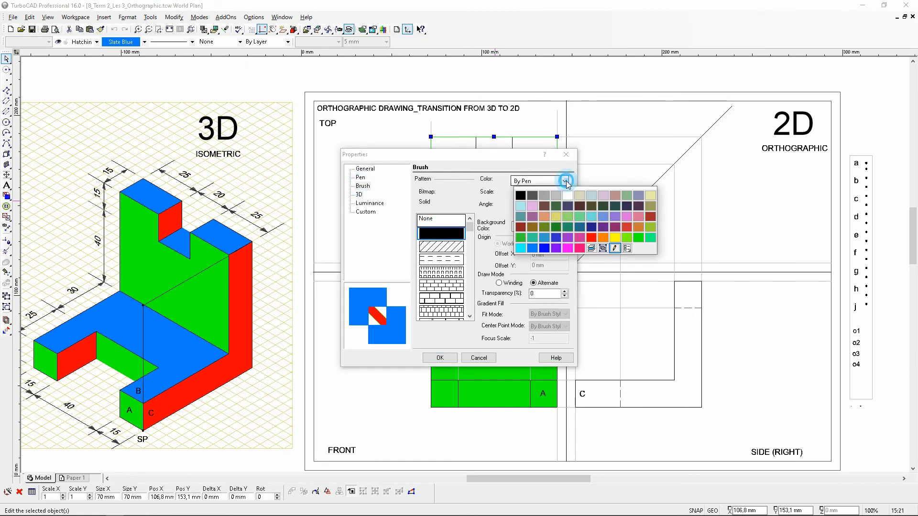
click(568, 248)
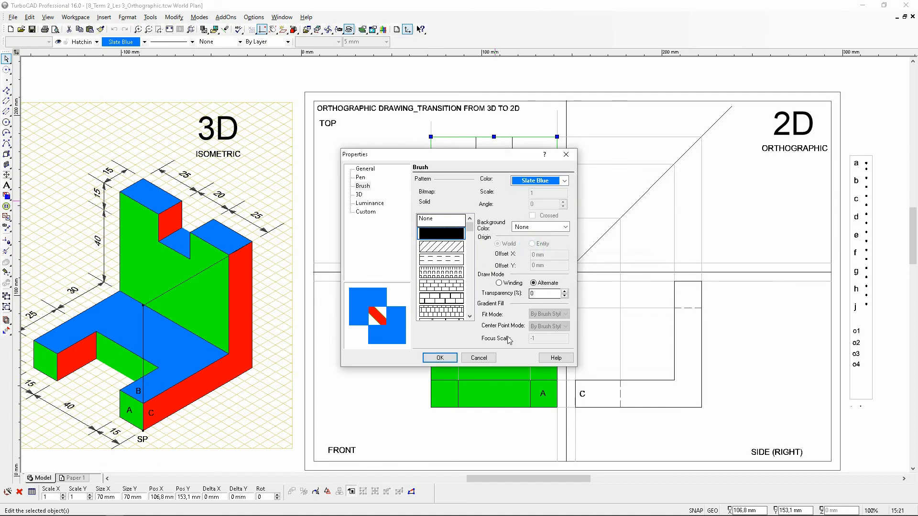
click(439, 357)
click(389, 205)
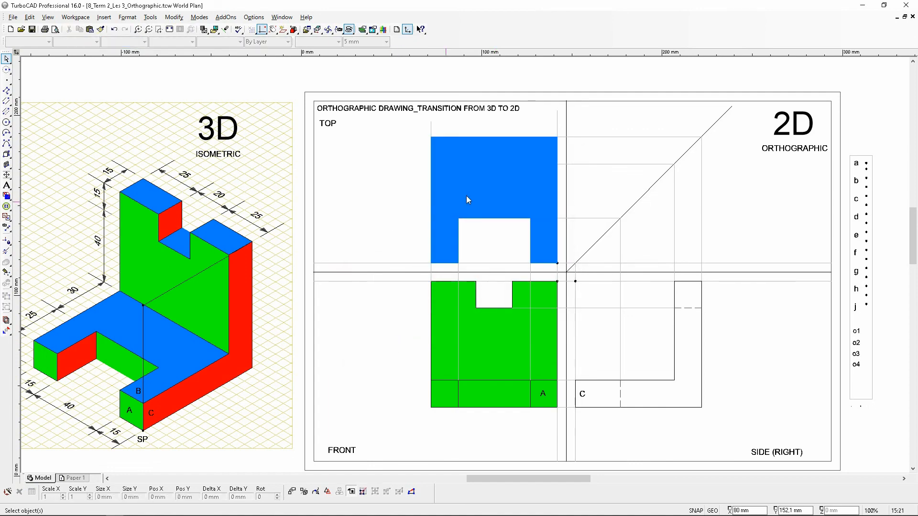
- Send the top view's blue fill to the back, behind the view's lines and label B
double_click(506, 171)
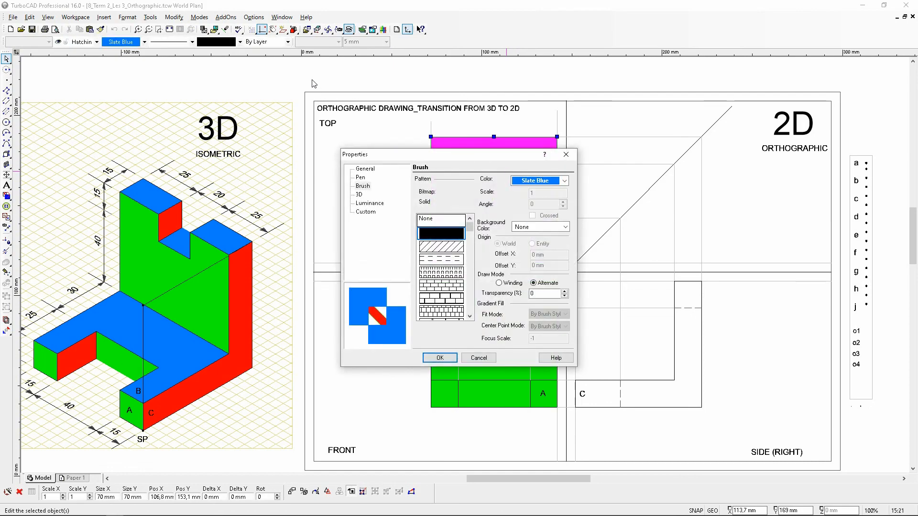
click(478, 357)
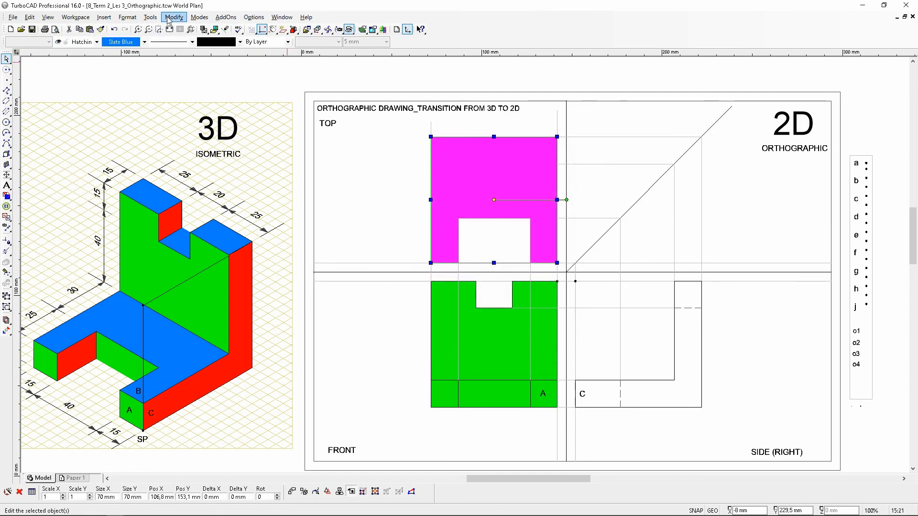
click(128, 17)
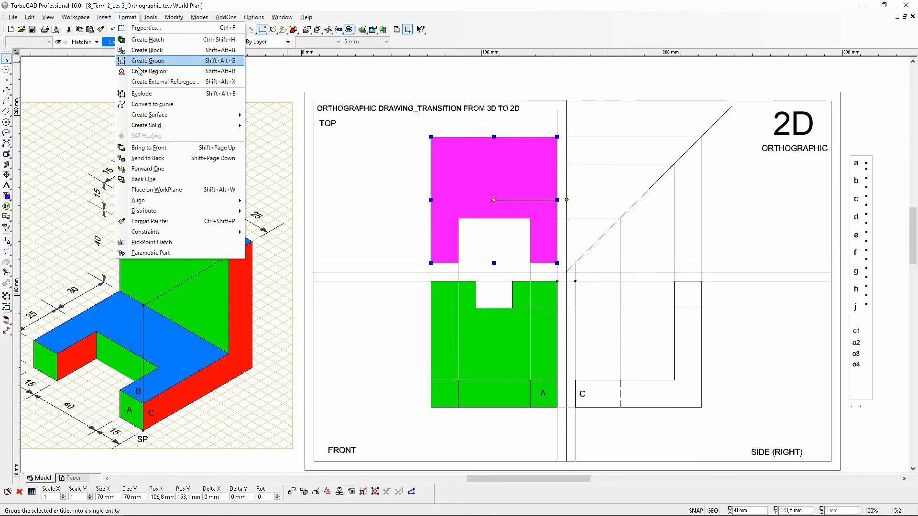
click(165, 158)
click(383, 194)
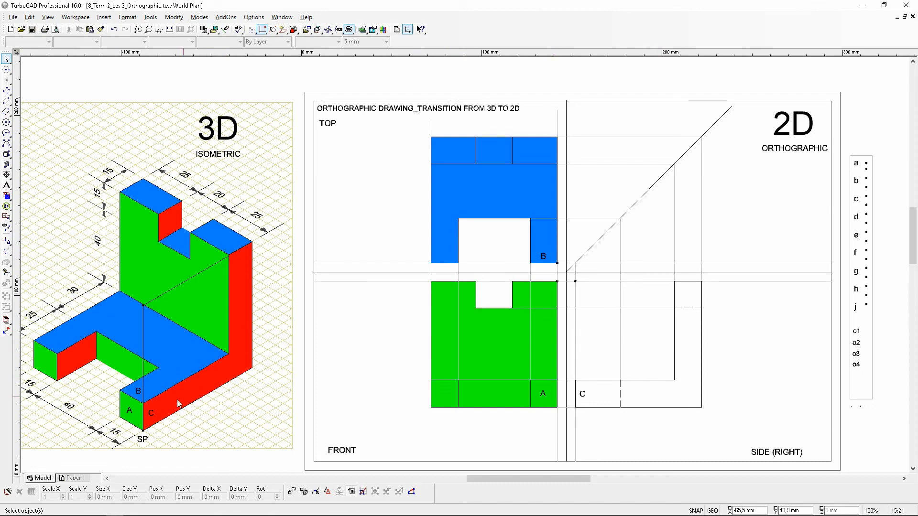
- Start a Red polyline at the side view's corner beside label C and trace the outline's left, lower and outer right edges
scroll(659, 392, up, 2)
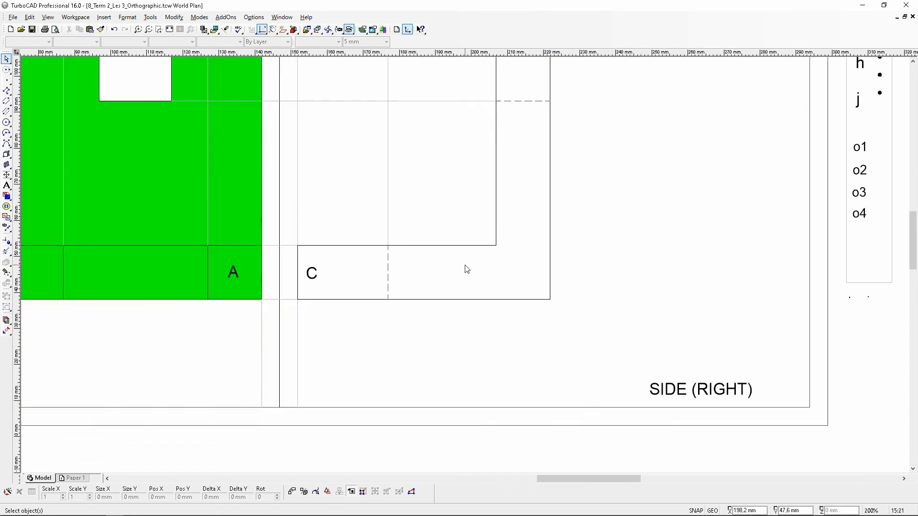
click(6, 90)
click(144, 42)
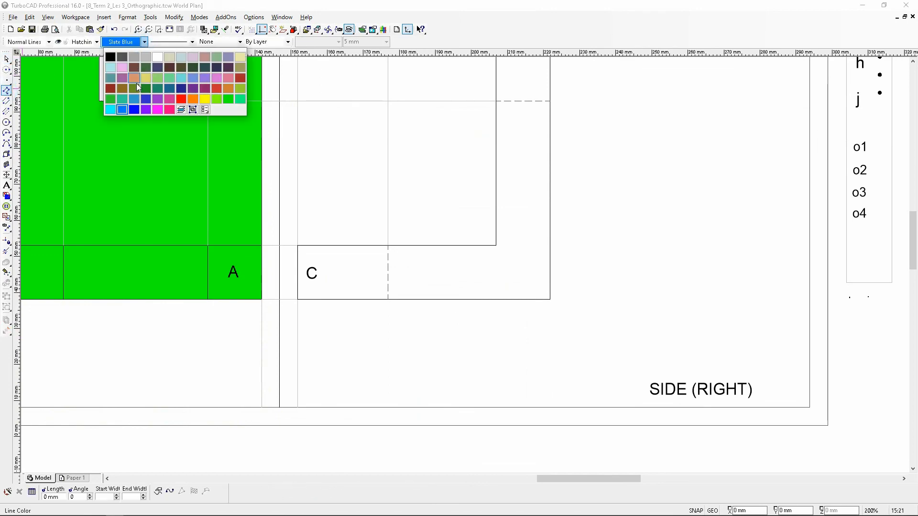
click(180, 98)
scroll(406, 219, down, 2)
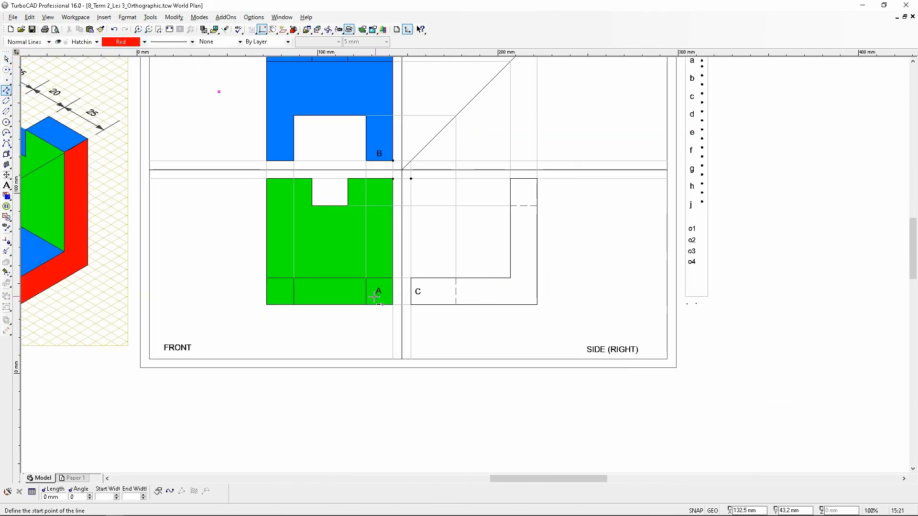
click(411, 277)
click(411, 304)
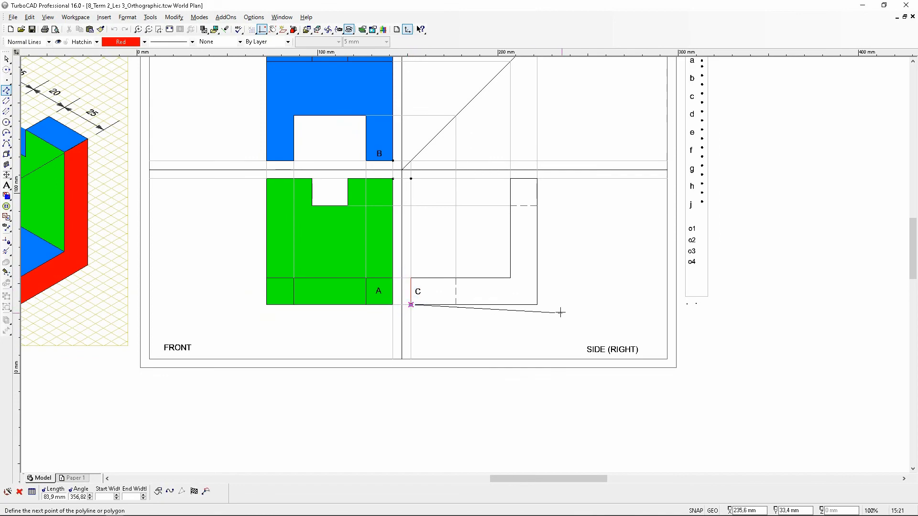
click(537, 304)
click(537, 179)
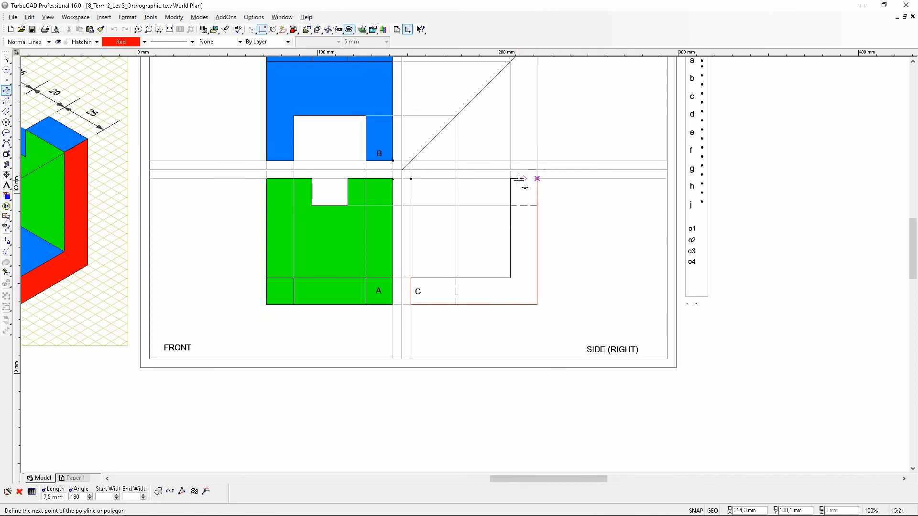
- Continue the red polyline across the side view's upper edge and inner corner back to the start, close it and leave the command
click(510, 179)
click(509, 278)
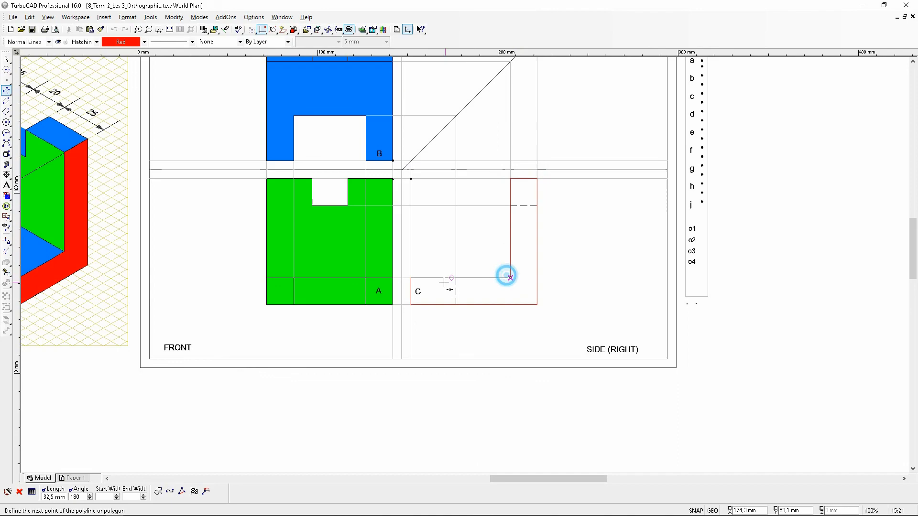
click(411, 278)
right_click(475, 230)
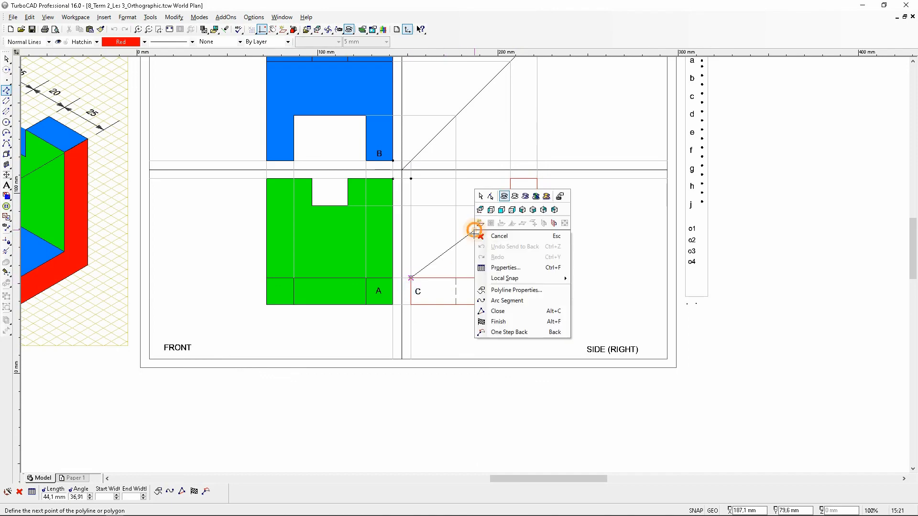
click(497, 311)
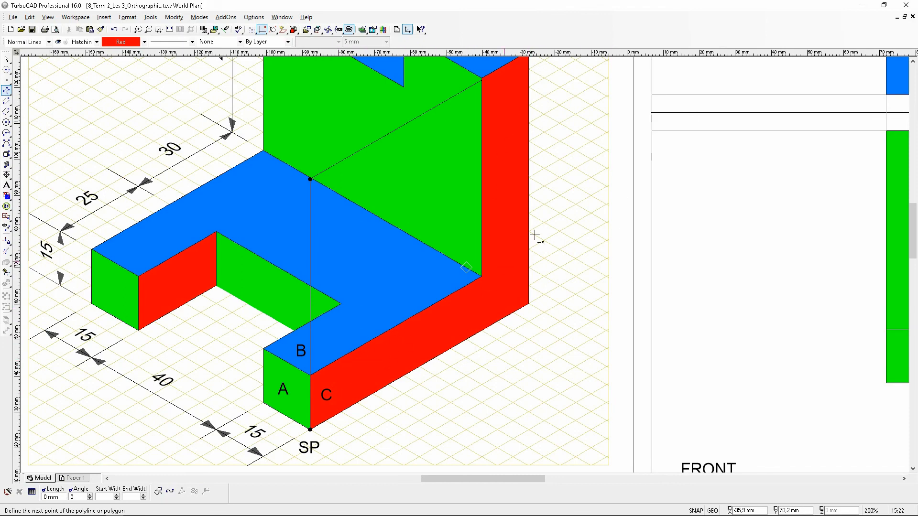
scroll(530, 188, down, 1)
scroll(581, 285, down, 1)
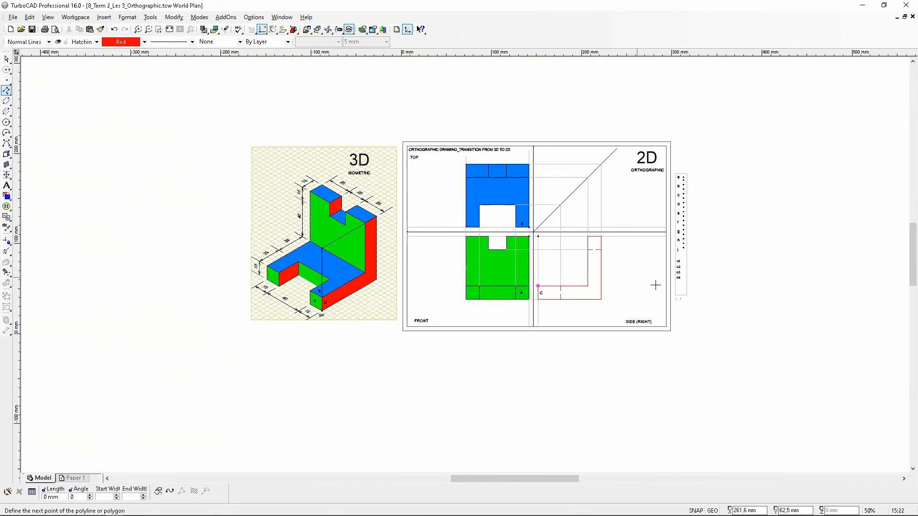
scroll(573, 268, up, 2)
key(Escape)
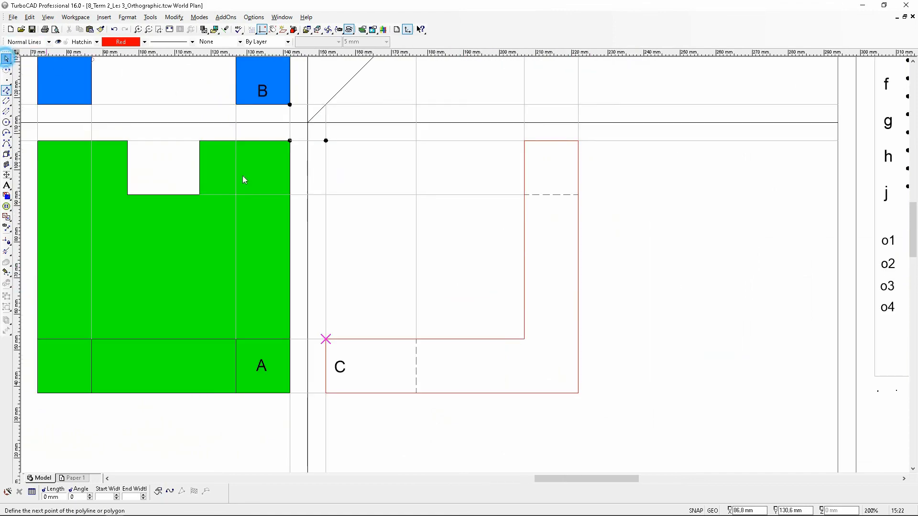
- Fill the side view's closed L-shaped polyline with a solid brush in Red
click(577, 291)
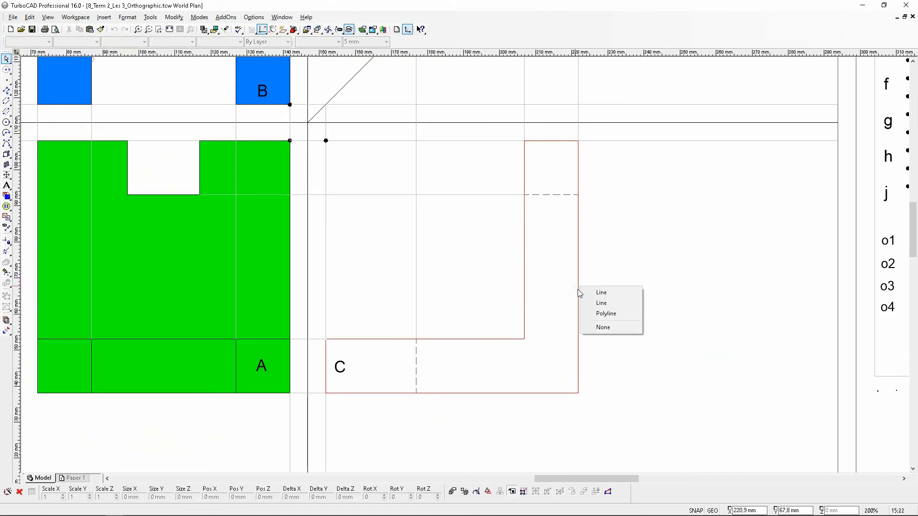
click(609, 314)
double_click(453, 266)
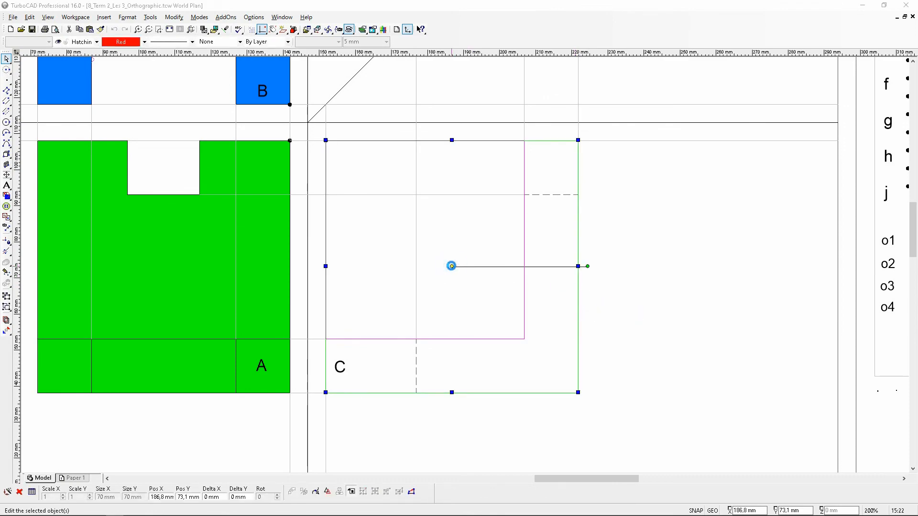
click(362, 188)
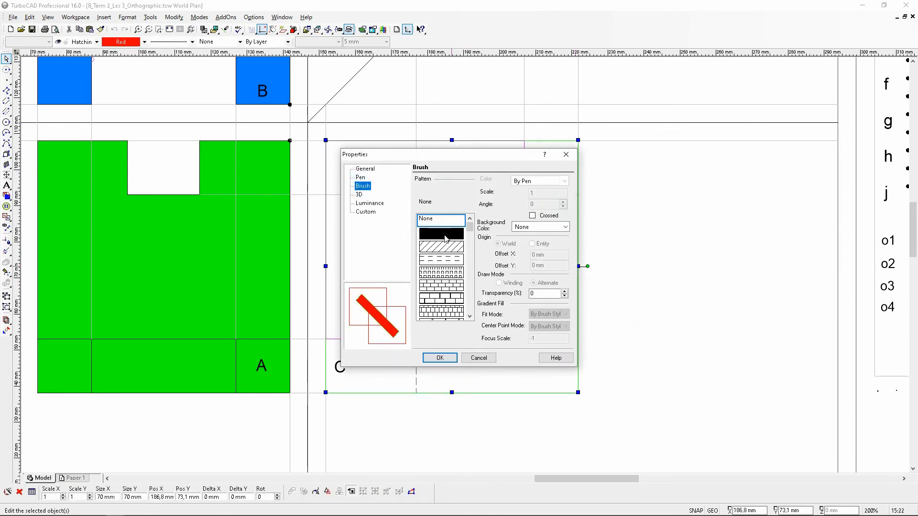
click(440, 233)
click(555, 180)
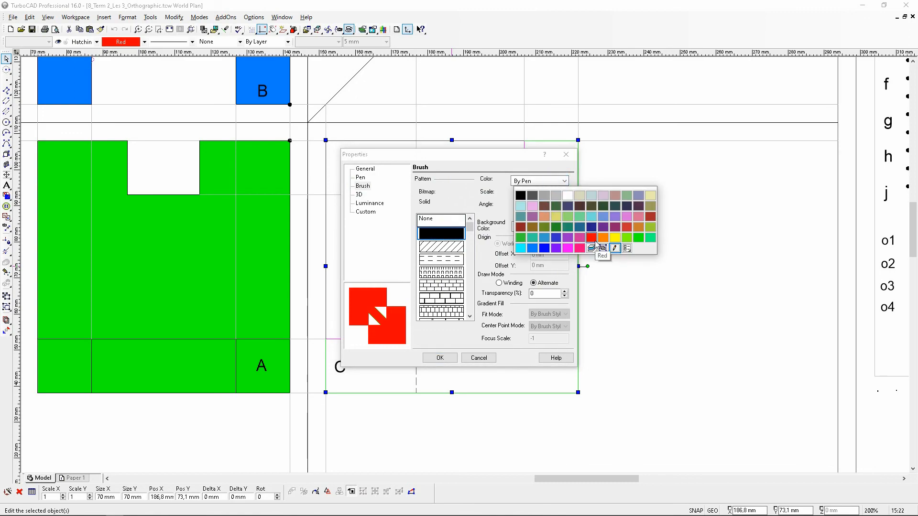
click(578, 247)
click(440, 357)
click(653, 276)
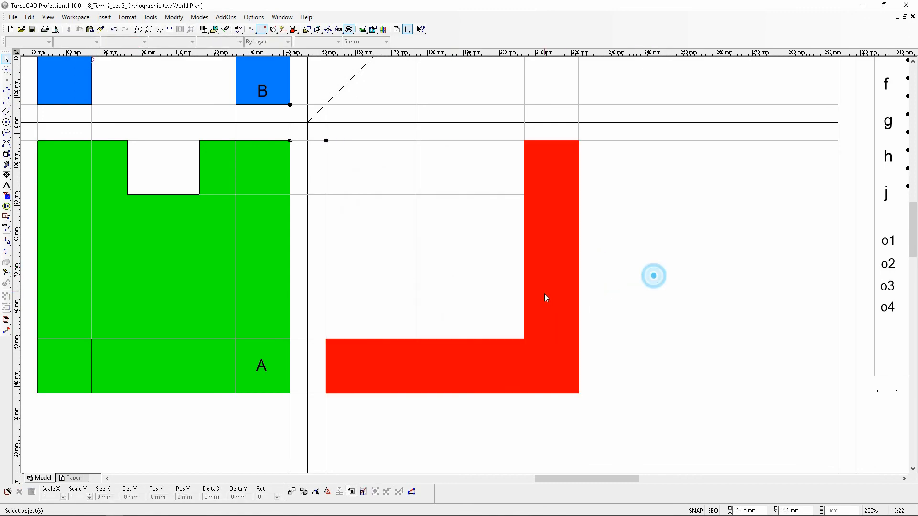
- Send the side view's red fill to the back, behind the view's lines and label C
scroll(536, 256, down, 1)
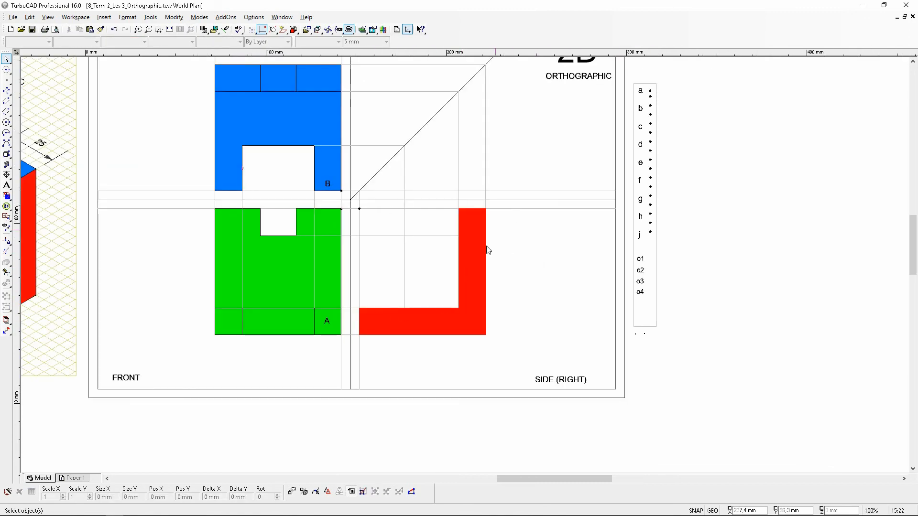
click(474, 279)
double_click(474, 279)
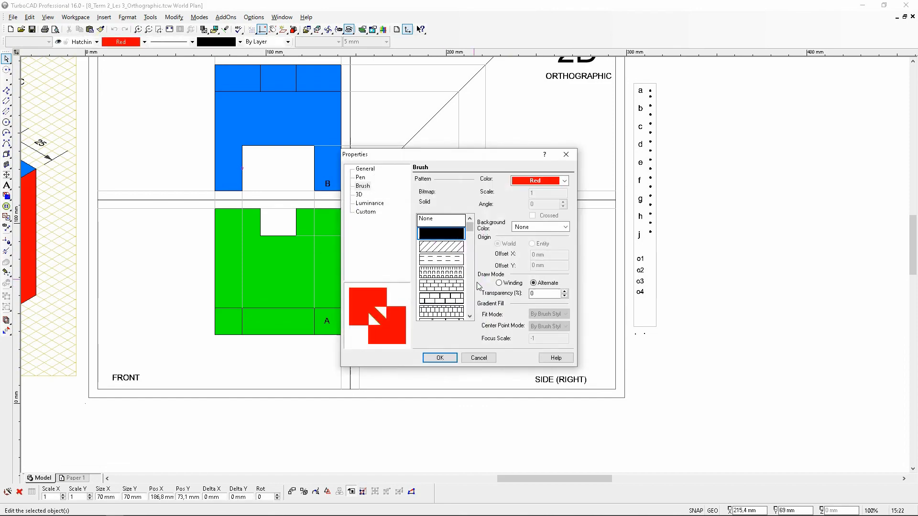
click(477, 358)
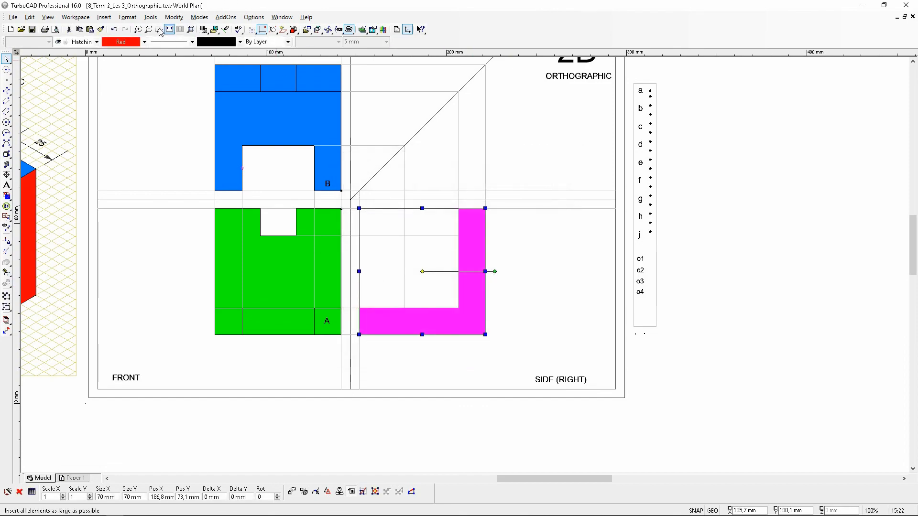
click(127, 18)
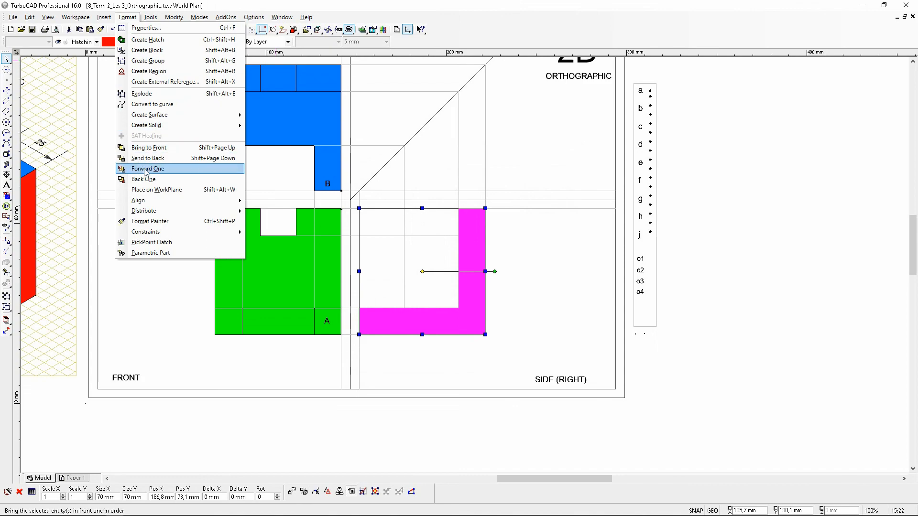
click(160, 158)
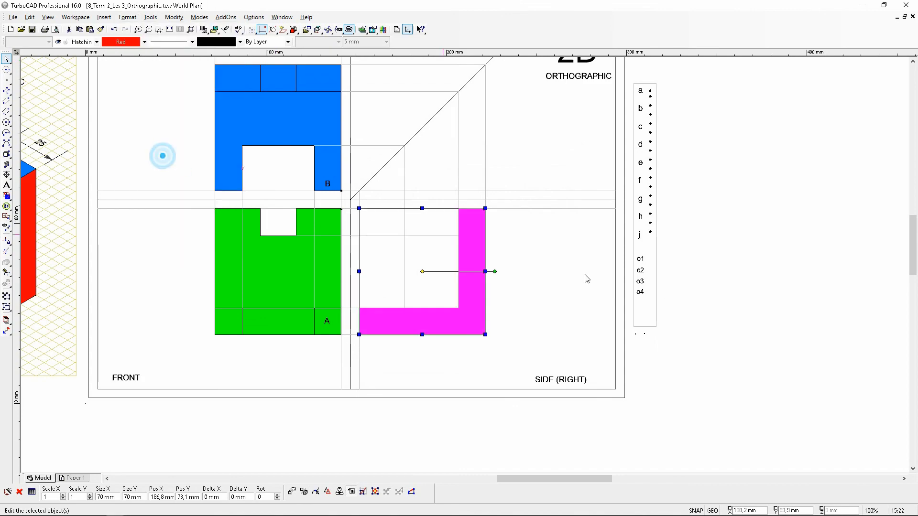
click(490, 277)
scroll(418, 283, down, 1)
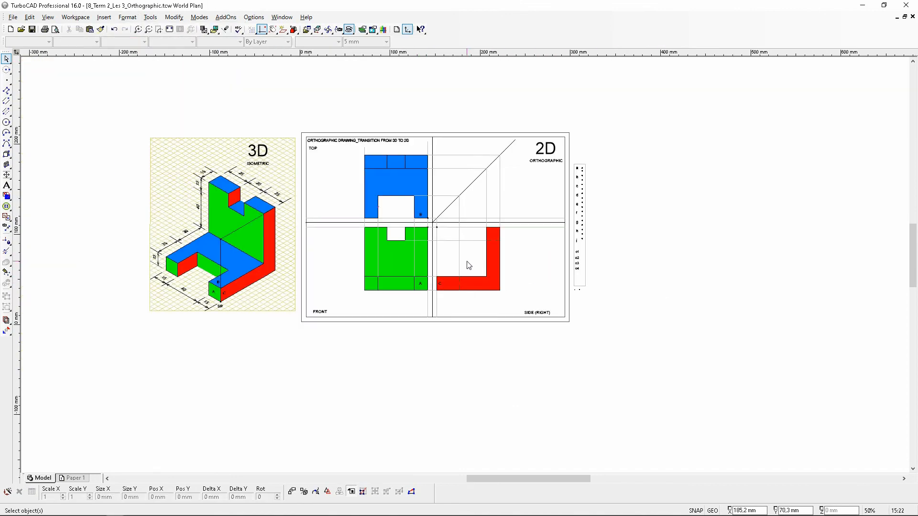
scroll(465, 264, up, 1)
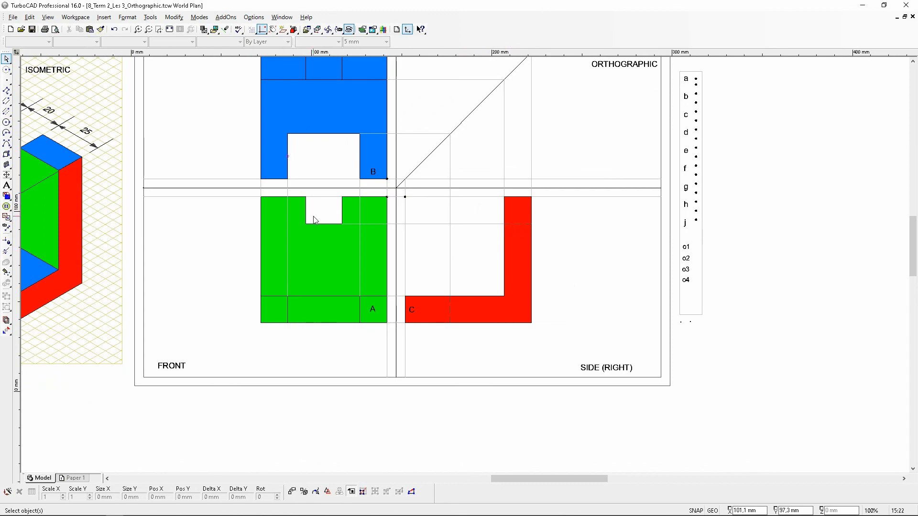
middle_drag(315, 220, 465, 265)
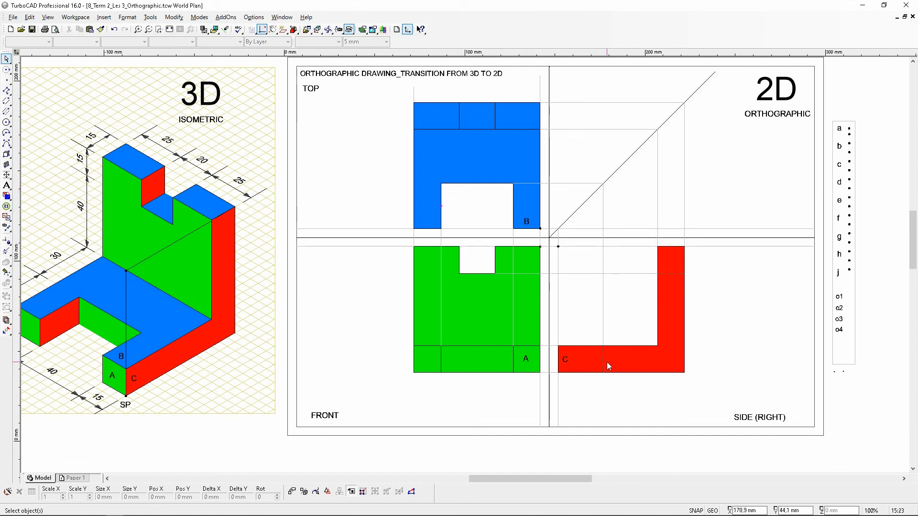
click(170, 30)
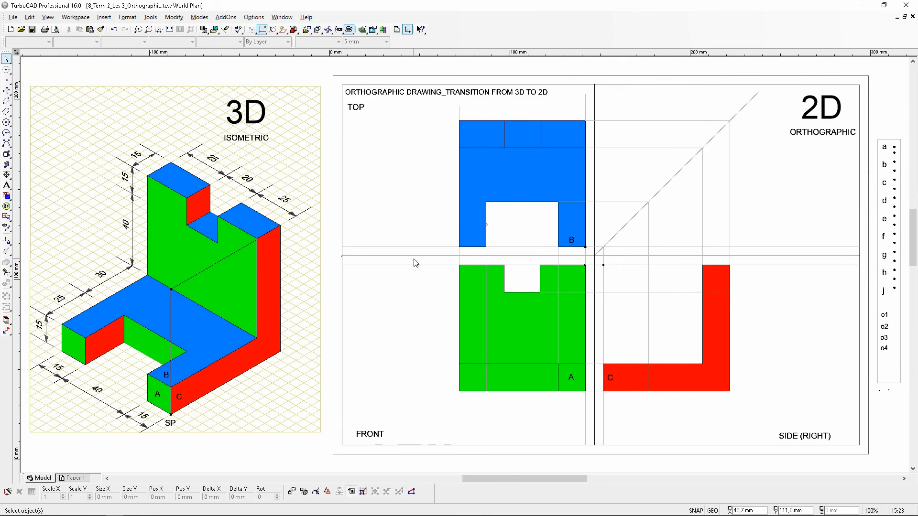